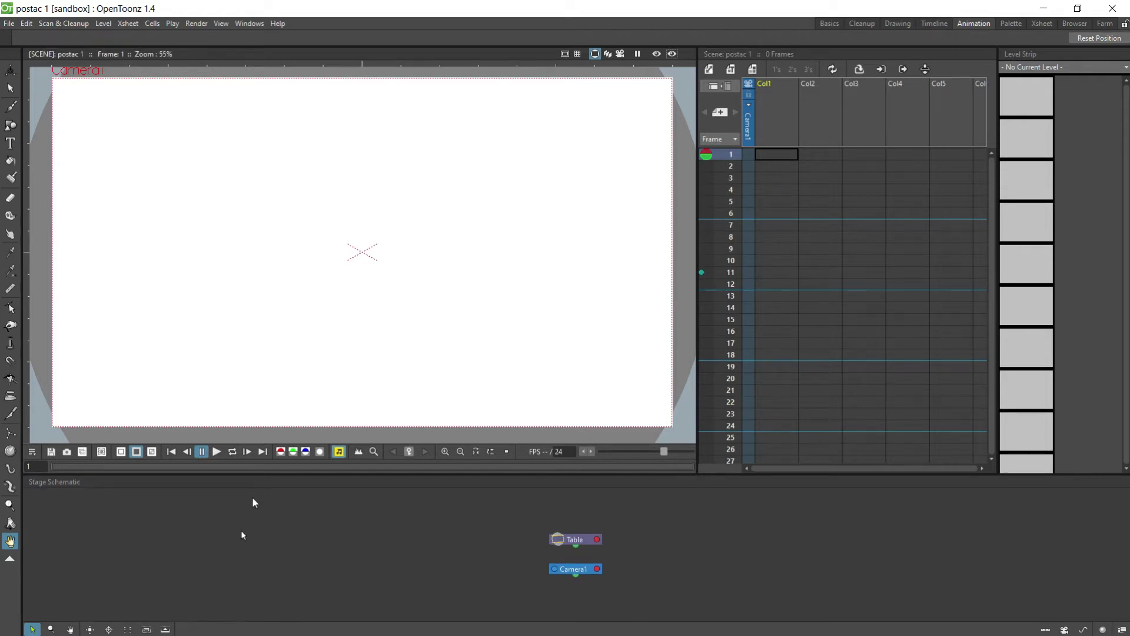
Step: Try docking a second Stage Schematic panel at different places in the workspace, and close it
left_click(247, 26)
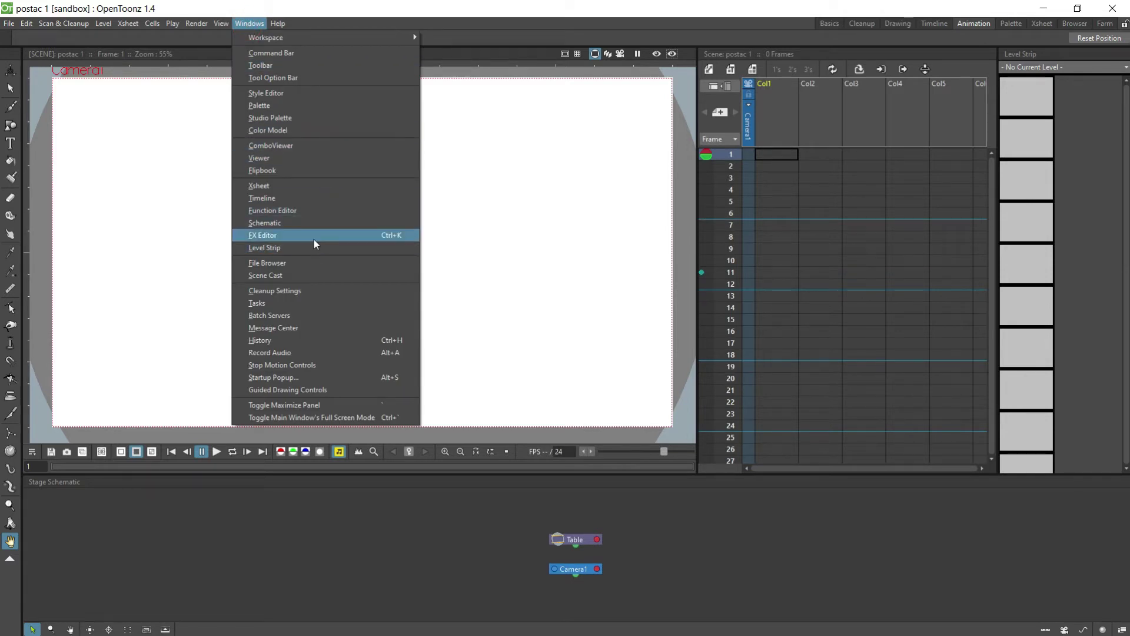
left_click(270, 225)
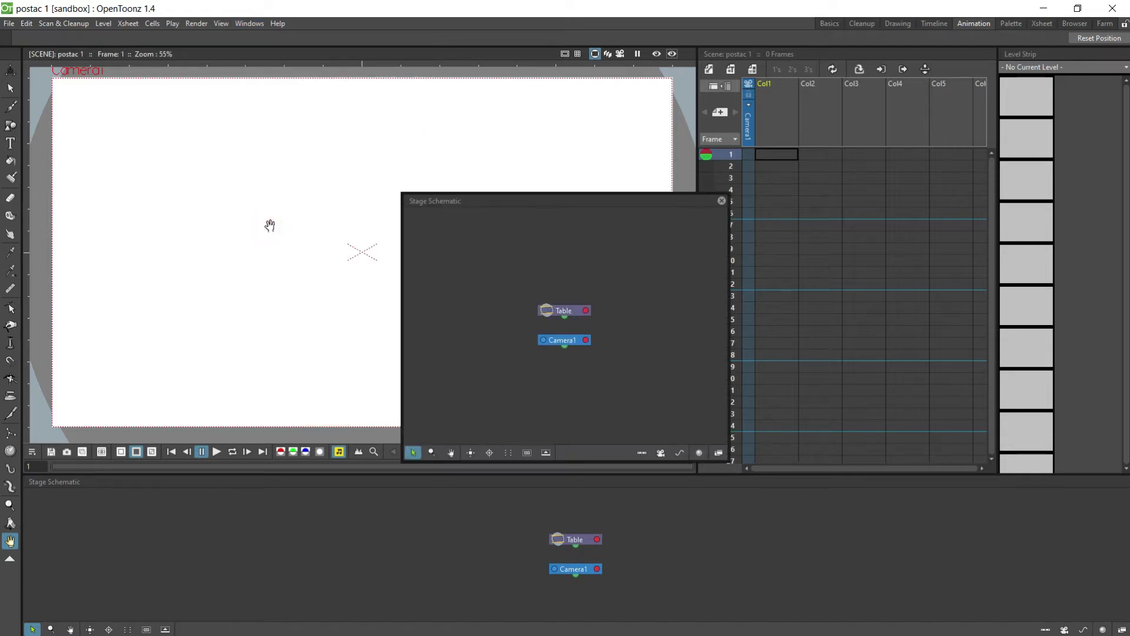
left_click_drag(557, 200, 333, 473)
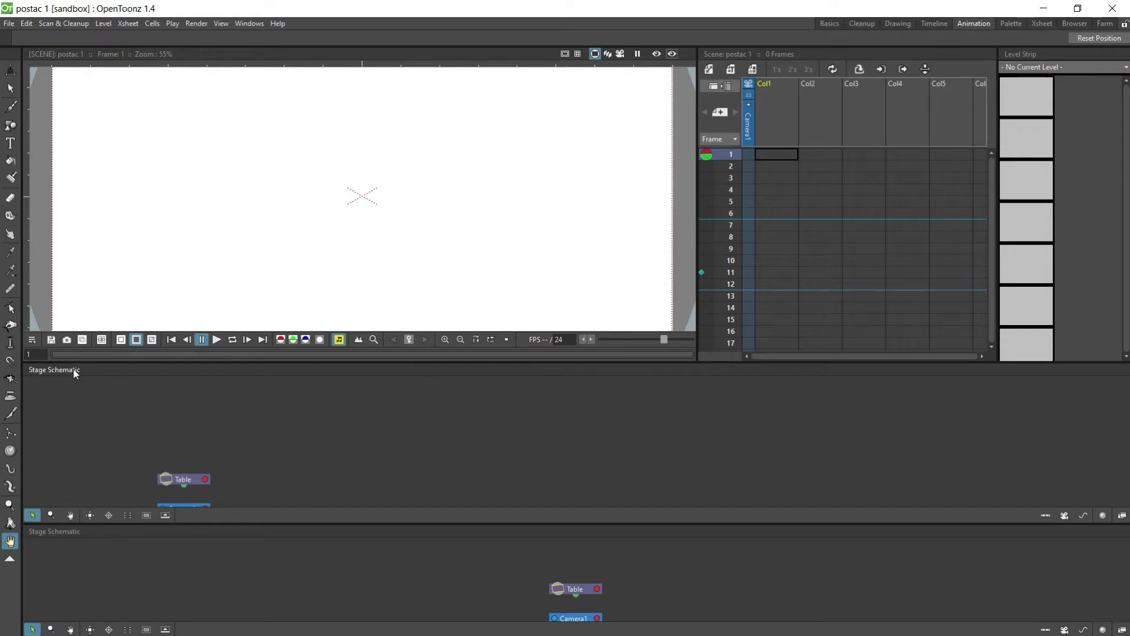
left_click_drag(68, 370, 445, 46)
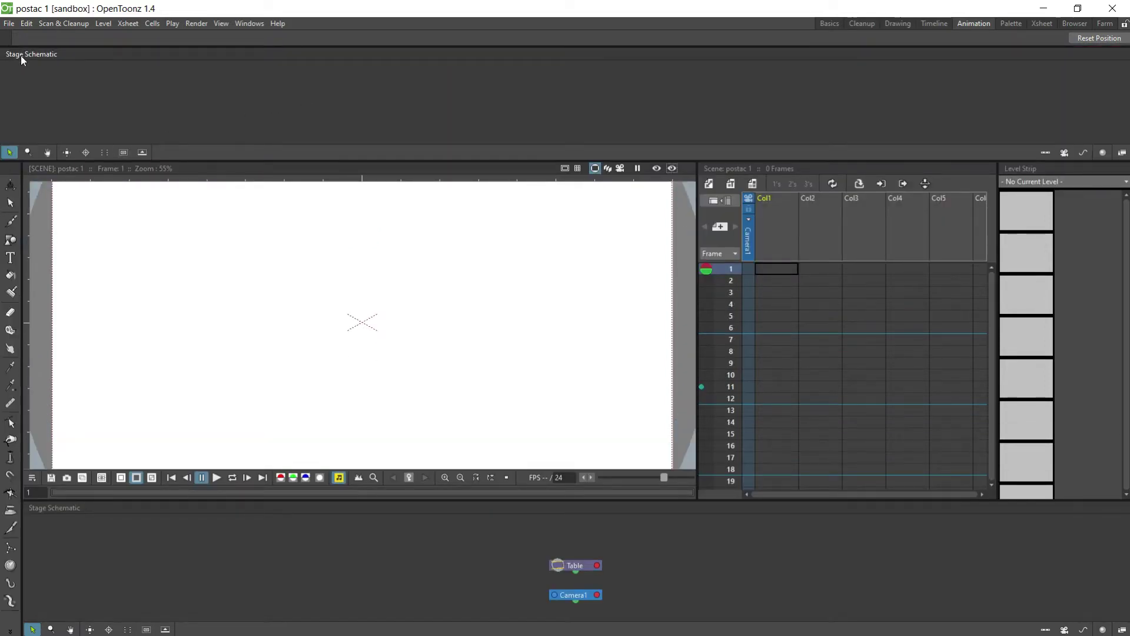
left_click_drag(20, 55, 2, 279)
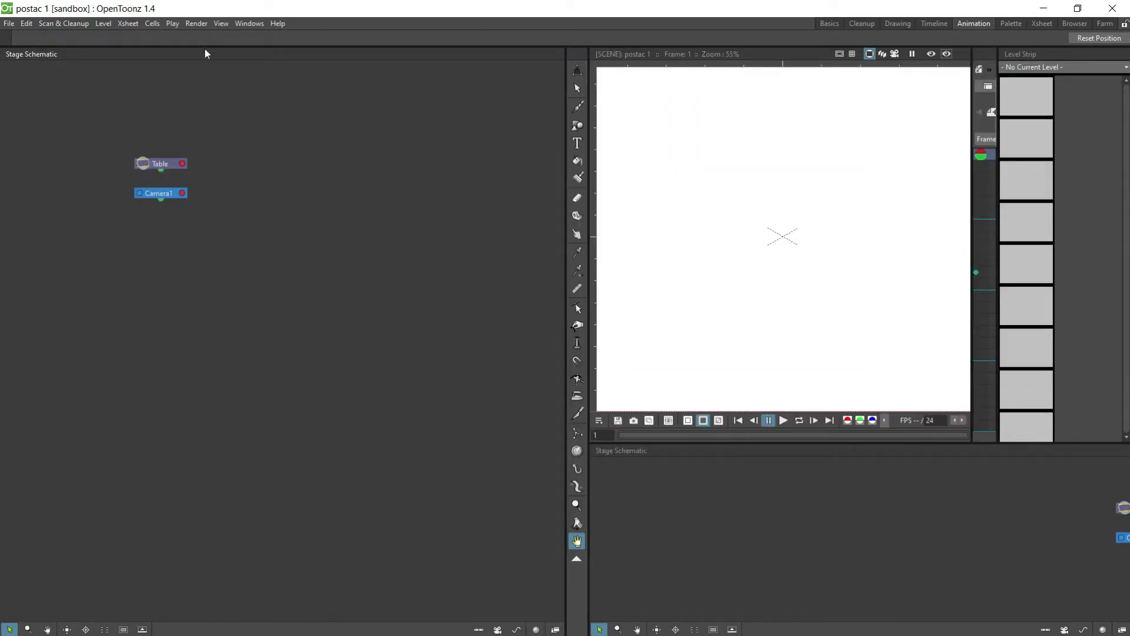
left_click_drag(11, 54, 216, 105)
left_click(722, 103)
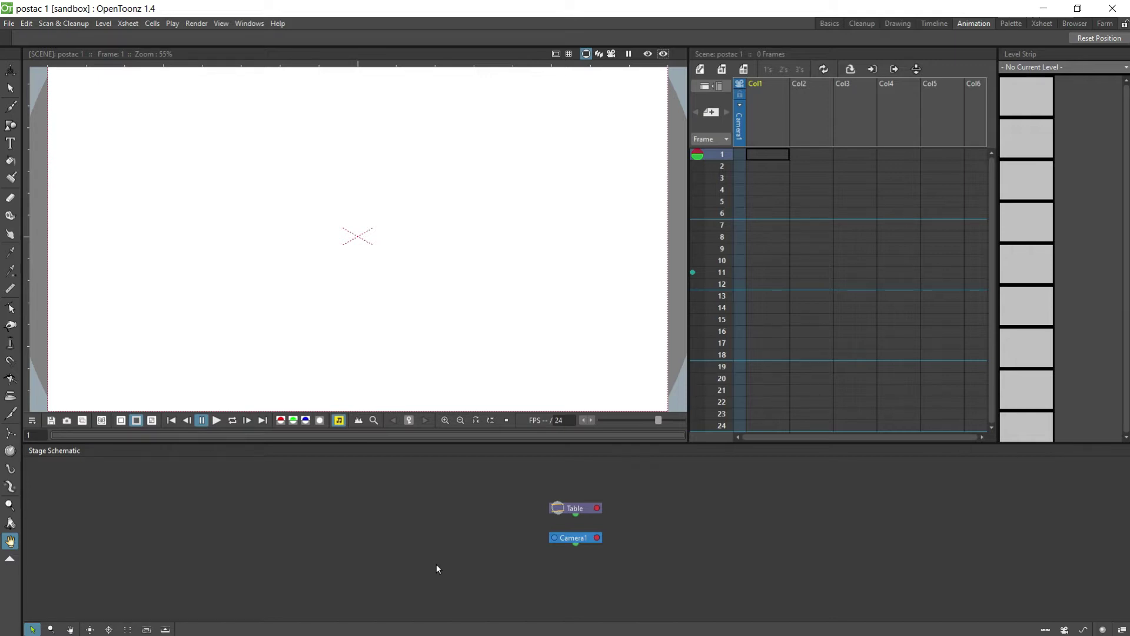
Step: Load the character images from the img folder inside opentoonz/postac into the scene
left_click(9, 26)
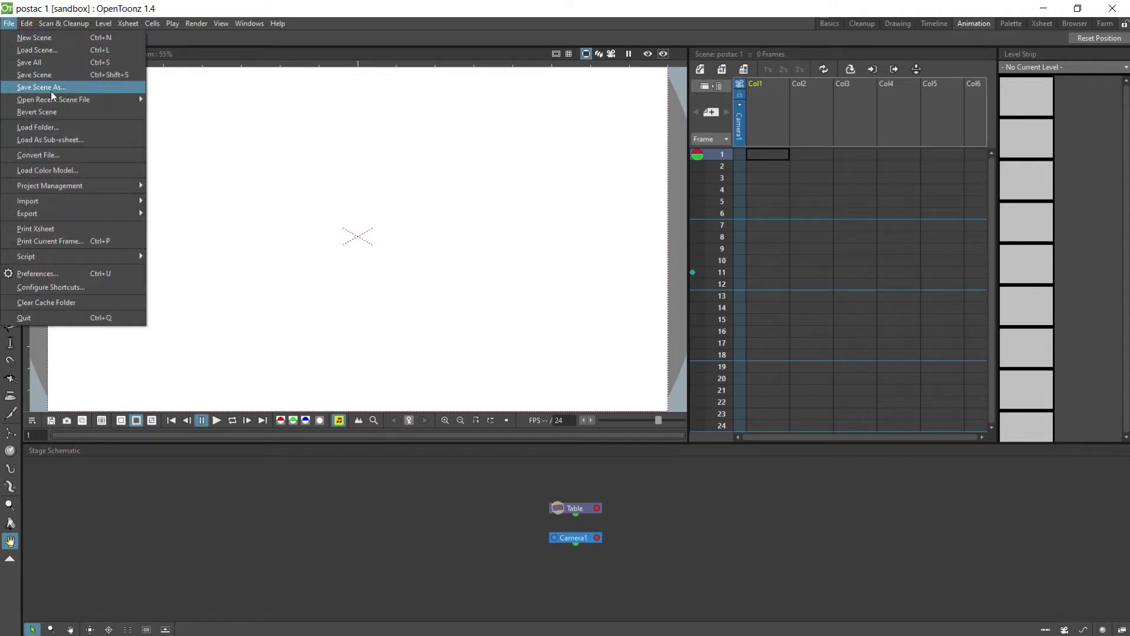
left_click(53, 131)
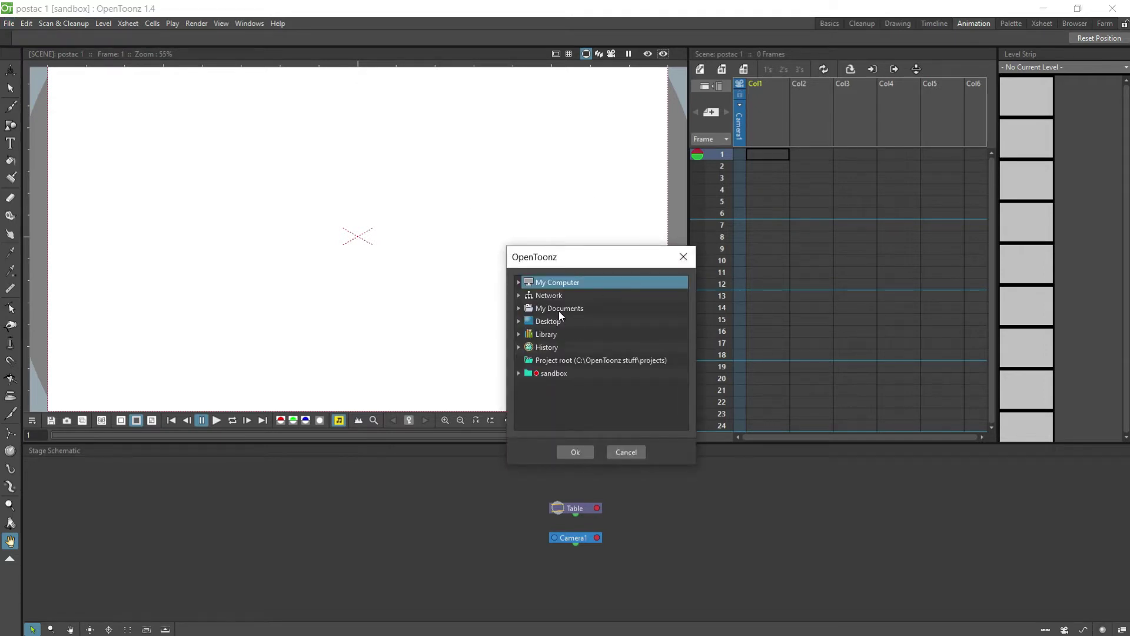
left_click(585, 413)
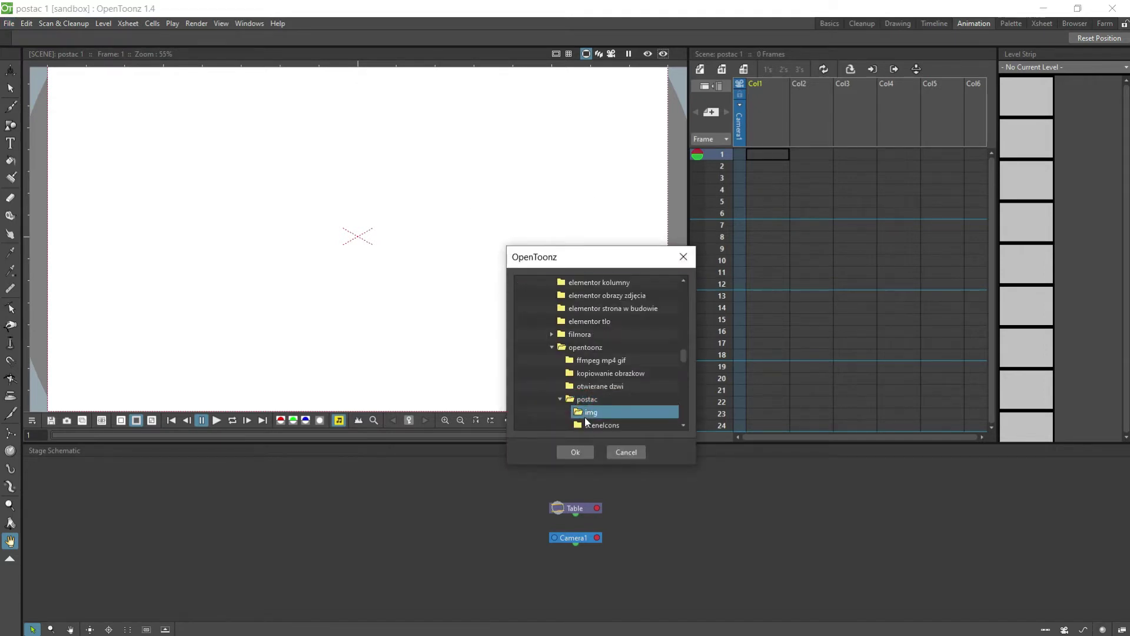
left_click(577, 452)
left_click(513, 339)
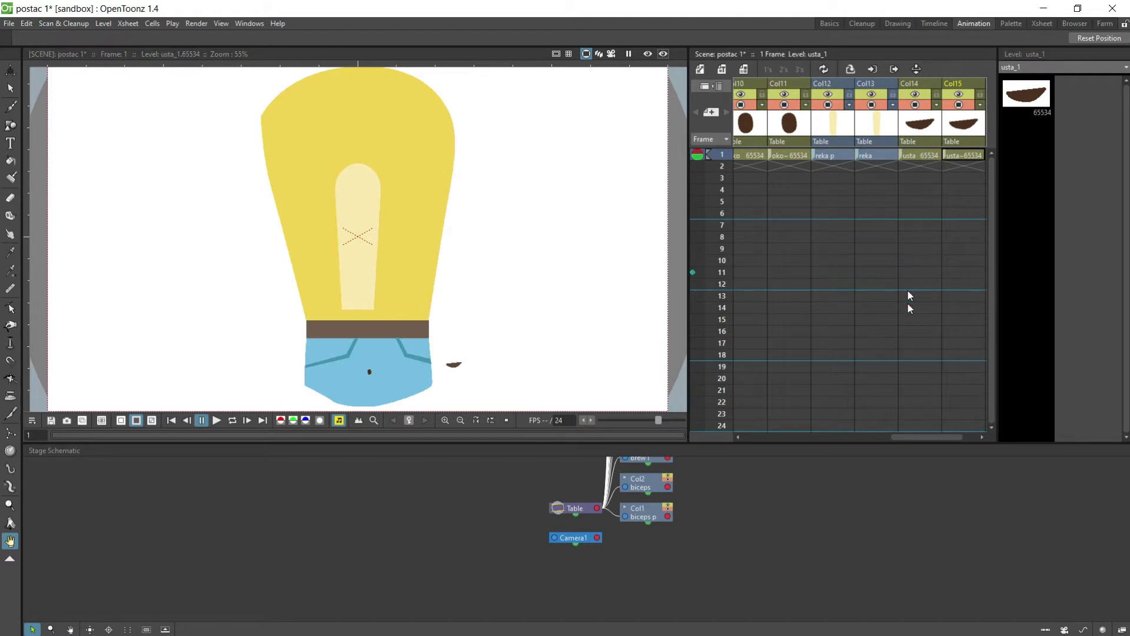
Step: Delete the duplicate mouth column usta_1 (Col15) from the Xsheet
left_click_drag(920, 436, 724, 444)
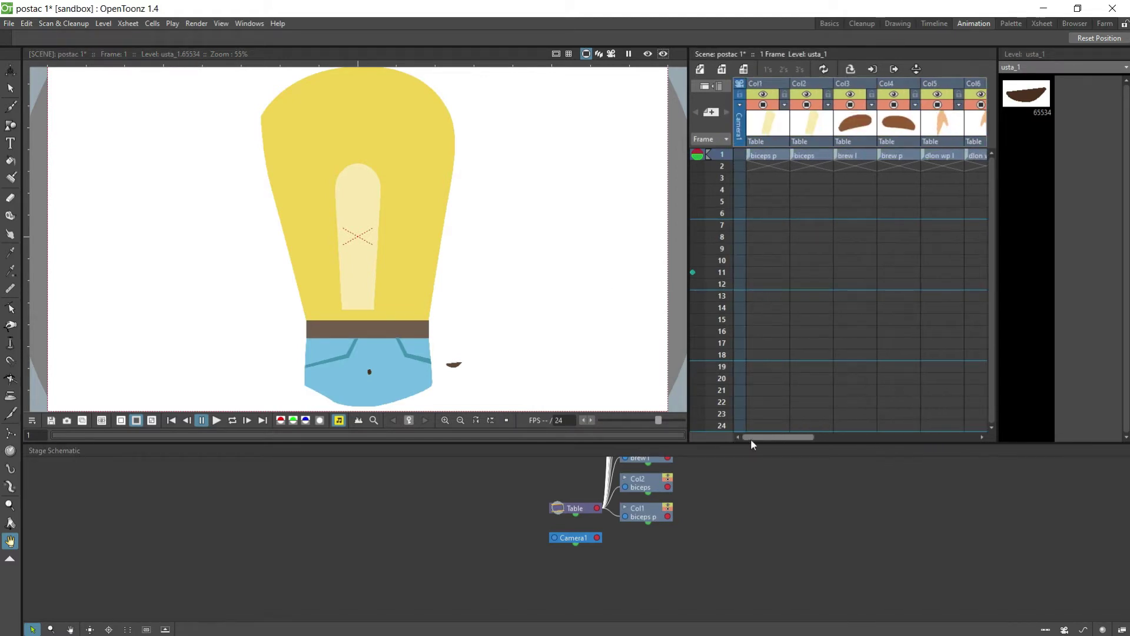
left_click_drag(772, 440, 941, 431)
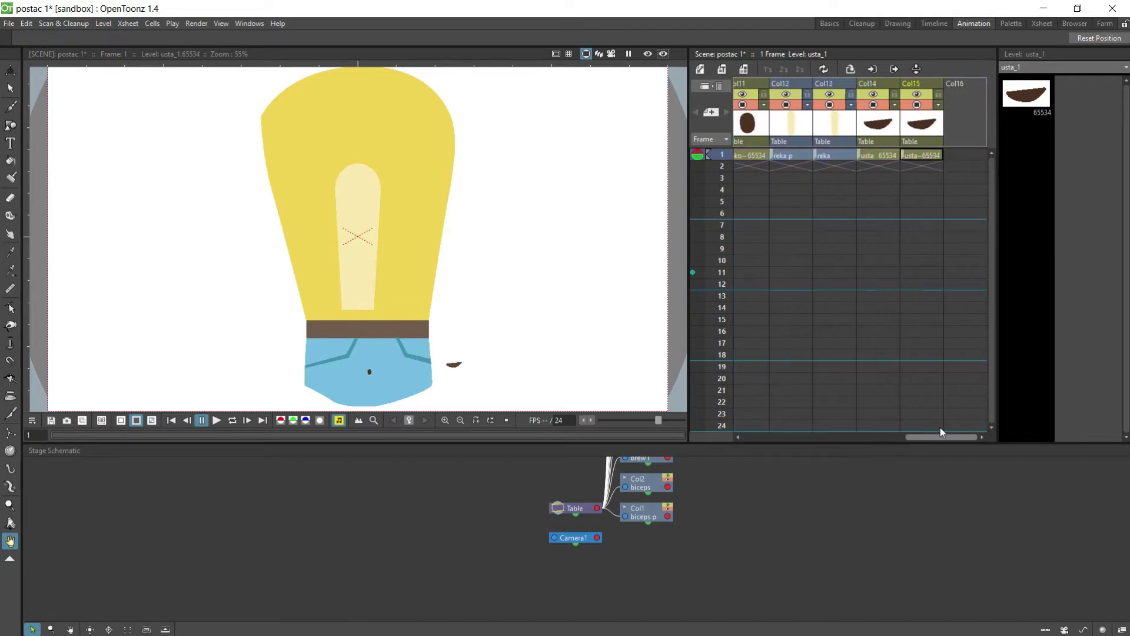
left_click(923, 130)
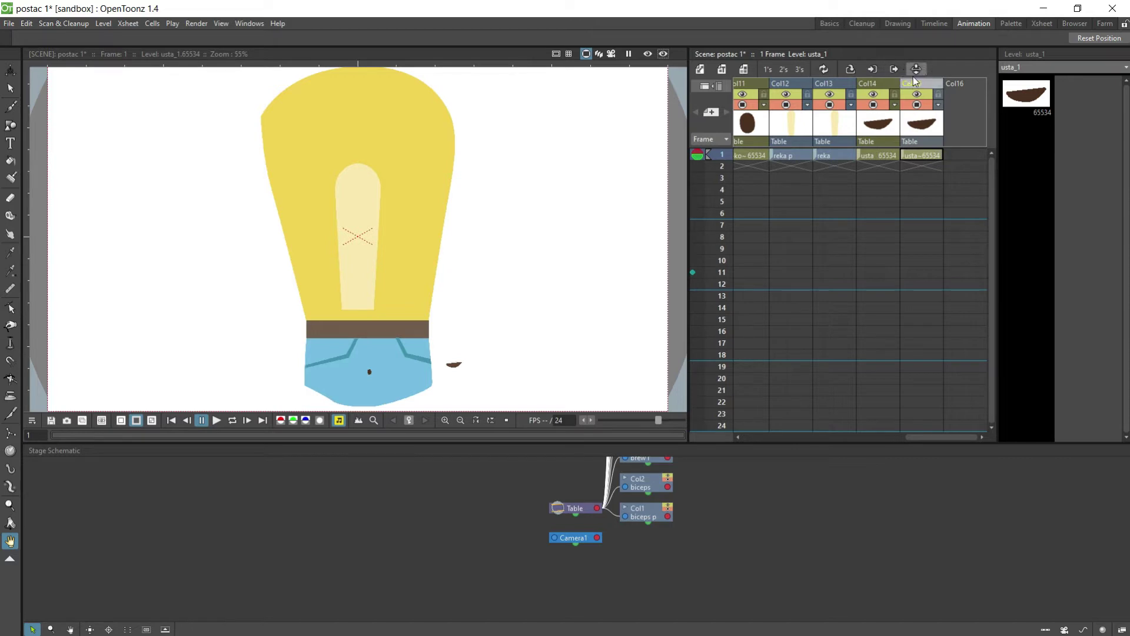
key("Delete")
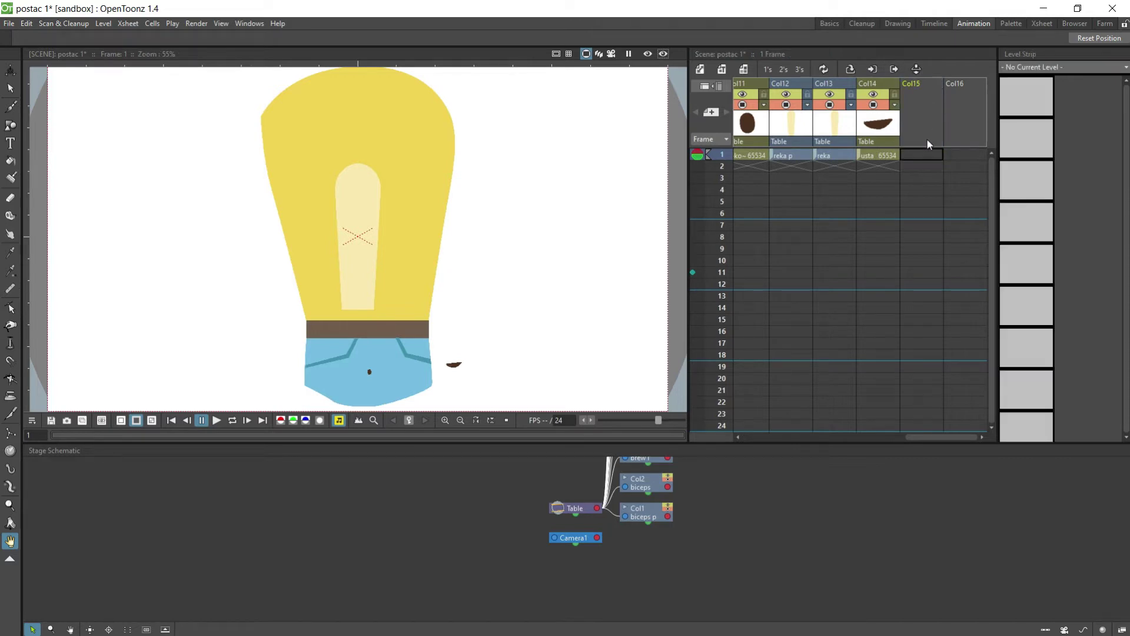
left_click_drag(916, 443, 741, 435)
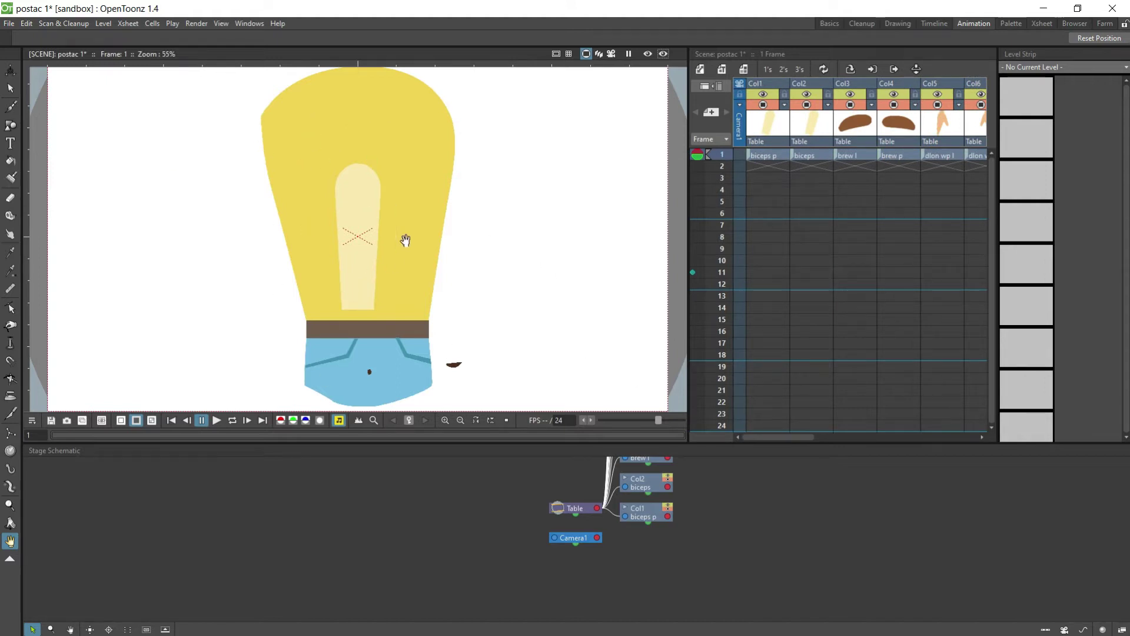
scroll(377, 234, "down", 1)
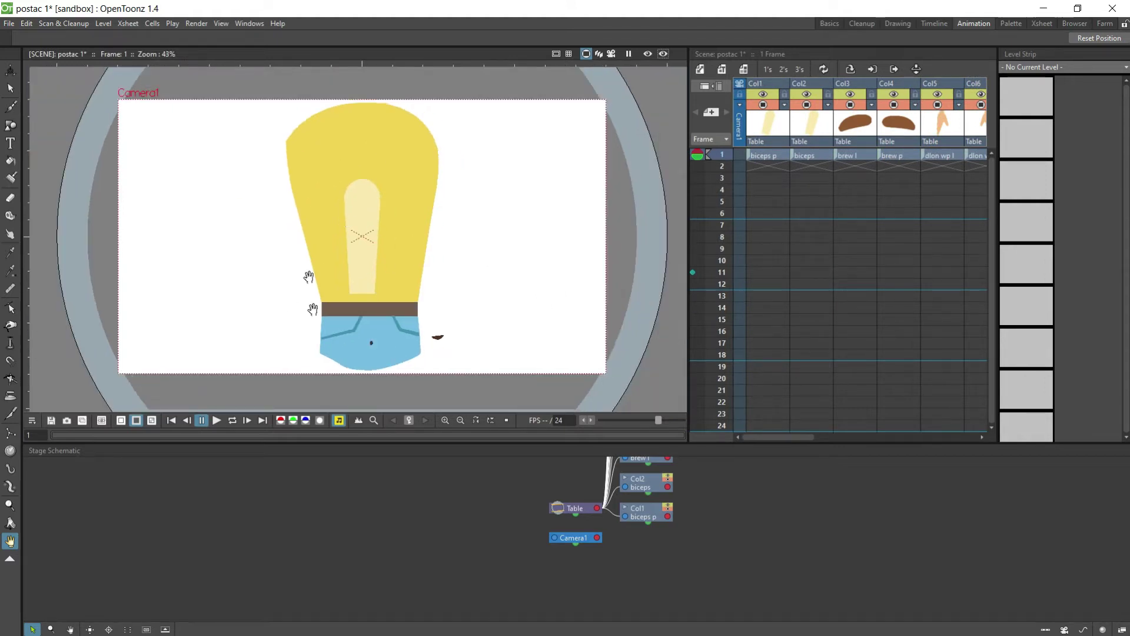
mouse_move(771, 437)
left_mouse_down()
mouse_move(935, 433)
mouse_move(759, 435)
left_mouse_up()
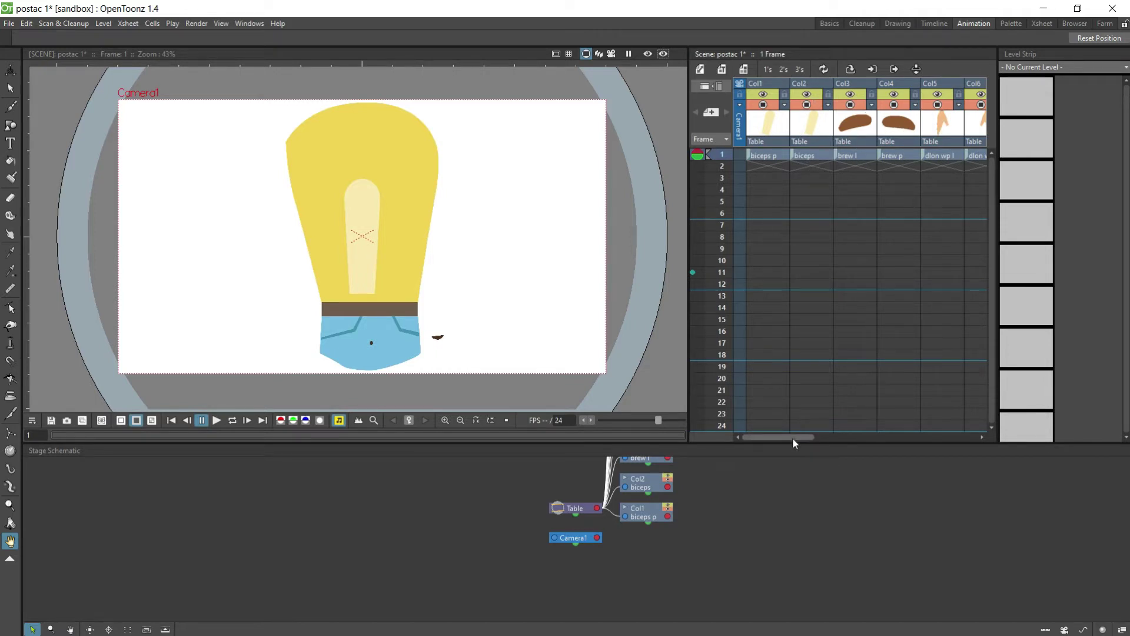
left_click_drag(793, 438, 948, 439)
scroll(847, 439, "left", 5)
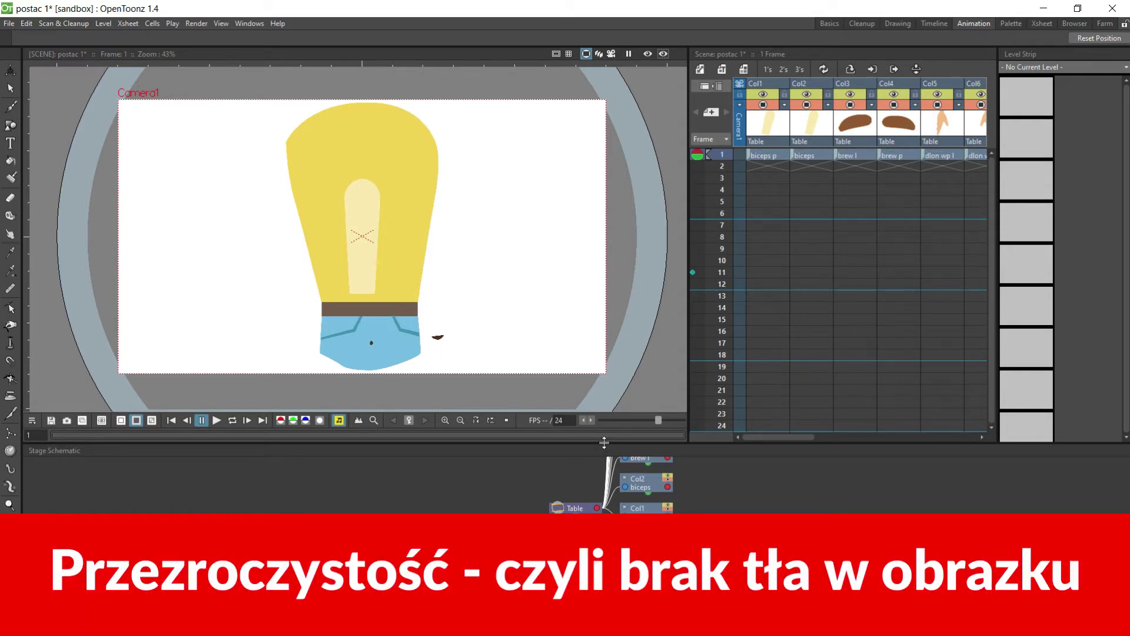
Step: Enlarge the Stage Schematic panel and frame the Table and lowest column nodes at a readable size
left_click_drag(604, 443, 601, 280)
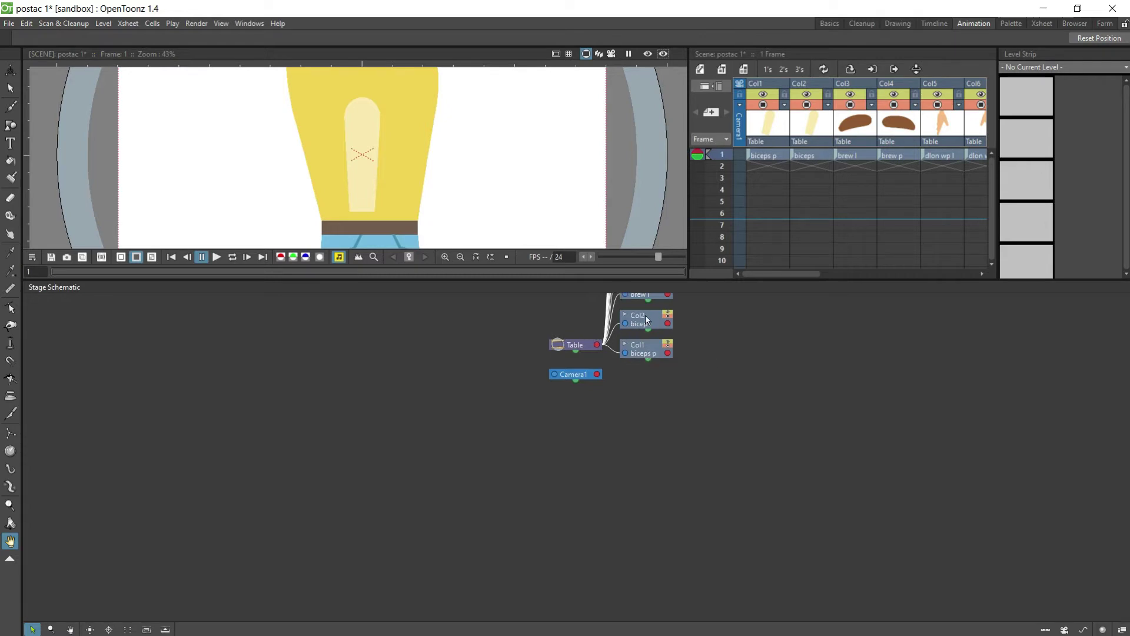
left_click(70, 629)
left_click_drag(596, 380, 524, 564)
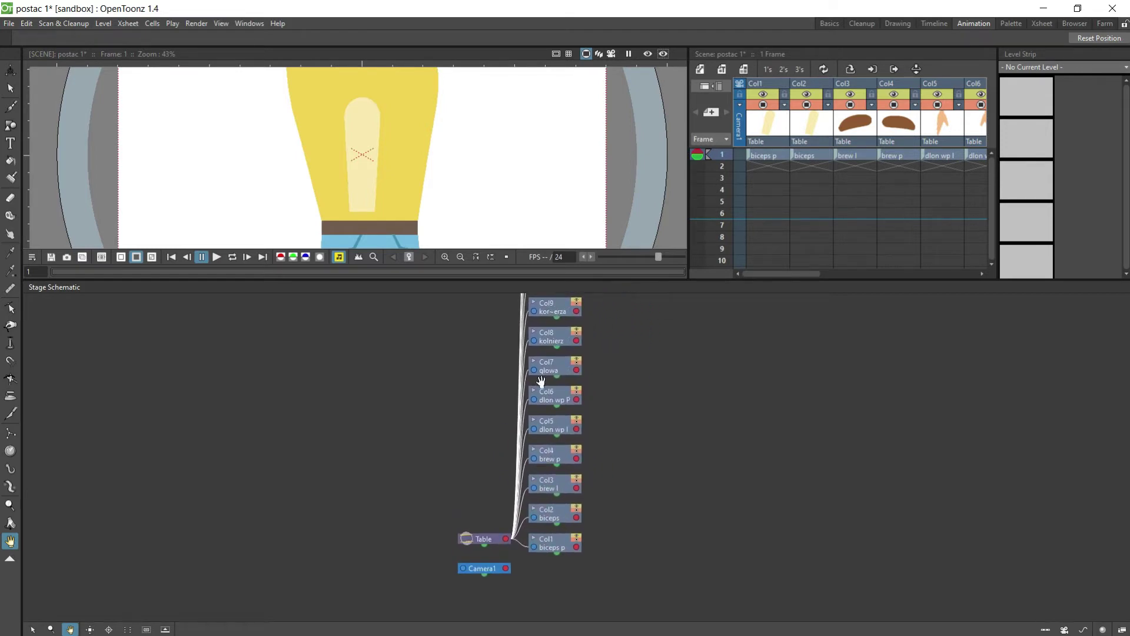
scroll(616, 450, "up", 1)
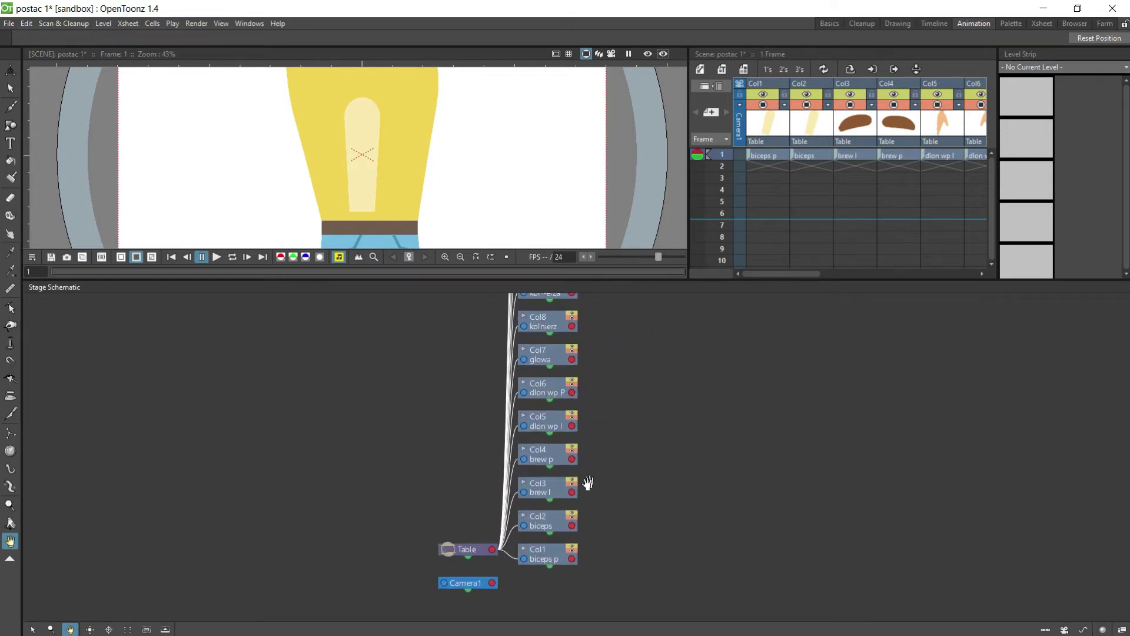
scroll(558, 554, "up", 2)
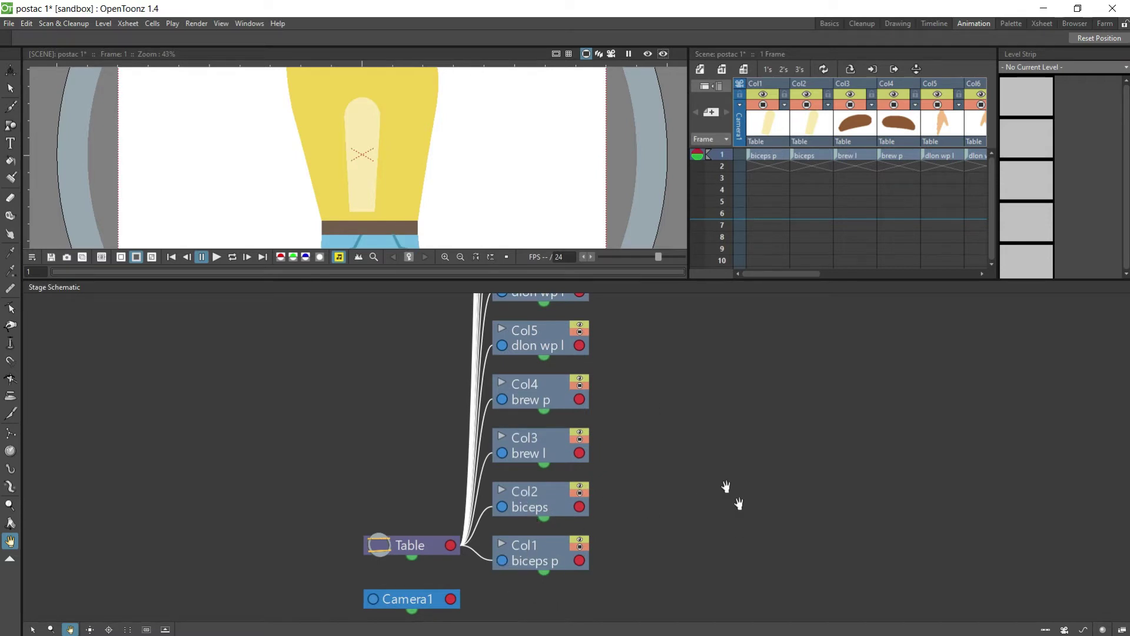
left_click_drag(558, 558, 532, 527)
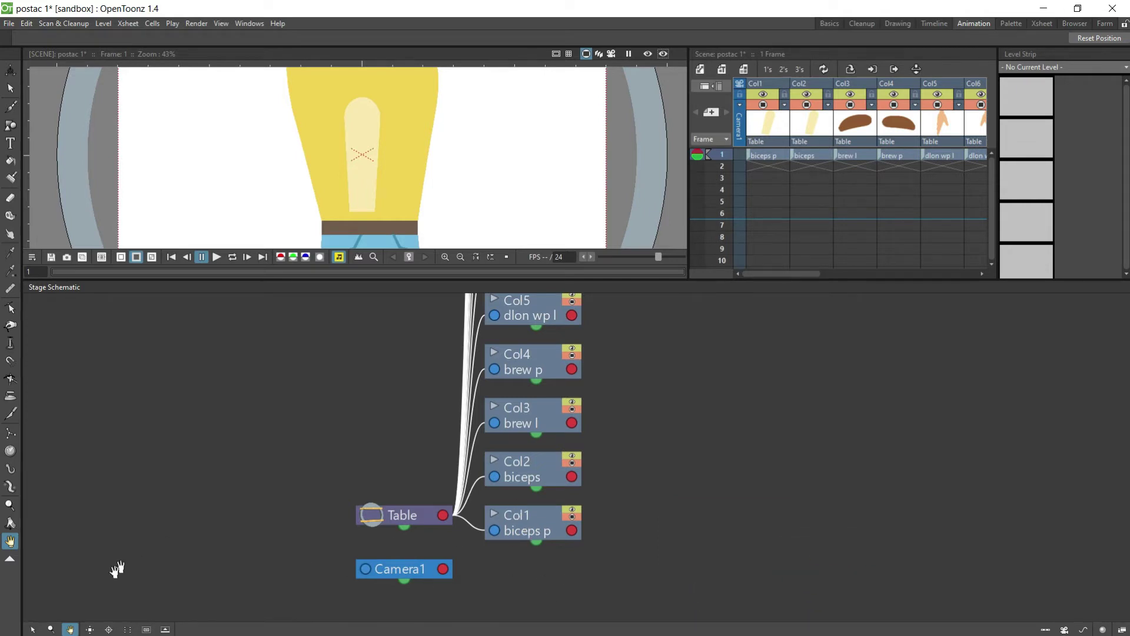
Step: Pull the Col1 biceps p and Col2 biceps nodes out of the stack, side by side, and expand their thumbnails
left_click(32, 629)
left_click_drag(519, 523, 958, 328)
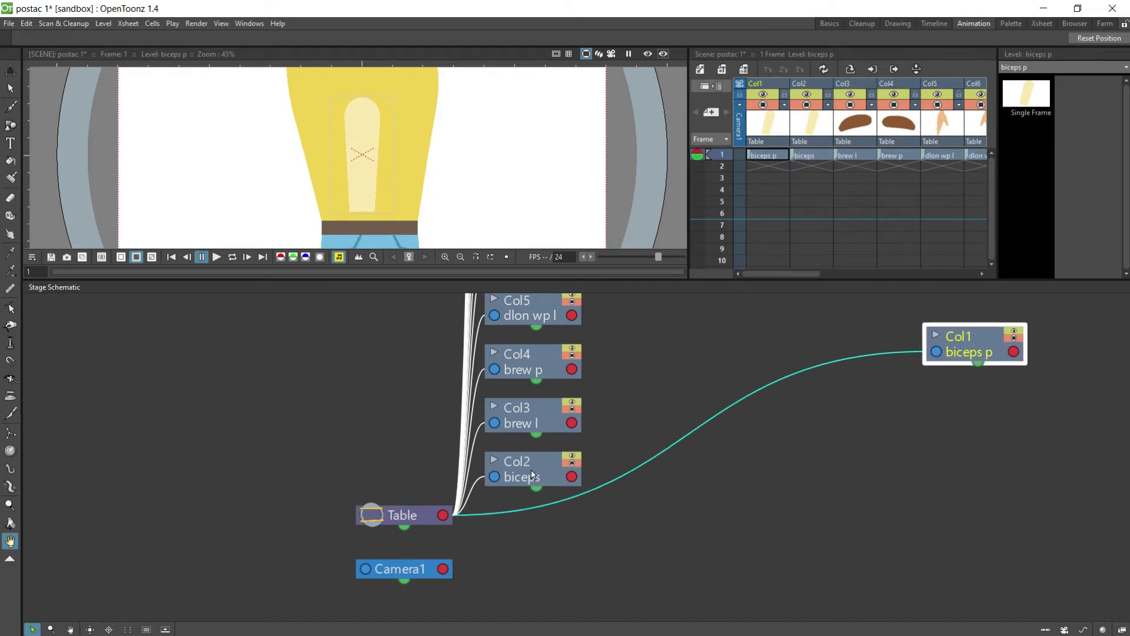
left_click_drag(531, 469, 671, 355)
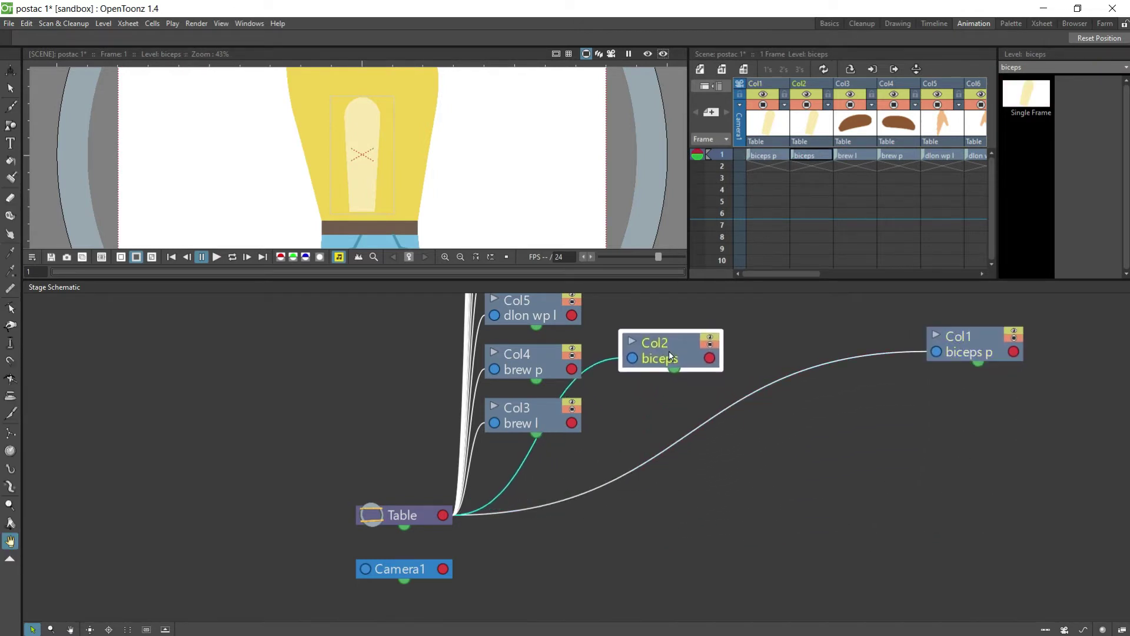
left_click_drag(940, 350, 970, 355)
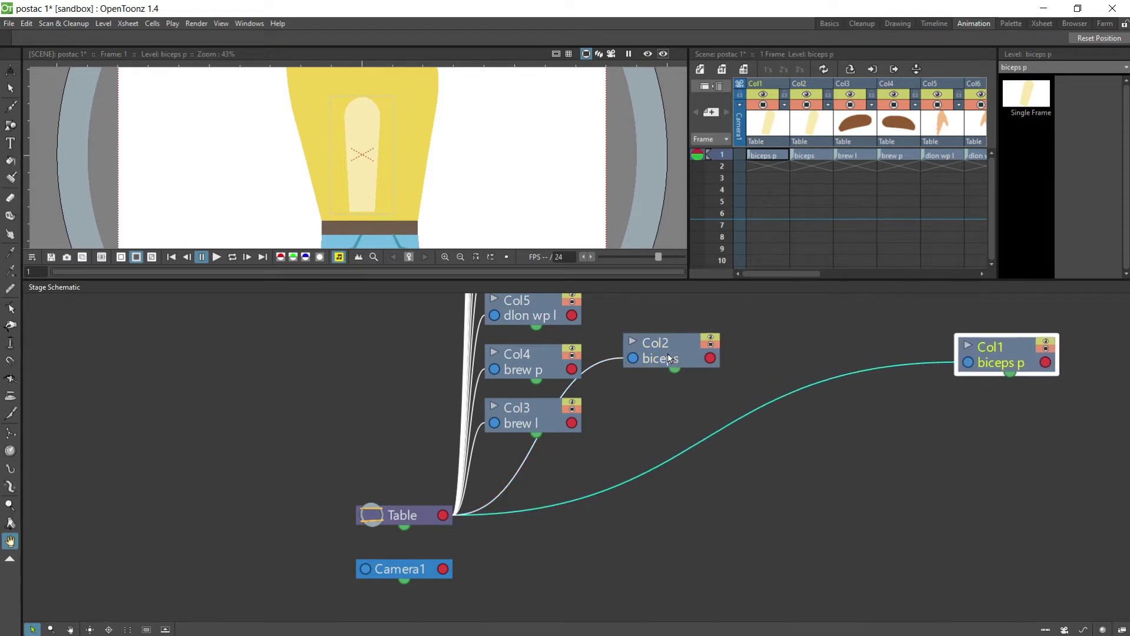
left_click_drag(669, 358, 684, 362)
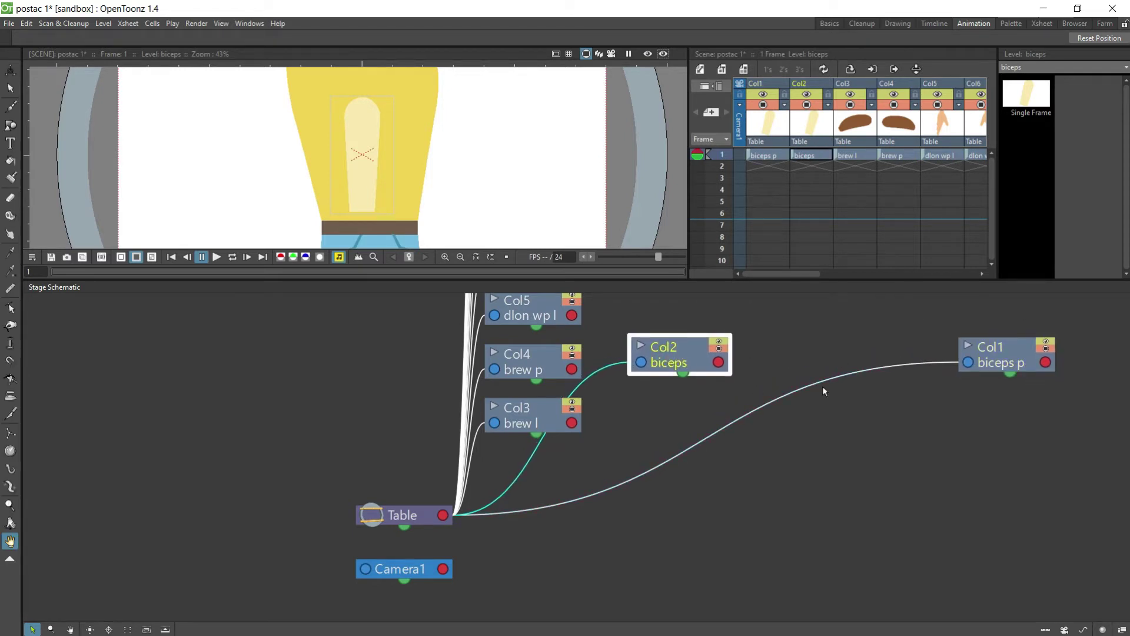
left_click(640, 348)
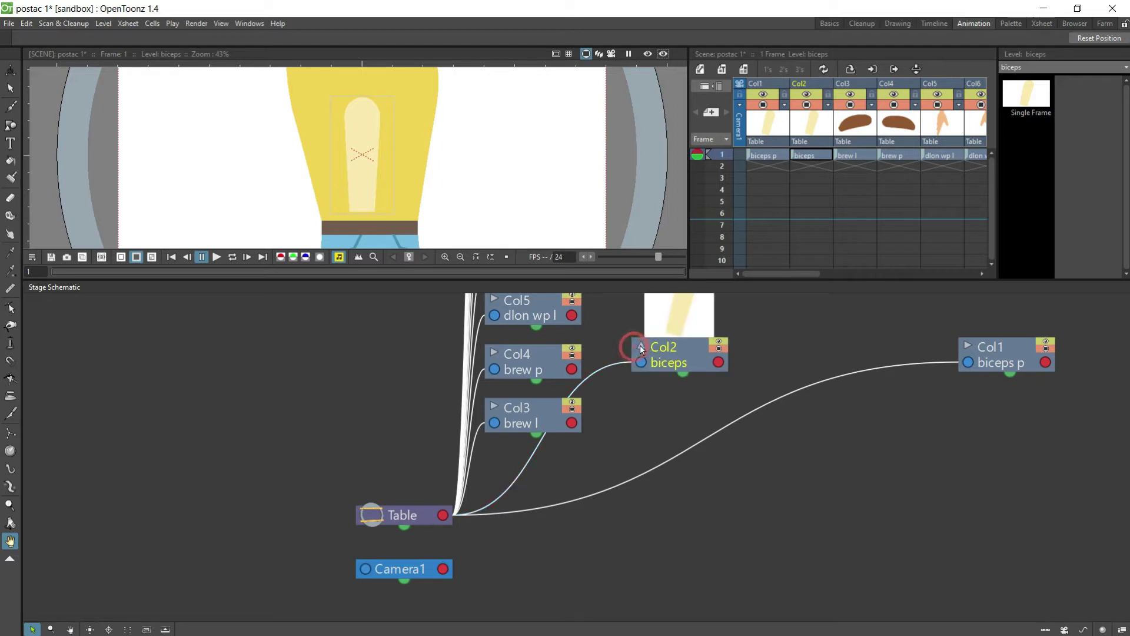
left_click(968, 347)
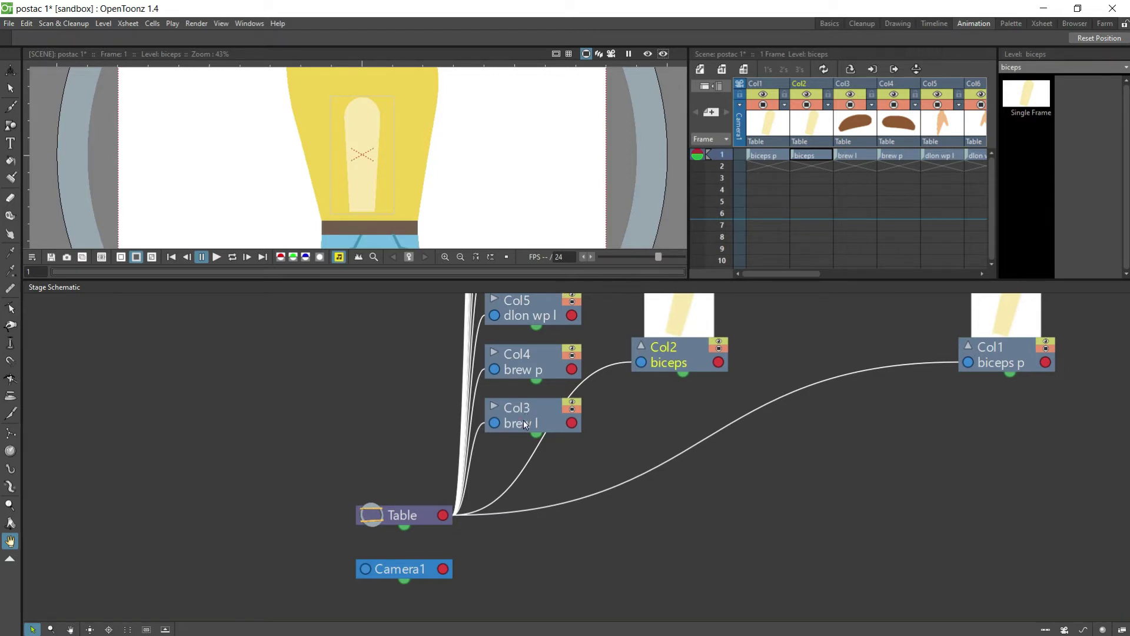
Step: Pull the eyebrow nodes Col3 brew l and Col4 brew p out of the stack, expand their thumbnails and space them apart above the biceps nodes
left_click_drag(526, 424, 938, 336)
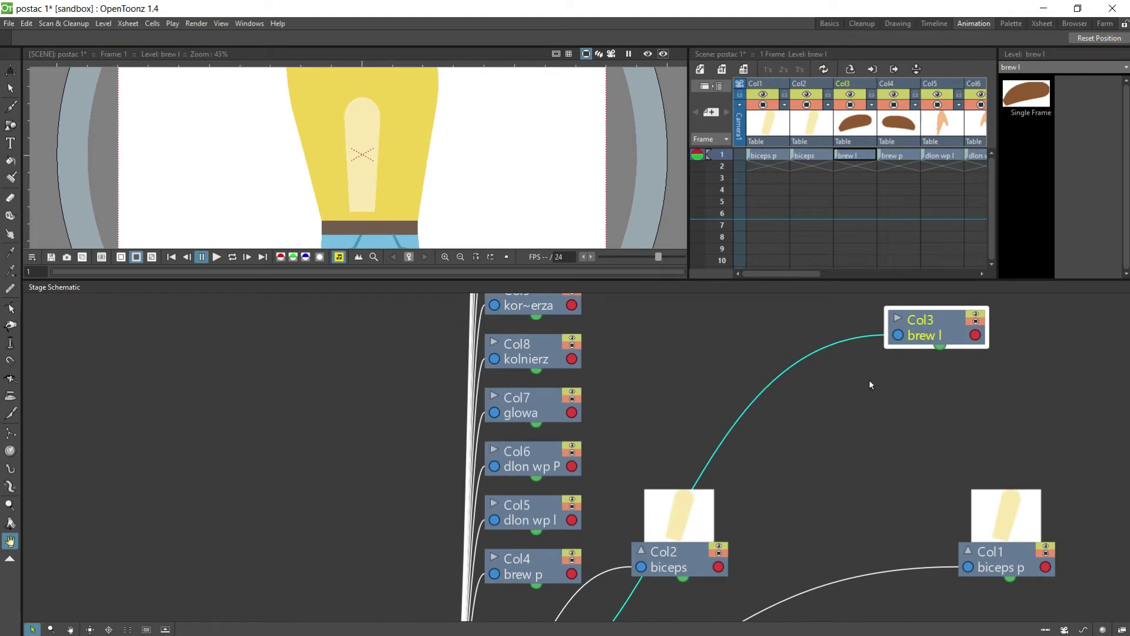
left_click(897, 320)
left_click(494, 558)
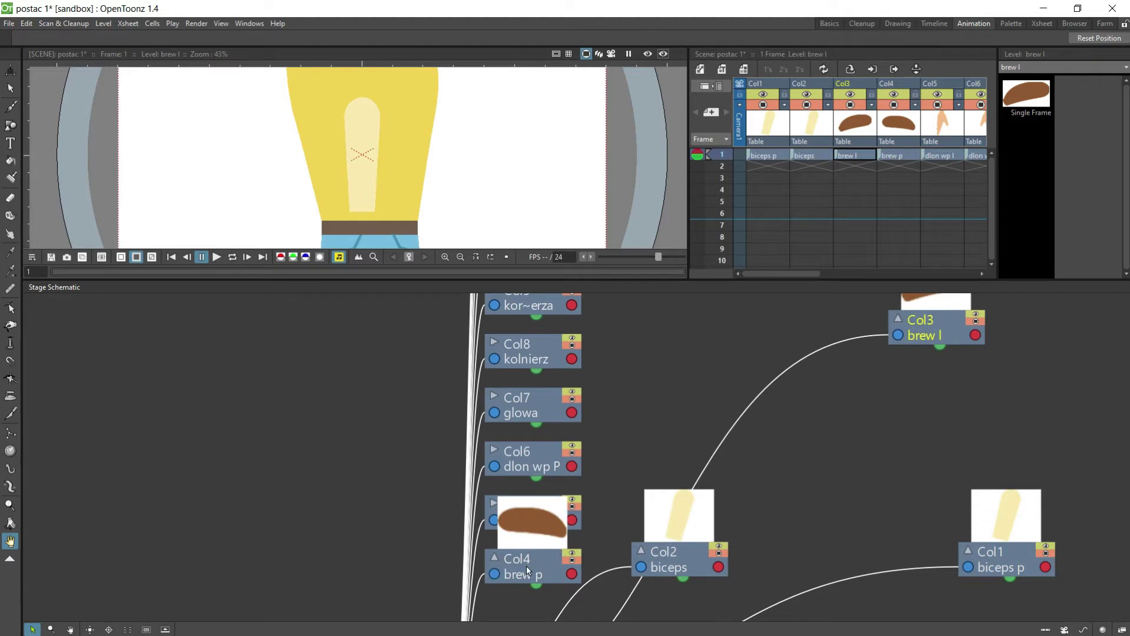
left_click_drag(526, 569, 949, 407)
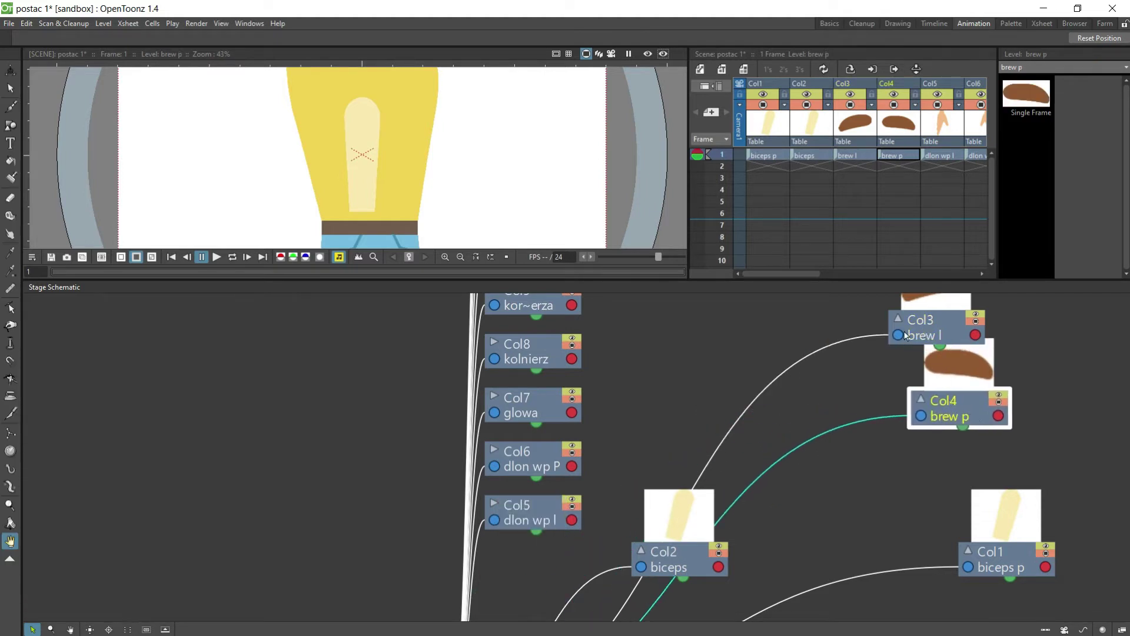
left_click_drag(905, 335, 729, 375)
left_click(971, 380)
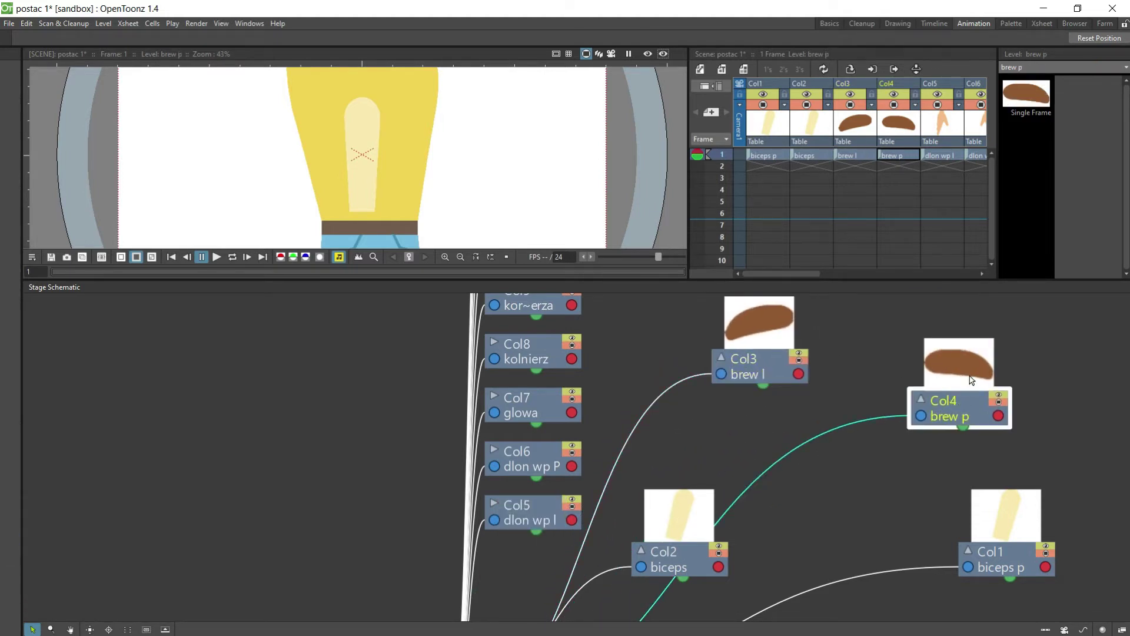
left_click_drag(971, 379, 989, 334)
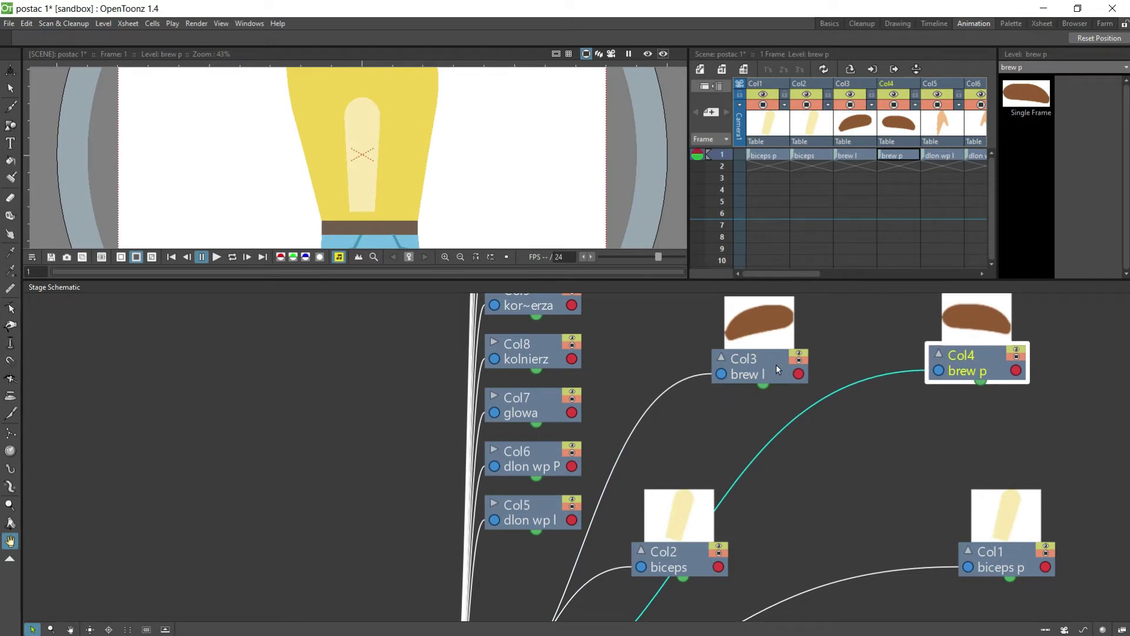
left_click_drag(776, 364, 749, 328)
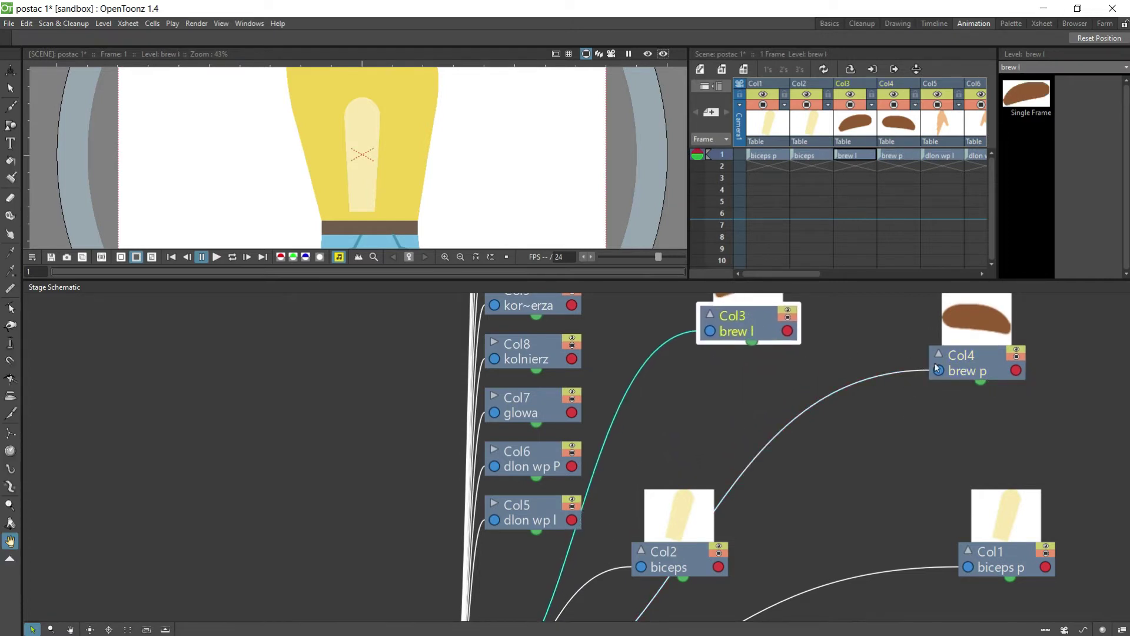
left_click(966, 318)
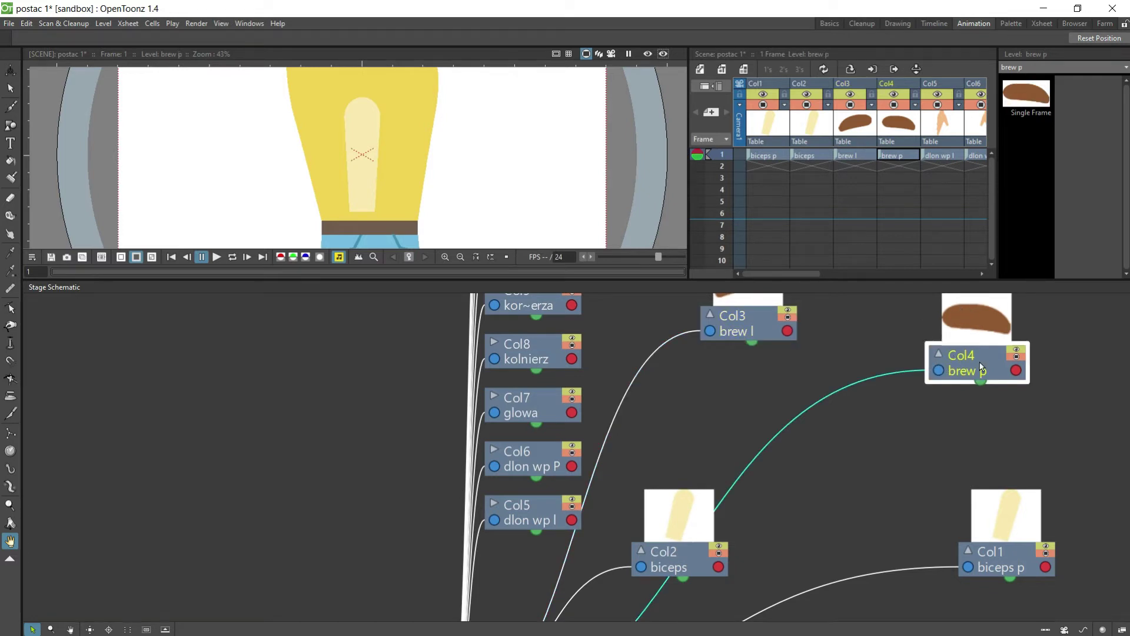
left_click_drag(982, 368, 984, 411)
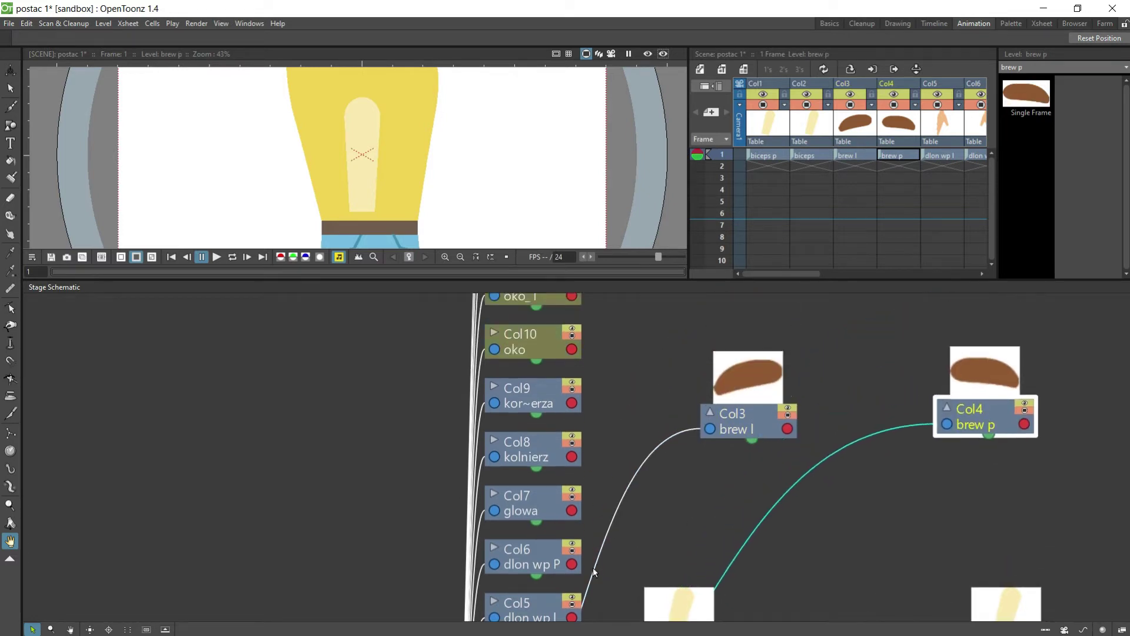
Step: Place the hand nodes Col5 dlon wp l and Col6 dlon wp P below their matching biceps nodes and expand their thumbnails
left_click_drag(542, 618, 661, 490)
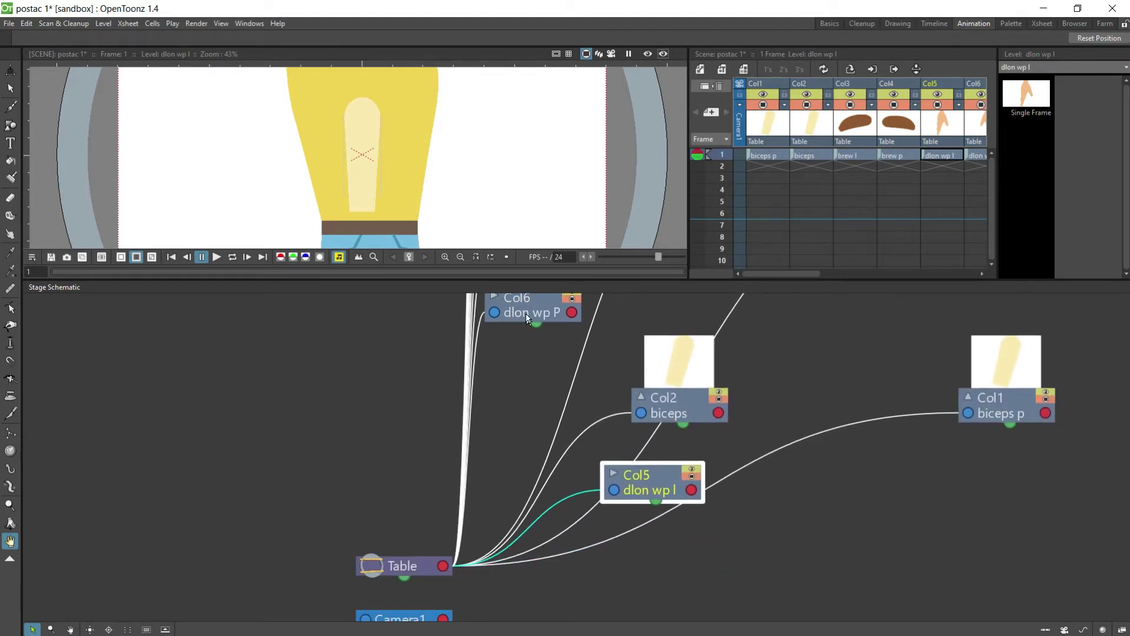
left_click_drag(527, 319, 1089, 581)
left_click(1023, 478)
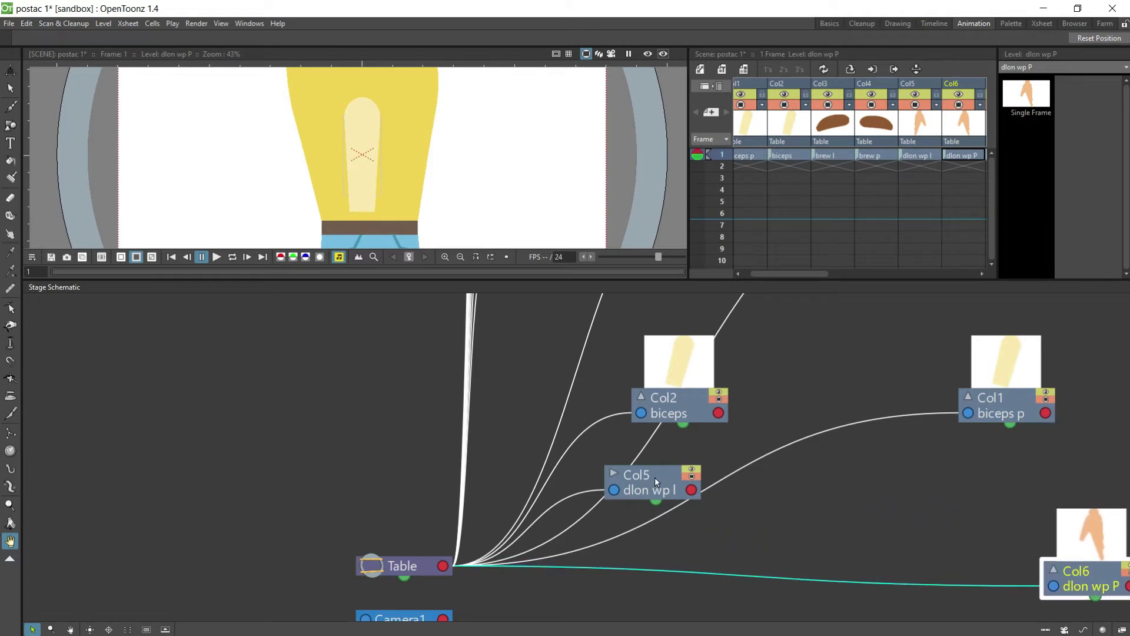
left_click_drag(654, 476, 618, 591)
left_click(580, 588)
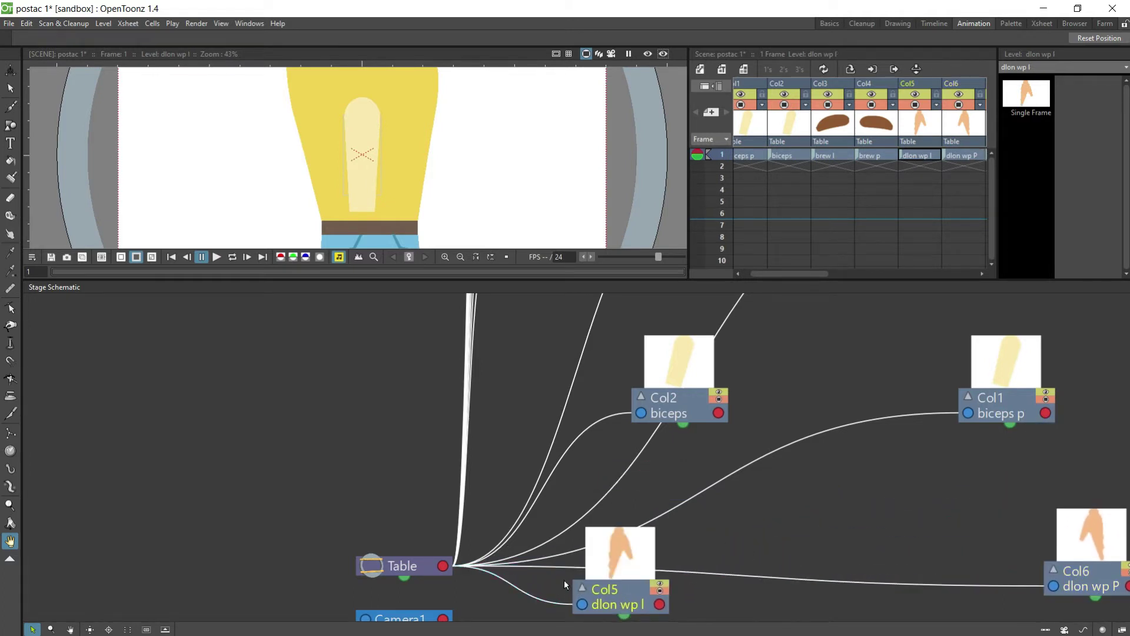
Step: Place the Col7 glowa head node below and between the eyebrows and the Col8 kolnierz node above Col1 biceps p, with both thumbnails expanded
scroll(488, 524, "down", 3)
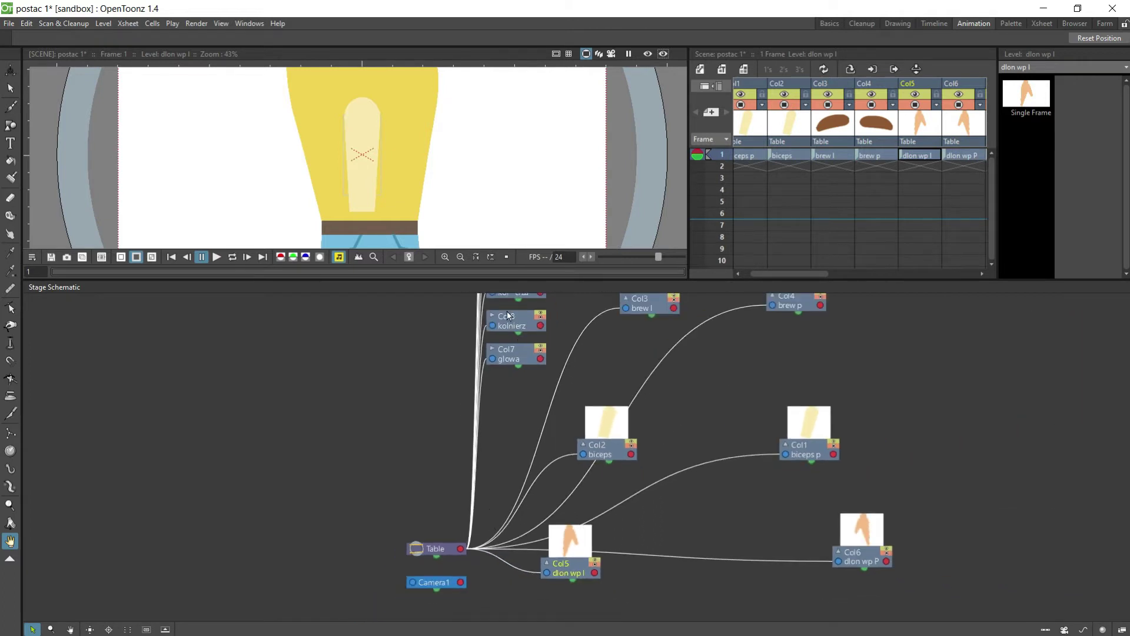
scroll(511, 313, "up", 2)
left_click_drag(511, 373, 754, 369)
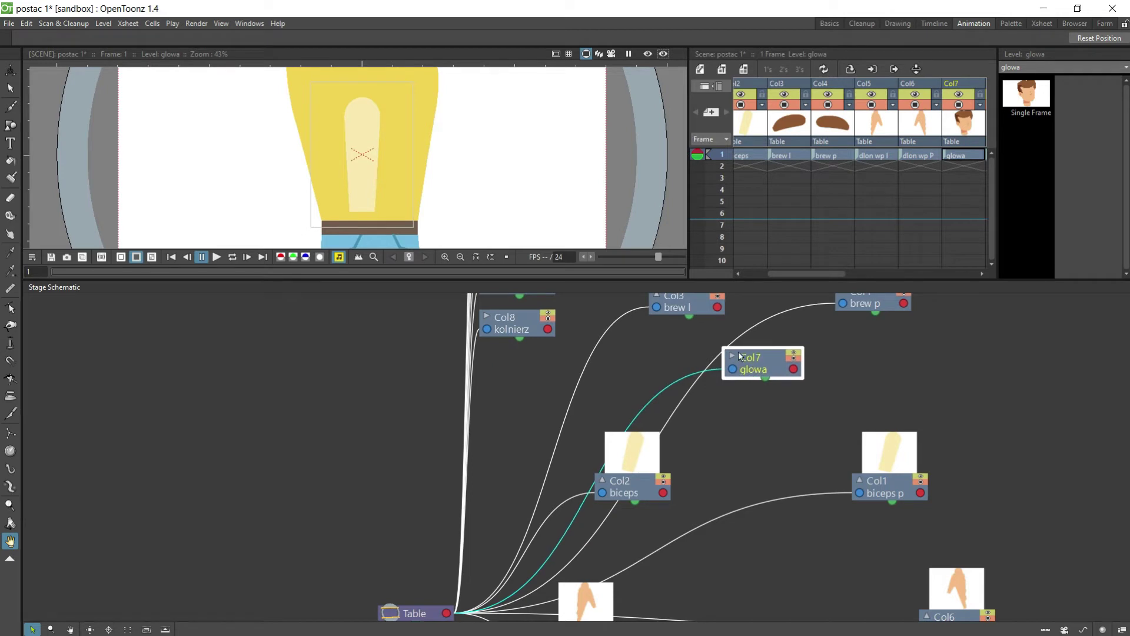
left_click(731, 354)
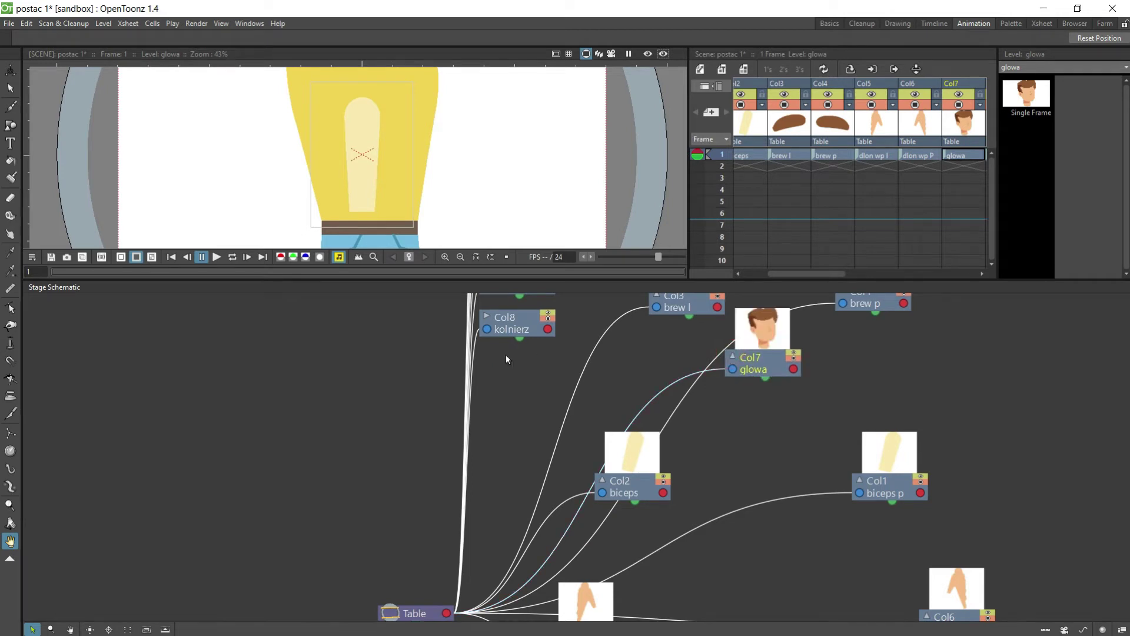
left_click(485, 316)
left_click_drag(508, 319, 890, 402)
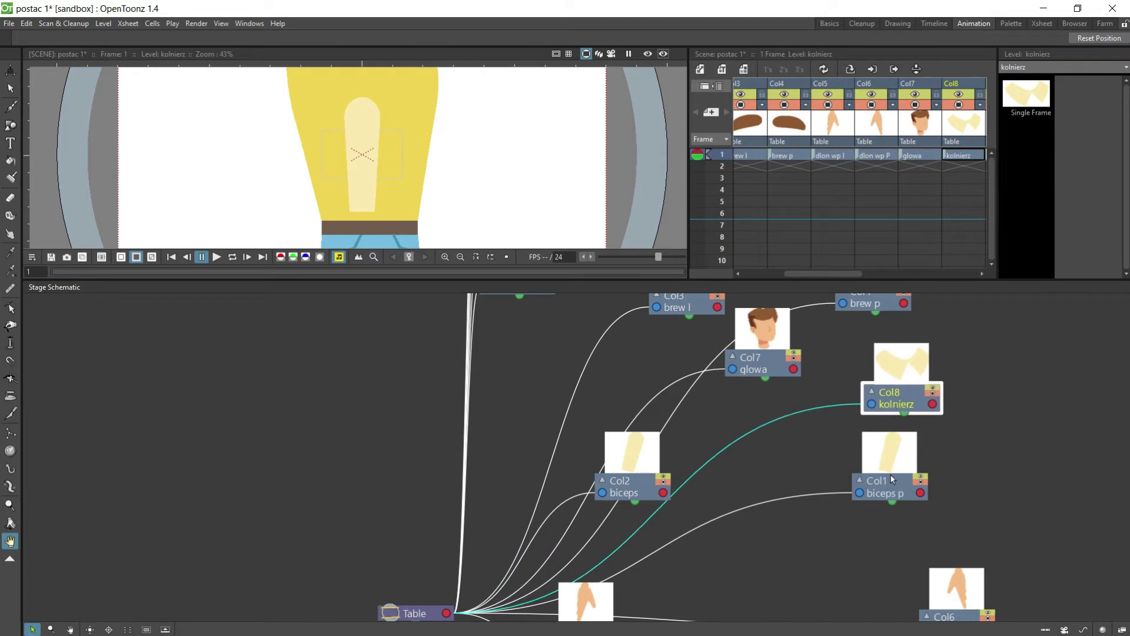
Step: Shift both biceps nodes slightly and place the Col9 torso node between them, below the head, with its thumbnail expanded
left_click_drag(893, 479, 921, 497)
left_click_drag(635, 493, 641, 521)
scroll(518, 344, "down", 3)
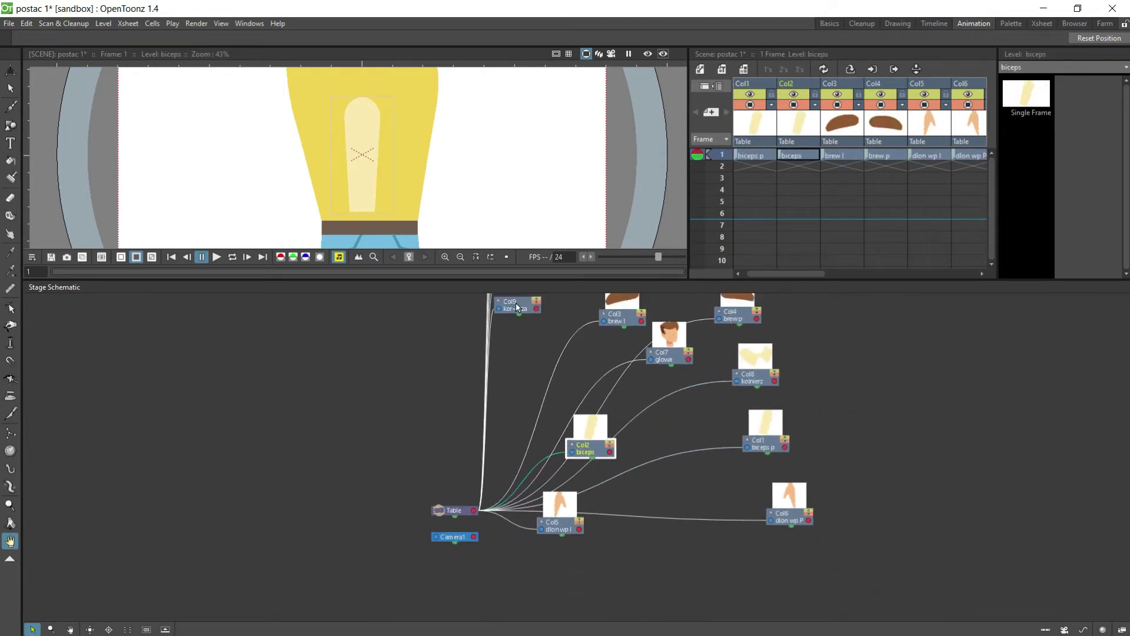
scroll(516, 303, "up", 5)
left_click_drag(499, 301, 791, 540)
left_click(773, 498)
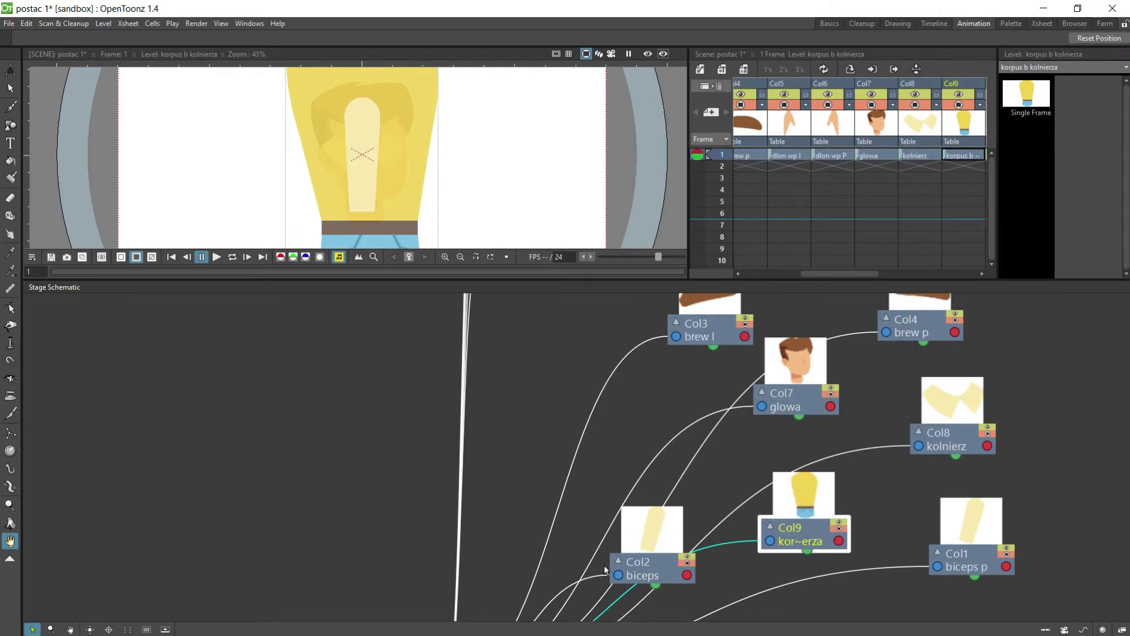
left_click(638, 576)
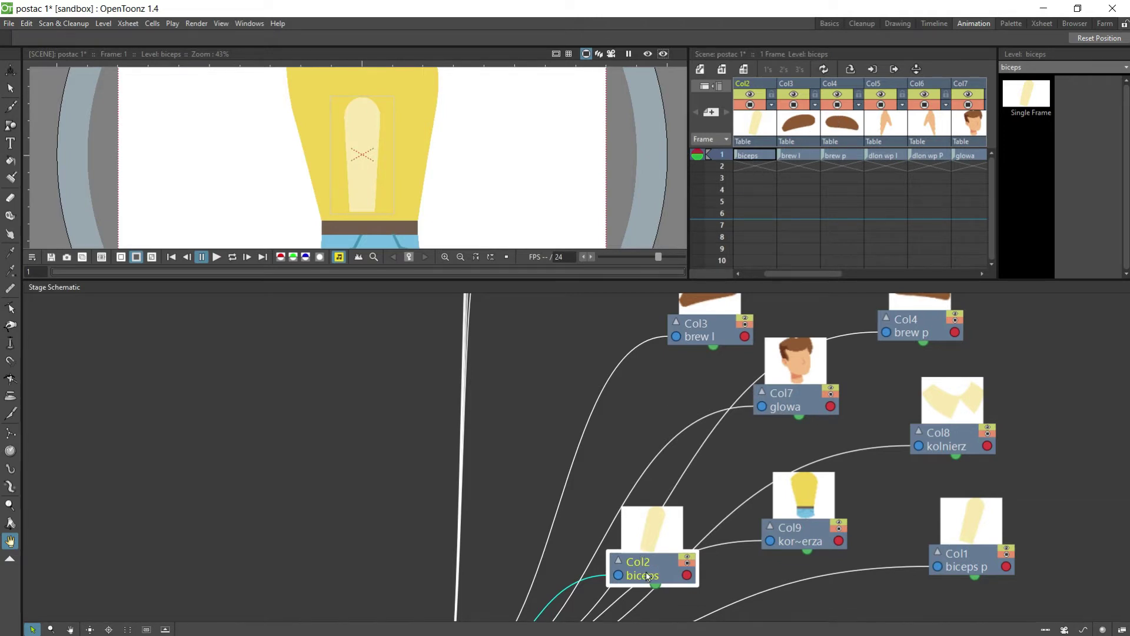
left_click_drag(648, 576, 641, 580)
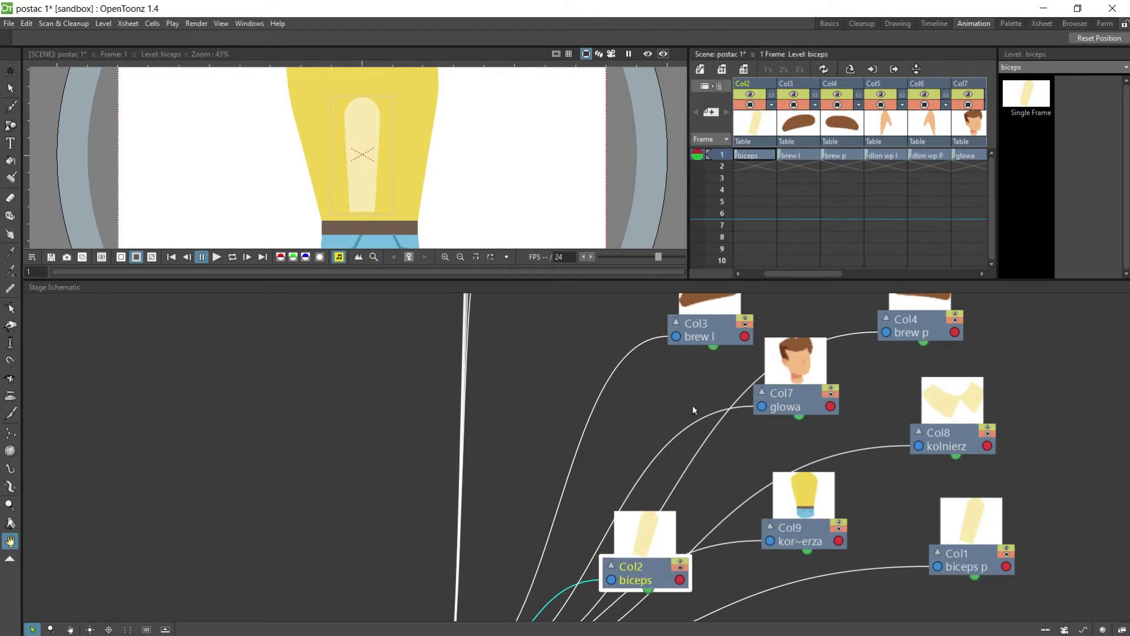
left_click(800, 536)
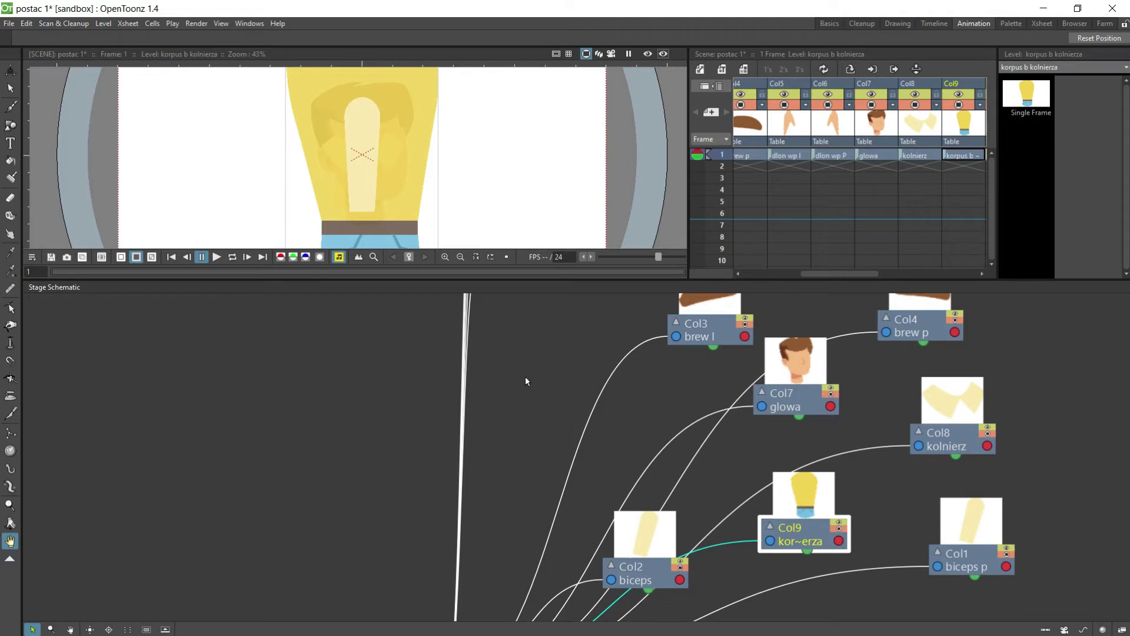
Step: Raise the Col3 brew l node, place the Col10 oko eye node directly beneath it and expand the eye's thumbnail
scroll(525, 380, "down", 4)
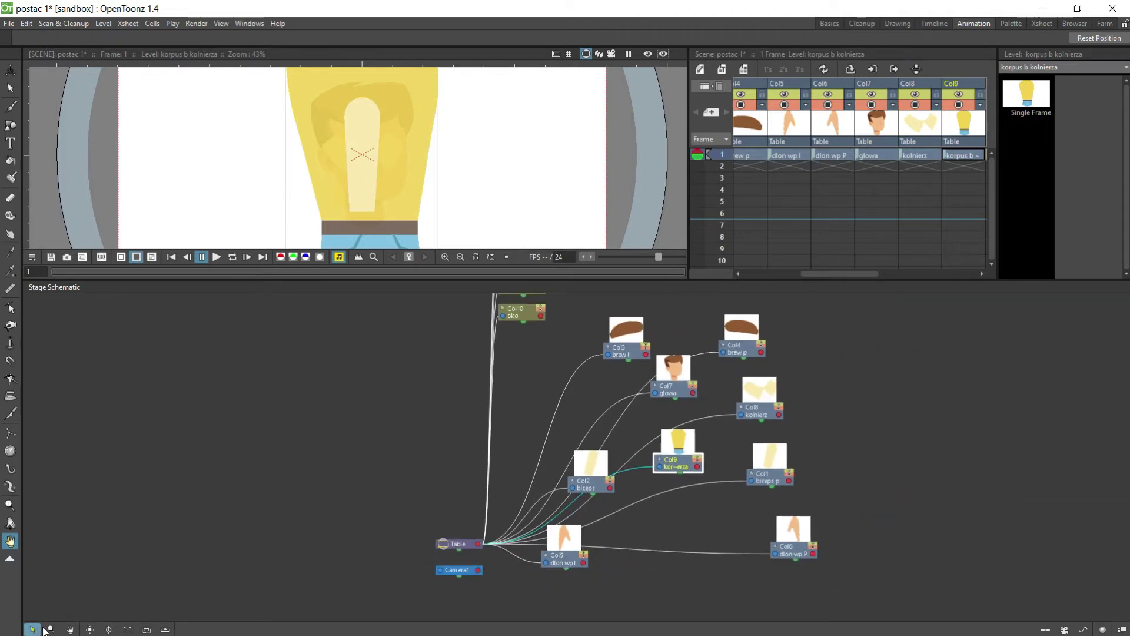
left_click(70, 629)
left_click_drag(559, 356, 539, 459)
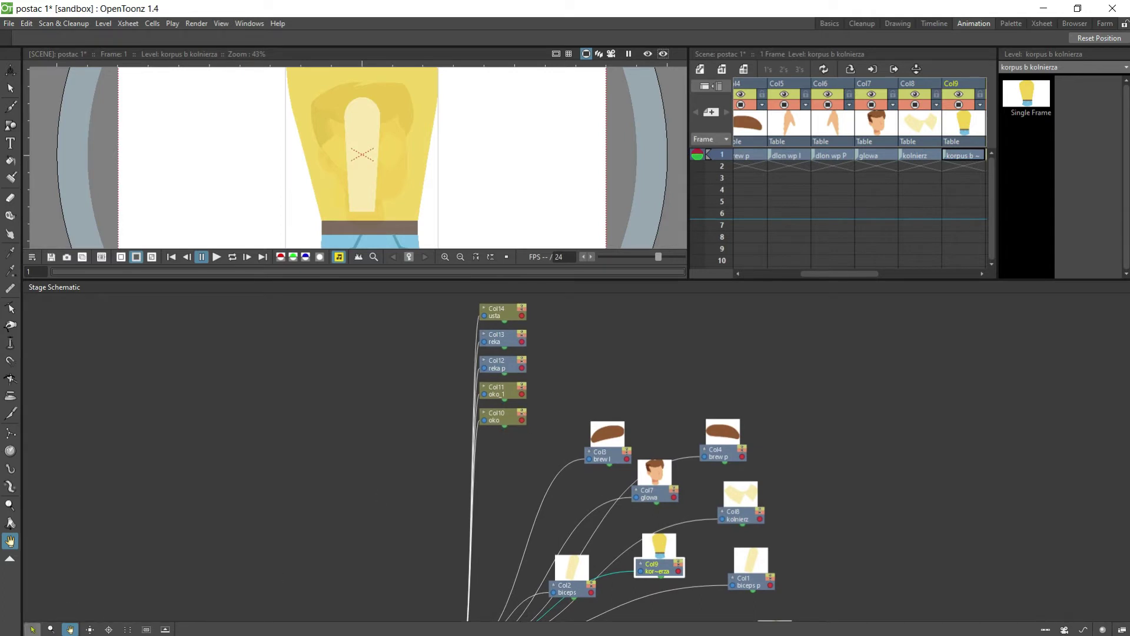
left_click(32, 628)
scroll(474, 427, "up", 3)
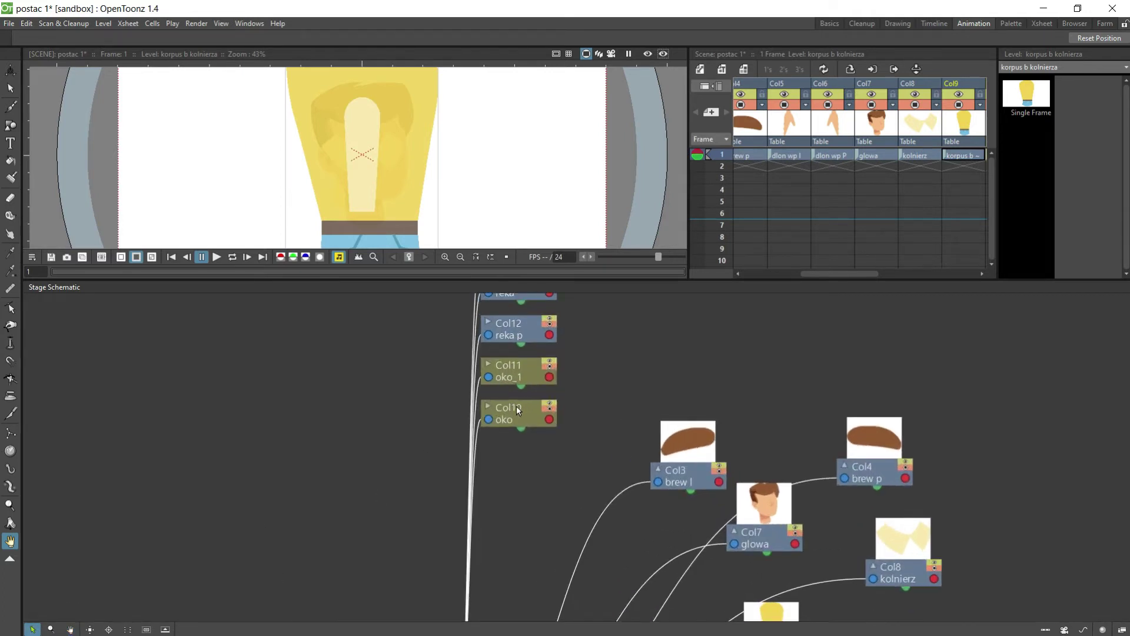
scroll(518, 410, "down", 1)
left_click(530, 416)
left_click_drag(530, 416, 667, 523)
left_click(654, 395)
left_click_drag(655, 394, 650, 364)
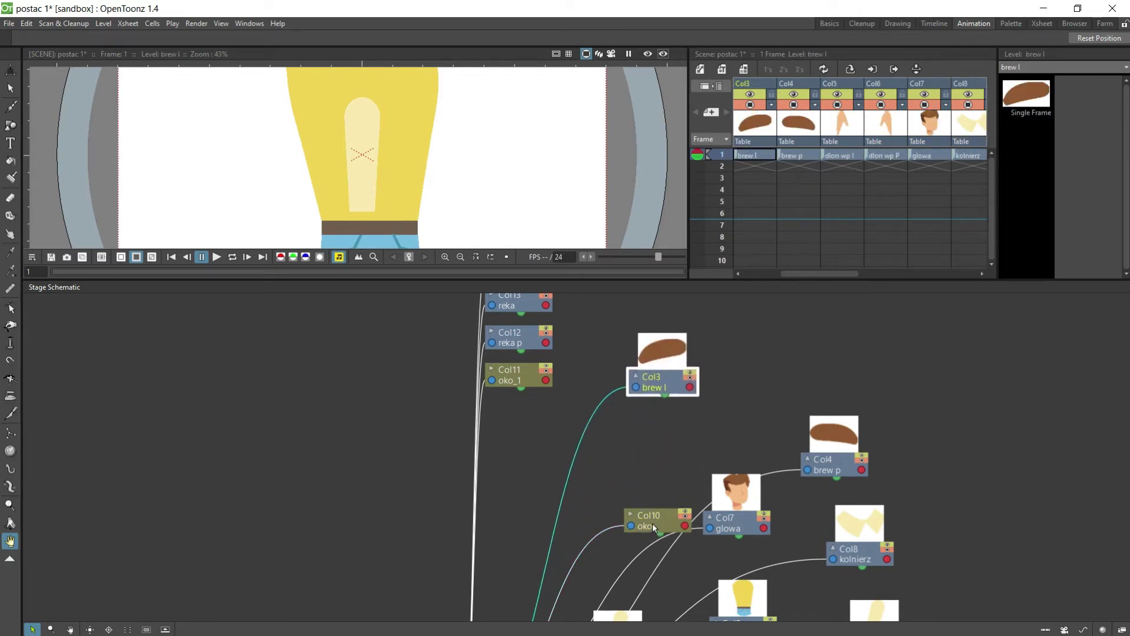
left_click_drag(652, 525, 659, 447)
left_click(637, 434)
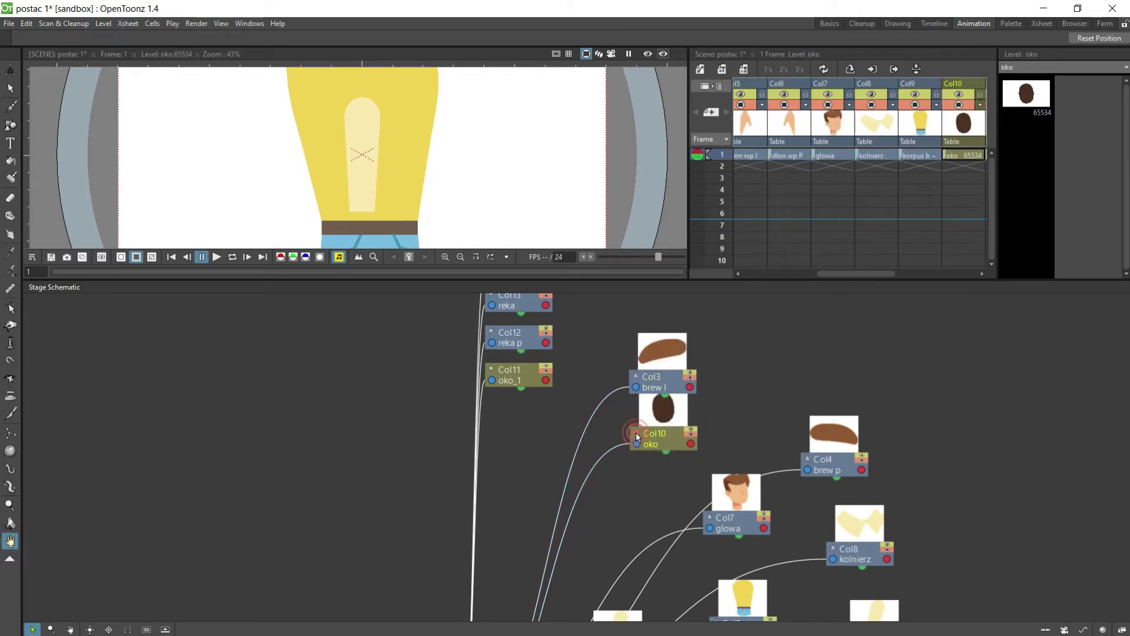
Step: Raise the Col4 brew p node, place the Col11 oko_1 eye node directly beneath it and expand the eye's thumbnail
left_click_drag(828, 468, 825, 375)
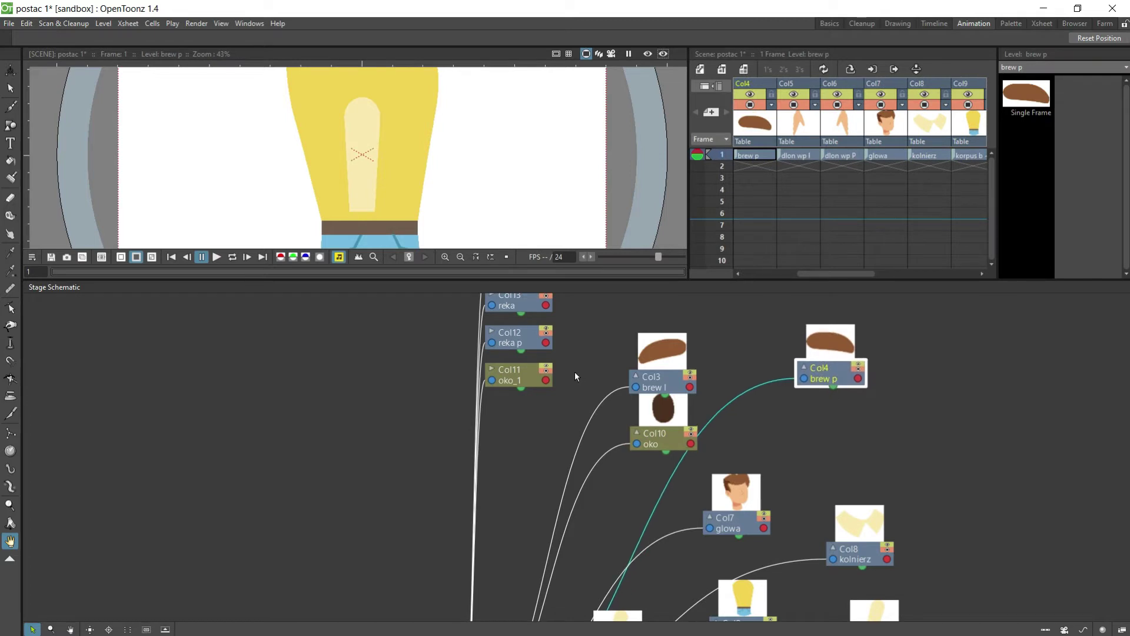
left_click_drag(516, 378, 833, 443)
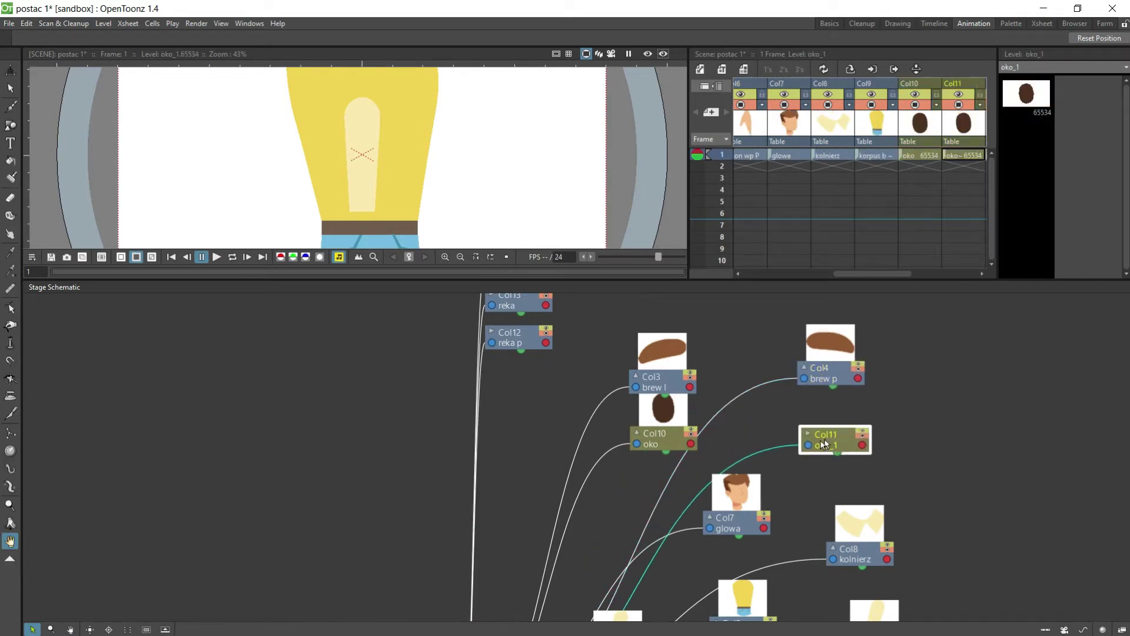
left_click(806, 453)
left_click(807, 435)
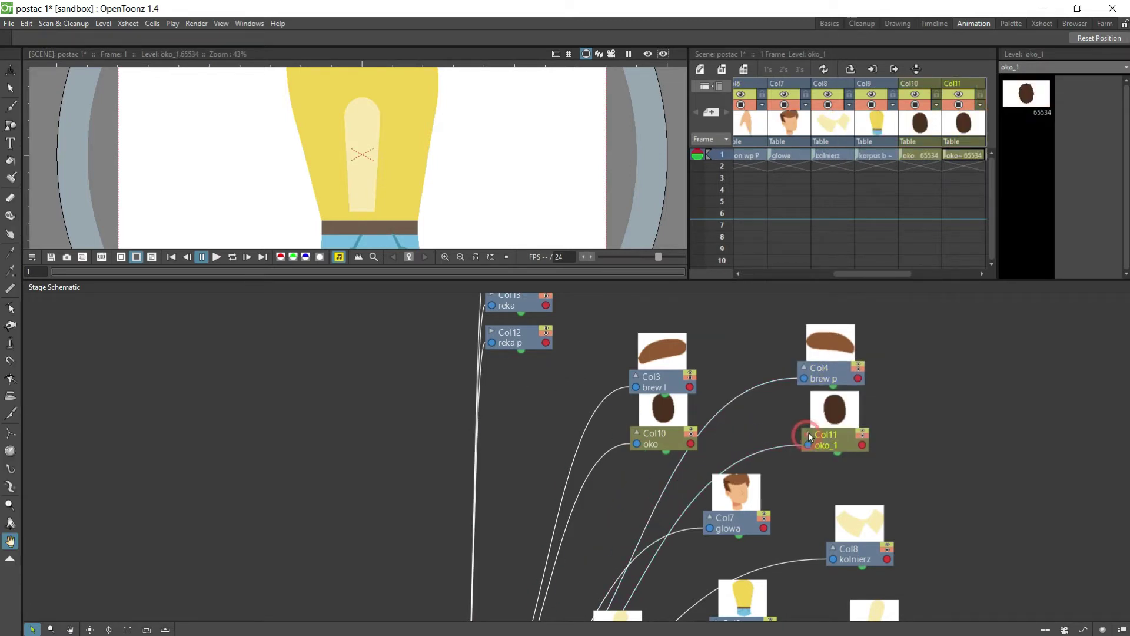
Step: Move the Col6 dlon wp P hand outward and place the Col12 reka p forearm between it and Col1 biceps p, thumbnail expanded
scroll(734, 427, "up", 1)
left_click_drag(496, 331, 983, 516)
left_click_drag(943, 577, 1066, 577)
left_click(950, 507)
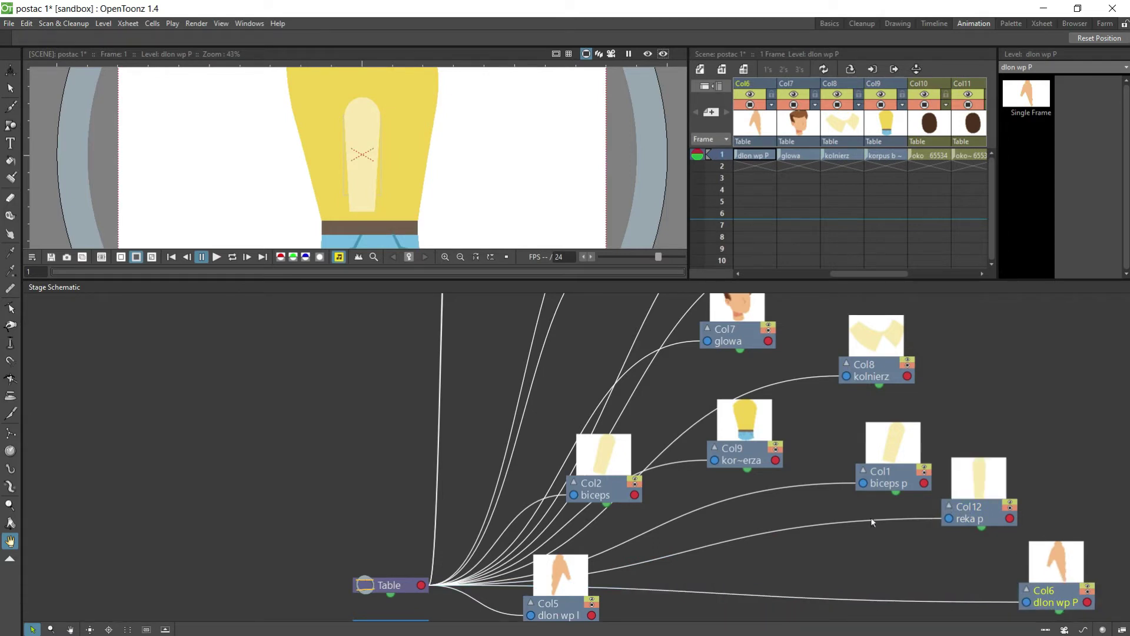
Step: Place the Col13 reka forearm node below Col2 biceps with its thumbnail expanded, and lower the Col5 dlon wp l hand beneath it
scroll(532, 419, "down", 6)
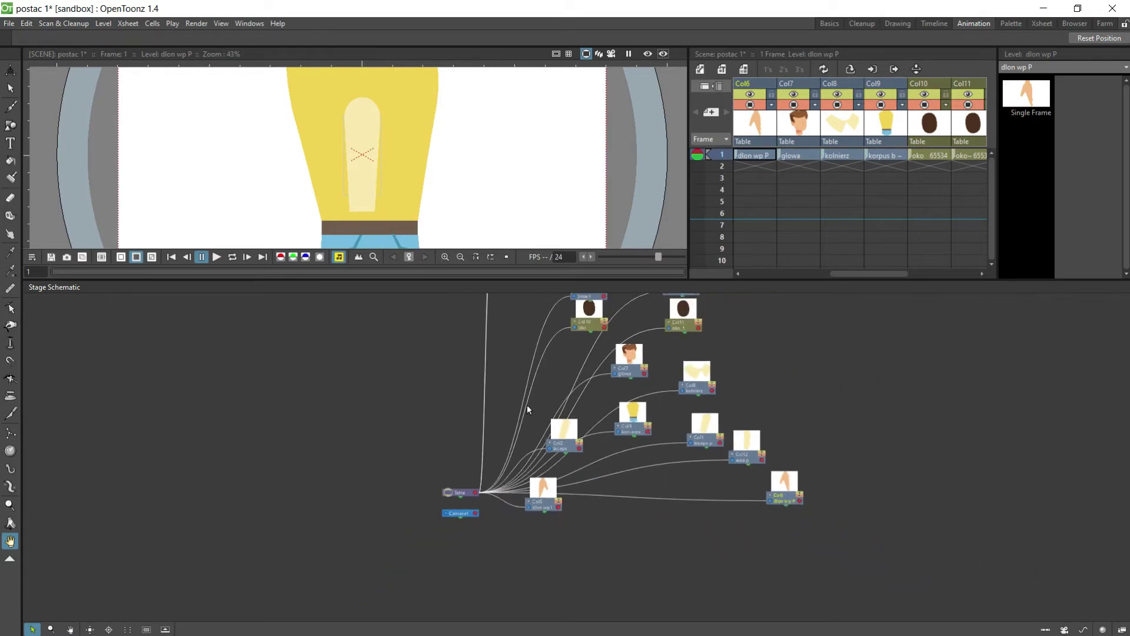
scroll(518, 321, "up", 7)
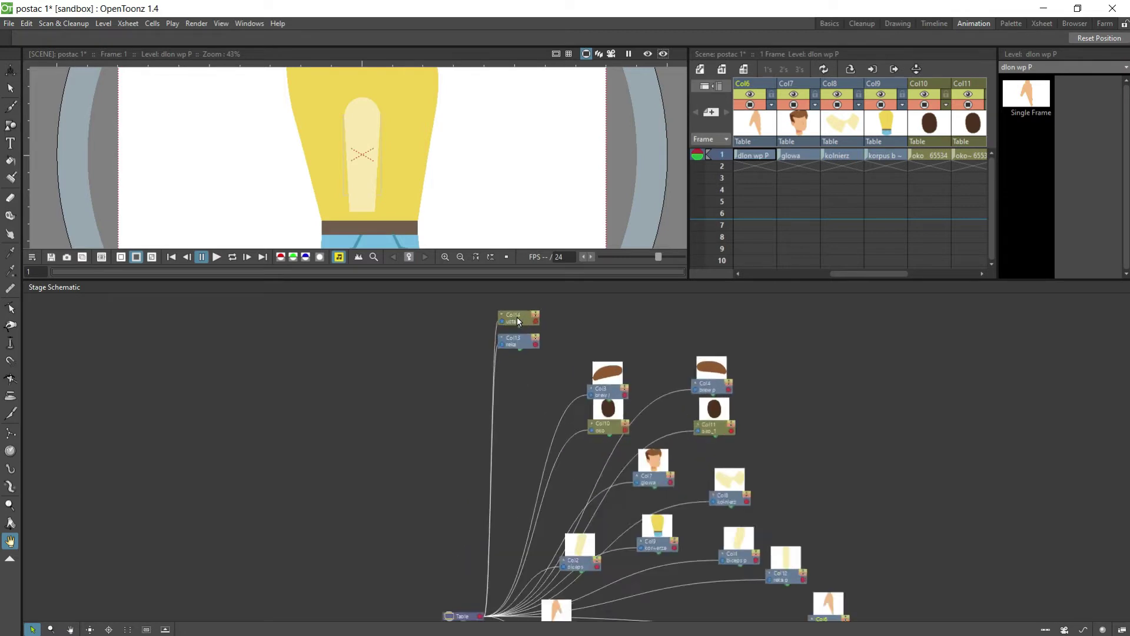
left_click_drag(511, 361, 558, 509)
left_click_drag(591, 612, 529, 516)
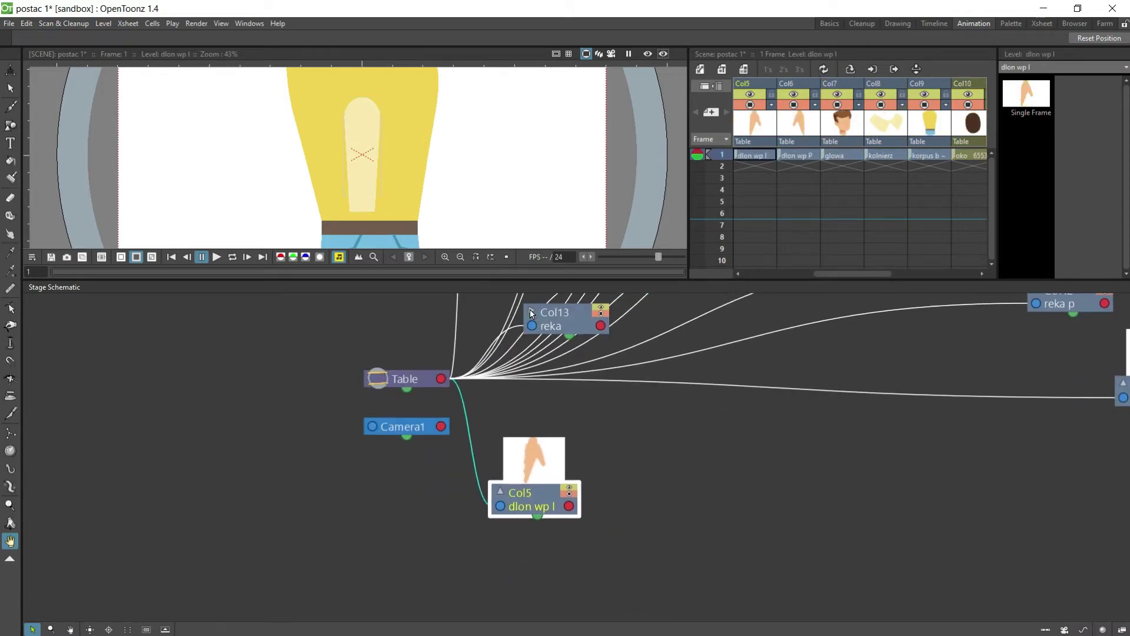
left_click_drag(529, 309, 567, 343)
scroll(652, 387, "up", 1)
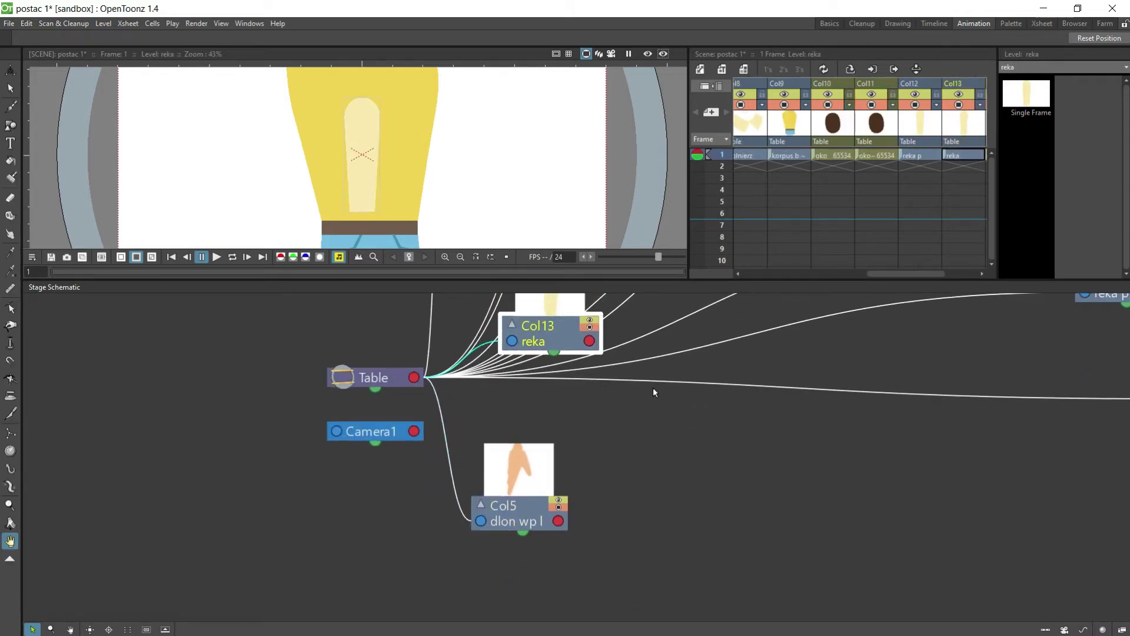
Step: Move the Col14 usta mouth node down beside the Col7 glowa head node, below the Col10 oko eye
scroll(653, 388, "down", 4)
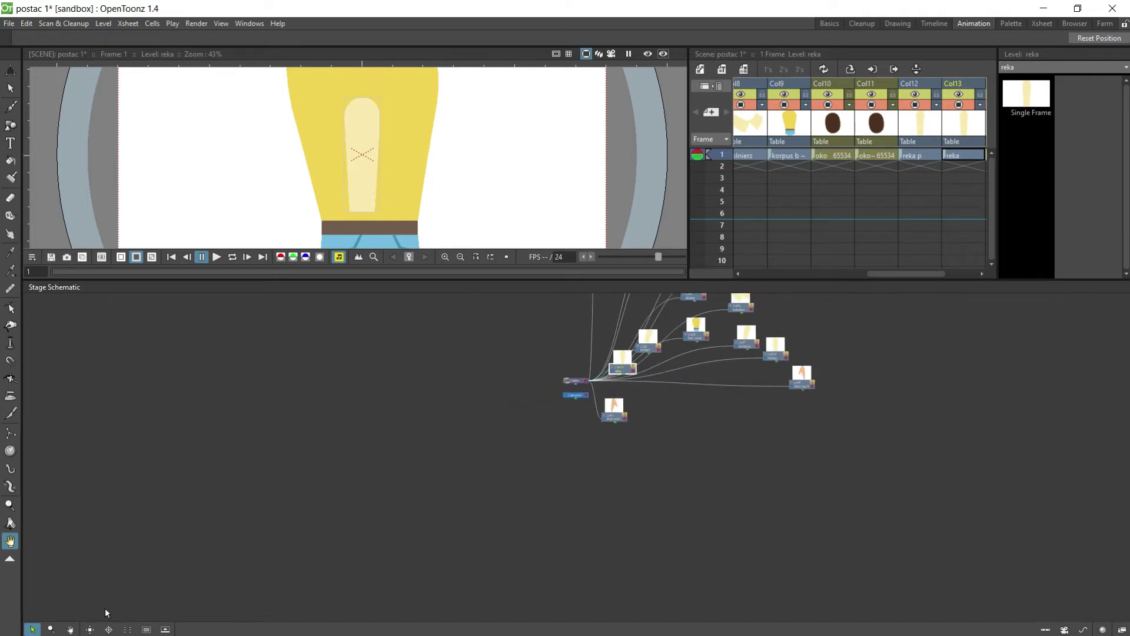
left_click(70, 629)
left_click_drag(549, 359, 532, 598)
scroll(594, 469, "up", 3)
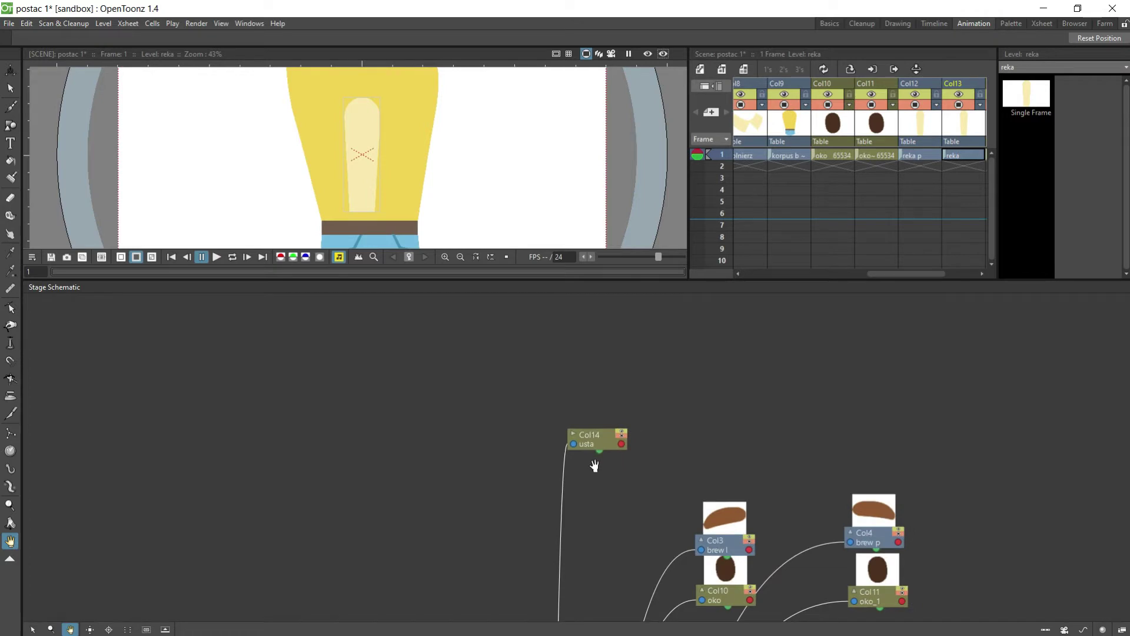
scroll(594, 462, "up", 1)
left_click(32, 630)
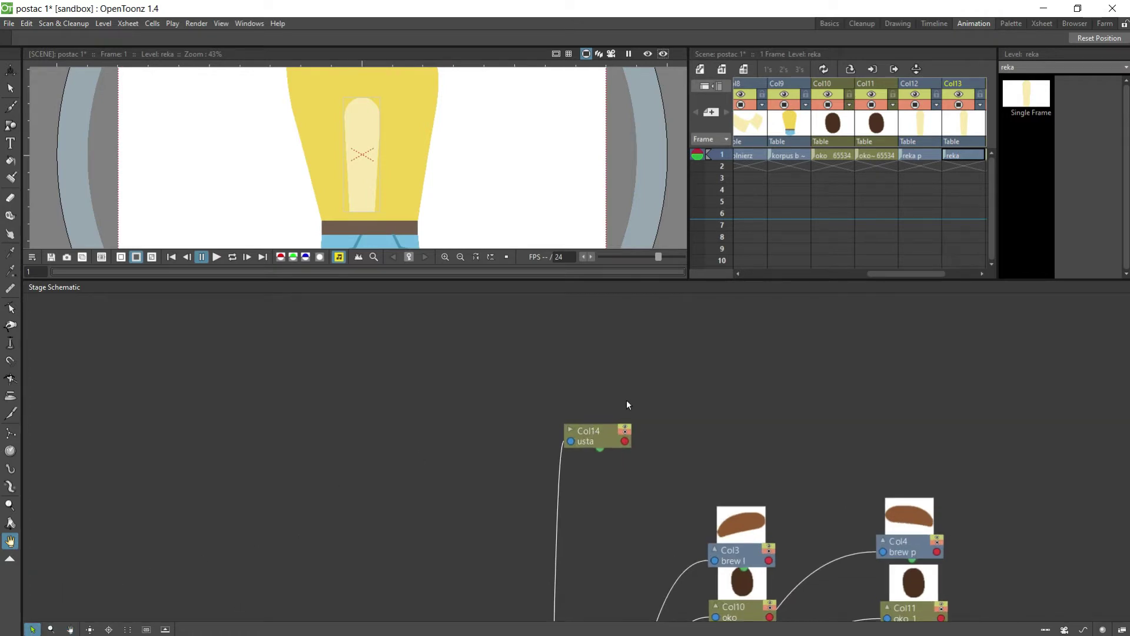
left_click_drag(601, 442, 731, 511)
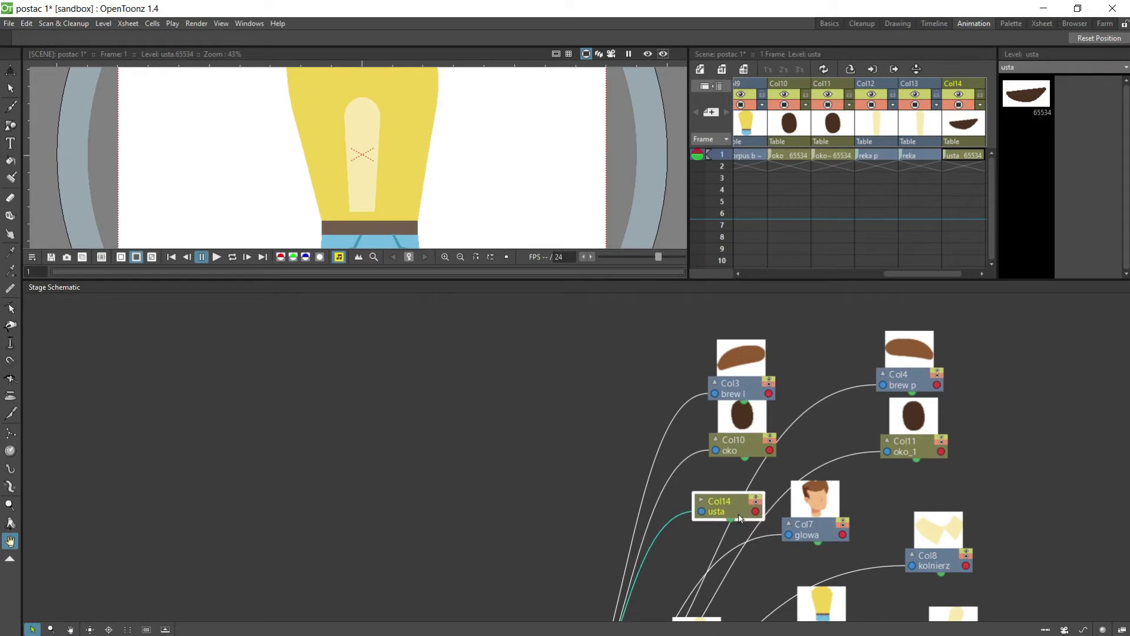
Step: Move the Table node well away from the body-part nodes and raise the Col9 torso node slightly toward the head
scroll(914, 459, "down", 5)
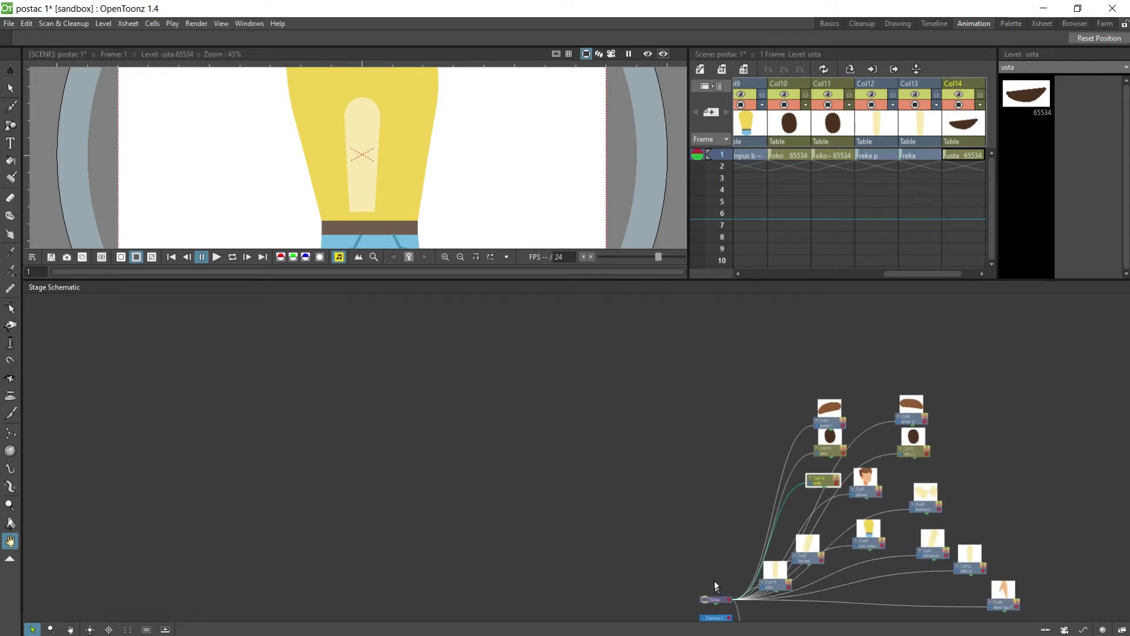
left_click(715, 598)
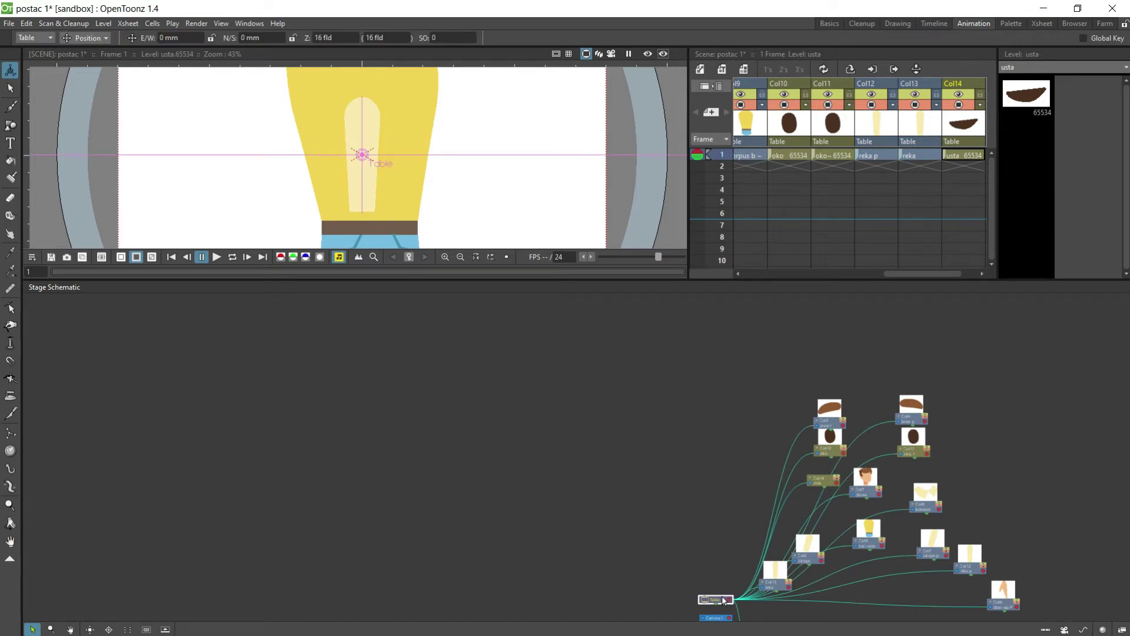
left_click_drag(716, 587, 593, 519)
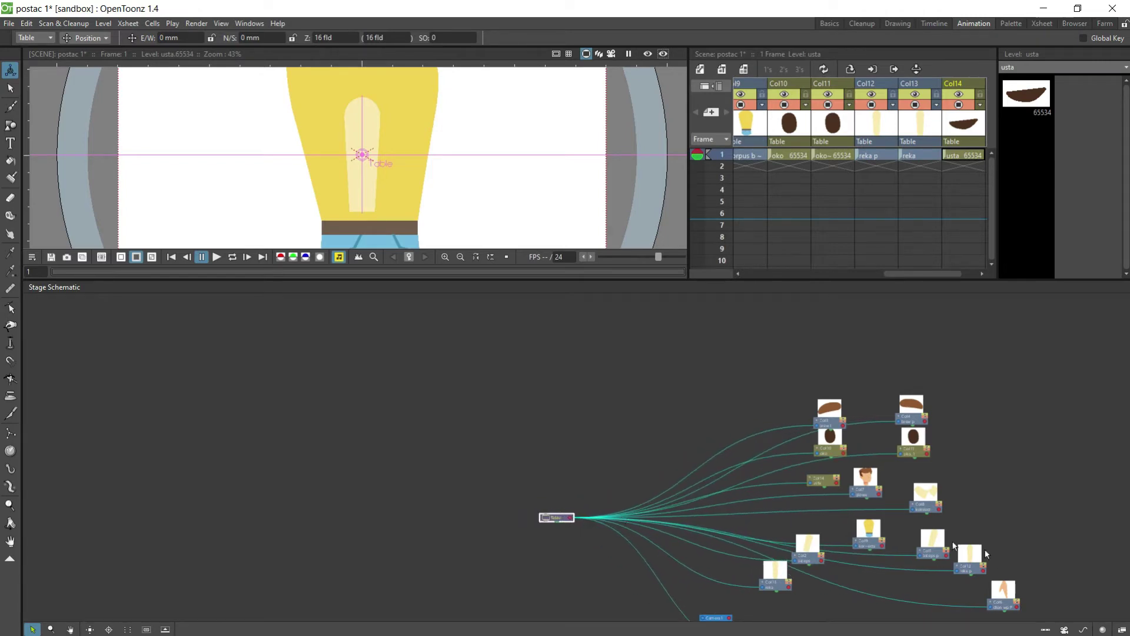
scroll(850, 560, "down", 3)
scroll(867, 571, "up", 6)
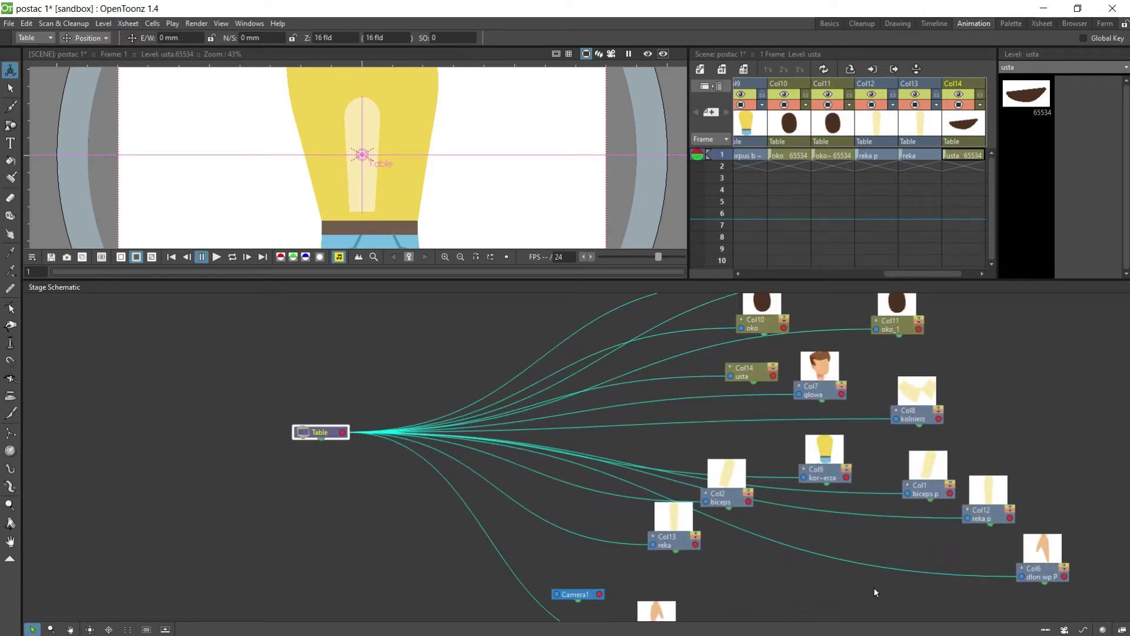
left_click_drag(825, 478, 825, 467)
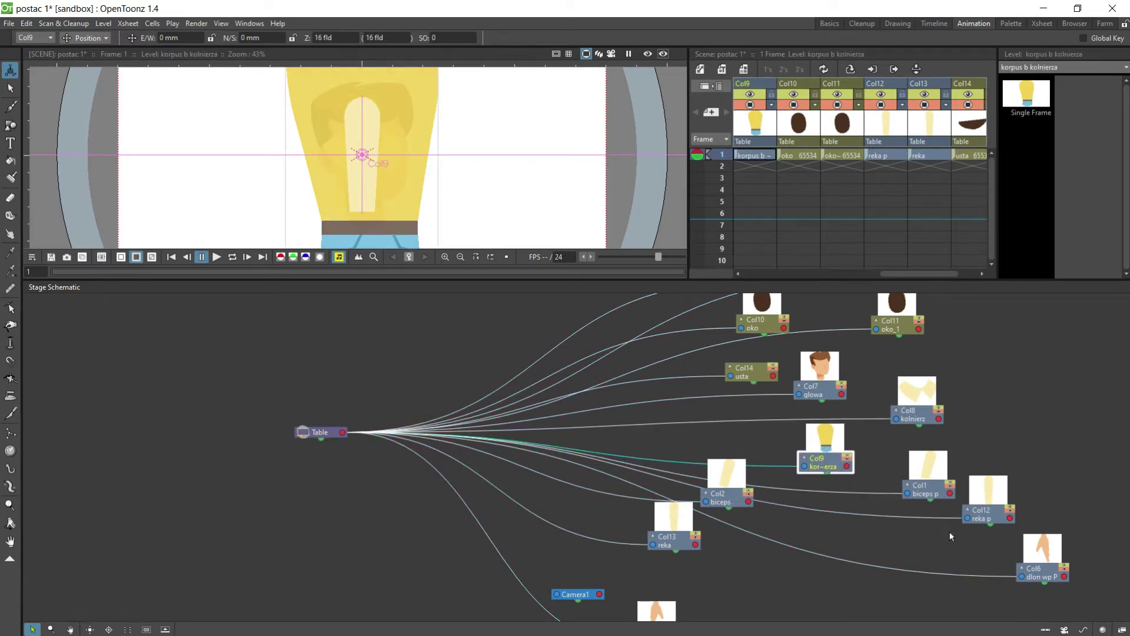
Step: Parent the Col2 biceps node to the Col9 torso node
scroll(757, 507, "up", 4)
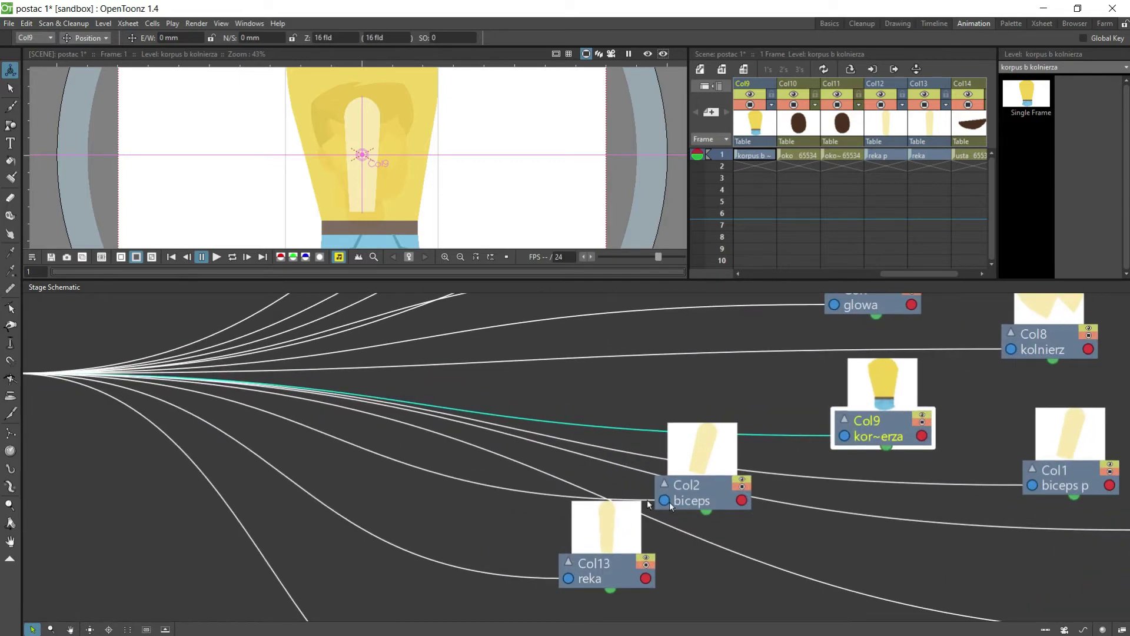
scroll(669, 501, "down", 2)
left_click_drag(658, 370, 796, 318)
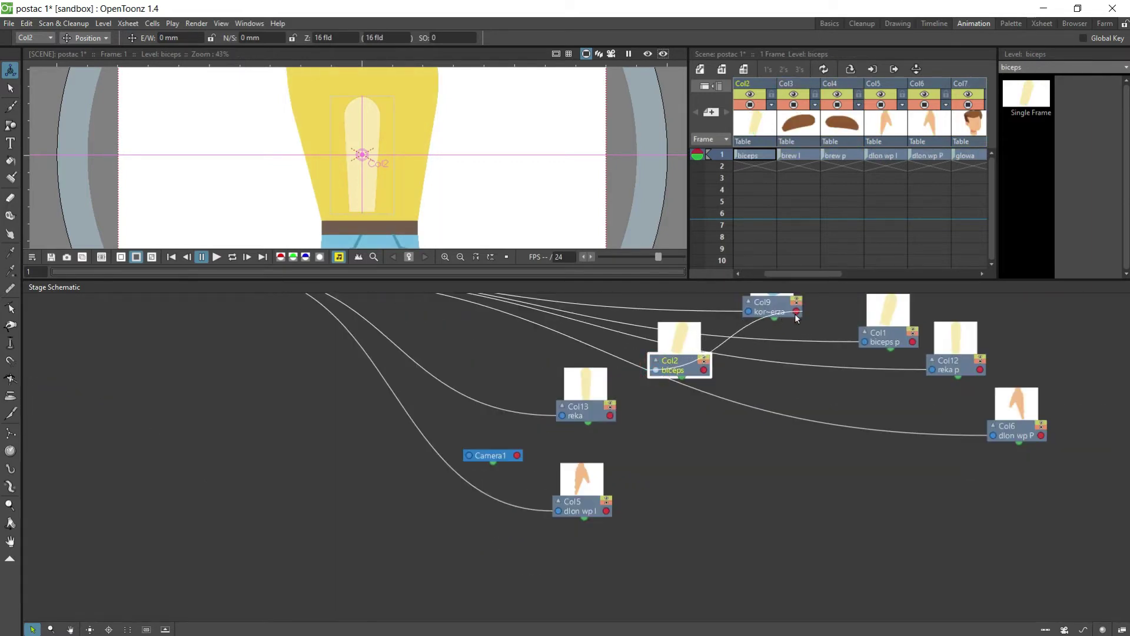
left_click(796, 344)
Step: Parent the Col13 reka forearm to Col2 biceps and the Col5 dlon wp l hand to Col13
left_click(566, 416)
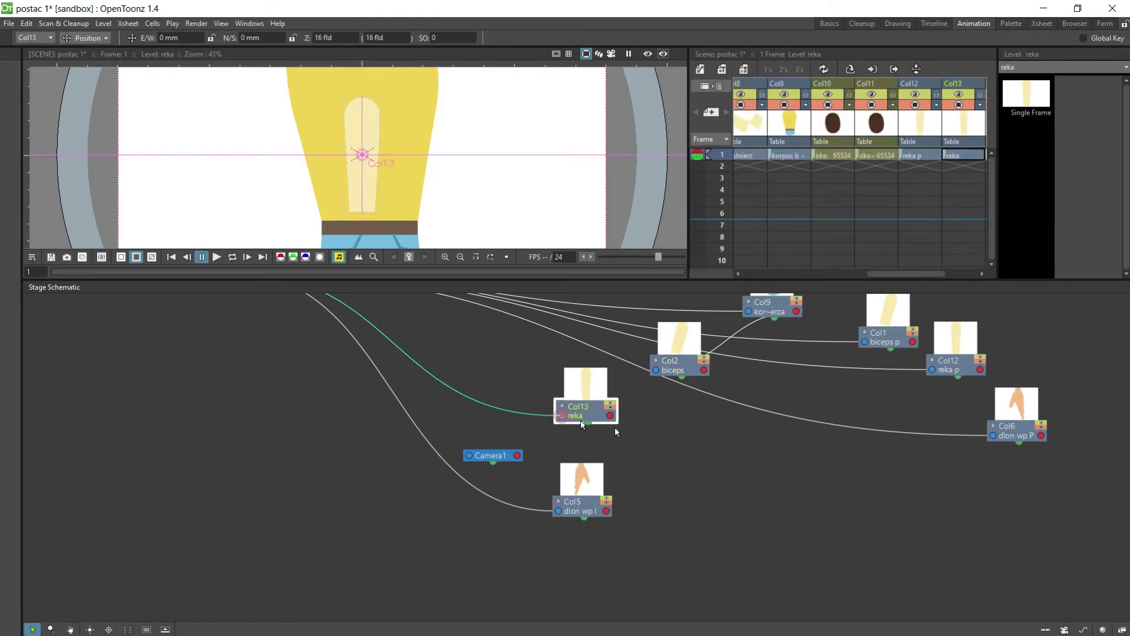
left_click_drag(563, 415, 704, 371)
left_click(665, 480)
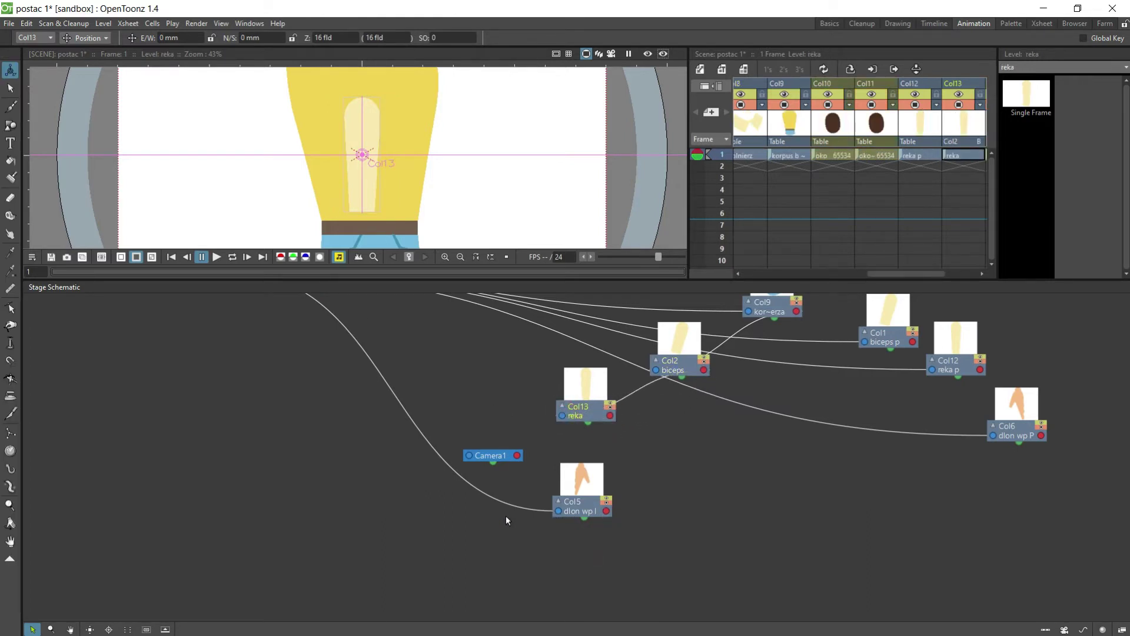
left_click_drag(557, 511, 608, 416)
left_click(629, 435)
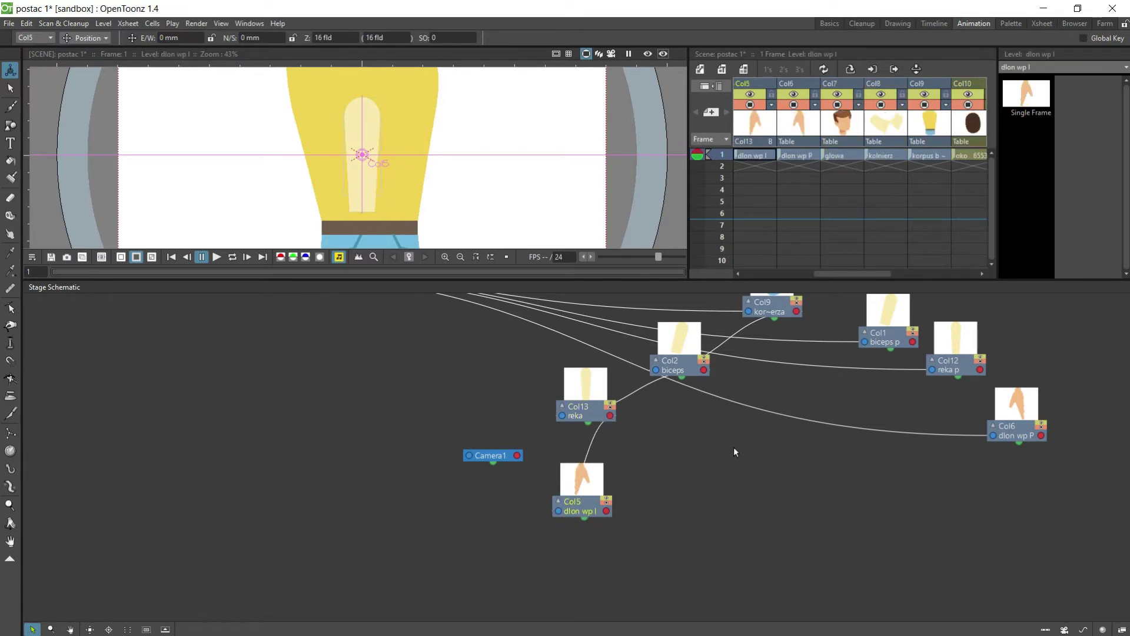
Step: Parent the Col1 biceps p node to the Col9 torso node
scroll(730, 446, "up", 1)
scroll(721, 443, "down", 1)
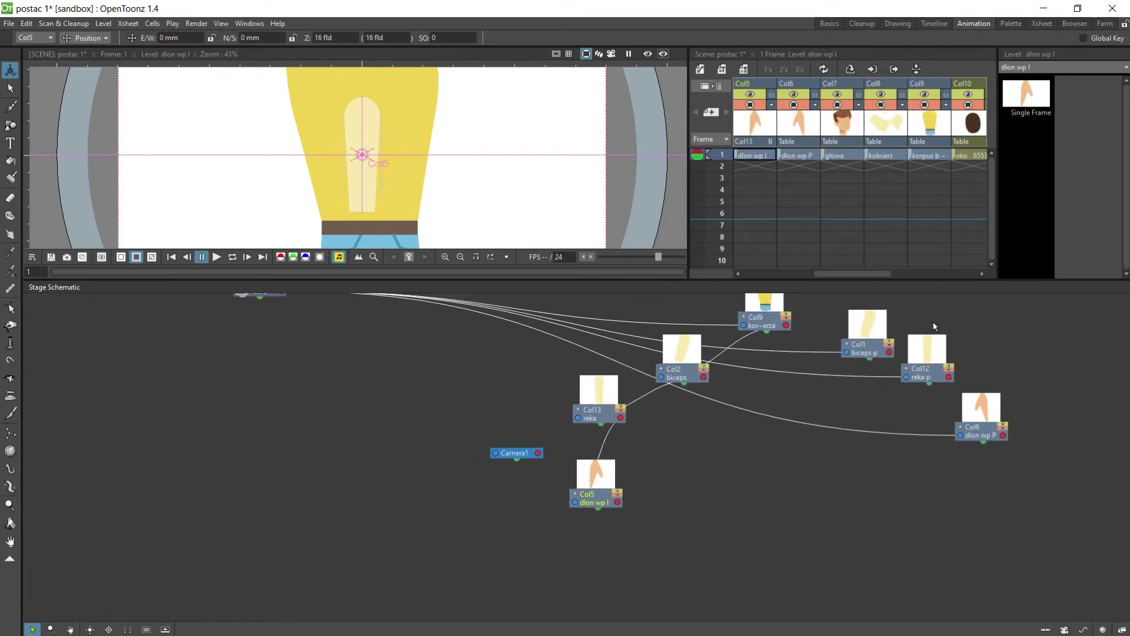
scroll(935, 326, "up", 3)
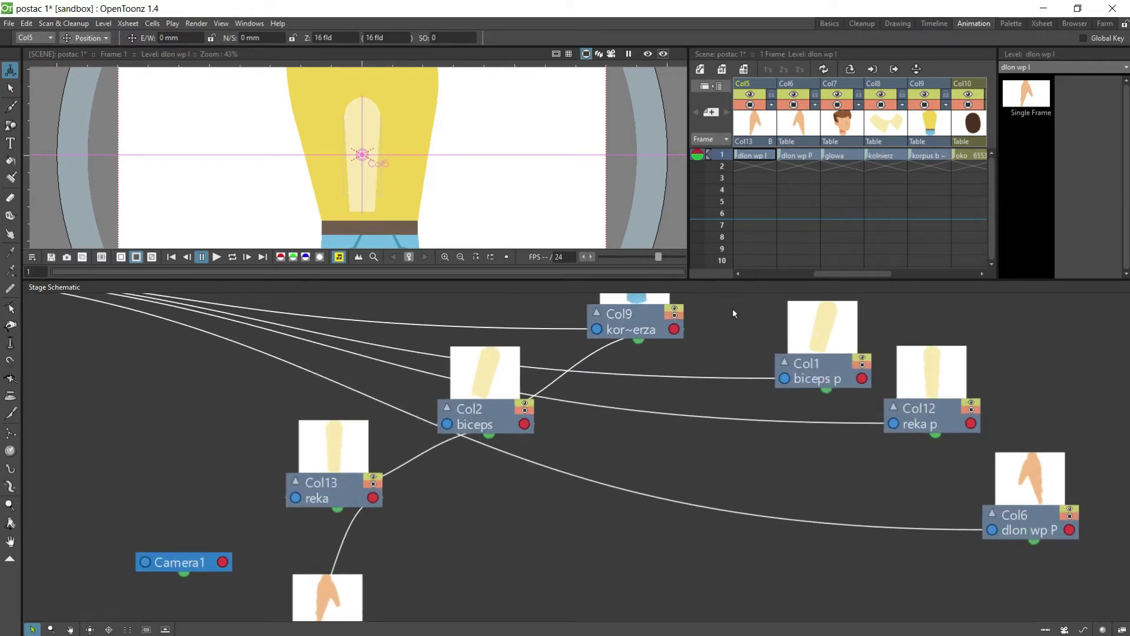
left_click_drag(786, 383, 673, 329)
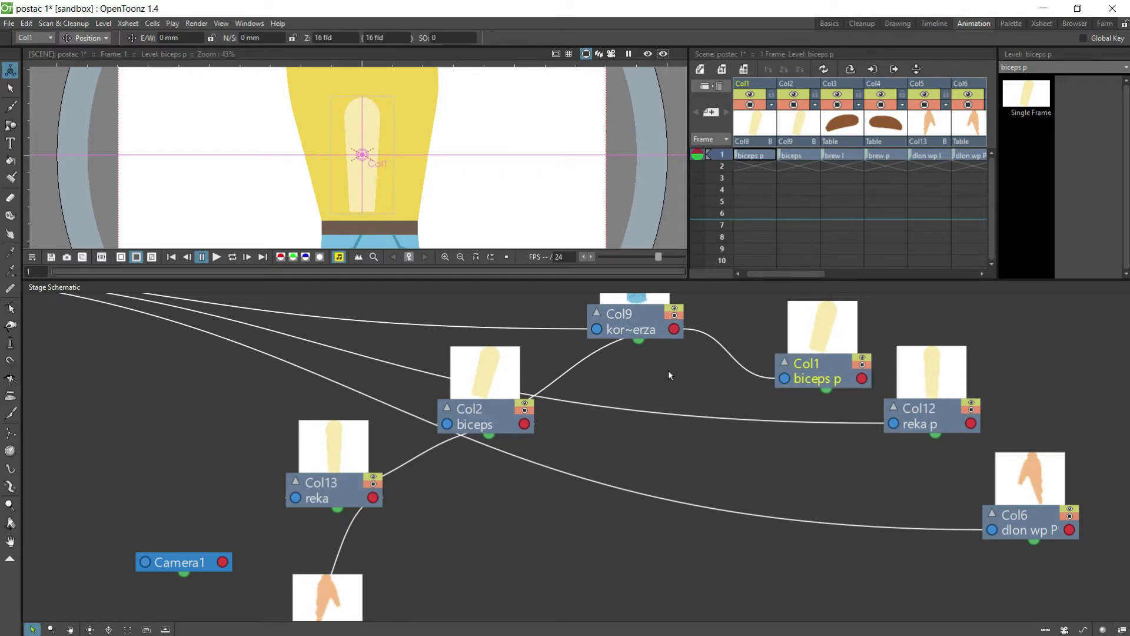
Step: Parent the Col12 reka p forearm to Col1 biceps p and the Col6 dlon wp P hand to Col12
scroll(669, 370, "down", 3)
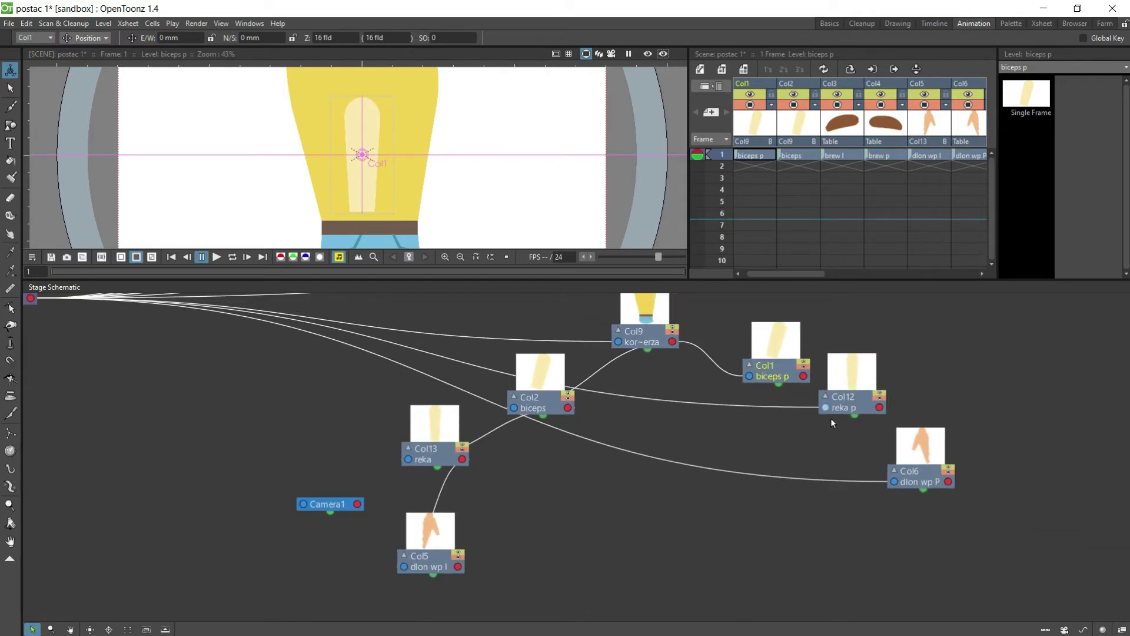
left_click_drag(826, 410, 803, 380)
left_click_drag(895, 482, 879, 407)
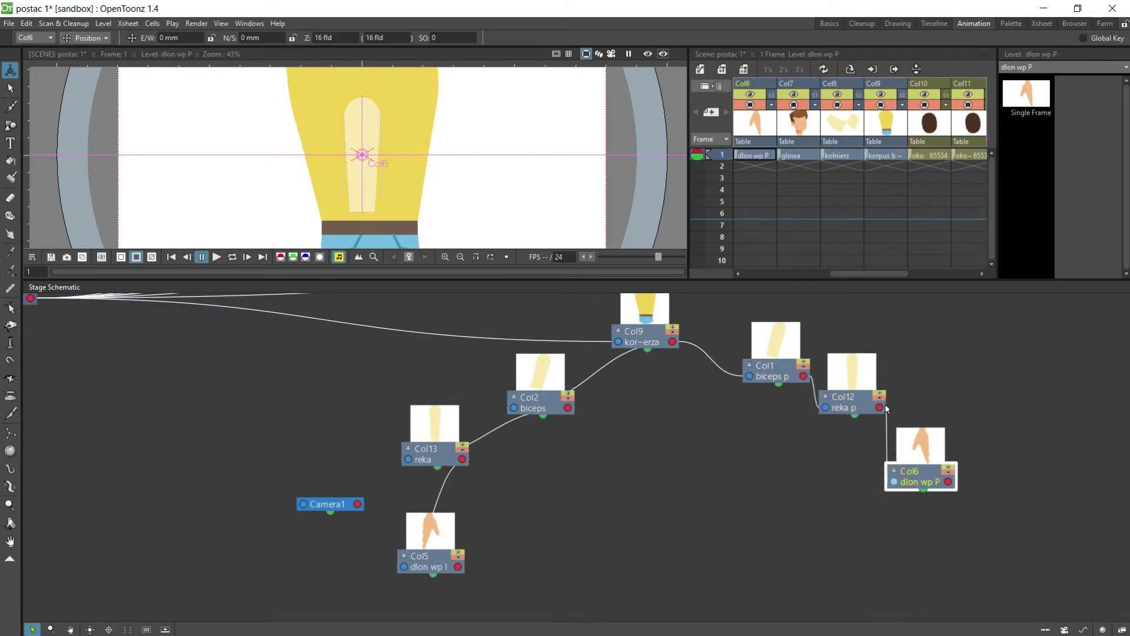
left_click(849, 420)
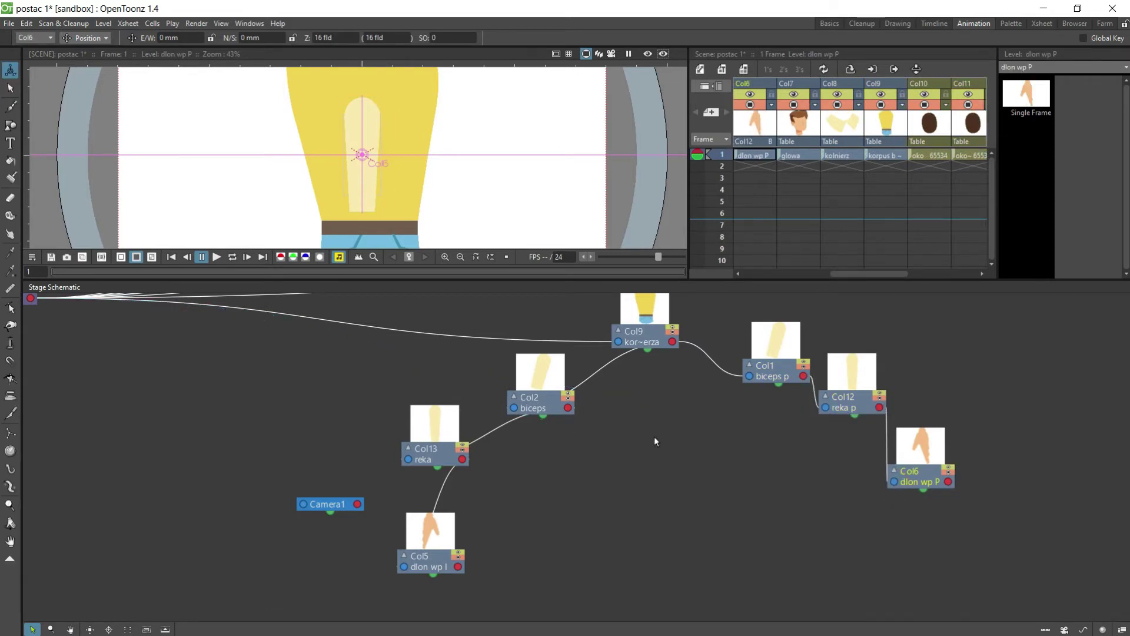
Step: Shift the Col2 biceps and Col13 reka nodes slightly up and outward from the torso to space out the arm
left_click_drag(538, 396, 507, 379)
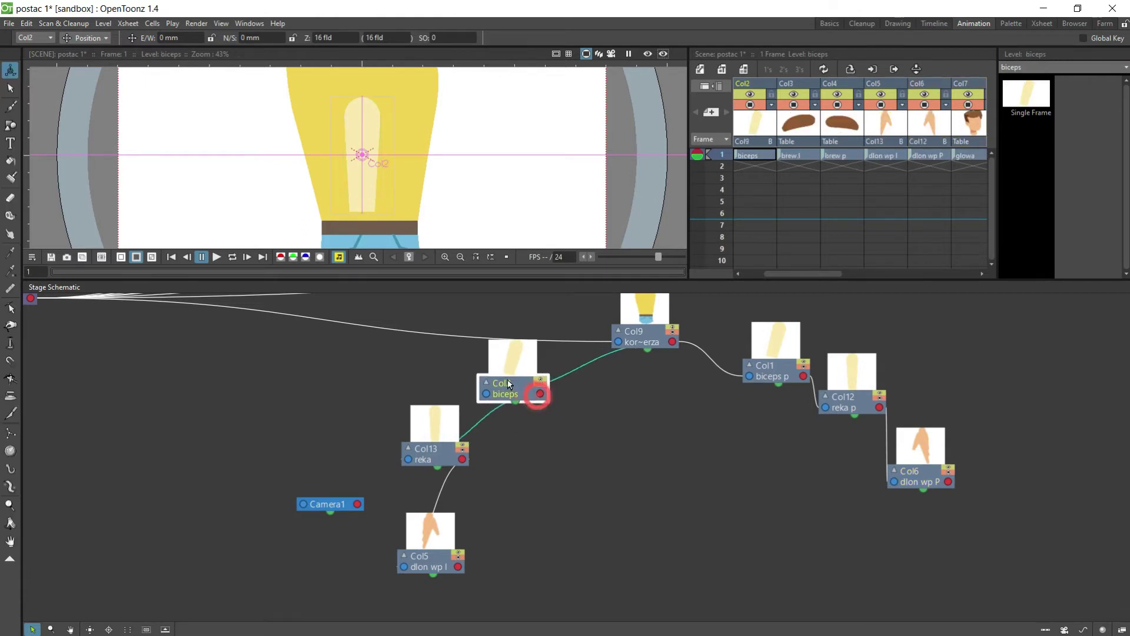
left_click_drag(434, 450, 404, 443)
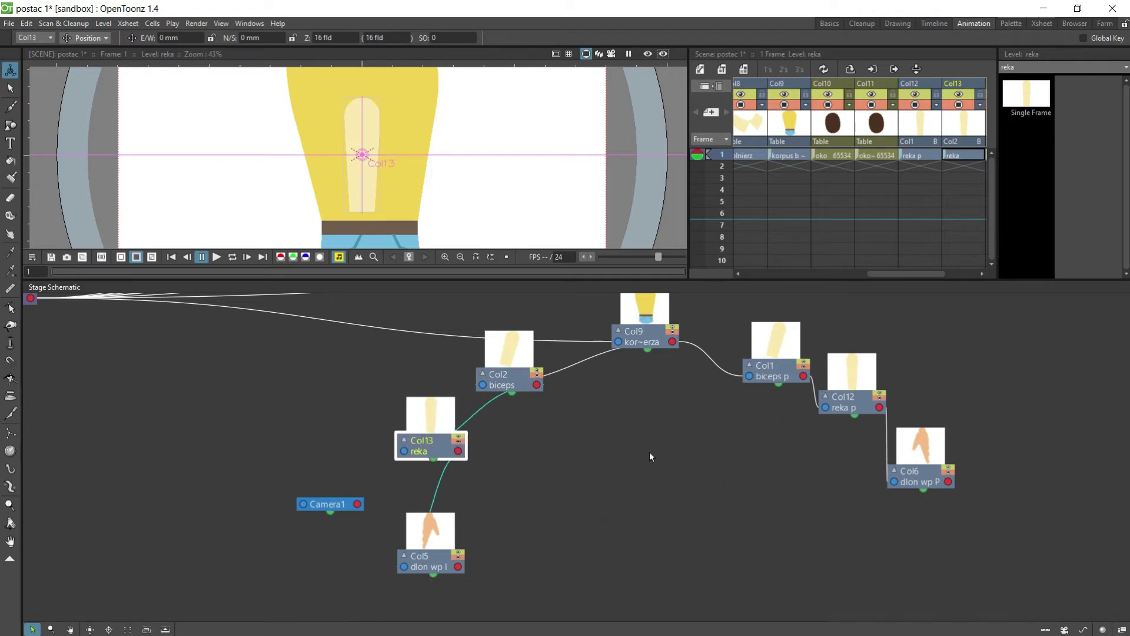
scroll(607, 453, "up", 2)
scroll(656, 425, "down", 3)
scroll(655, 424, "up", 1)
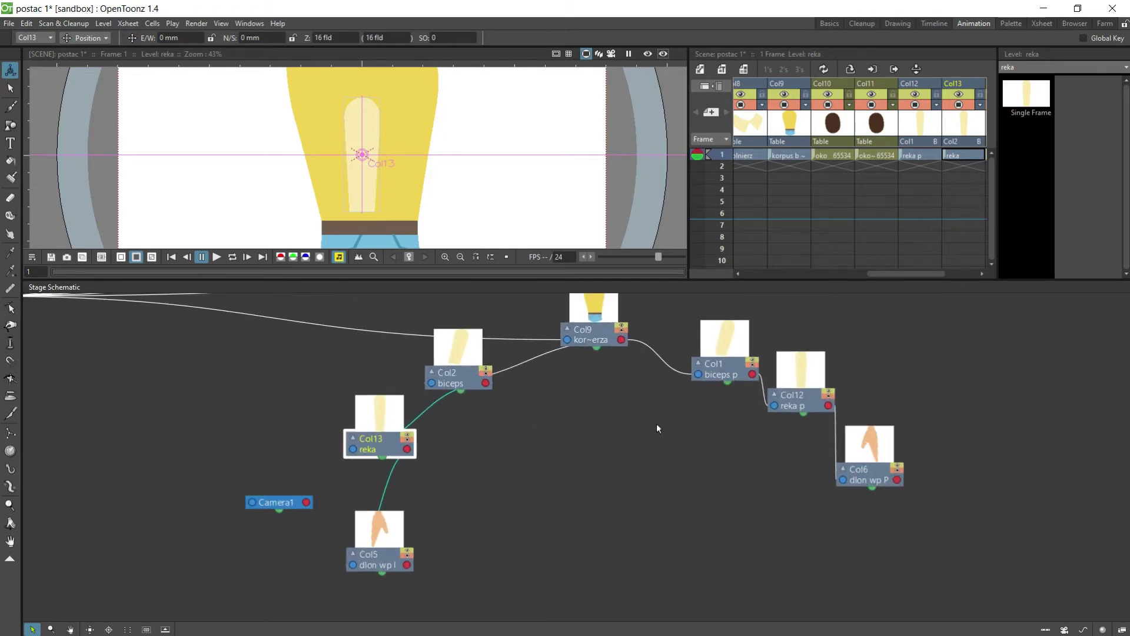
Step: Parent the Col8 kolnierz collar node to the Col9 torso node
scroll(656, 423, "down", 3)
scroll(630, 298, "up", 4)
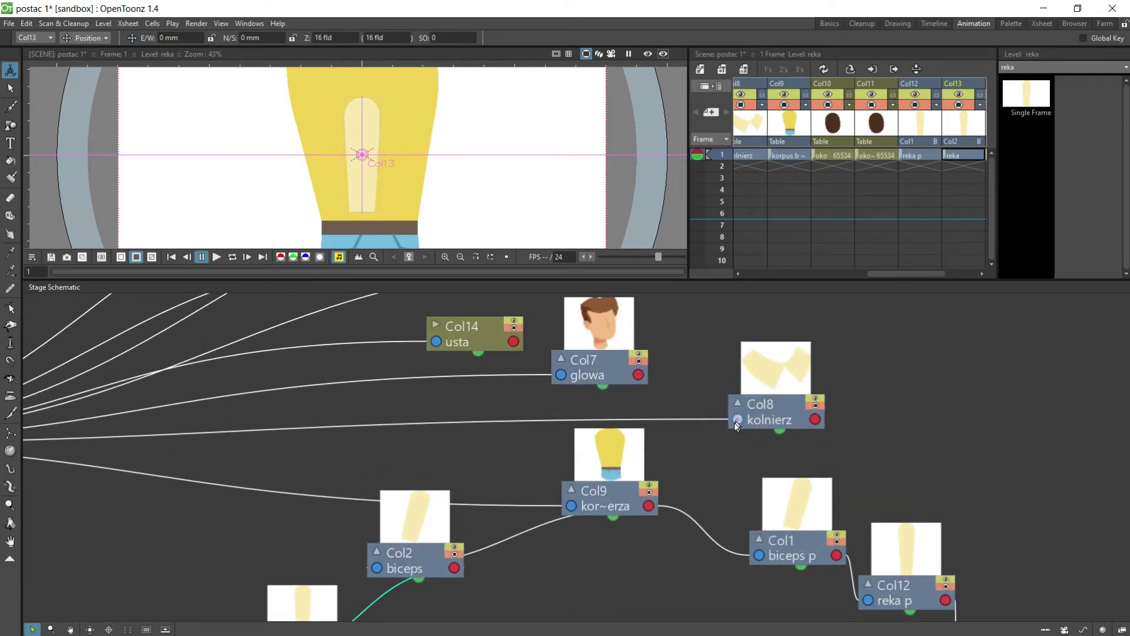
left_click_drag(738, 420, 648, 508)
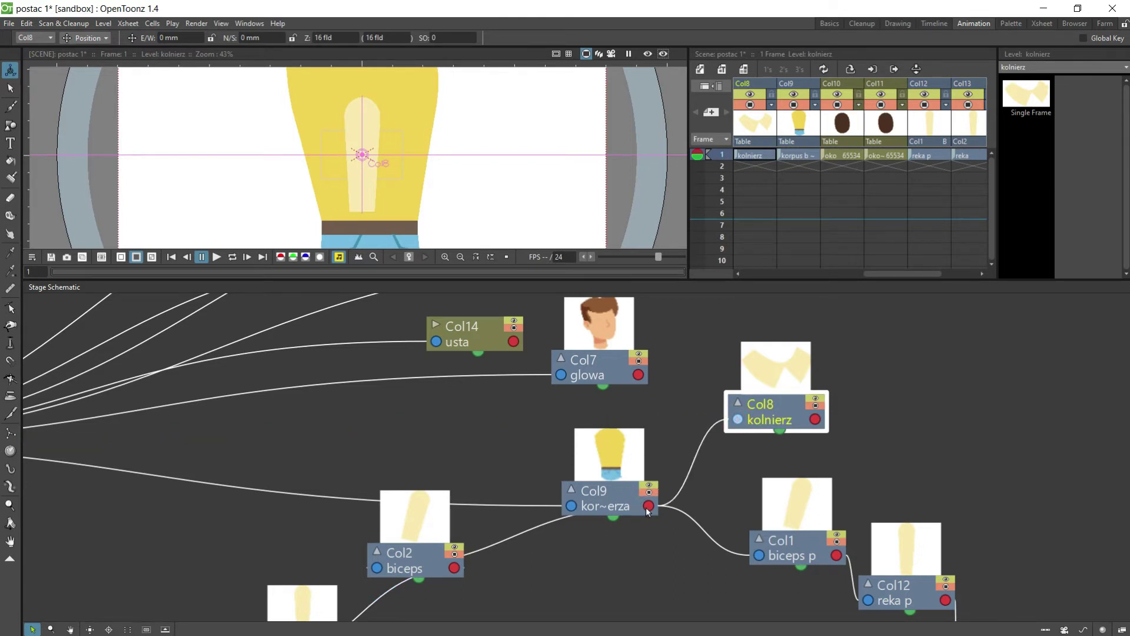
left_click(408, 391)
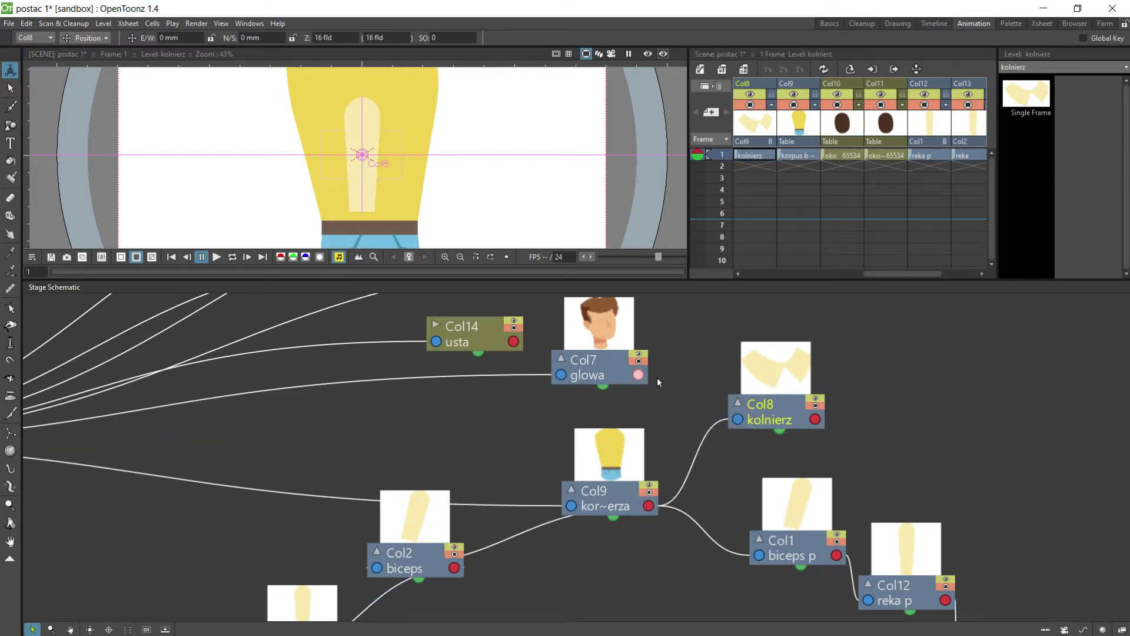
Step: Parent the Col7 glowa head to the Col9 torso, and parent the Col14 usta mouth to Col7 with its thumbnail expanded
left_click_drag(559, 377, 606, 478)
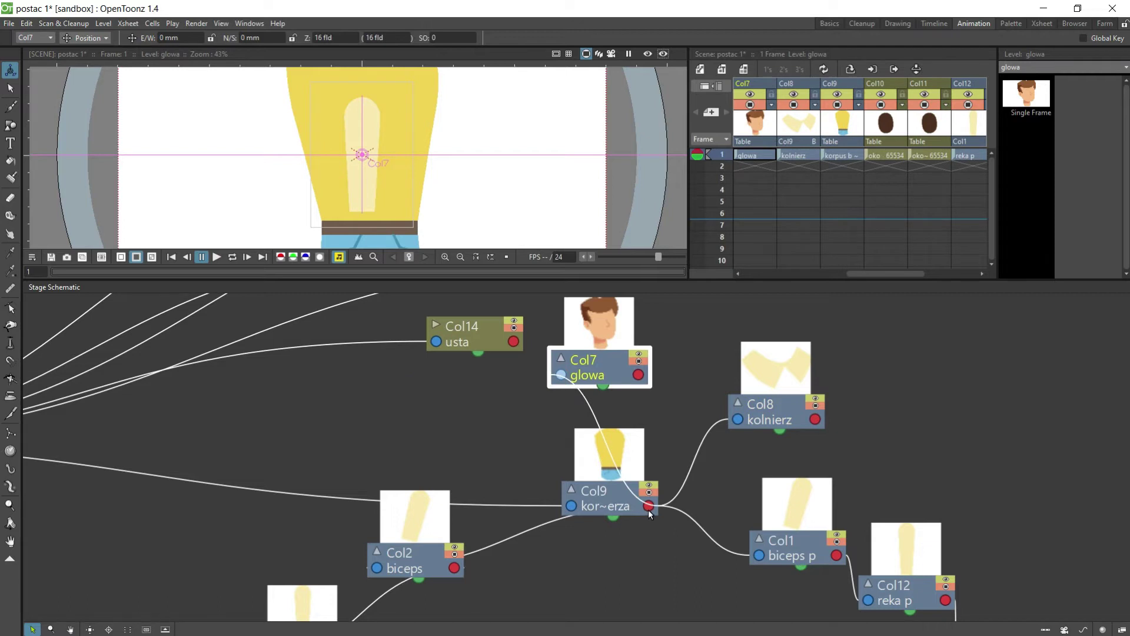
left_click_drag(649, 512, 649, 507)
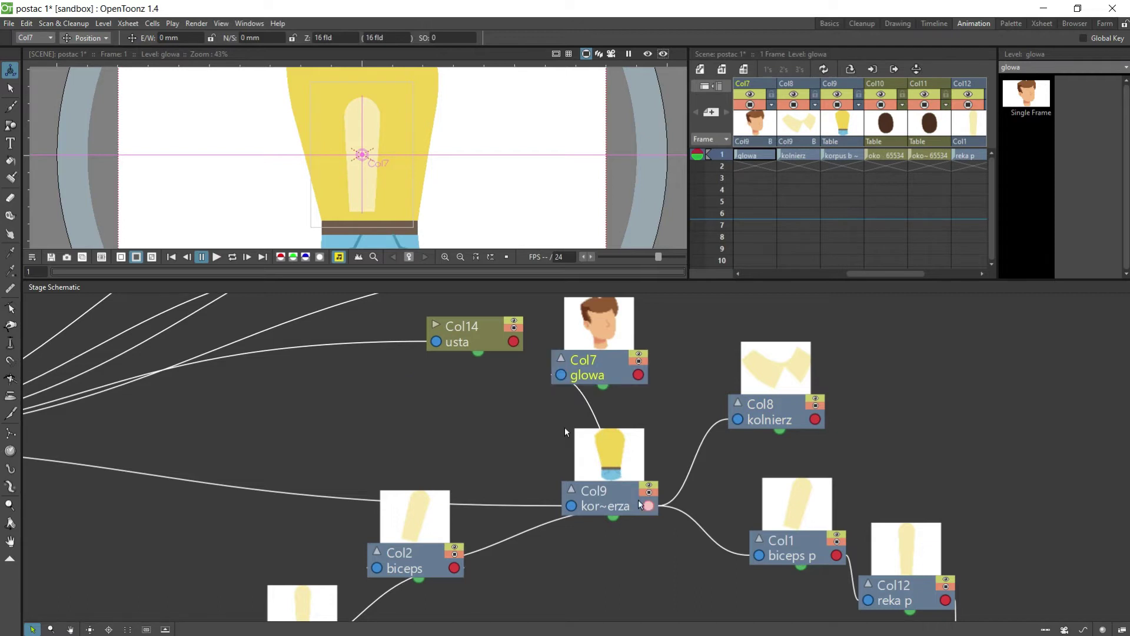
left_click(436, 325)
left_click_drag(468, 337, 647, 378)
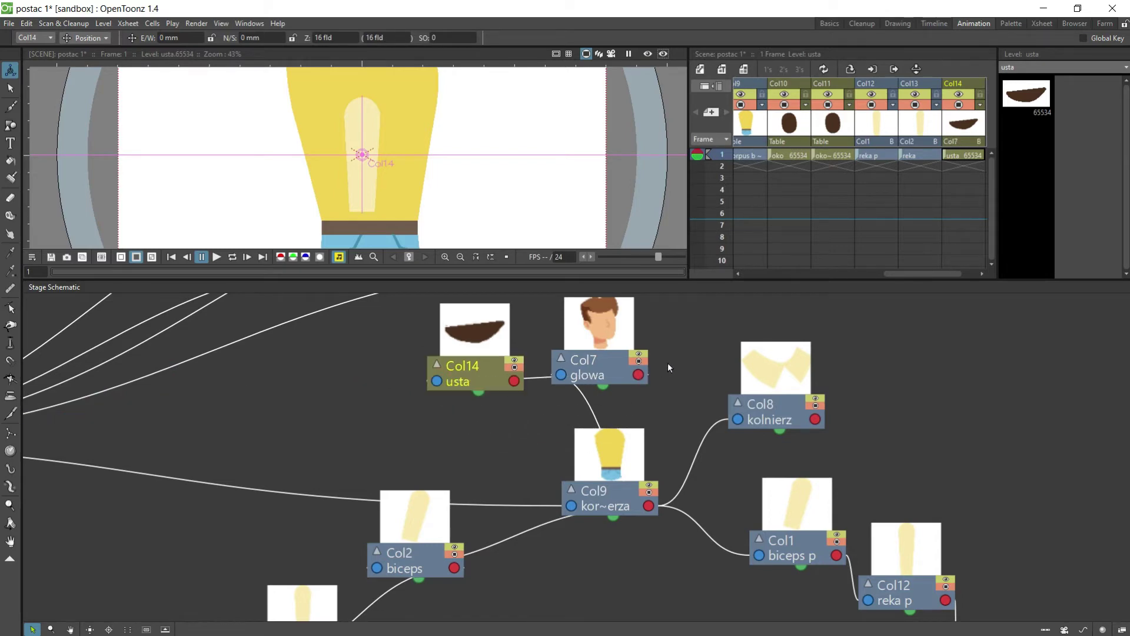
Step: Parent the Col11 oko_1 and Col10 oko eye nodes to the Col7 glowa head node
scroll(670, 355, "down", 3)
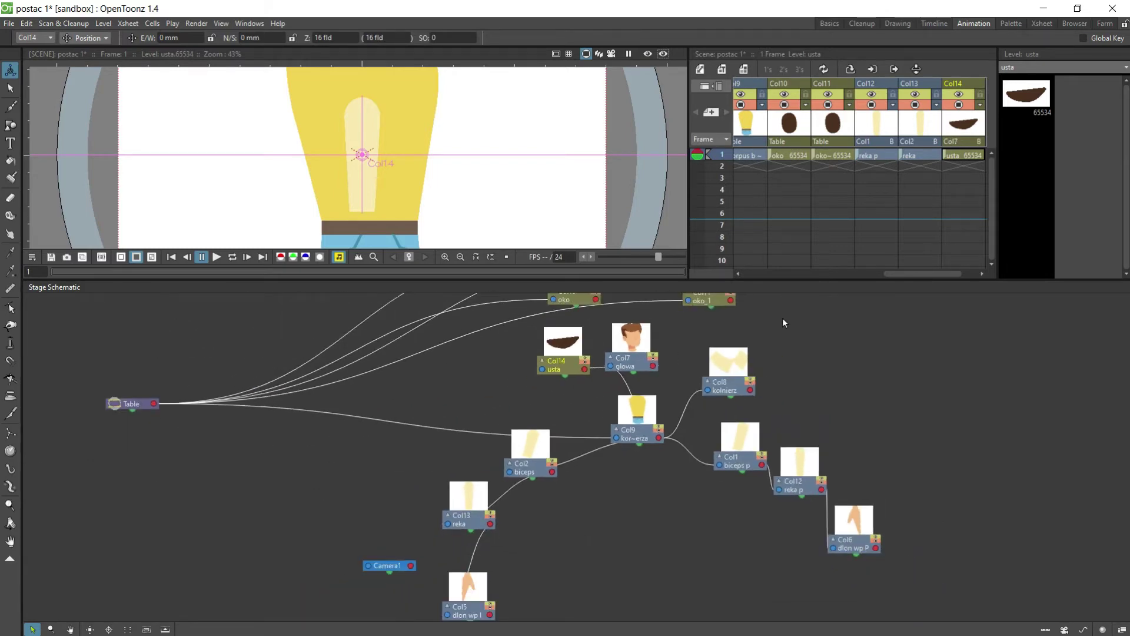
left_click(70, 629)
left_click_drag(804, 323, 799, 512)
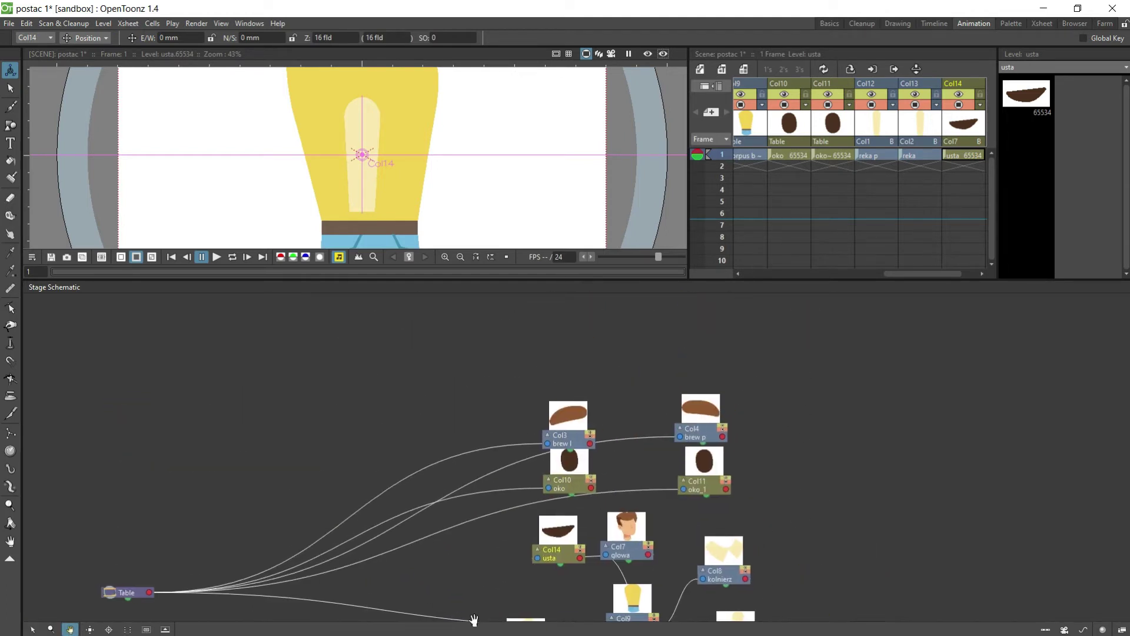
left_click(33, 629)
left_click_drag(682, 488, 645, 555)
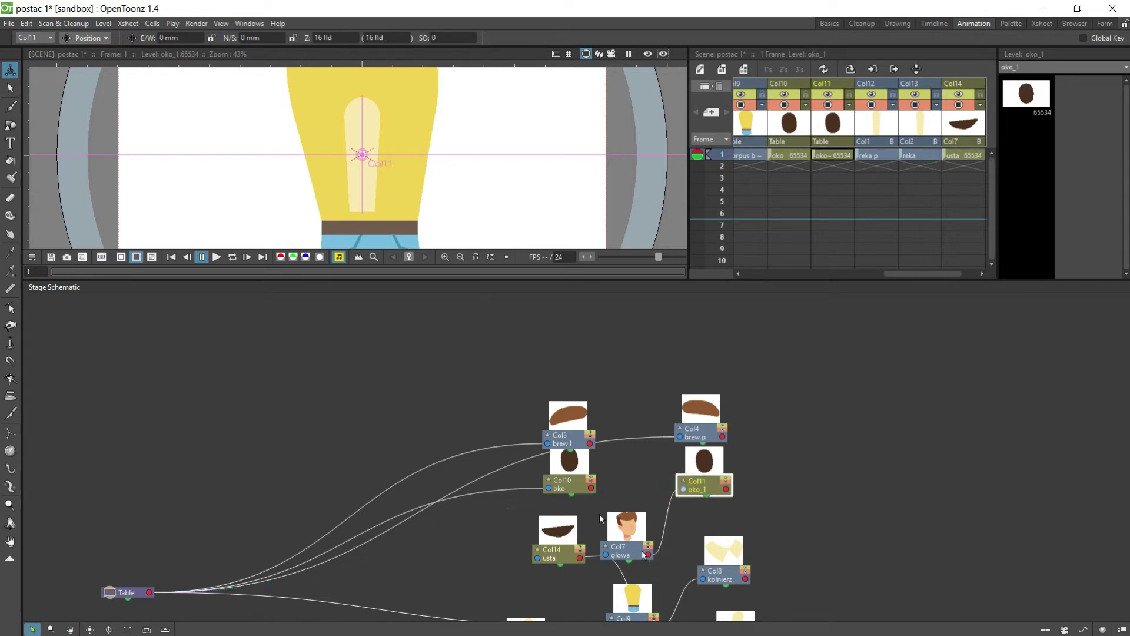
left_click(591, 489)
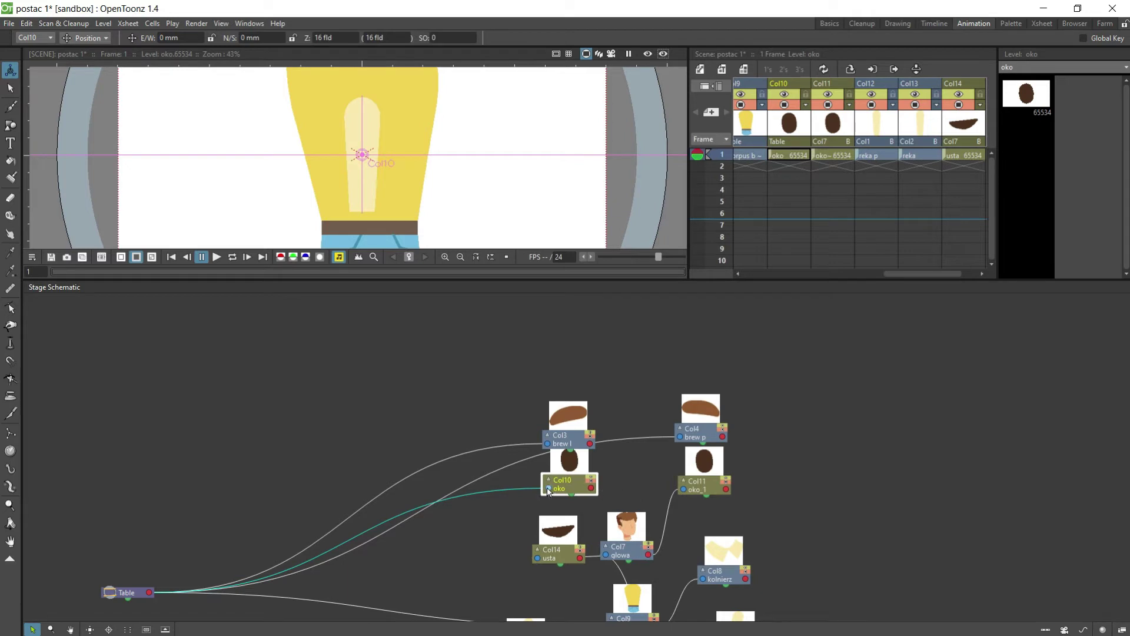
left_click_drag(548, 492, 650, 555)
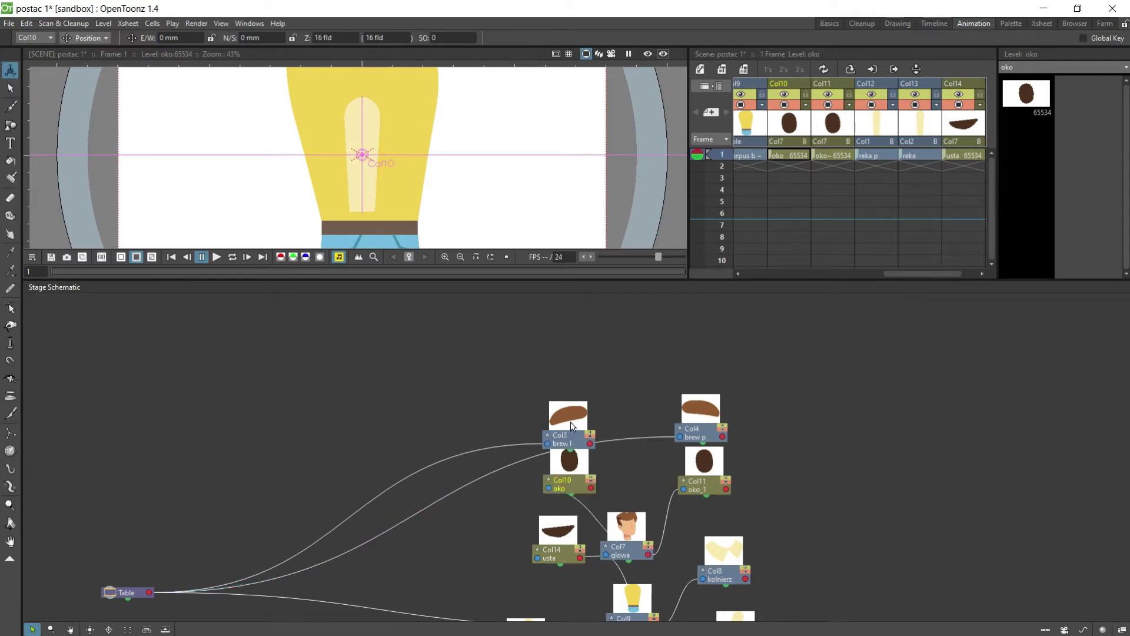
Step: Move the Col3 brew l node up and parent both eyebrow nodes, Col3 brew l and Col4 brew p, to the Col7 glowa head
left_click_drag(570, 432, 570, 387)
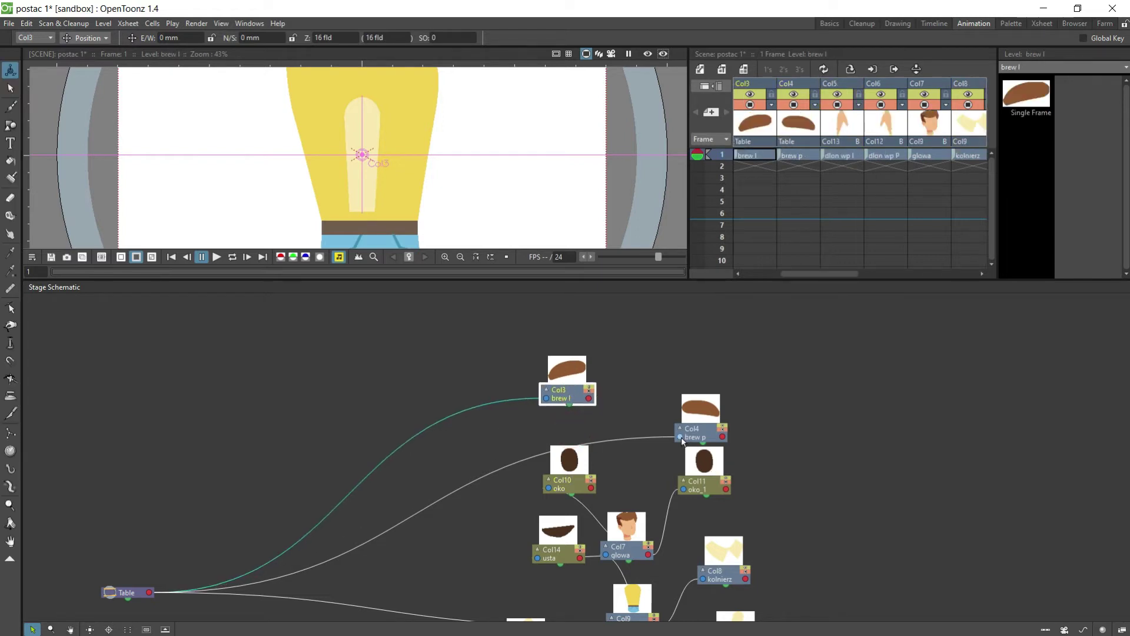
left_click_drag(568, 405, 652, 558)
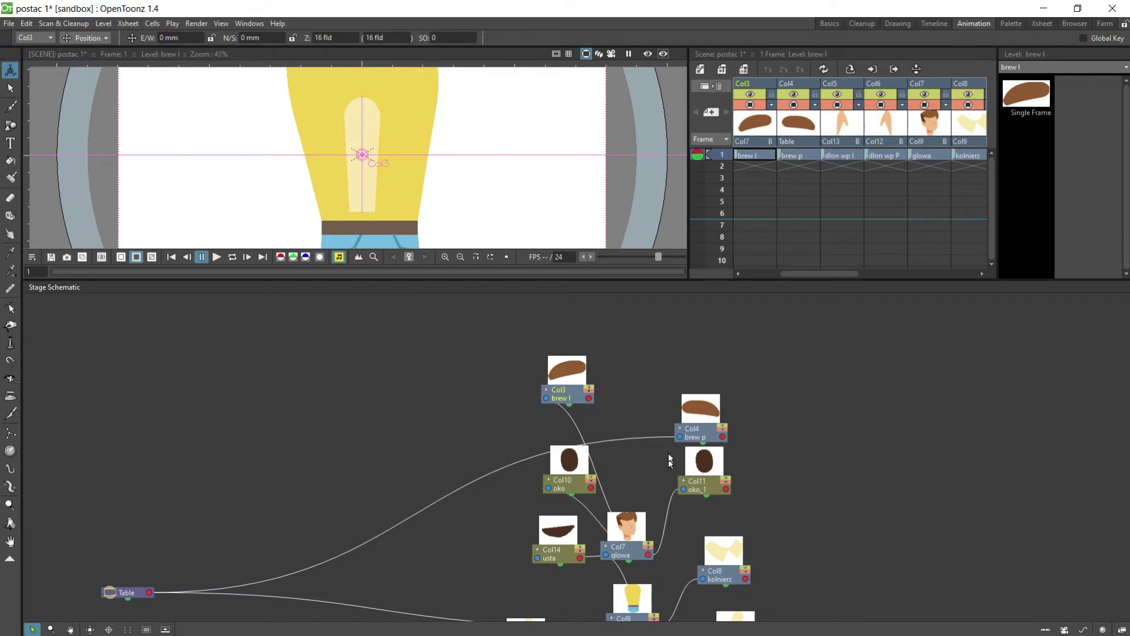
left_click(681, 442)
left_click_drag(681, 443, 651, 557)
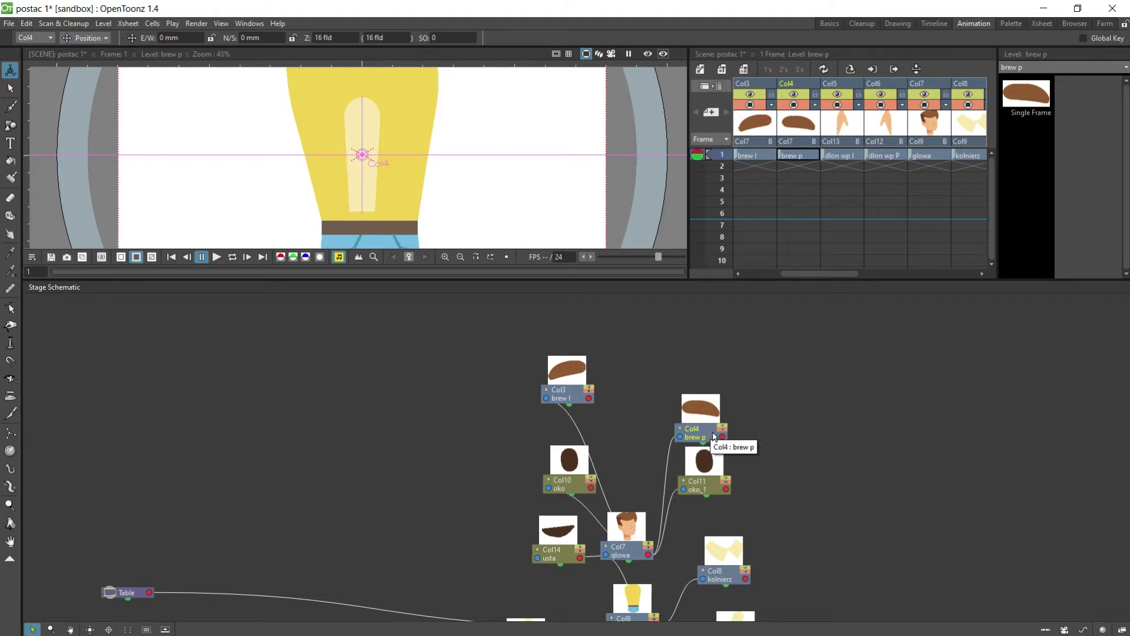
left_click(714, 437)
Step: Enlarge the scene viewer by shrinking the Stage Schematic's height and the Xsheet's width
scroll(633, 512, "down", 3)
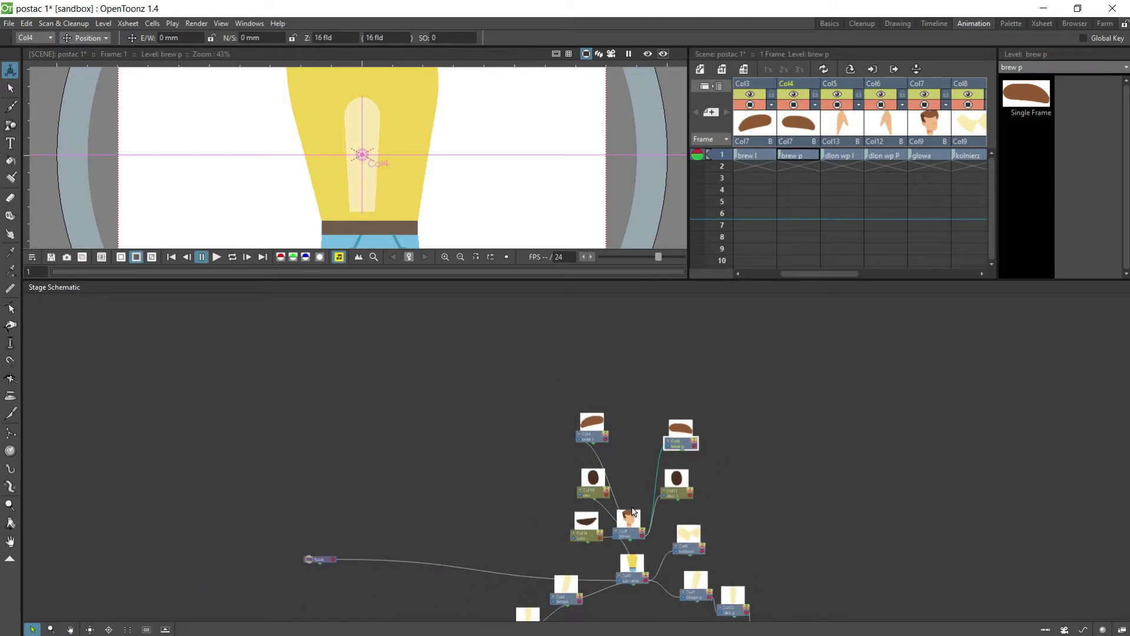
scroll(635, 539, "down", 2)
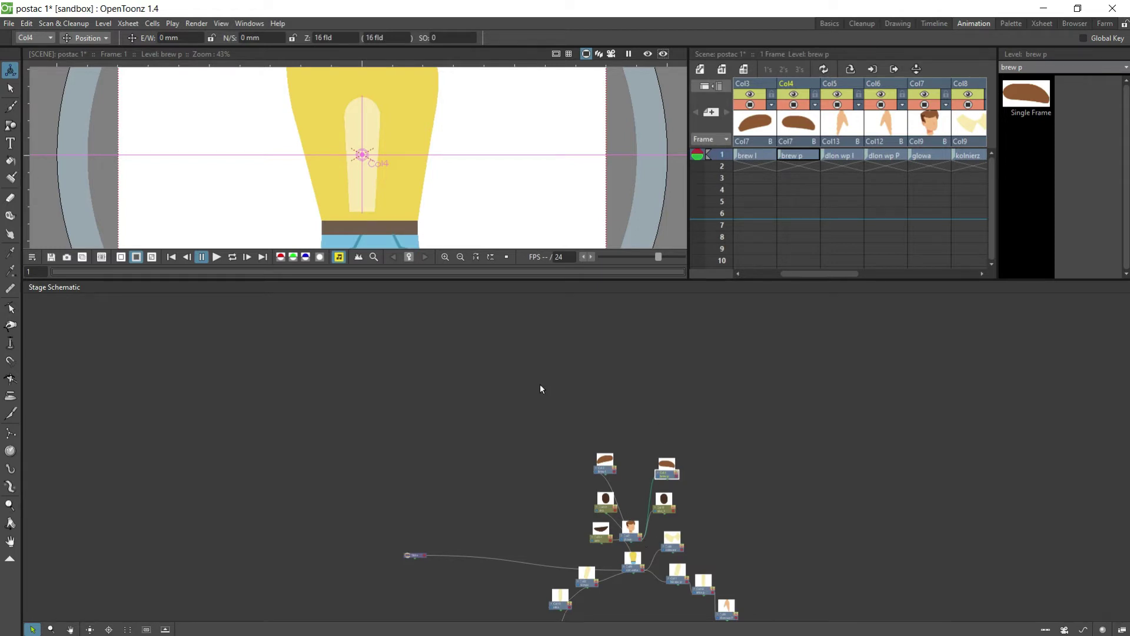
scroll(539, 384, "down", 1)
scroll(579, 536, "up", 3)
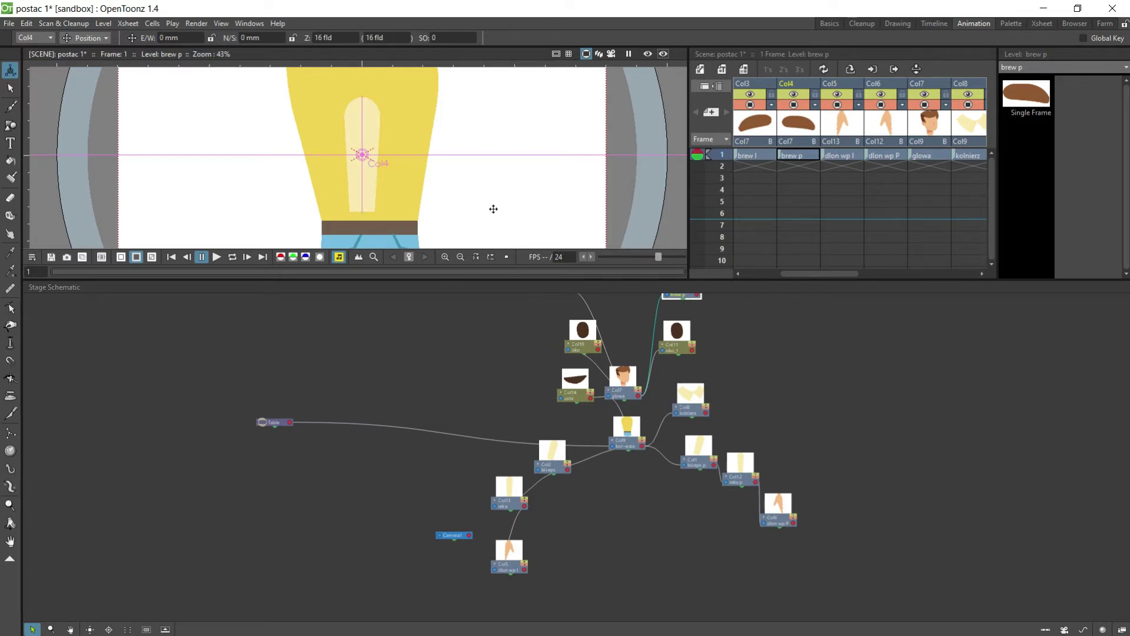
left_click_drag(531, 280, 530, 524)
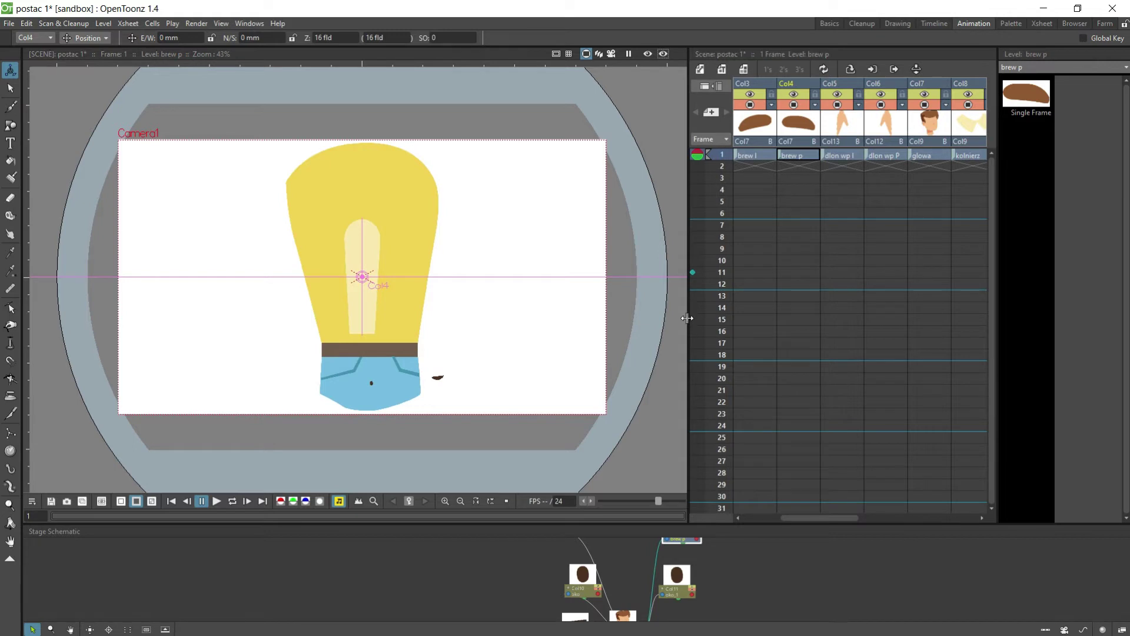
left_click_drag(687, 318, 791, 325)
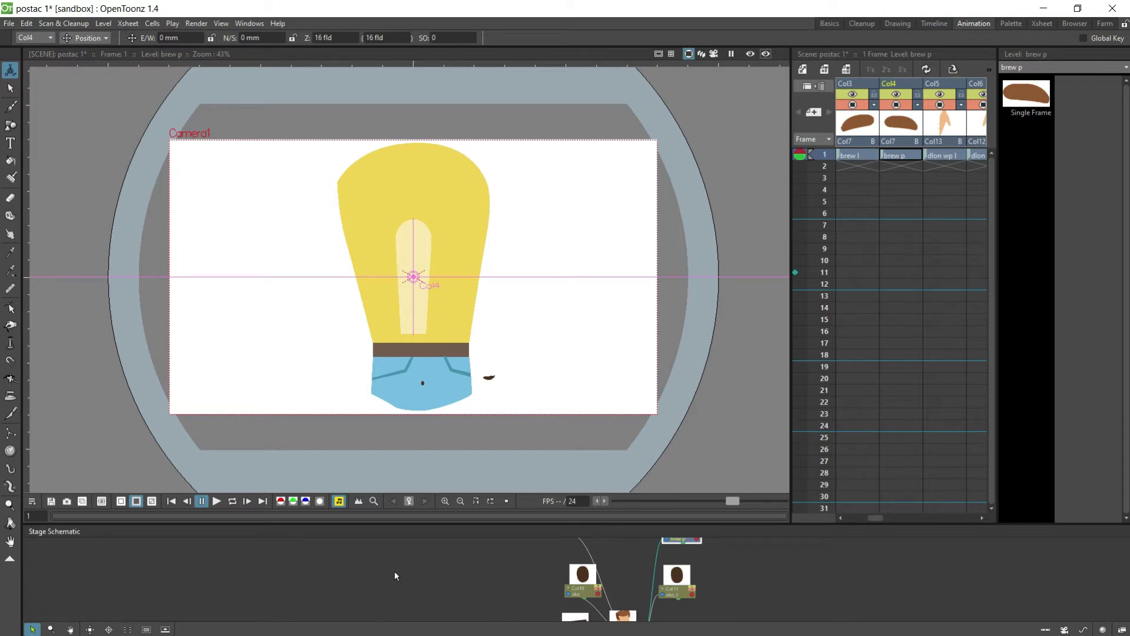
Step: Move the glowa head above the torso's shoulders, to about E/W -3.47 mm and N/S 160.83 mm
scroll(372, 233, "up", 3)
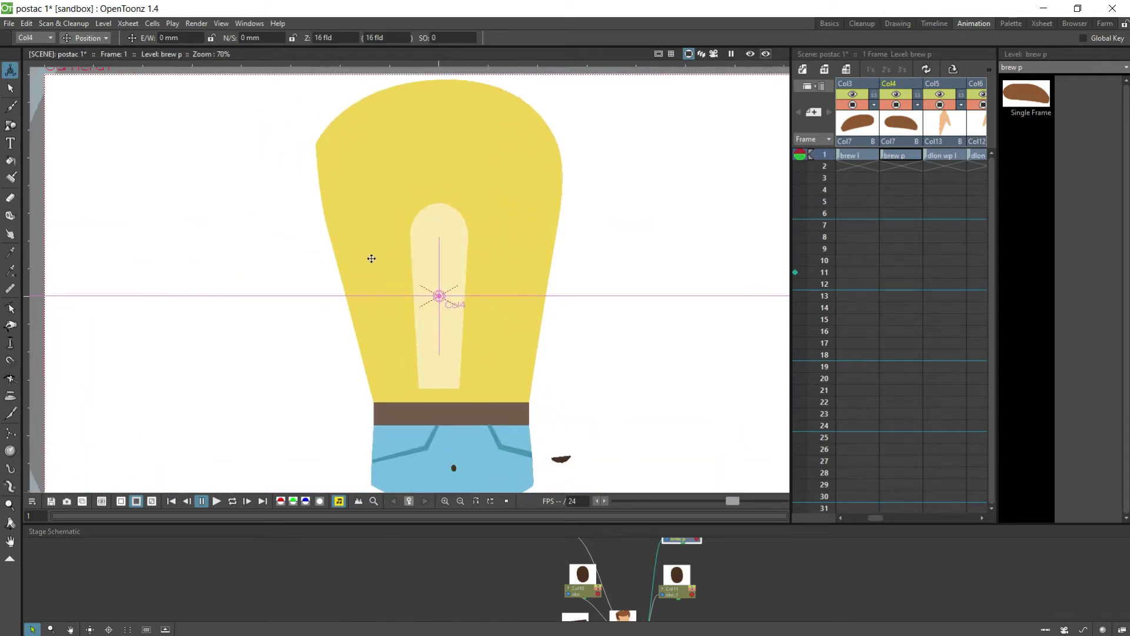
scroll(466, 279, "down", 2)
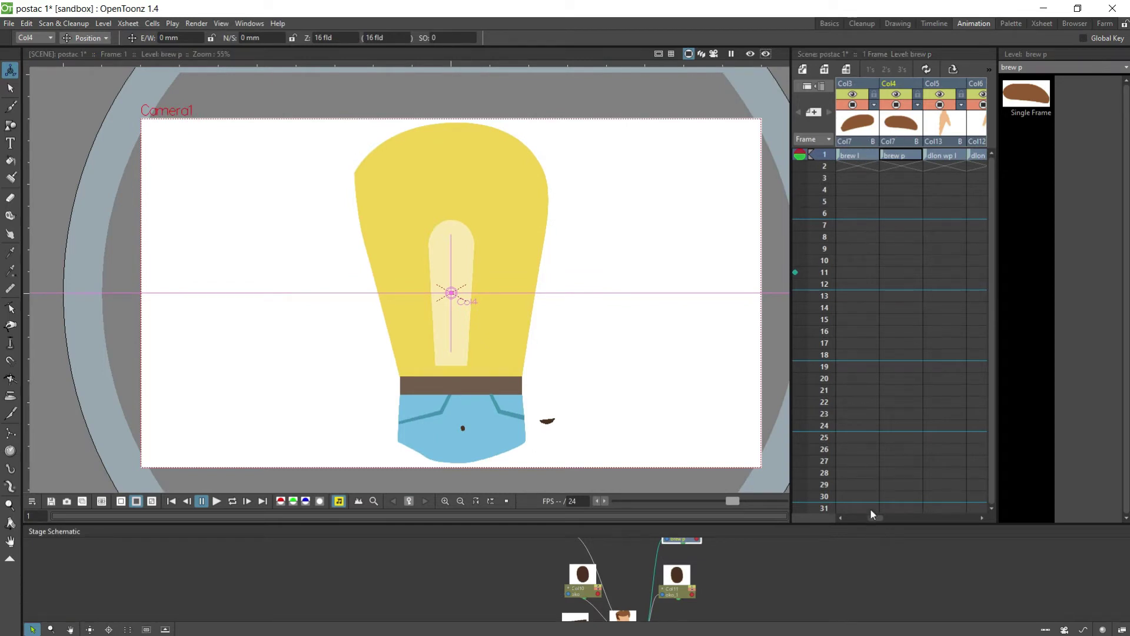
left_click_drag(875, 518, 911, 519)
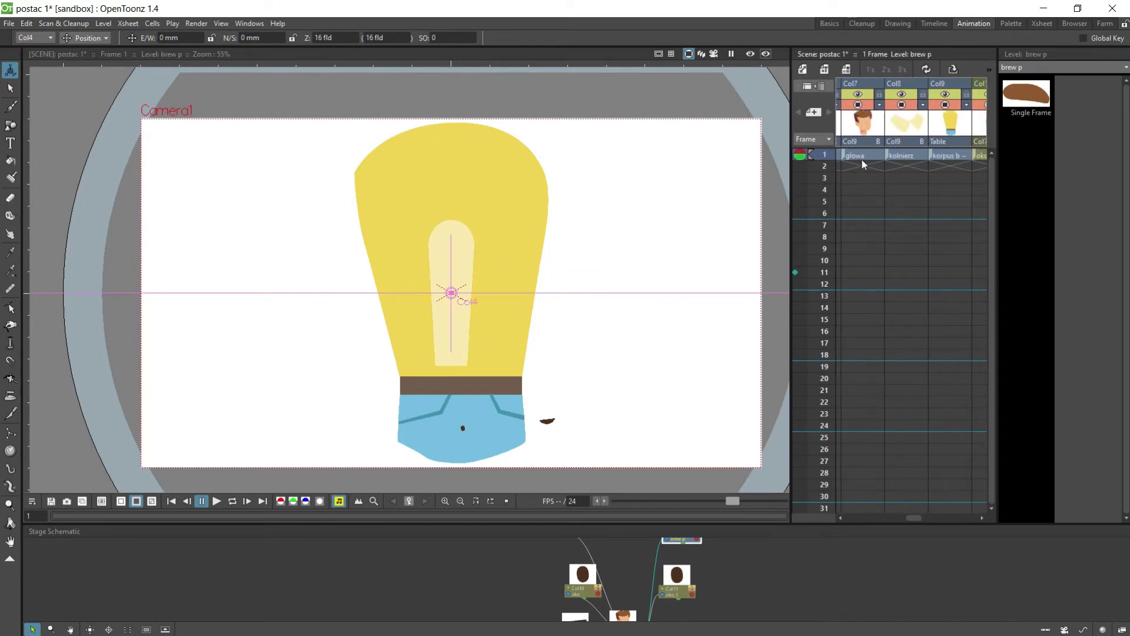
left_click(861, 160)
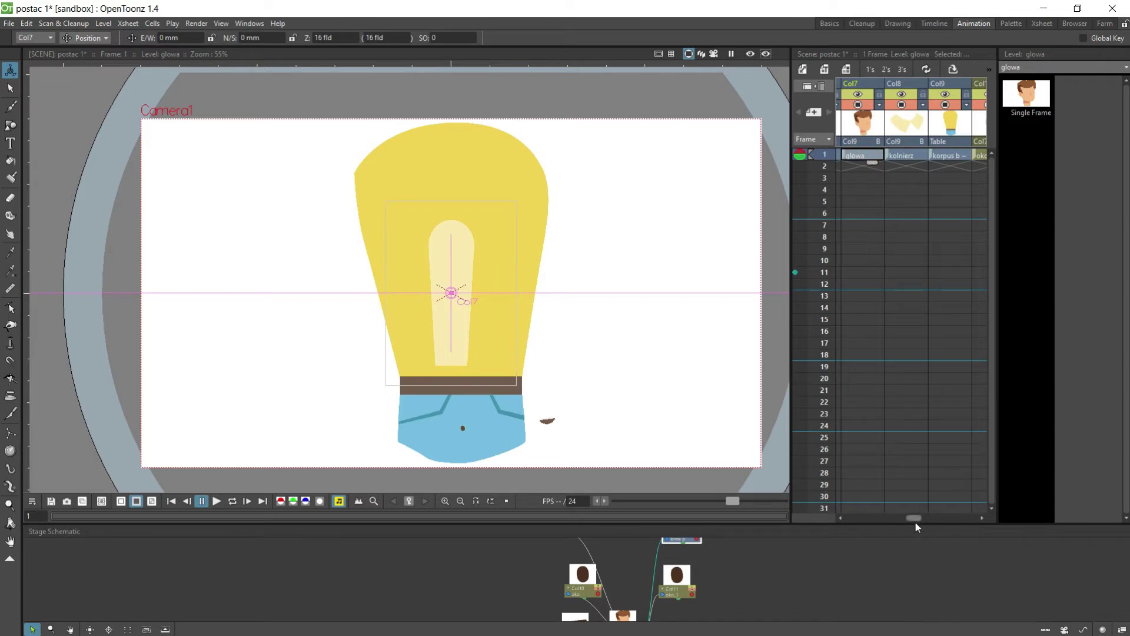
left_click_drag(915, 521, 906, 521)
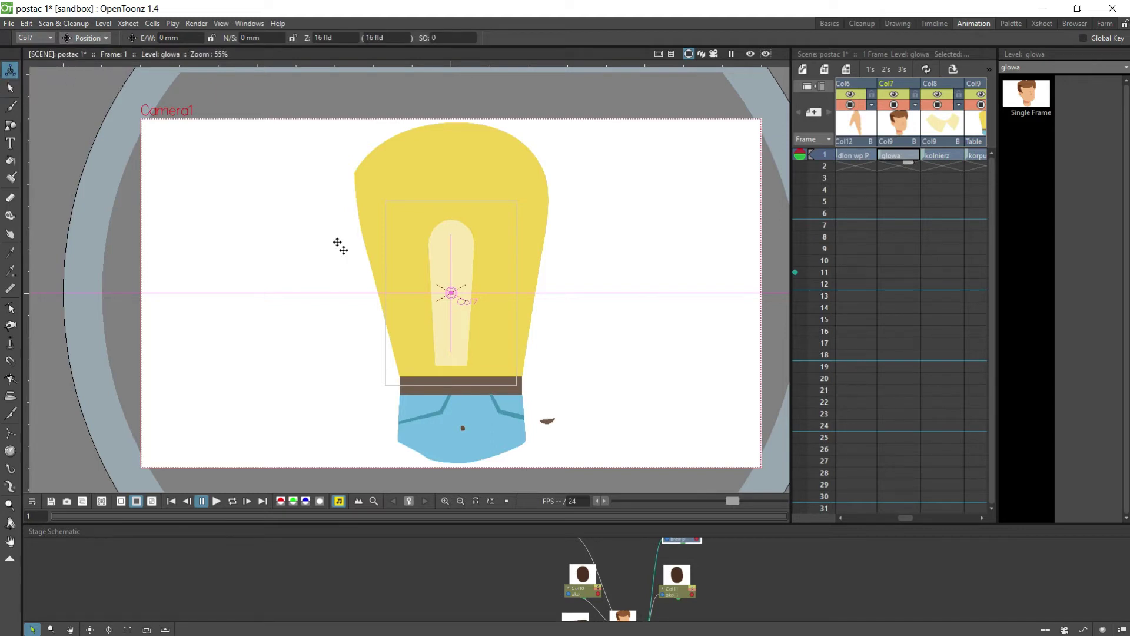
left_click_drag(462, 318, 458, 99)
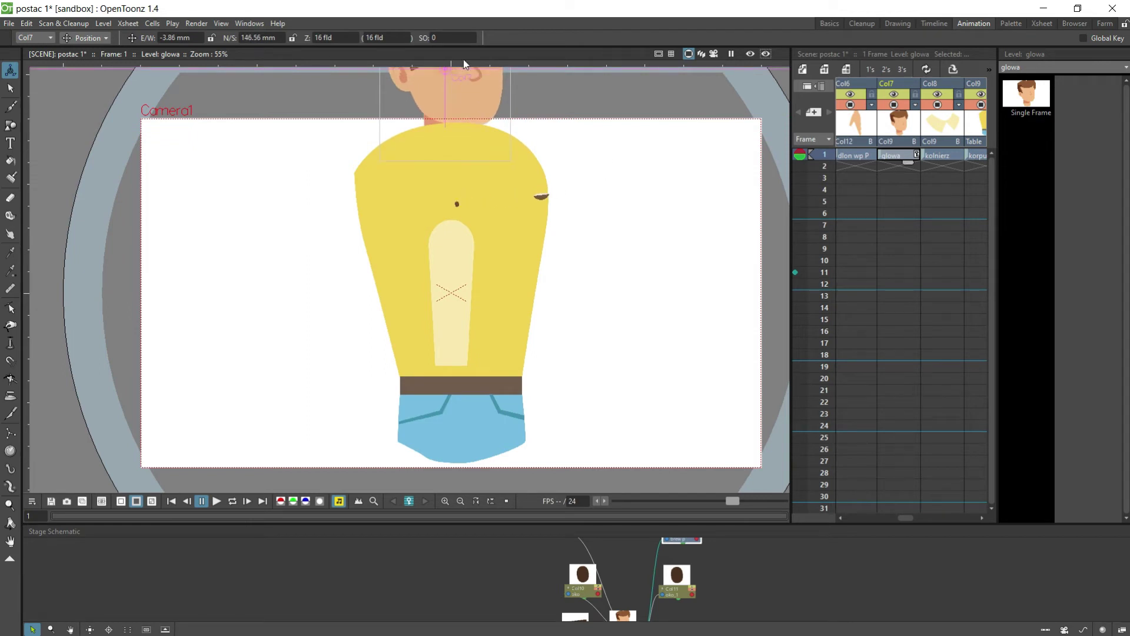
mouse_move(475, 117)
left_mouse_down()
mouse_move(476, 84)
mouse_move(487, 102)
left_mouse_up()
scroll(548, 265, "down", 2)
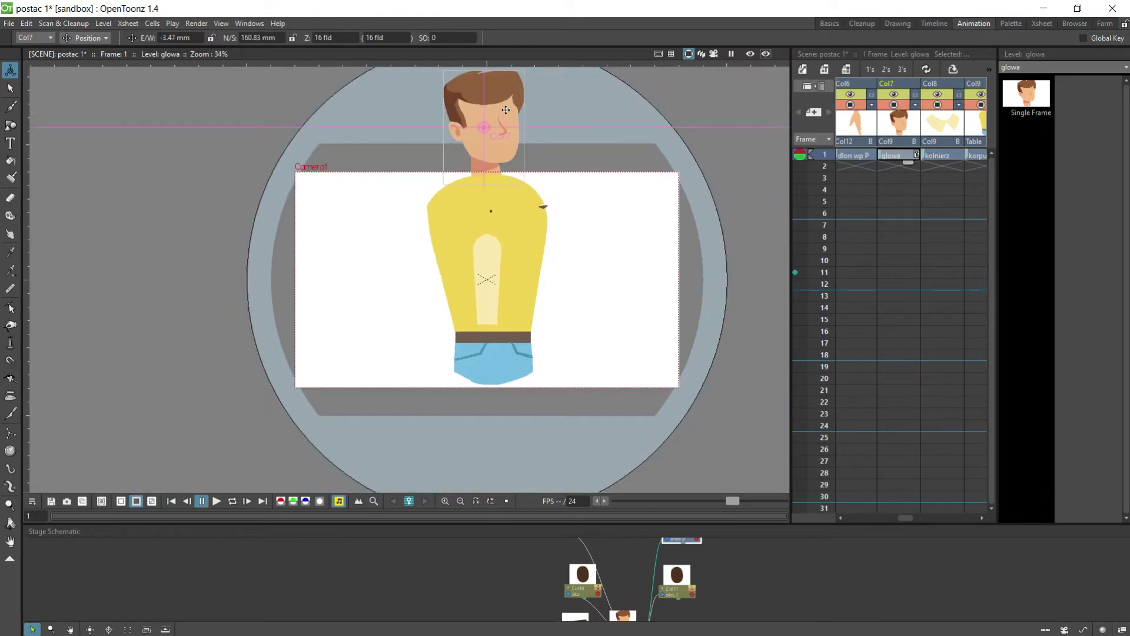
scroll(505, 110, "up", 2)
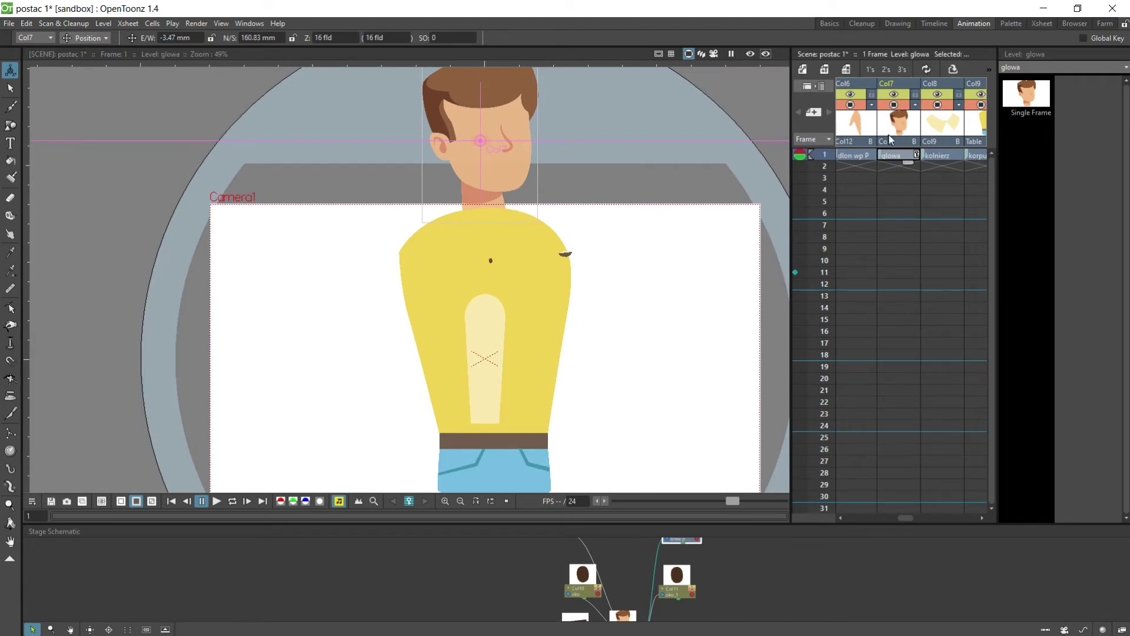
Step: Reorder the Xsheet columns so the glowa head follows the korpus torso and the kolnierz collar follows the head
left_click_drag(905, 517, 917, 518)
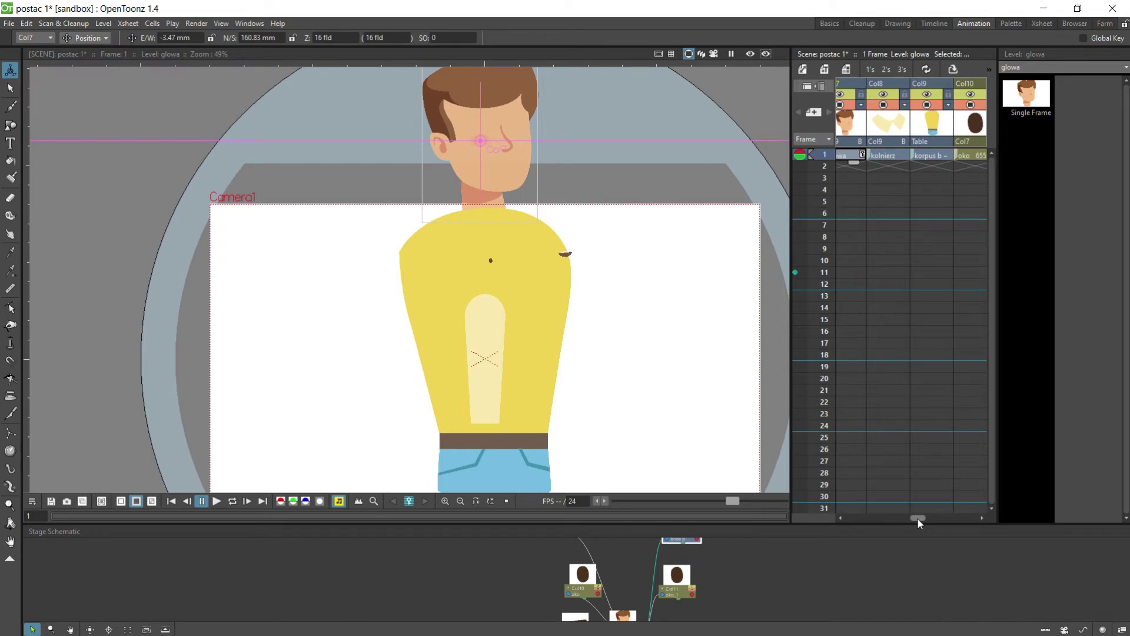
left_click_drag(848, 83, 924, 87)
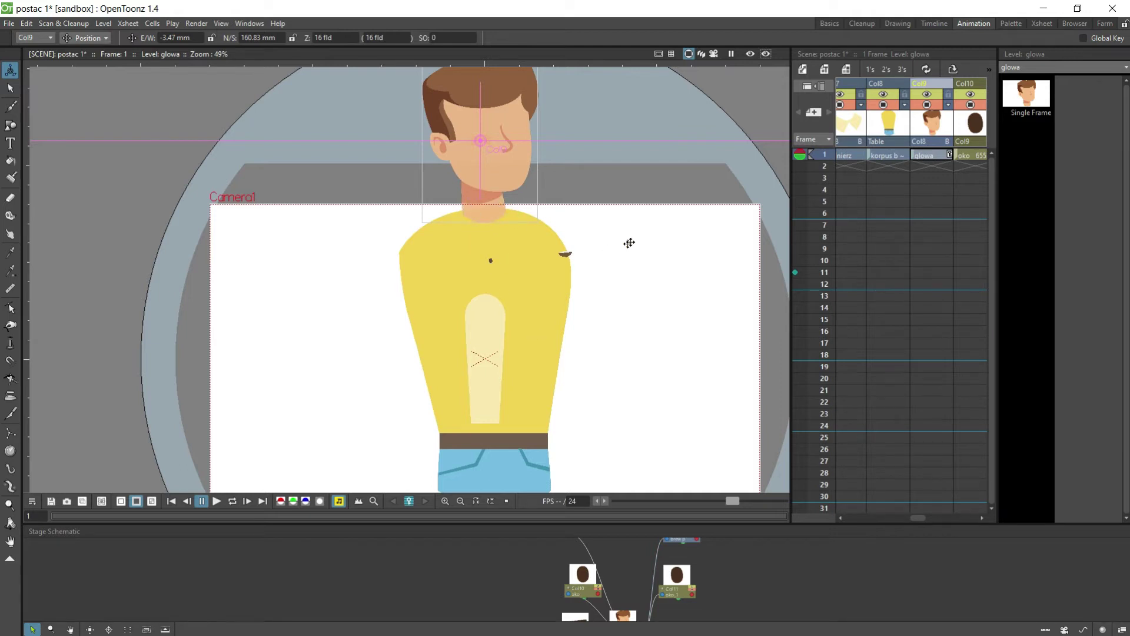
left_click(848, 158)
left_click(847, 85)
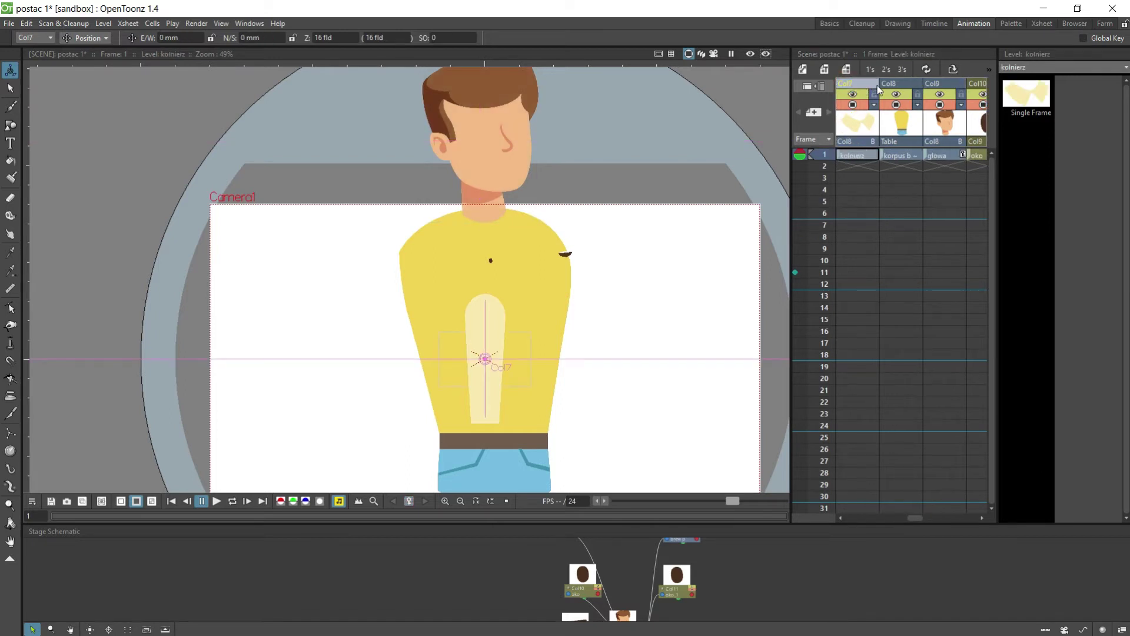
left_click_drag(878, 86, 898, 86)
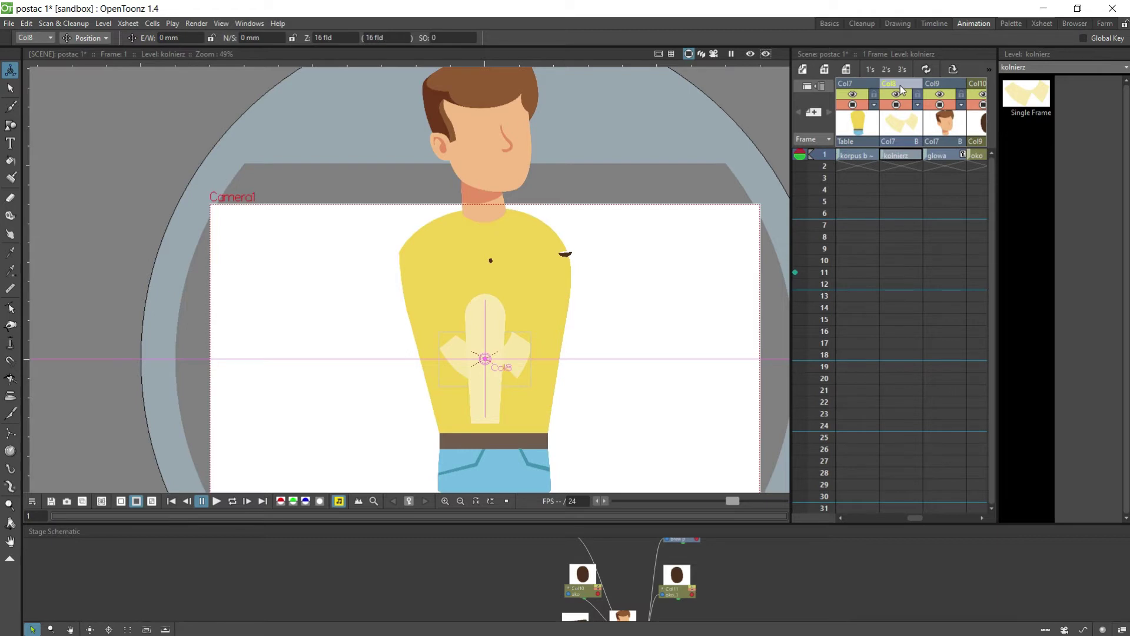
left_click_drag(899, 86, 931, 86)
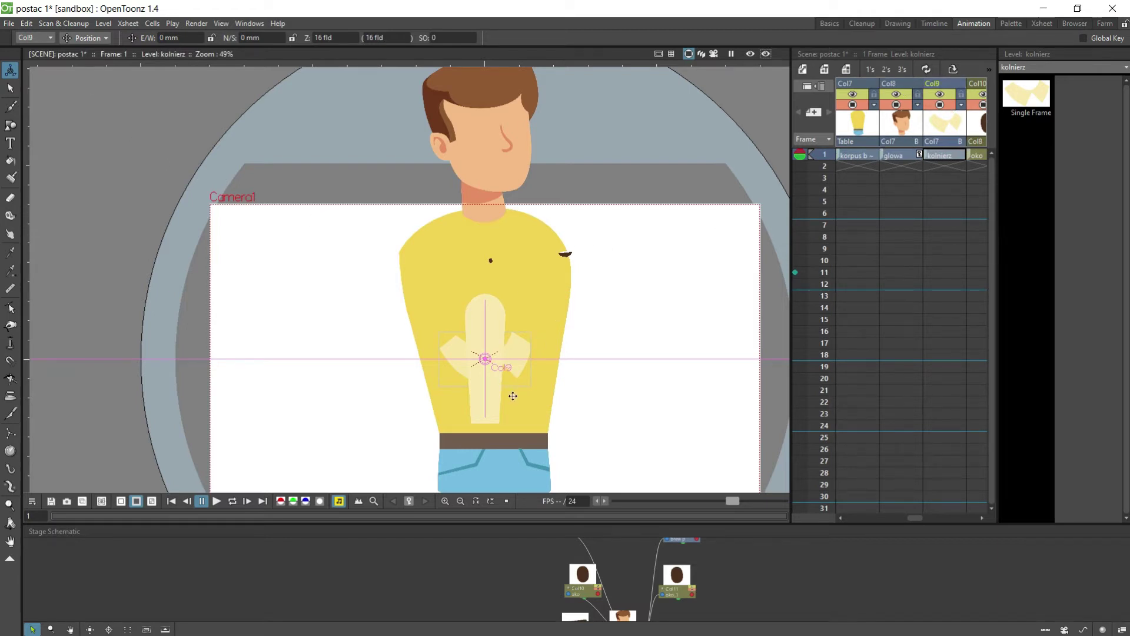
Step: Place the kolnierz collar at the neck, about E/W -2.19 mm, N/S 95.13 mm, and nudge the glowa head to about -3.18 mm, 159.35 mm
left_click_drag(520, 362, 559, 233)
scroll(491, 212, "up", 5)
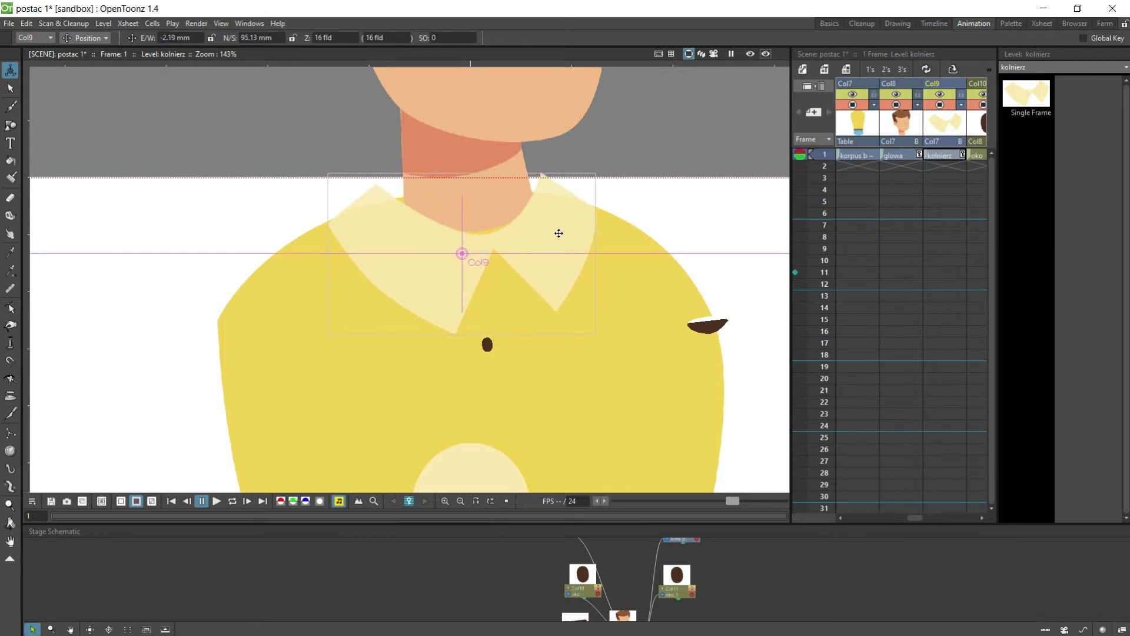
left_click(890, 155)
left_click_drag(464, 150, 468, 153)
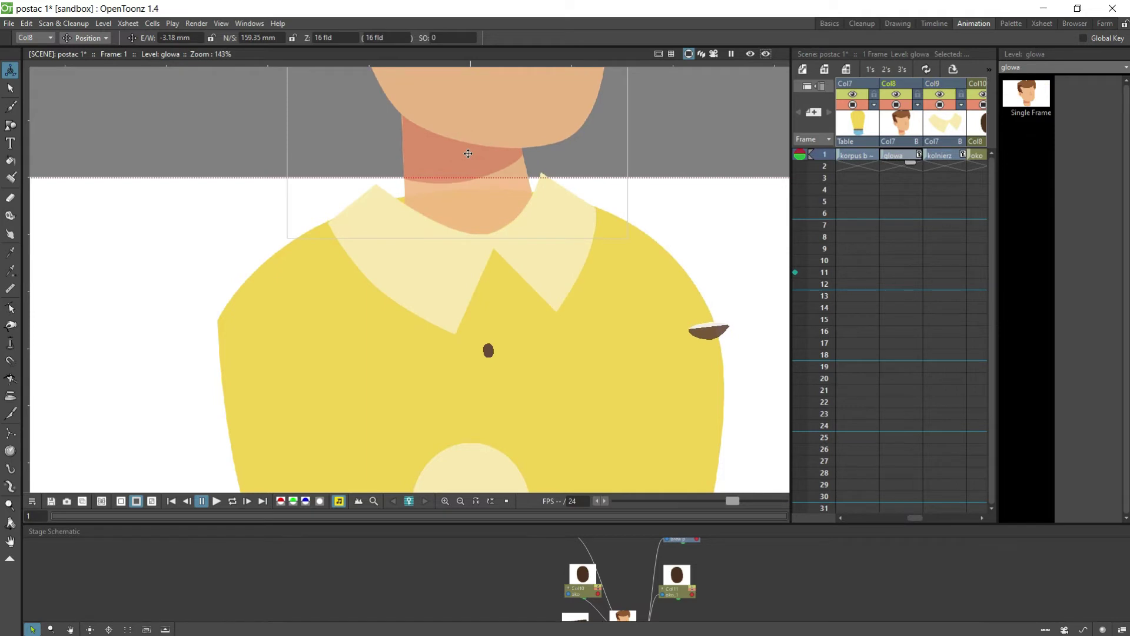
scroll(496, 316, "down", 5)
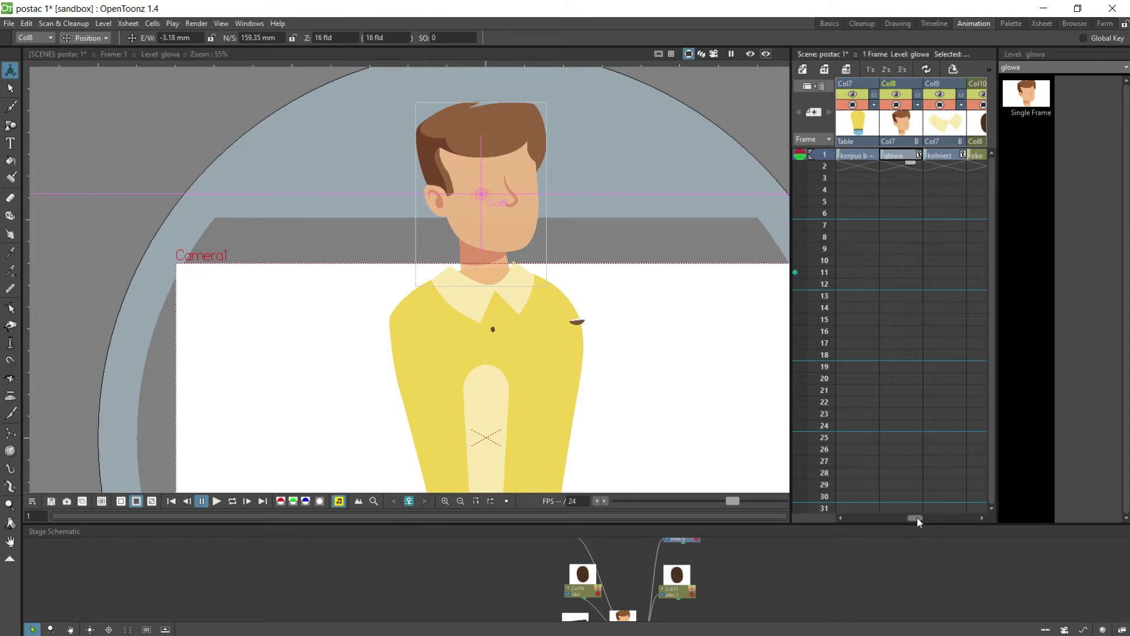
Step: Position the eyes on the face: oko at about E/W 17.74 mm, N/S 99.51 mm, and oko_1 at about -8.48 mm, 96.42 mm
left_click_drag(917, 522, 940, 523)
left_click(889, 155)
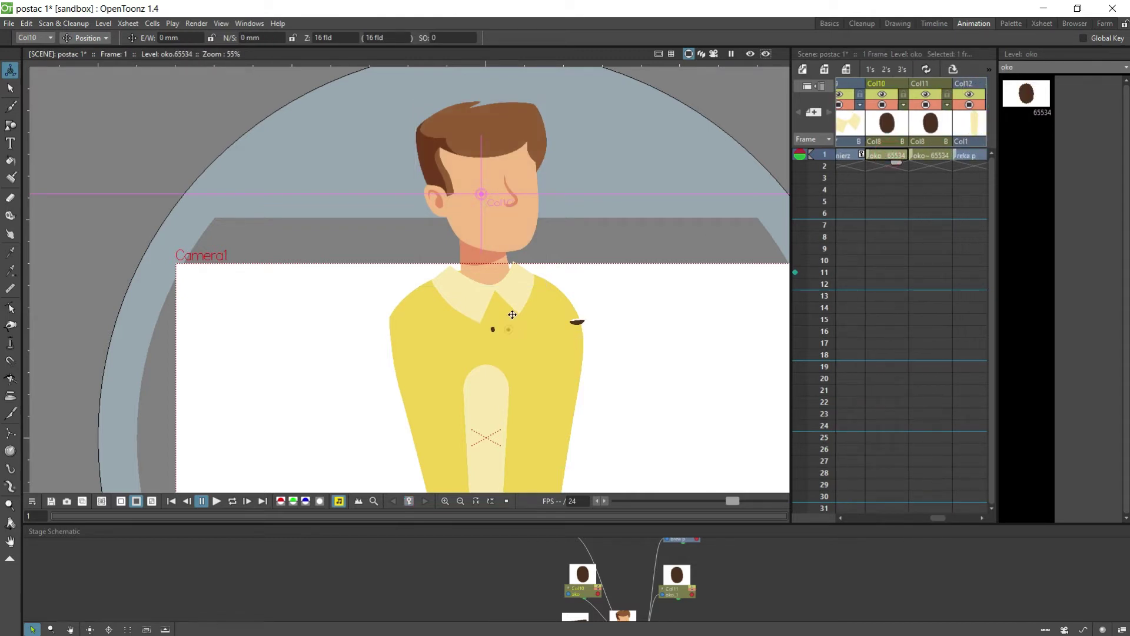
left_click_drag(505, 313, 537, 177)
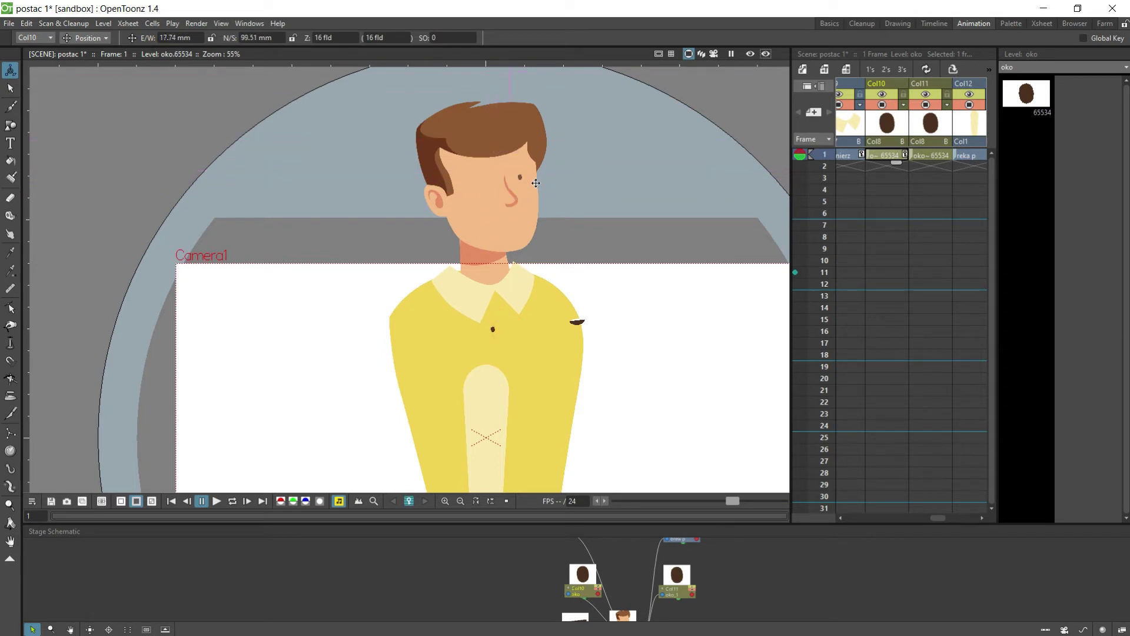
left_click(572, 315)
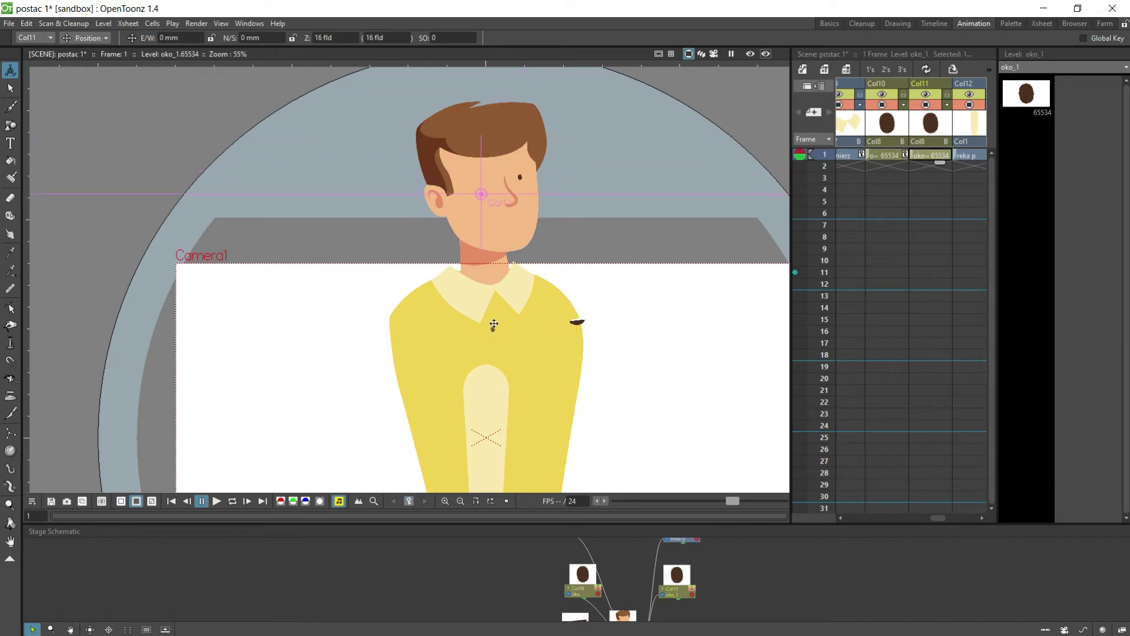
left_click_drag(493, 323, 480, 178)
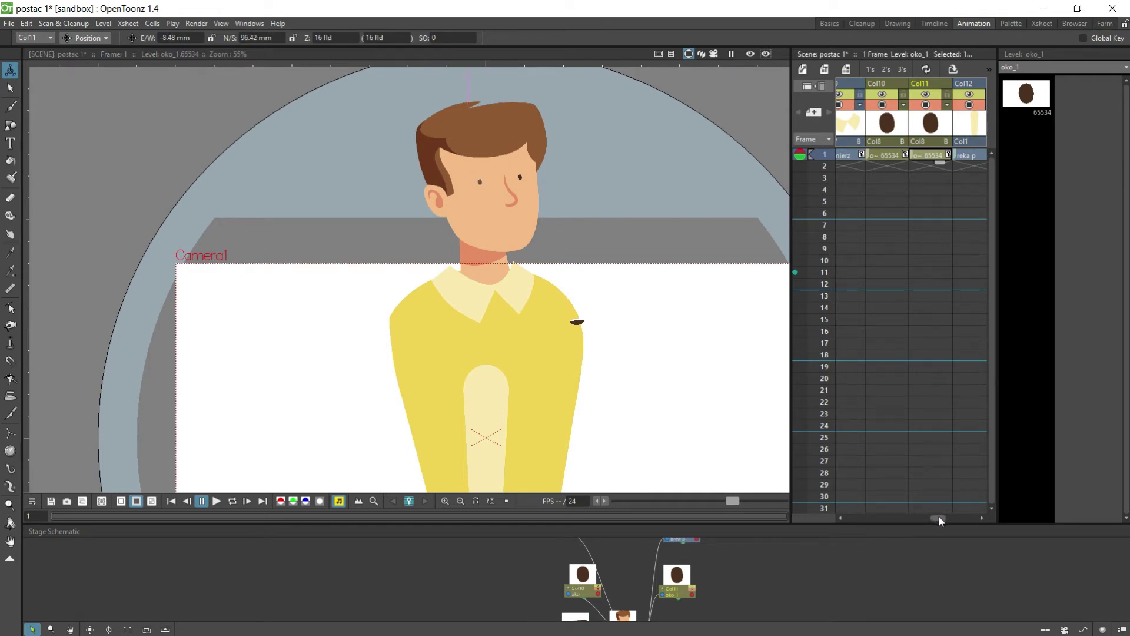
Step: Move the usta mouth onto the lower face beneath the nose, to about E/W -49.37 mm and N/S 58.62 mm
left_click_drag(938, 520, 966, 518)
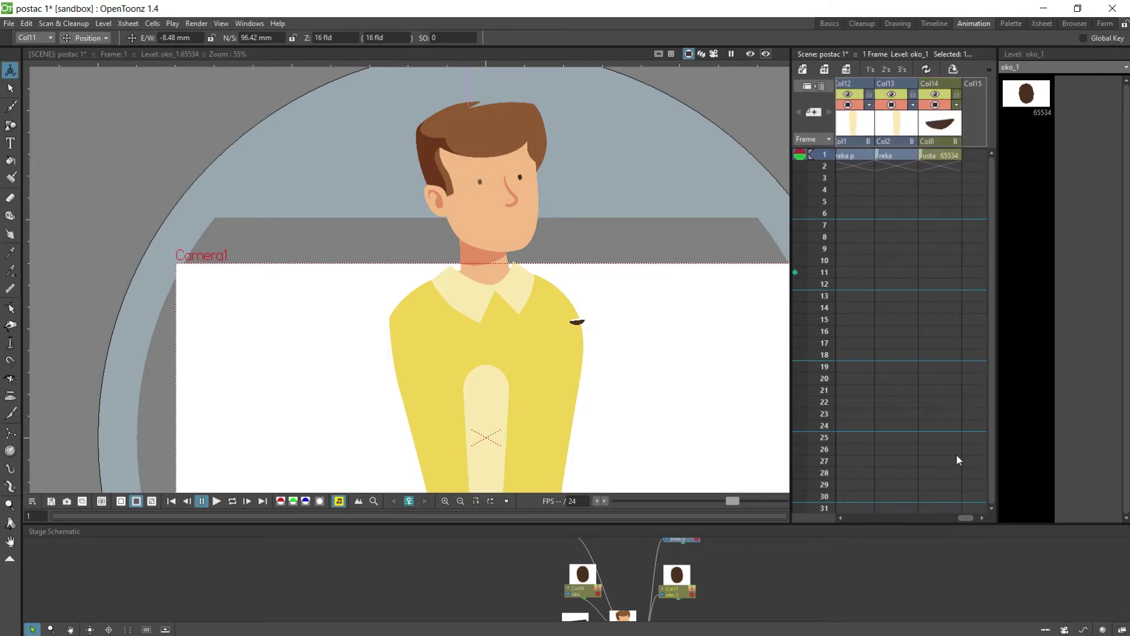
left_click(937, 155)
left_click_drag(567, 353, 498, 262)
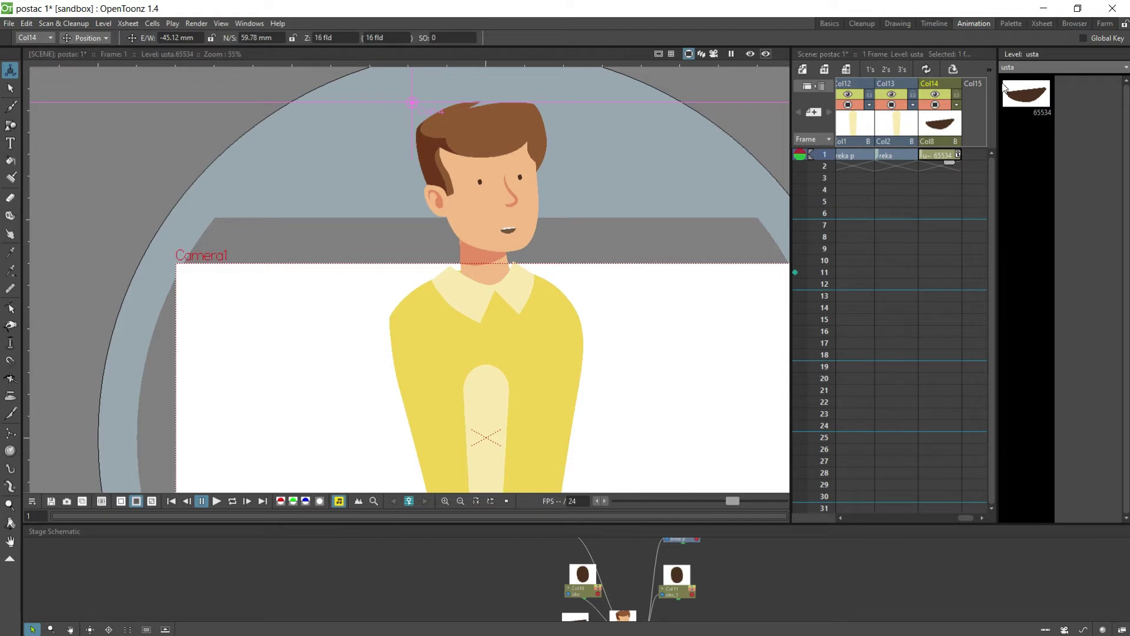
left_click_drag(964, 518, 863, 520)
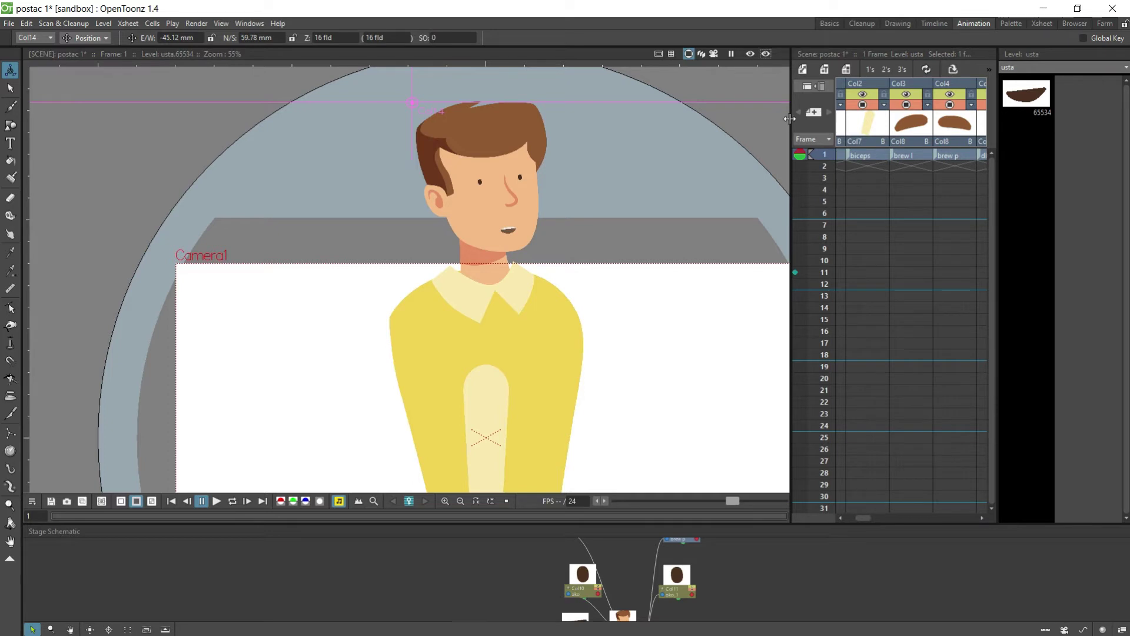
left_click_drag(787, 120, 782, 121)
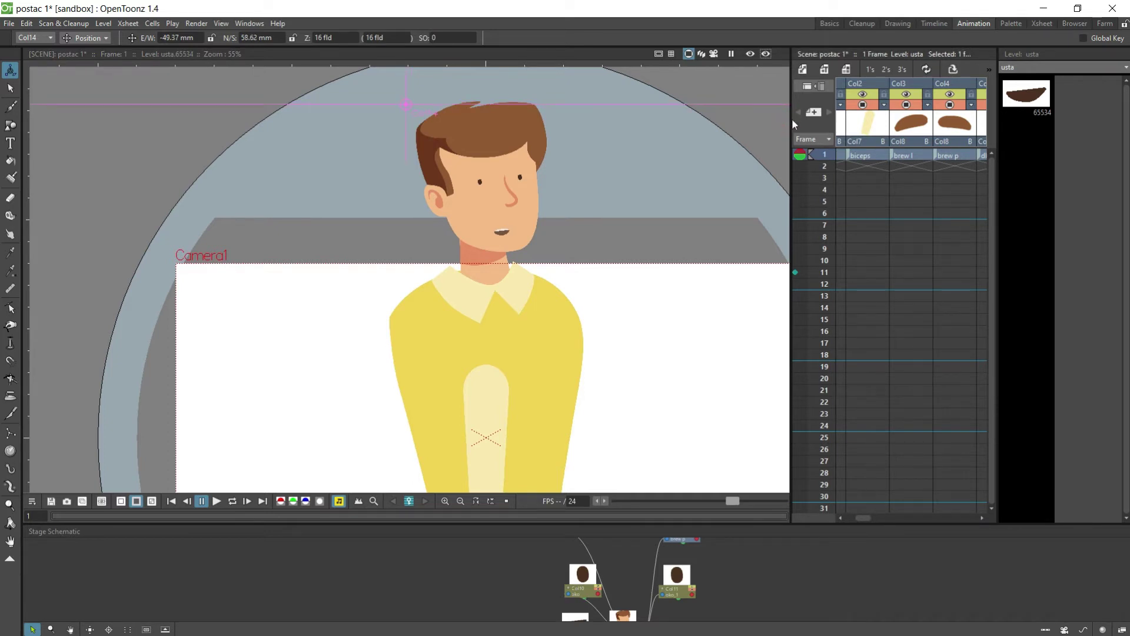
Step: Widen the Xsheet and move the brew p eyebrow column to just after the two eye columns
left_click_drag(791, 119, 460, 119)
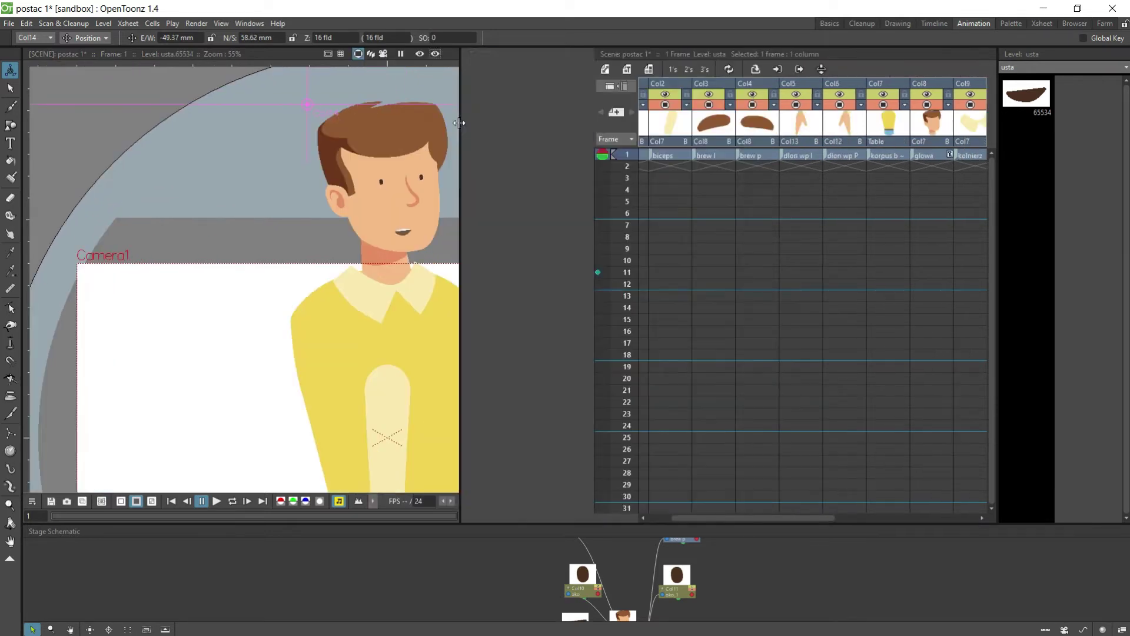
left_click_drag(620, 86, 904, 88)
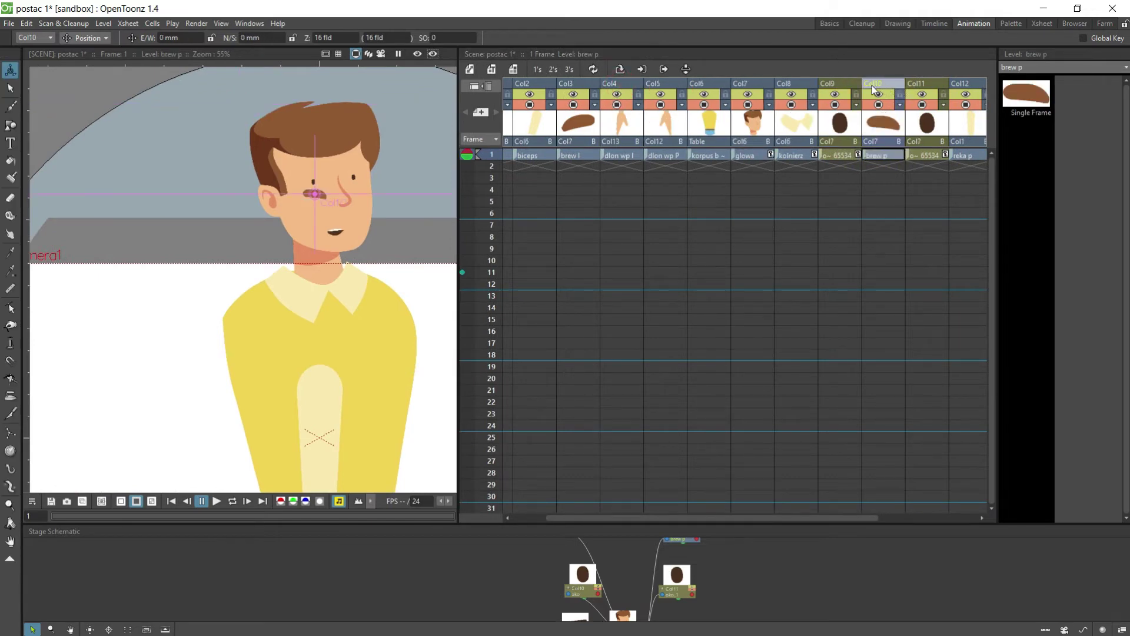
left_click_drag(910, 89, 919, 88)
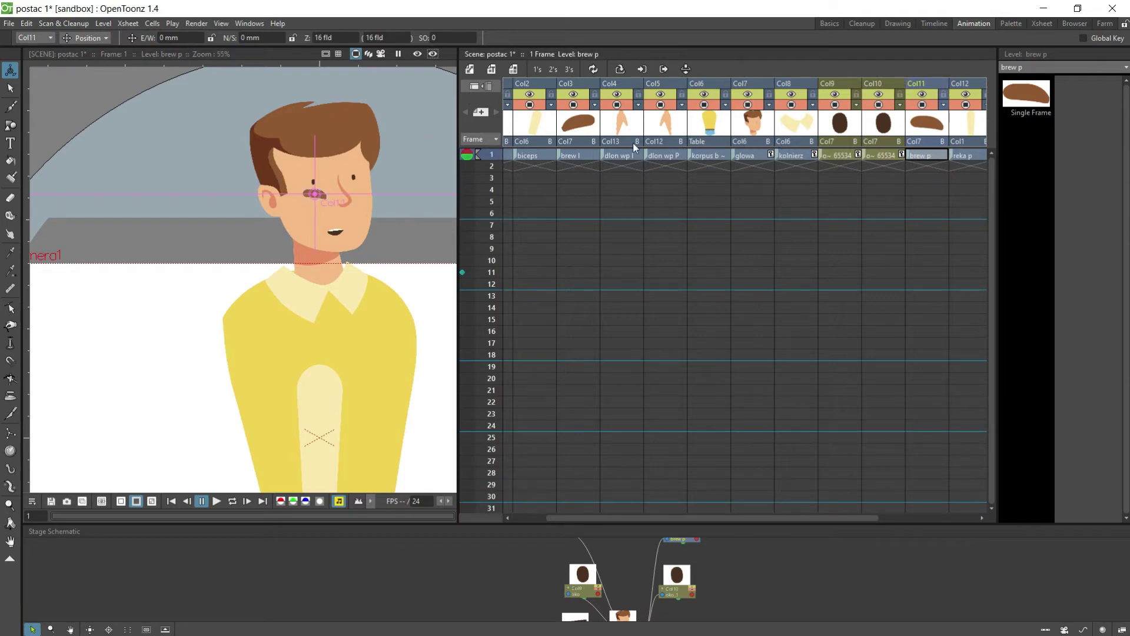
Step: Move the brew l column beside brew p and position the eyebrows: brew l at about -4.24, 15.04 mm, brew p at about 25.45, 18.9 mm
left_click_drag(578, 83, 882, 87)
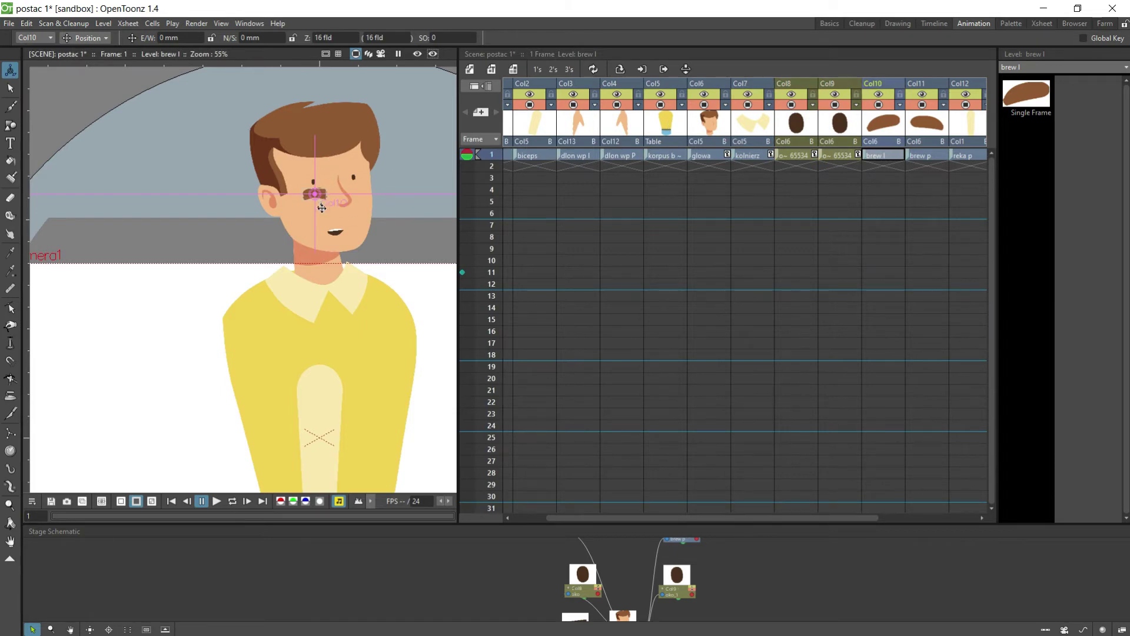
mouse_move(320, 205)
left_mouse_down()
mouse_move(334, 187)
mouse_move(315, 183)
left_mouse_up()
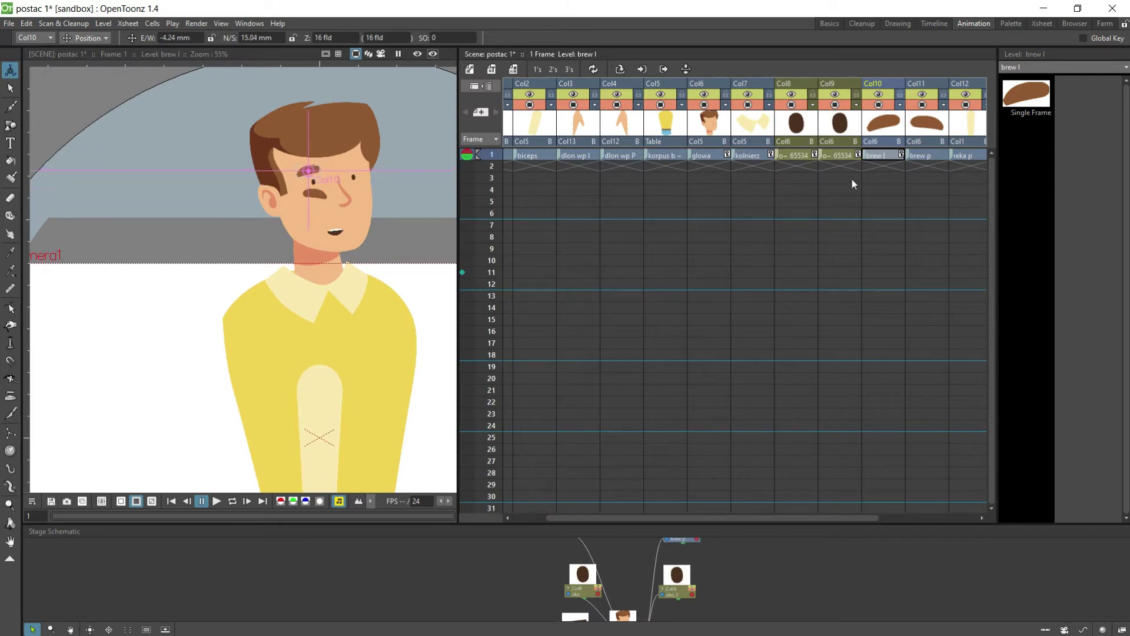
left_click(926, 156)
left_click_drag(314, 202, 359, 178)
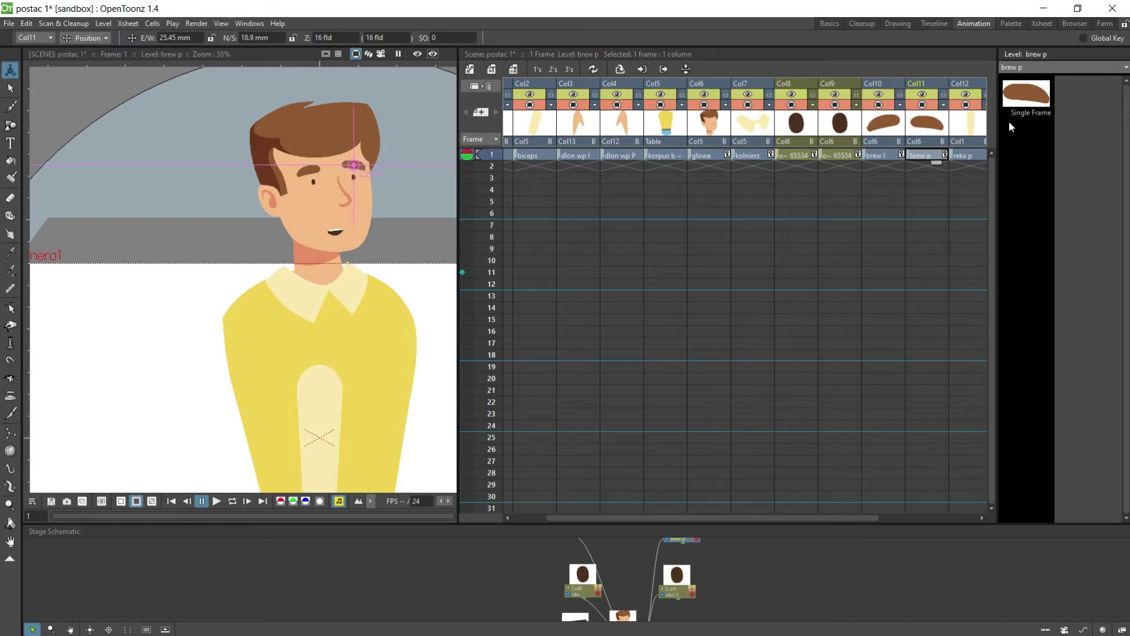
Step: Nudge the usta mouth slightly up and toward the nose side, to about E/W -45.51 mm, N/S 63.25 mm
left_click_drag(830, 515, 917, 513)
left_click(939, 155)
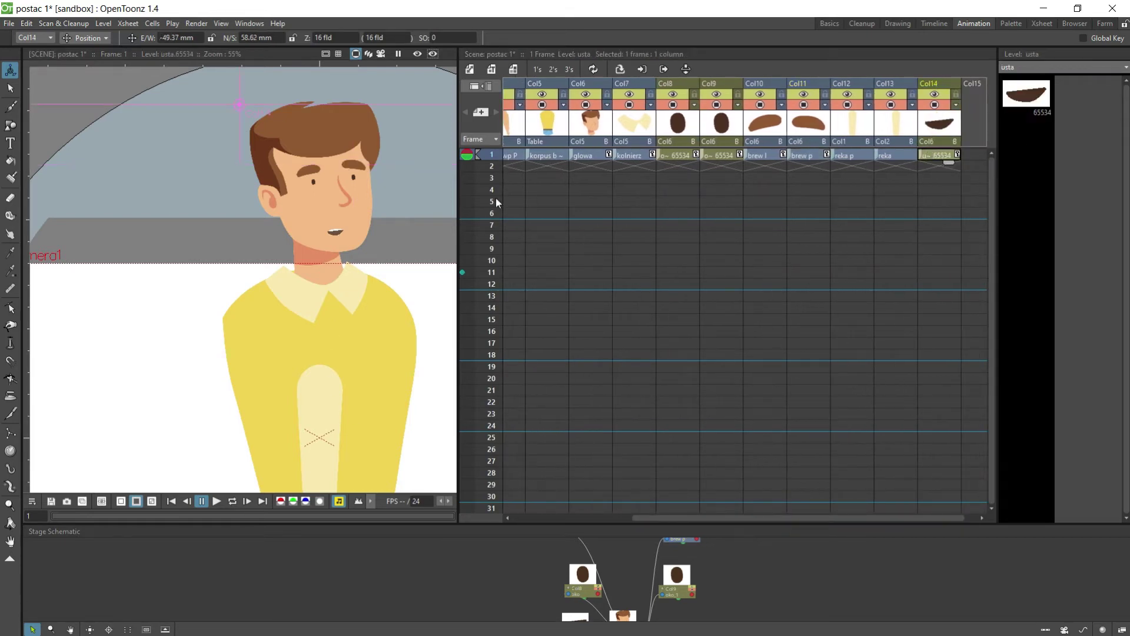
left_click_drag(342, 237, 345, 229)
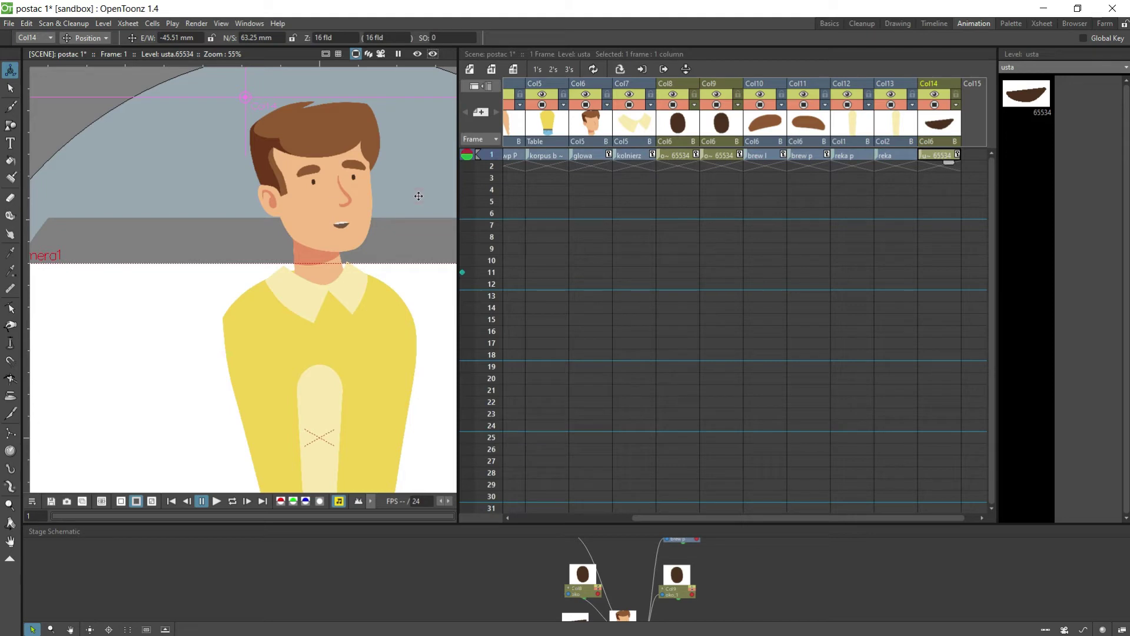
Step: Move the reka p forearm off the torso to its side, at about E/W 82.22 mm, N/S 39.35 mm
scroll(397, 297, "down", 4)
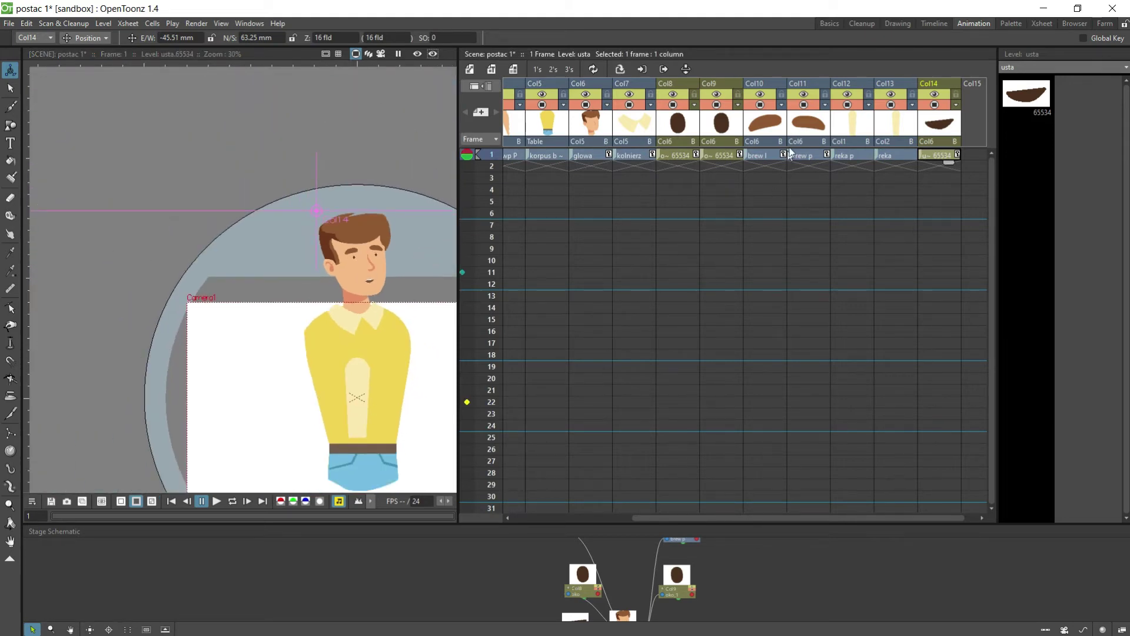
left_click(850, 156)
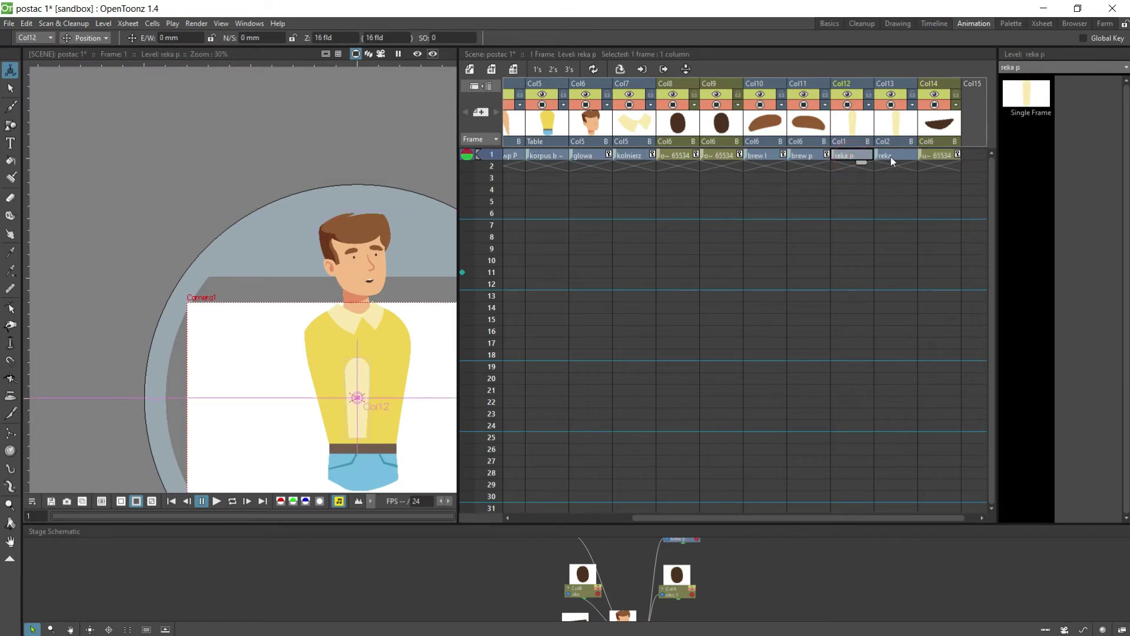
left_click(891, 157)
left_click(848, 156)
left_click_drag(368, 412, 436, 380)
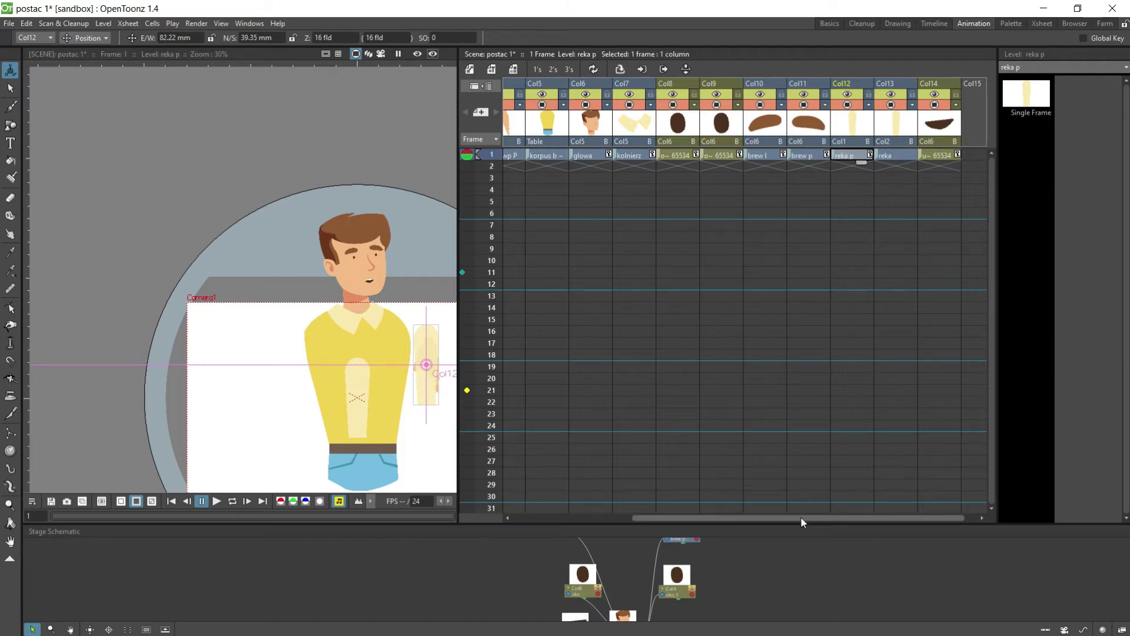
Step: Reorder the Xsheet so the biceps p column directly follows reka p and the dlon wp P hand column directly follows biceps p
left_click_drag(801, 517, 613, 515)
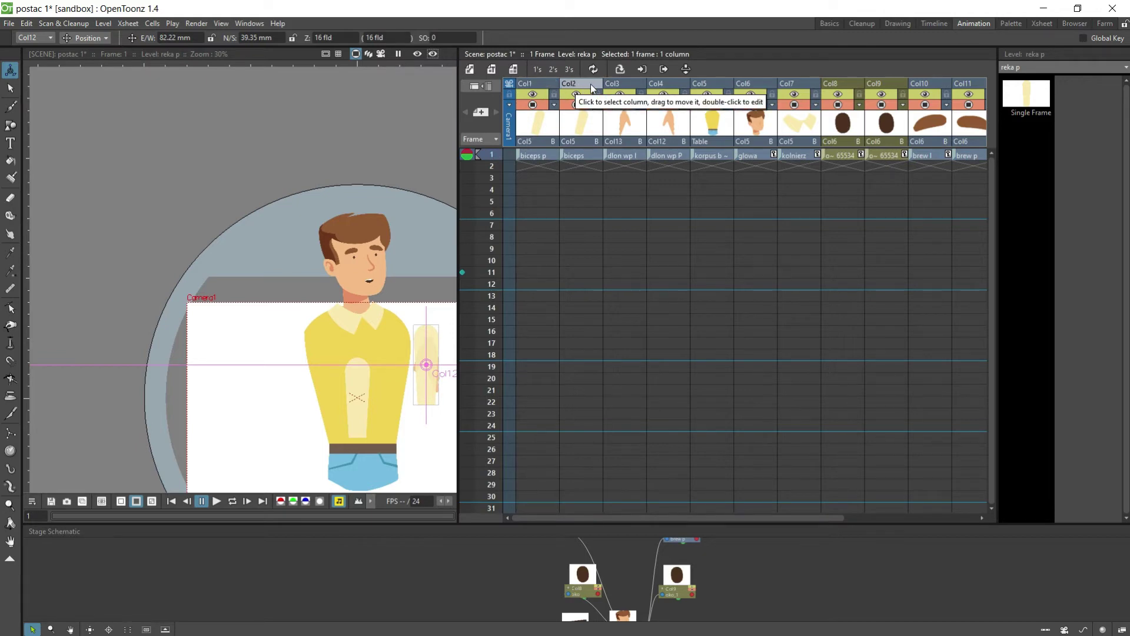
left_click_drag(549, 84, 899, 85)
mouse_move(687, 90)
left_mouse_down()
mouse_move(482, 89)
mouse_move(704, 90)
mouse_move(680, 97)
left_mouse_up()
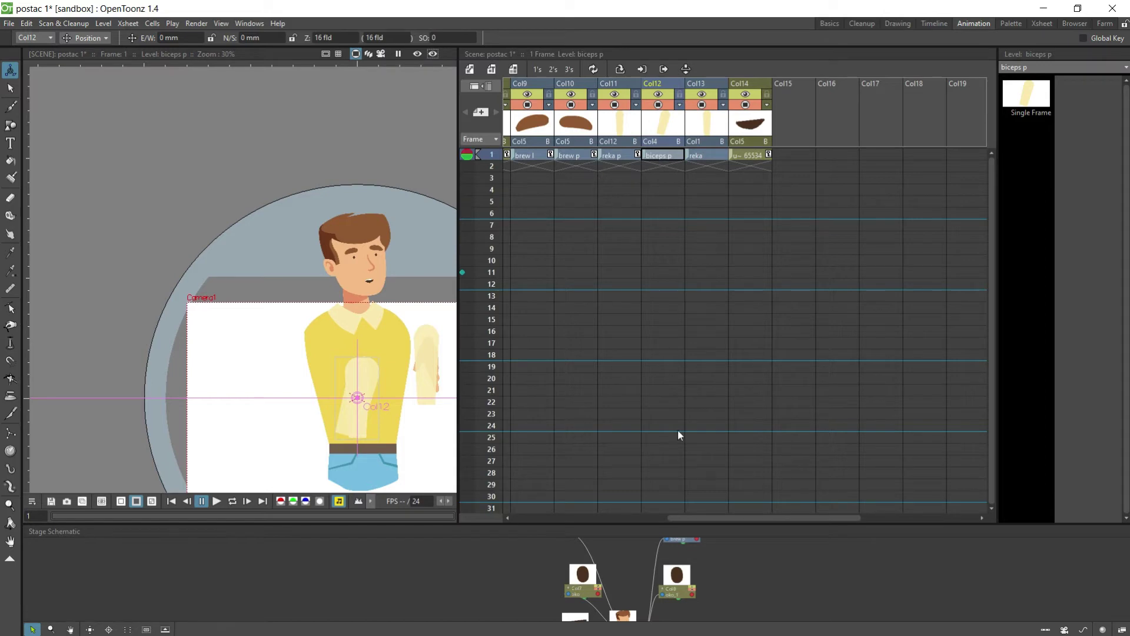
left_click_drag(733, 516, 569, 507)
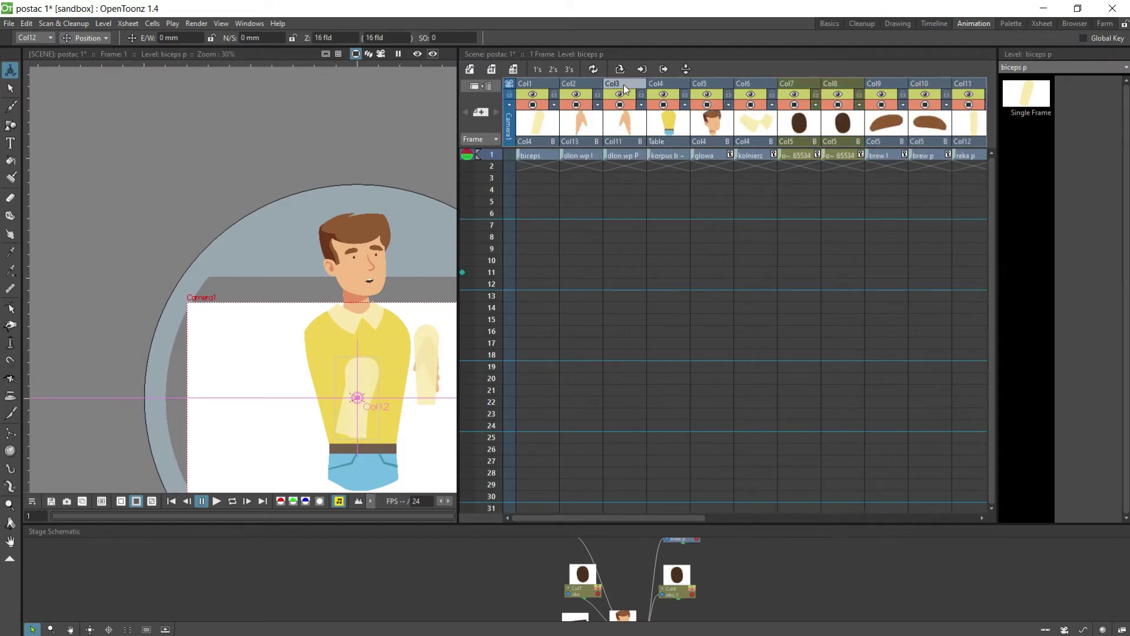
left_click_drag(623, 84, 946, 93)
left_click_drag(704, 518, 758, 515)
left_click_drag(849, 86, 893, 87)
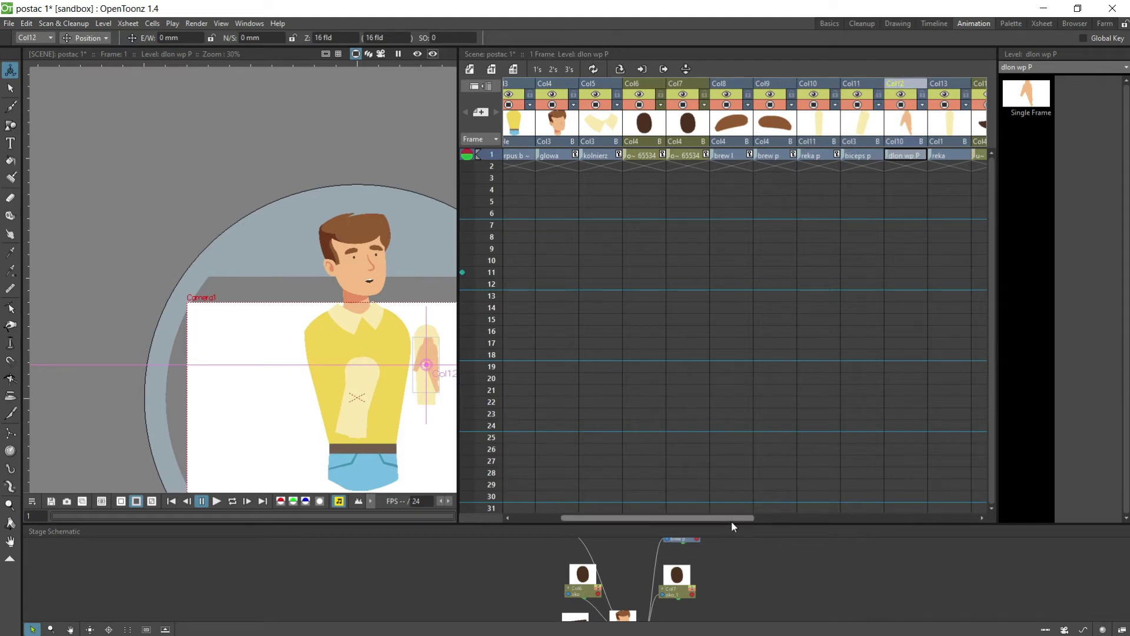
Step: Reorder the other arm's columns so biceps directly follows reka and the dlon wp l hand comes directly after biceps
left_click_drag(732, 520, 576, 520)
left_click_drag(538, 86, 942, 83)
left_click_drag(660, 518, 616, 517)
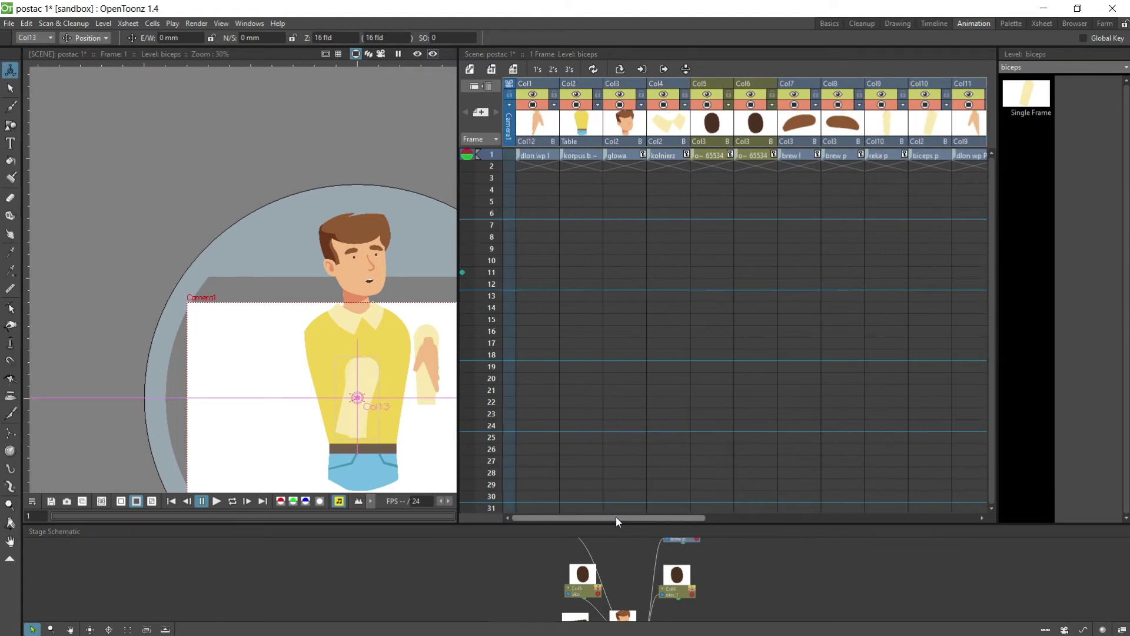
left_click_drag(538, 84, 706, 94)
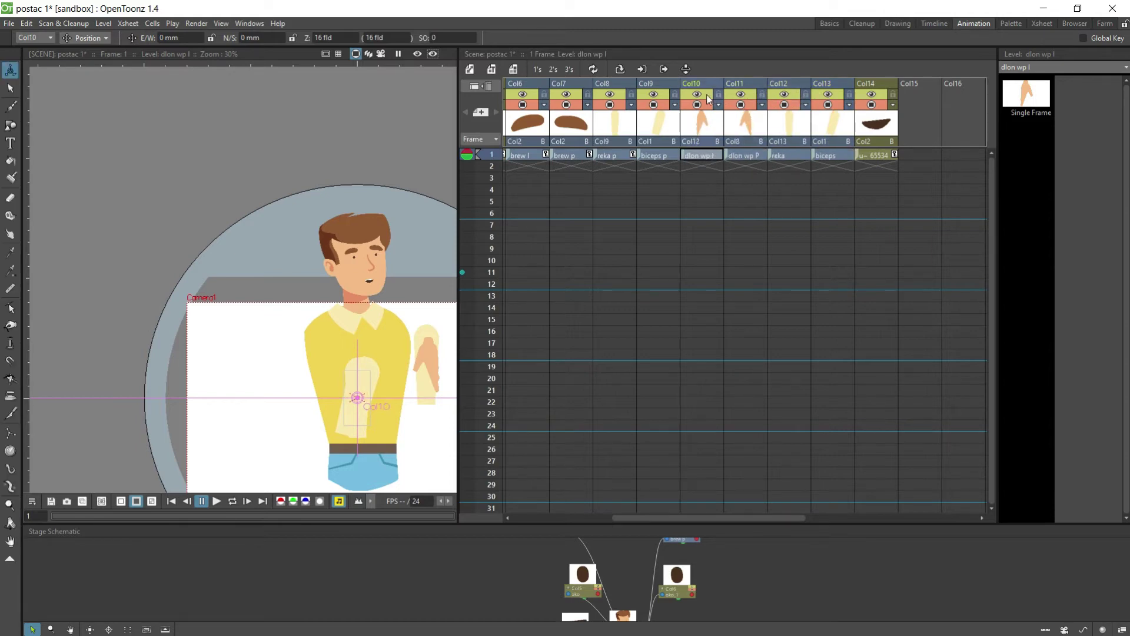
left_click(746, 90)
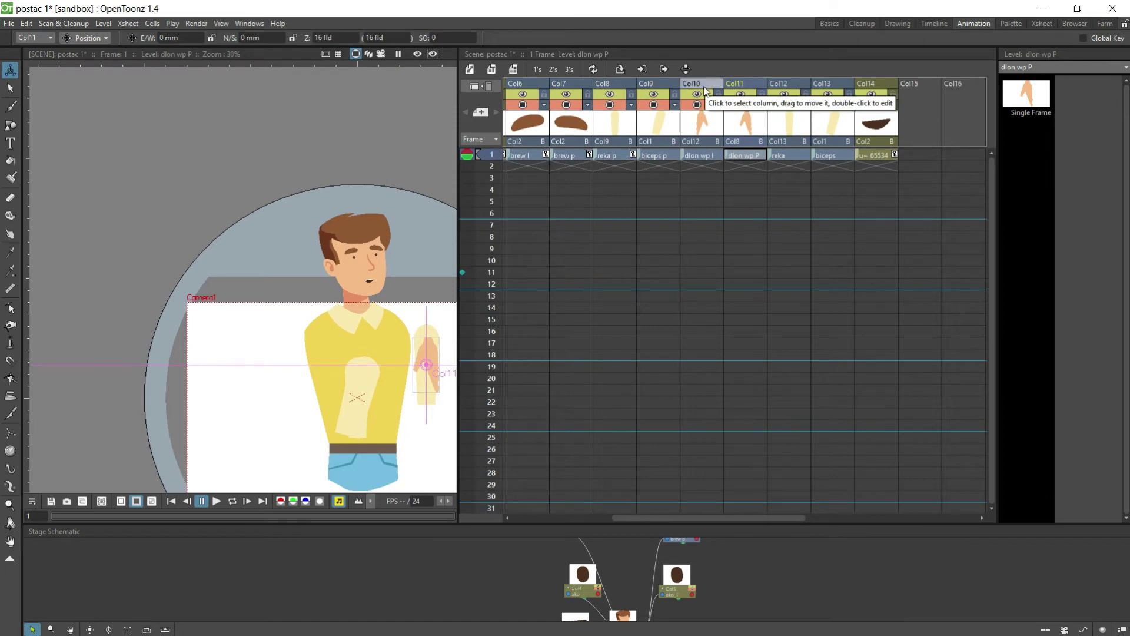
left_click_drag(705, 90, 823, 89)
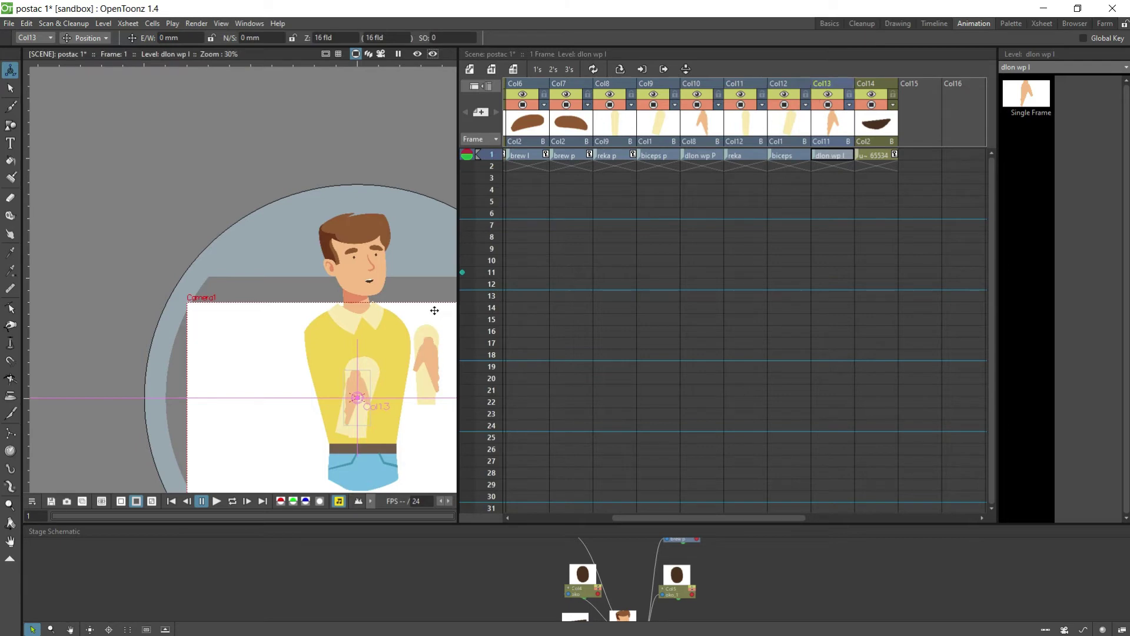
Step: Widen the viewer and move the biceps p upper arm clear of the torso, to about E/W 147.85 mm, N/S 50.44 mm
scroll(419, 449, "up", 1)
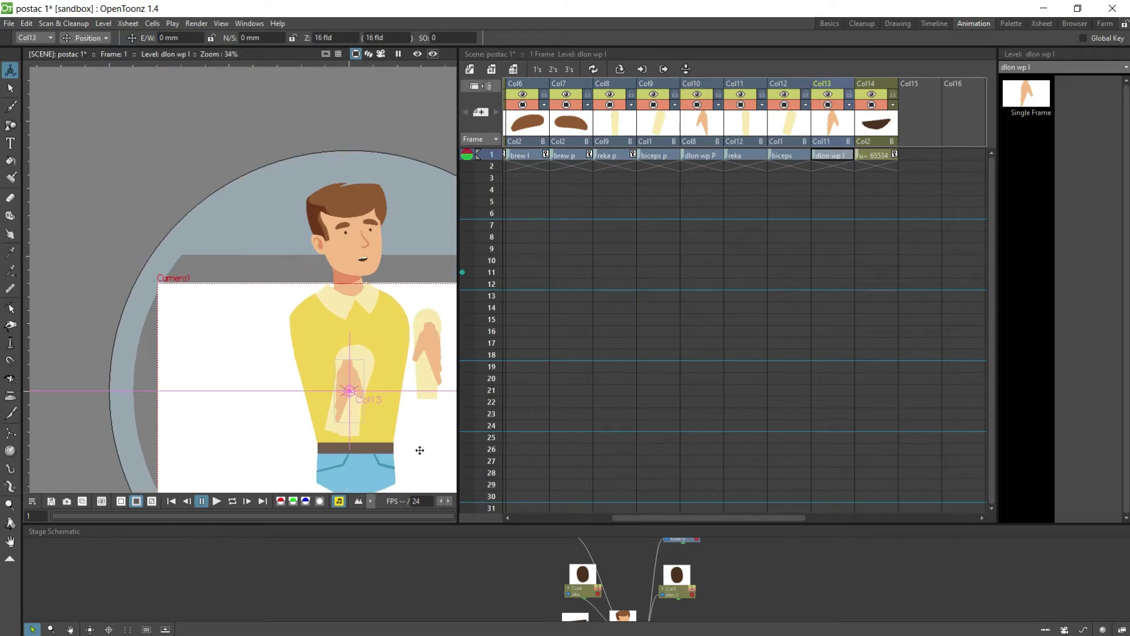
left_click_drag(463, 370, 906, 371)
scroll(530, 389, "up", 2)
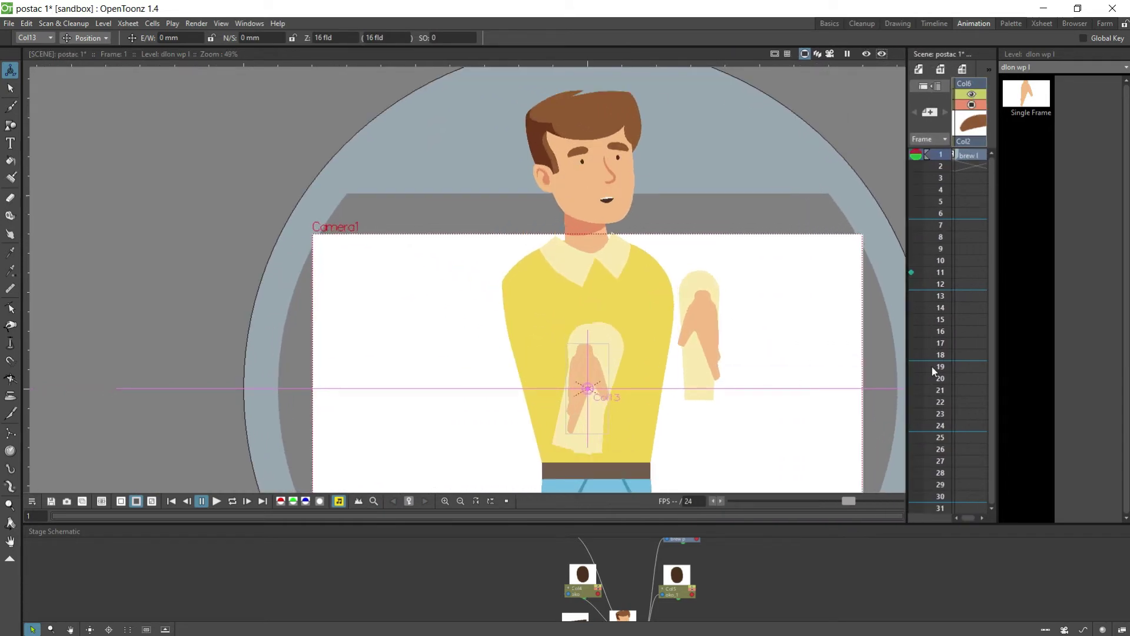
left_click_drag(907, 319, 615, 317)
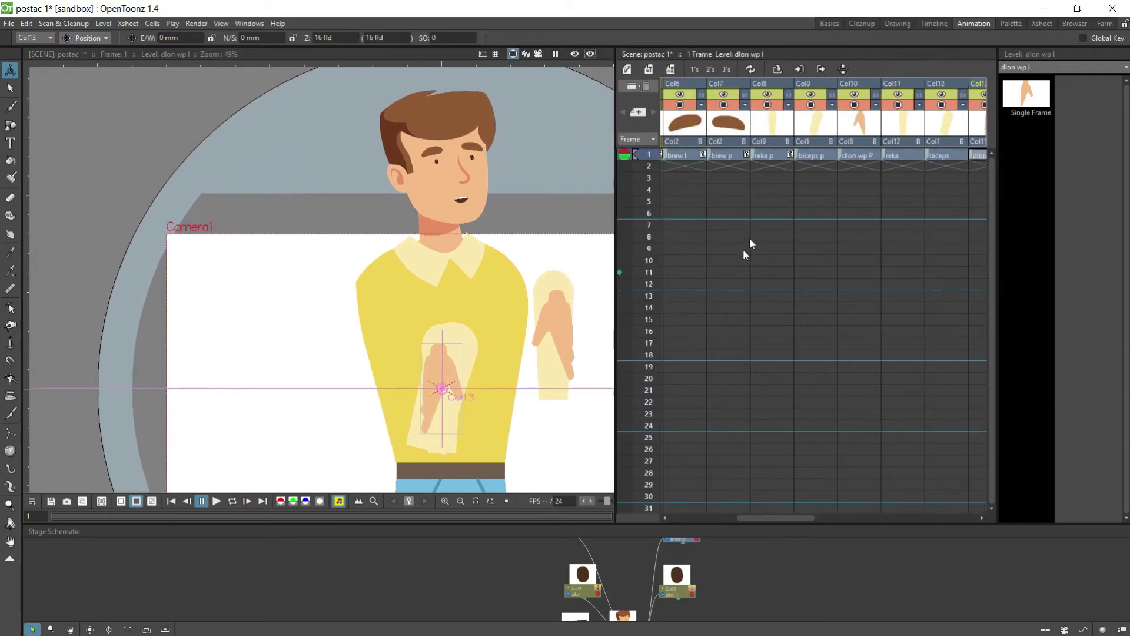
left_click(764, 157)
left_click(817, 156)
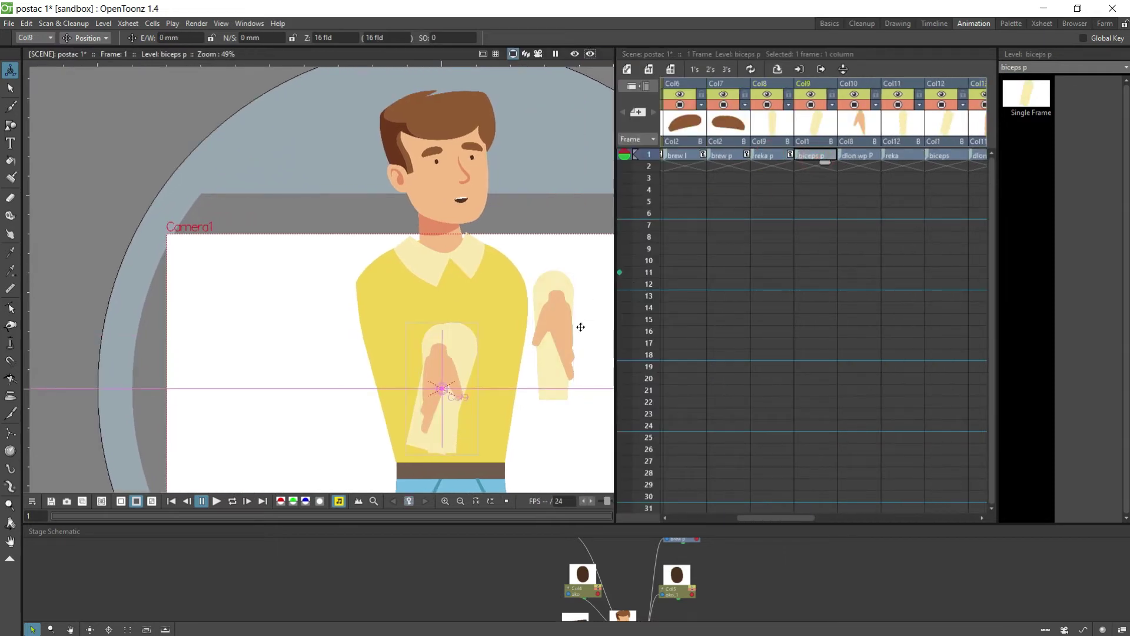
left_click_drag(550, 336, 665, 313)
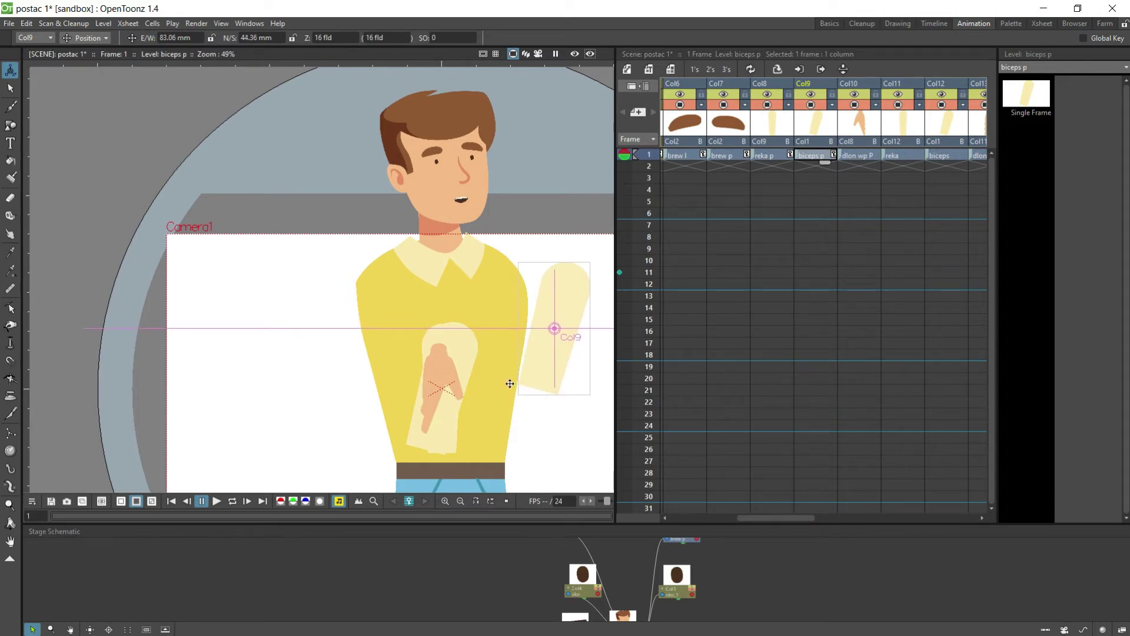
key("space")
left_click_drag(555, 391, 318, 398)
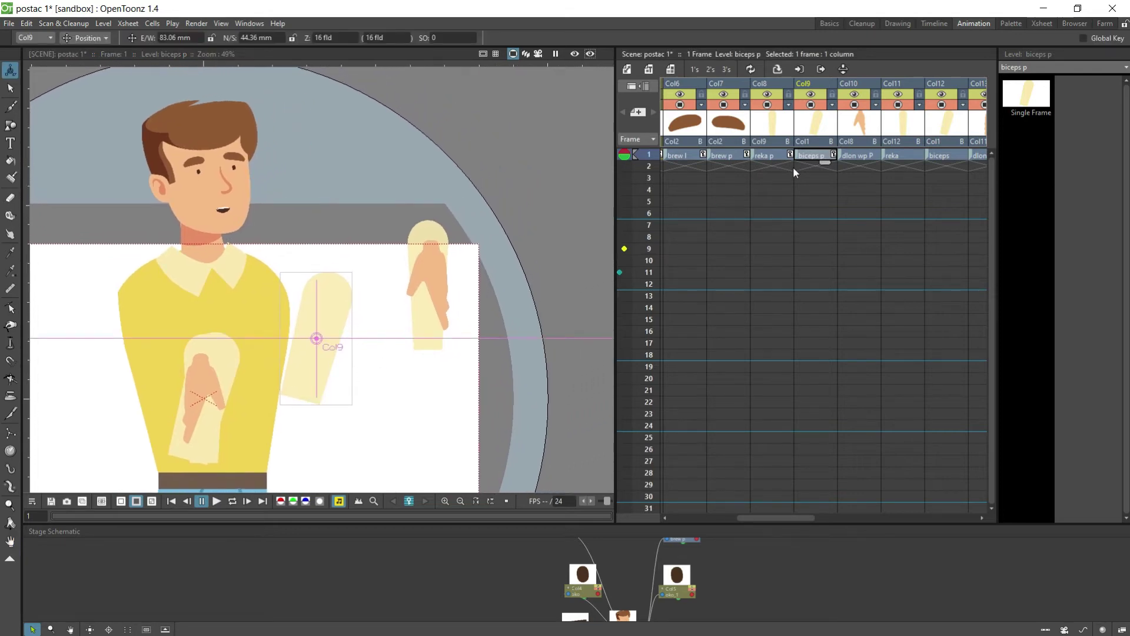
key("space")
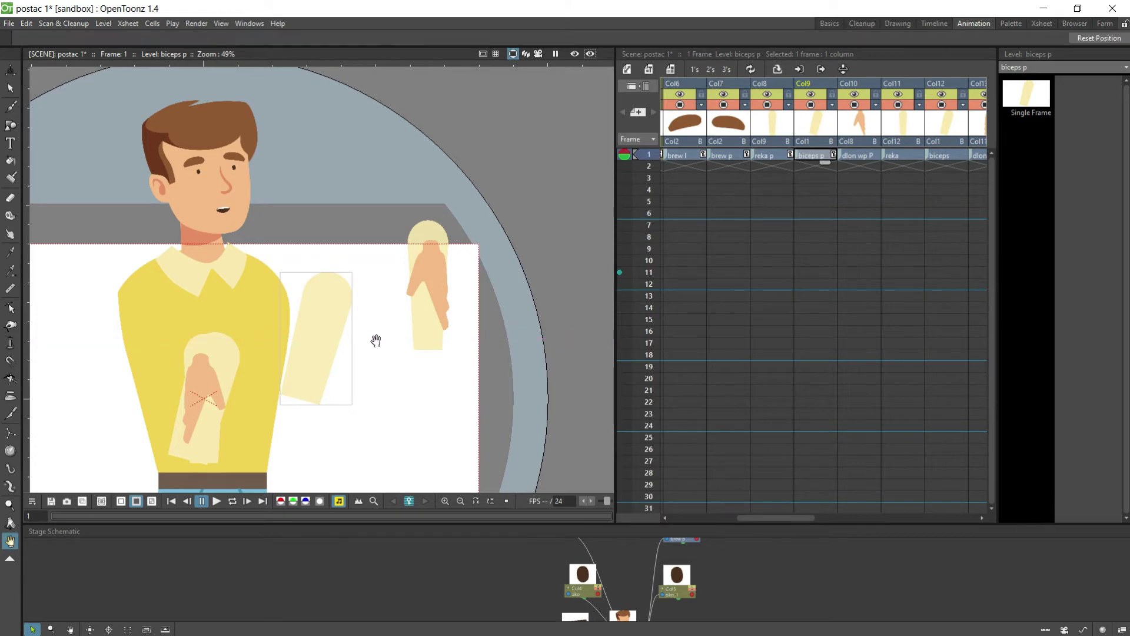
key("space")
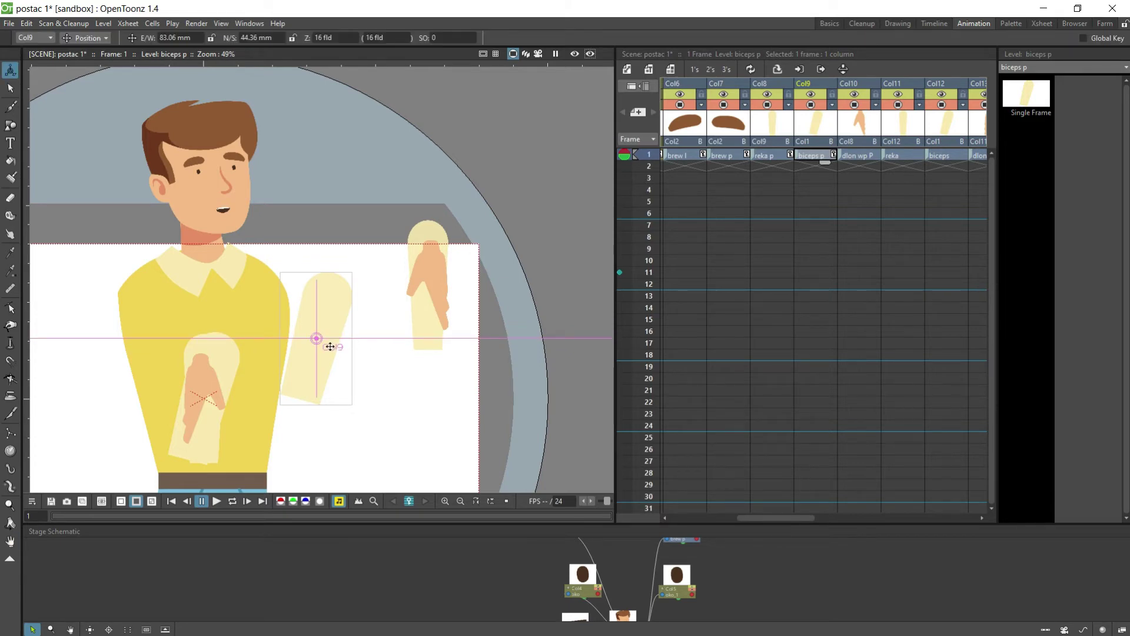
left_click_drag(330, 347, 418, 339)
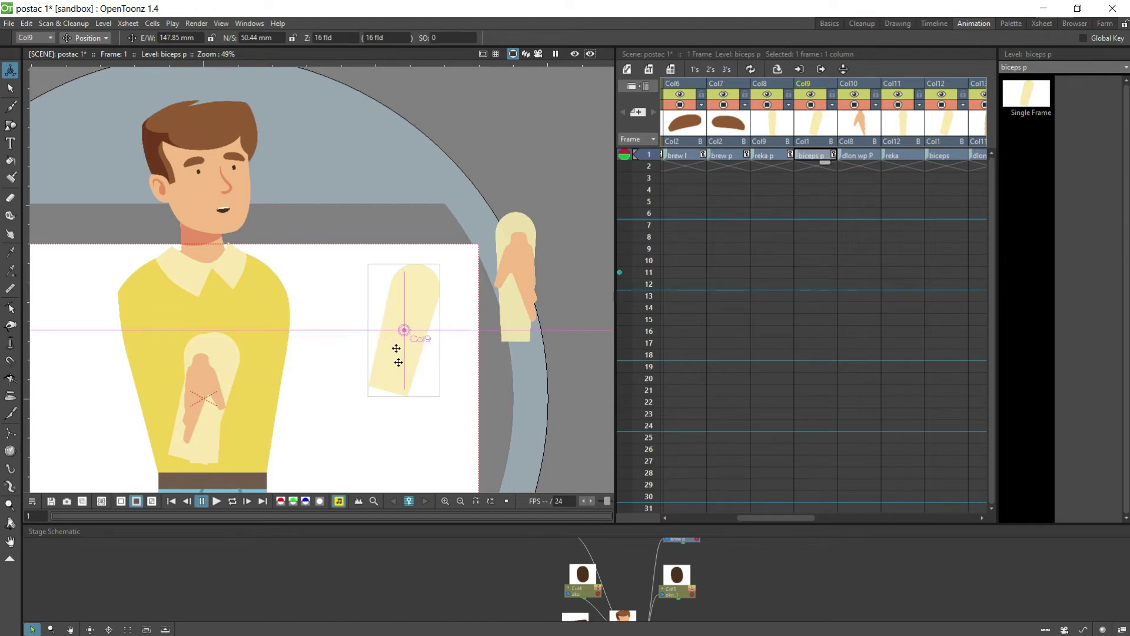
Step: Place the center point of biceps p at its rounded shoulder end, about E/W 7.83 mm, N/S 30.87 mm
left_click(86, 37)
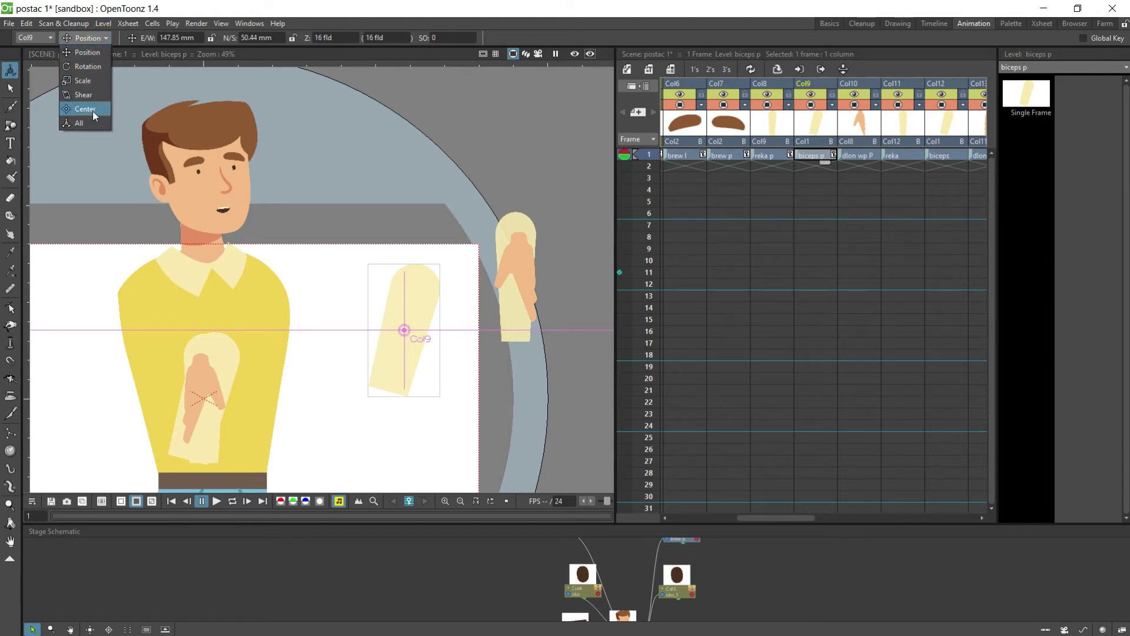
left_click(93, 111)
left_click_drag(409, 343, 417, 297)
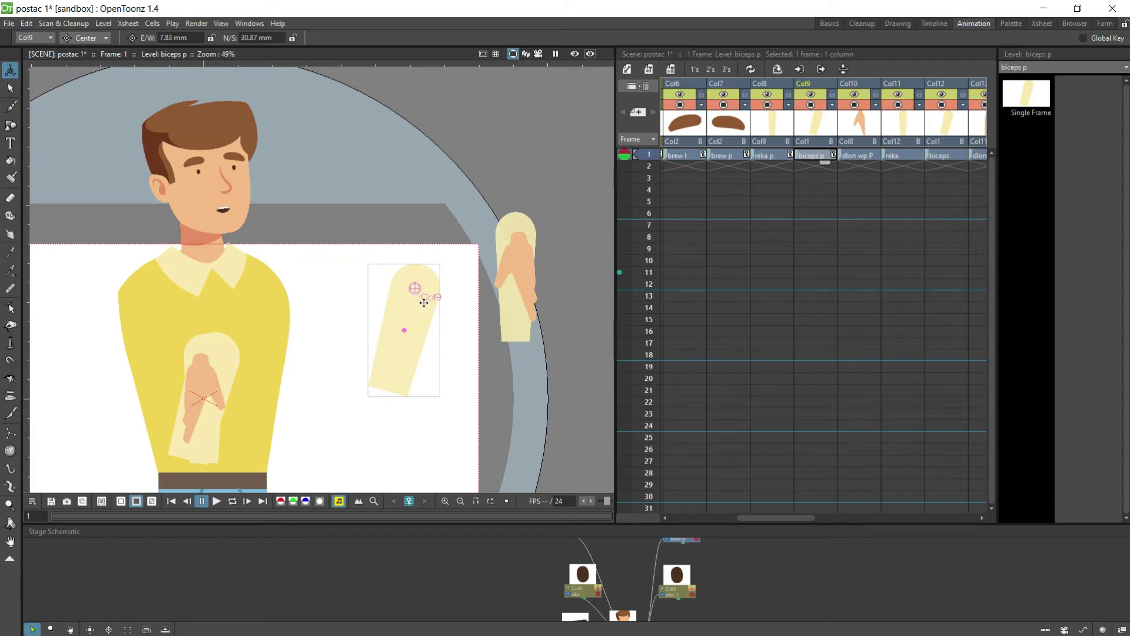
Step: Rotate the biceps p upper arm to about 14.66° so that it hangs vertically
left_click(101, 42)
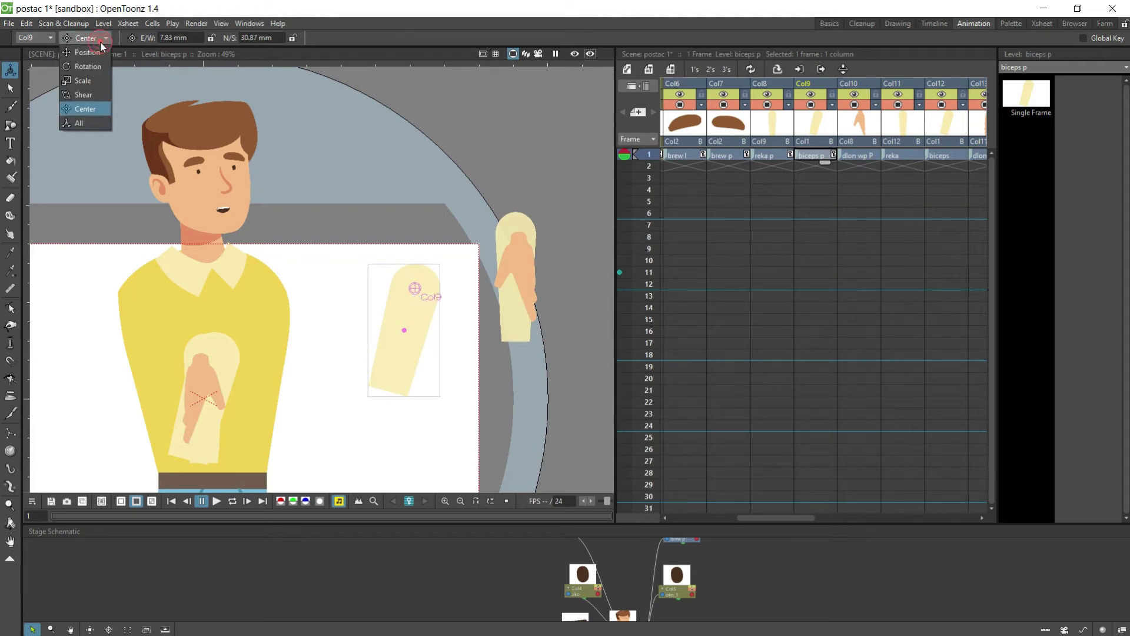
left_click(90, 67)
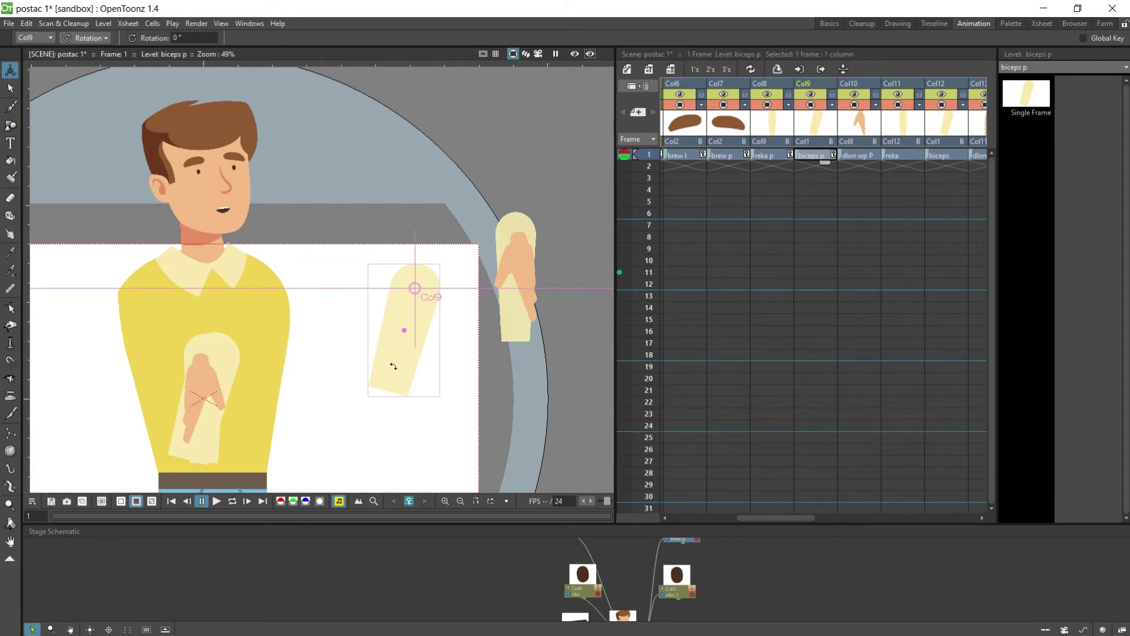
left_click_drag(400, 380, 435, 367)
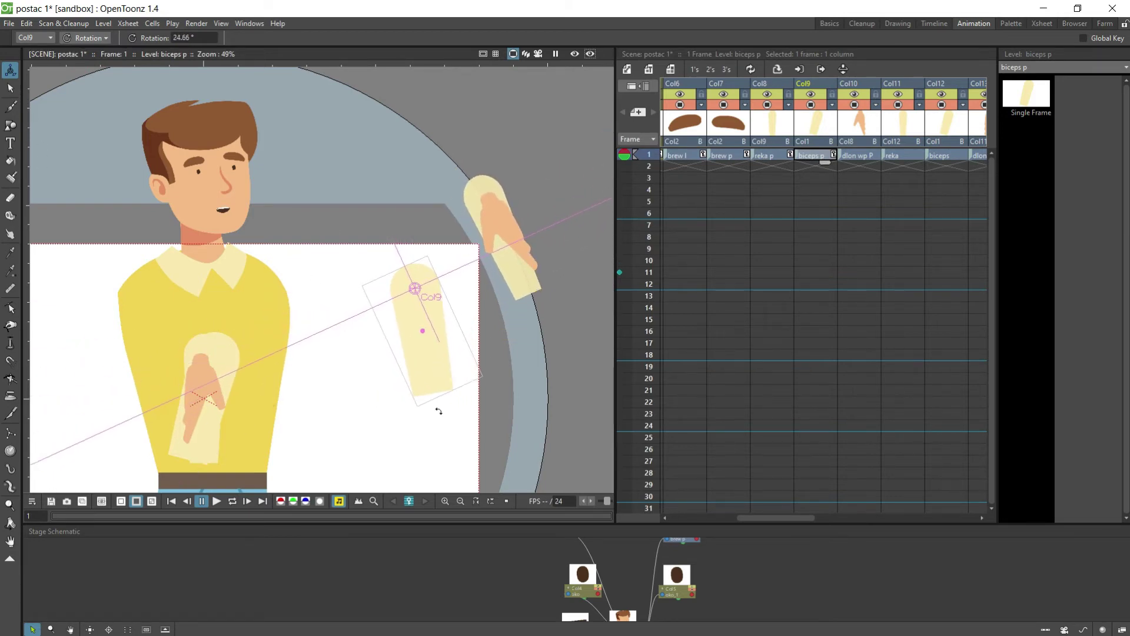
left_click_drag(436, 382, 420, 383)
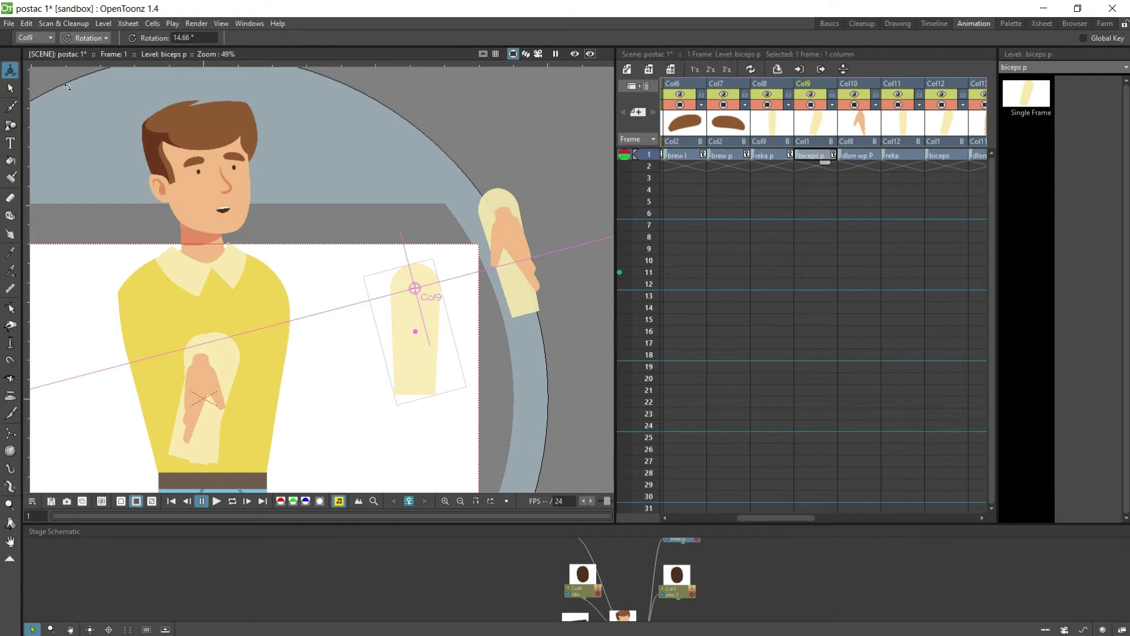
Step: Rotate the reka p forearm to about -16.41° and move it beneath biceps p, to about E/W -18.67 mm, N/S -73.15 mm
left_click(768, 158)
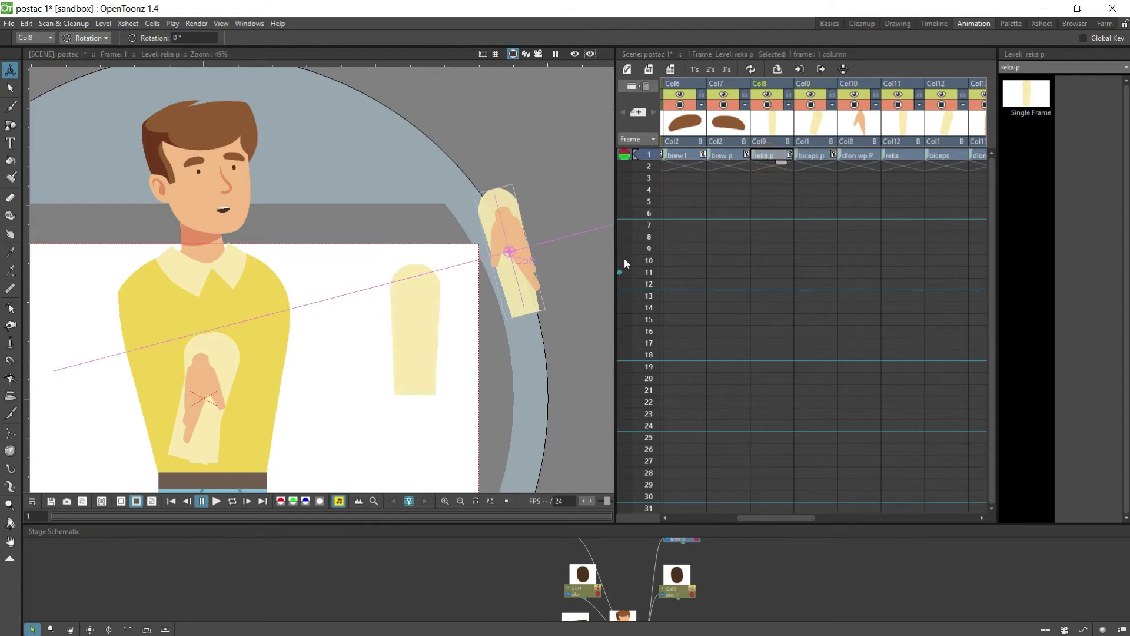
left_click_drag(521, 312, 520, 334)
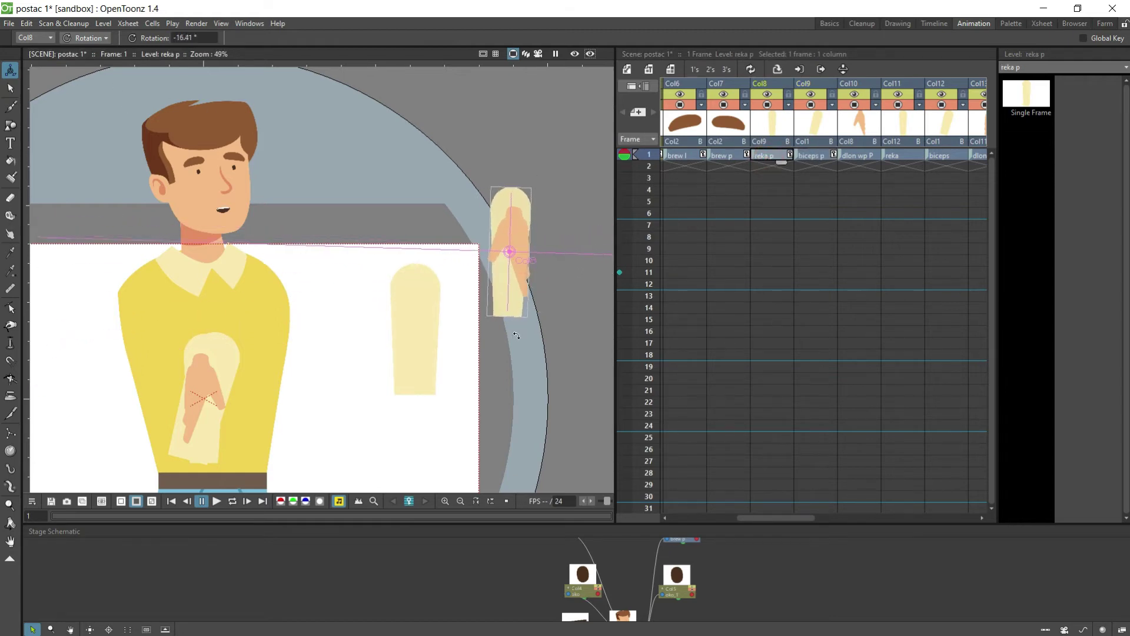
left_click(85, 38)
left_click(95, 50)
left_click_drag(503, 286, 420, 466)
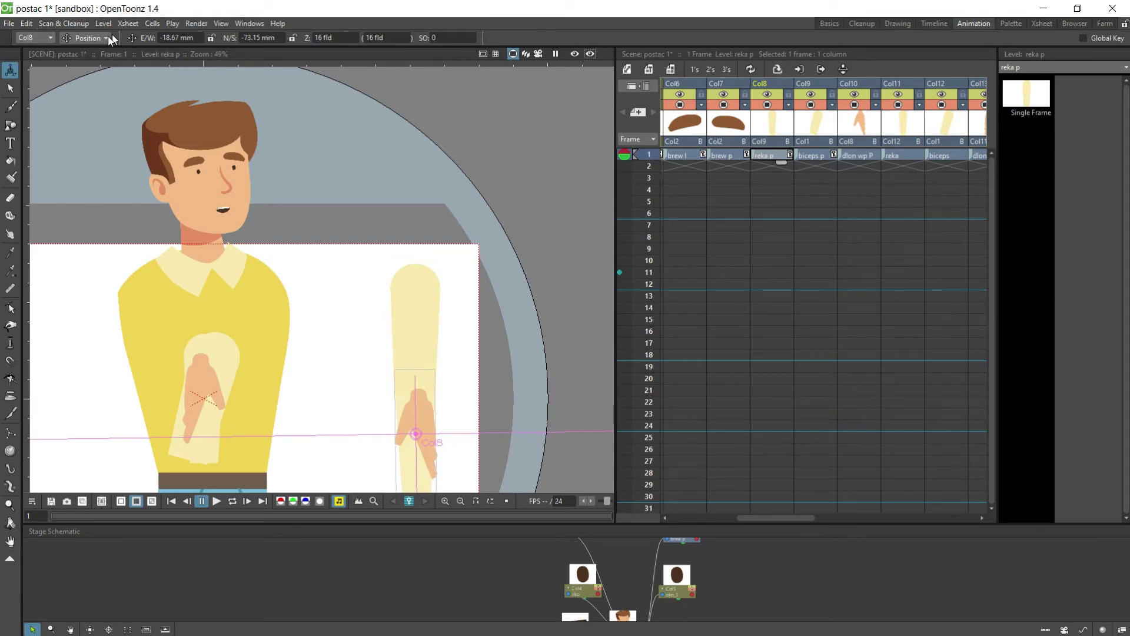
Step: Place the center point of reka p near its upper end and shift the forearm aside to about E/W 17.04 mm, N/S -77.54 mm
left_click(86, 38)
left_click(89, 109)
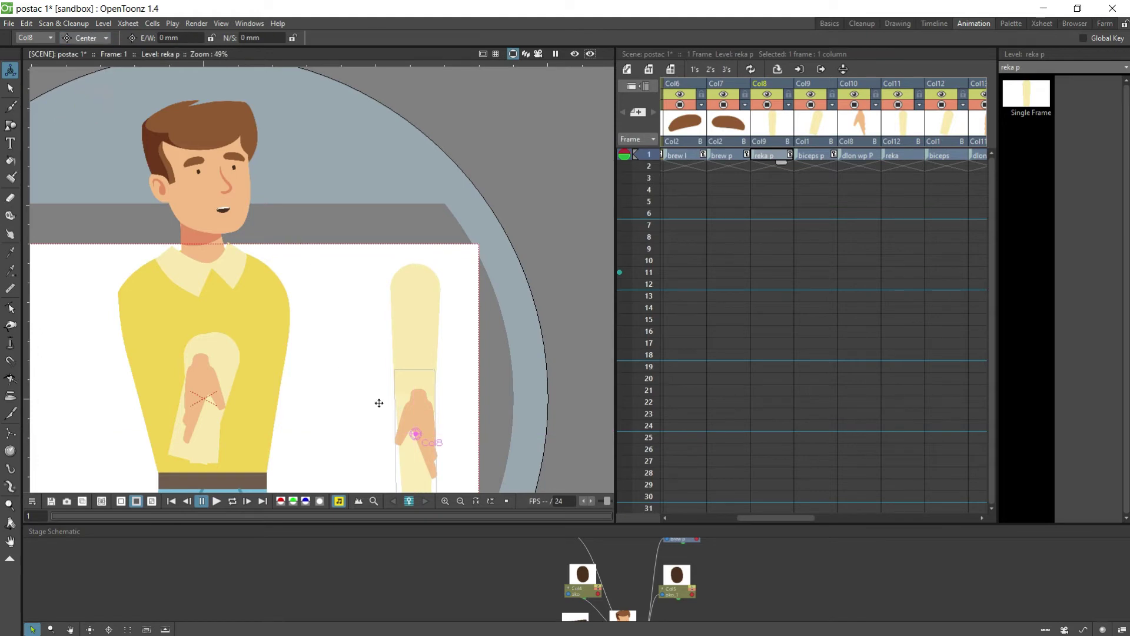
left_click_drag(415, 434, 415, 385)
left_click(90, 39)
left_click(88, 52)
left_click_drag(403, 436, 451, 430)
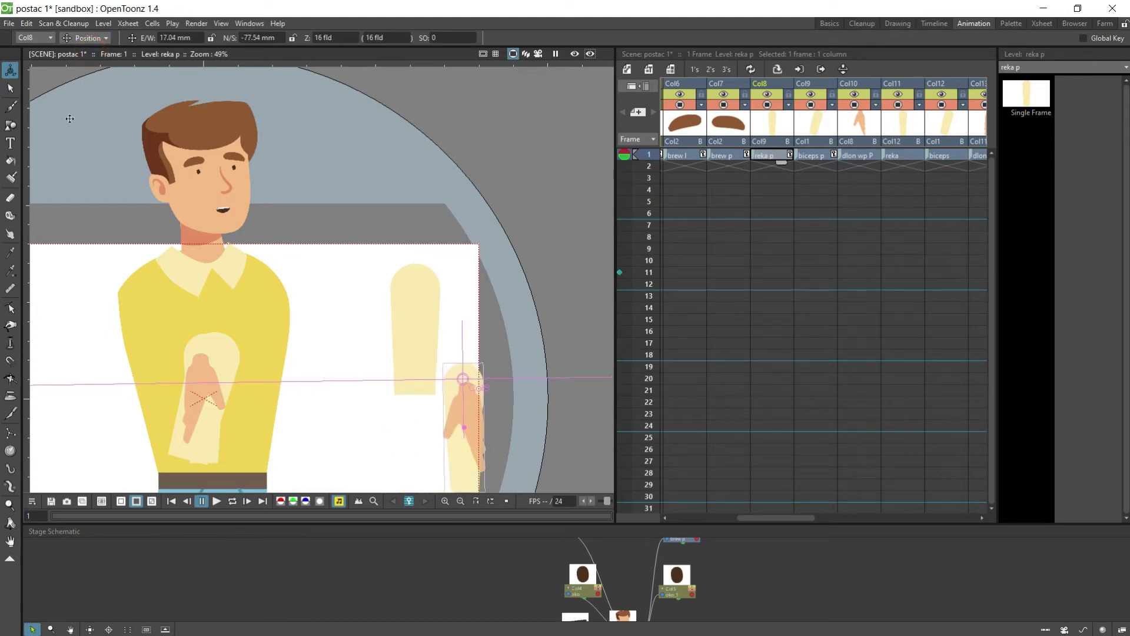
Step: Adjust the reka p center to about E/W 0.44 mm, N/S 30.87 mm and move the forearm back under biceps p, about E/W -18.65 mm, N/S -71.36 mm
left_click(106, 39)
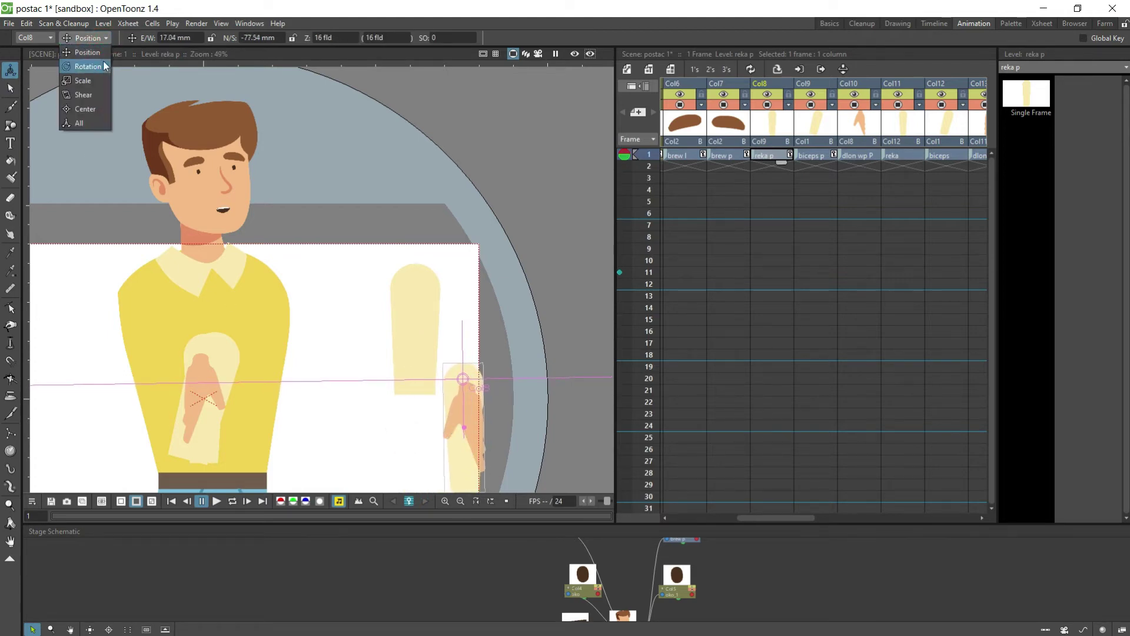
left_click(98, 110)
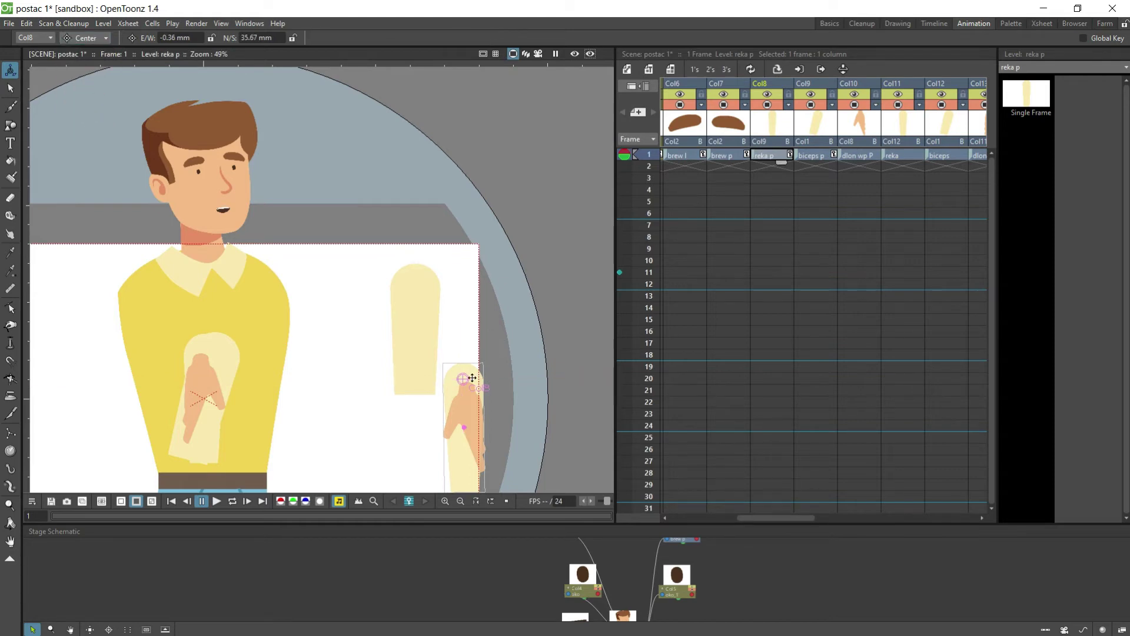
left_click_drag(465, 381, 467, 385)
left_click(105, 38)
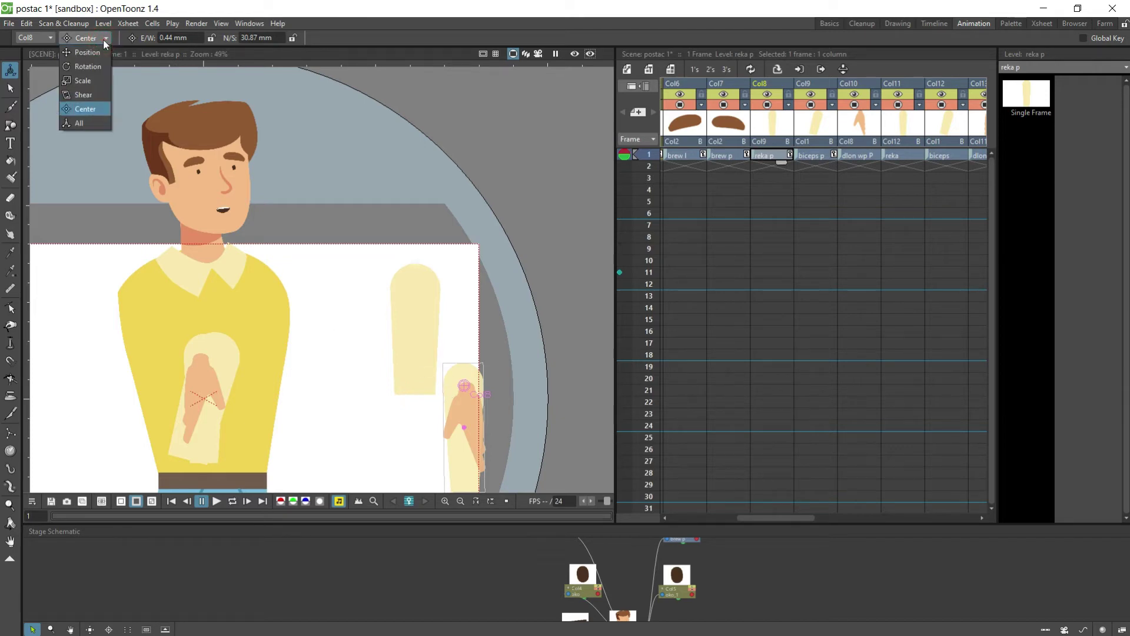
left_click(93, 55)
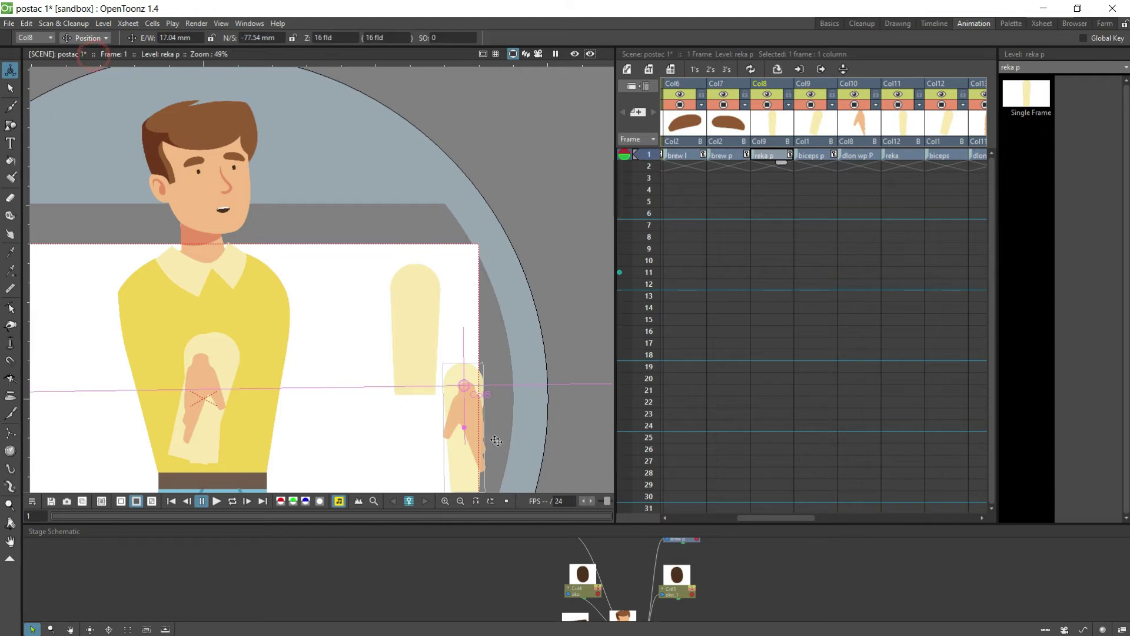
left_click_drag(461, 428, 417, 432)
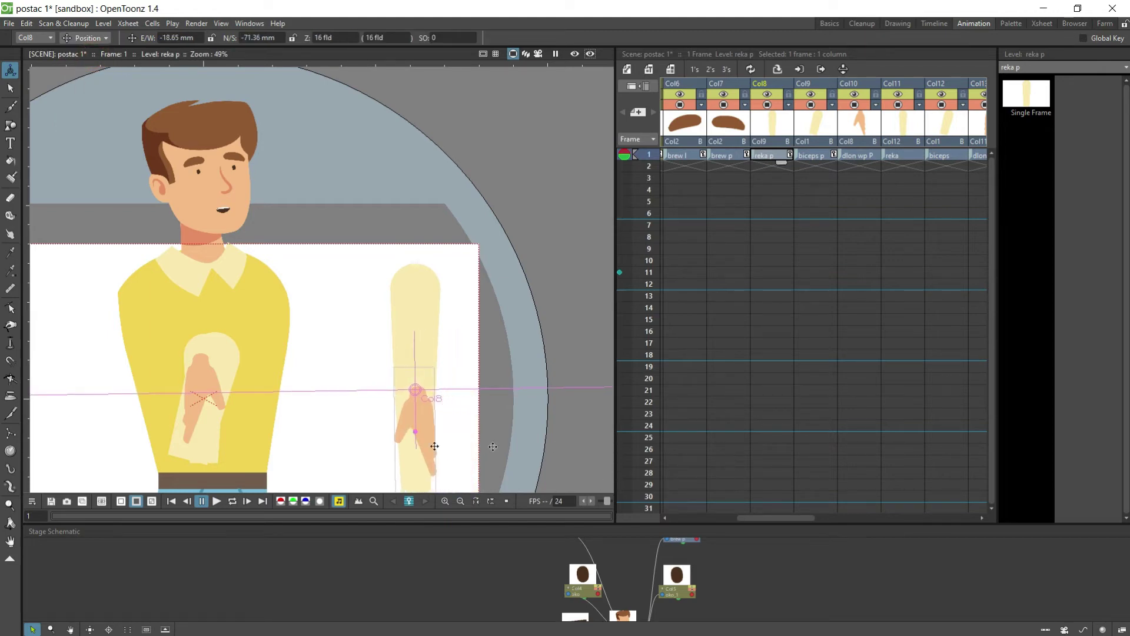
Step: Move the dlon wp P hand to the forearm's lower end, about E/W -2.39 mm, N/S -73.77 mm, and reorder its column before reka p
scroll(423, 433, "down", 3)
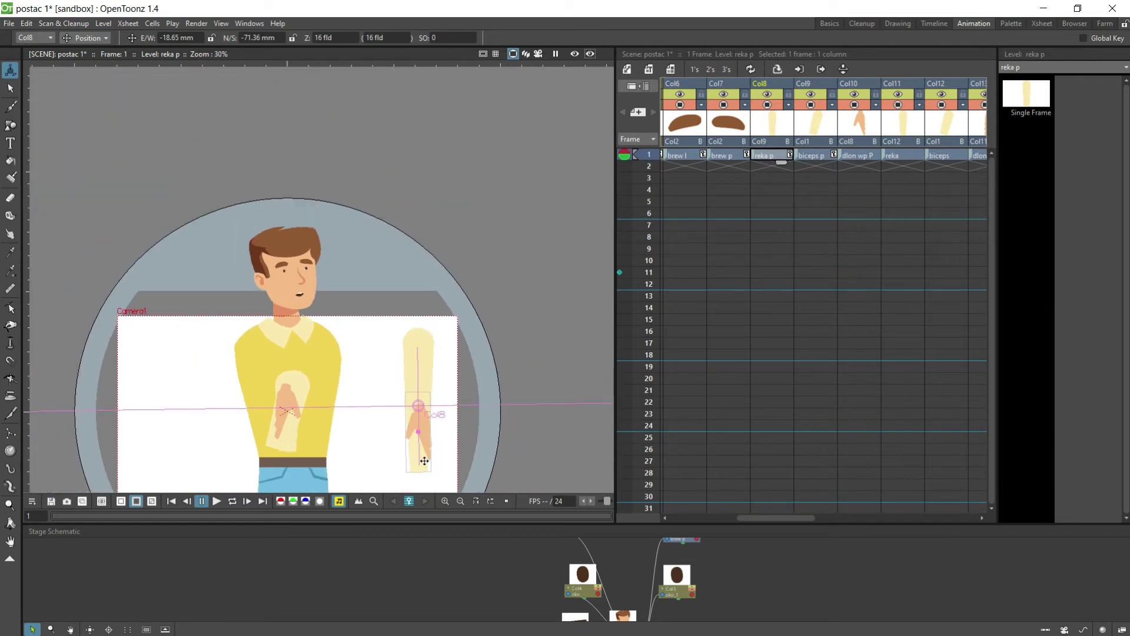
left_click_drag(452, 454, 454, 303)
left_click(858, 154)
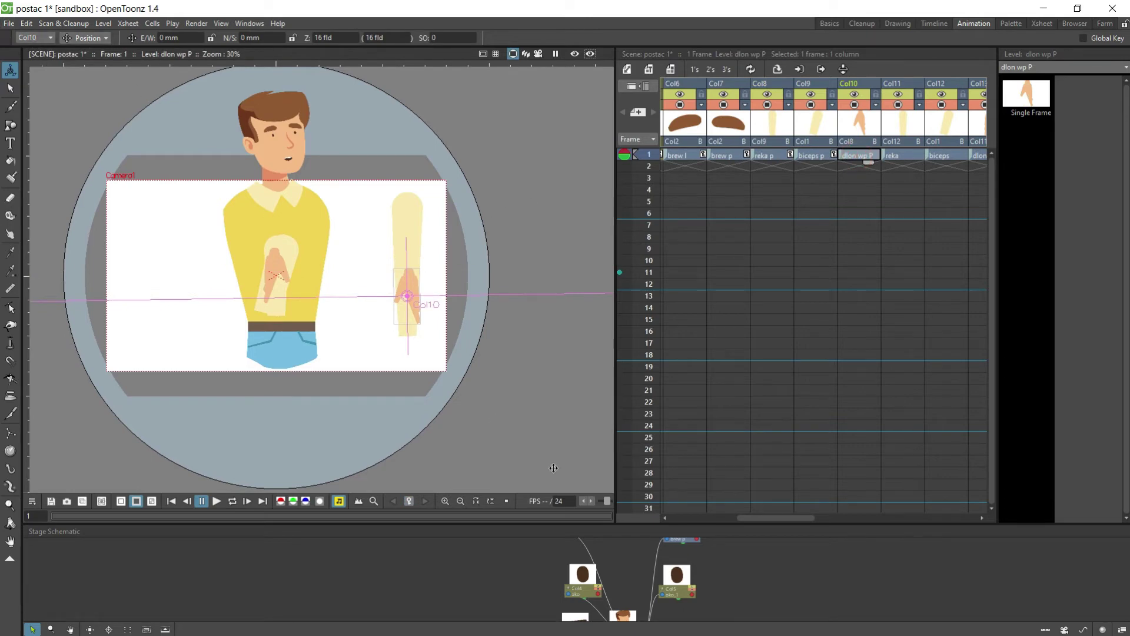
left_click_drag(414, 309, 428, 364)
scroll(412, 366, "up", 4)
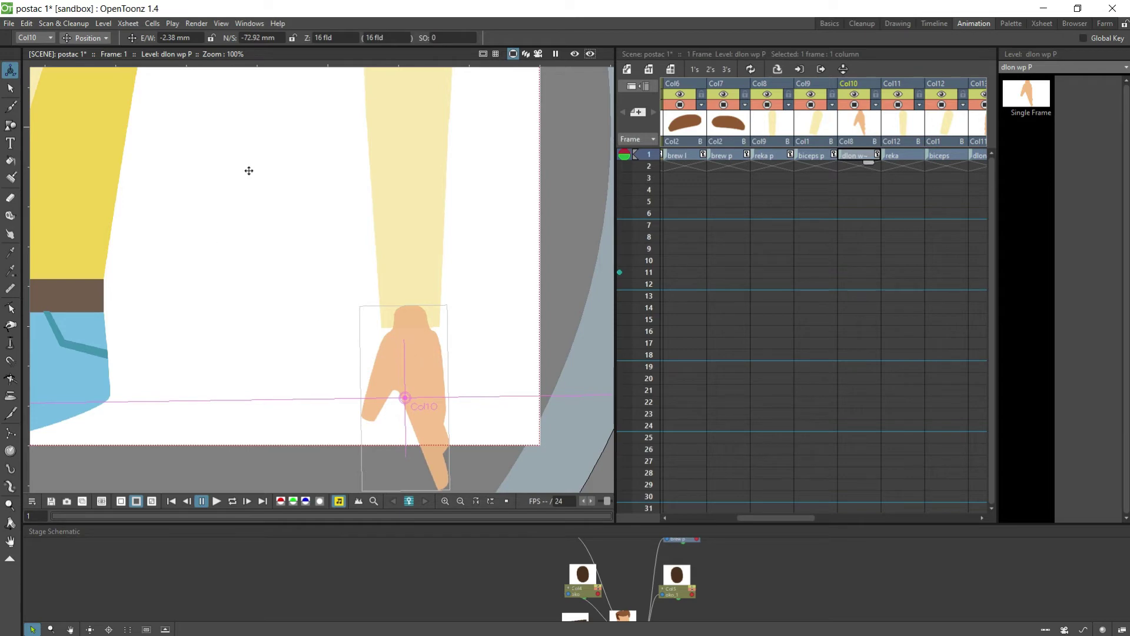
left_click_drag(856, 85, 772, 88)
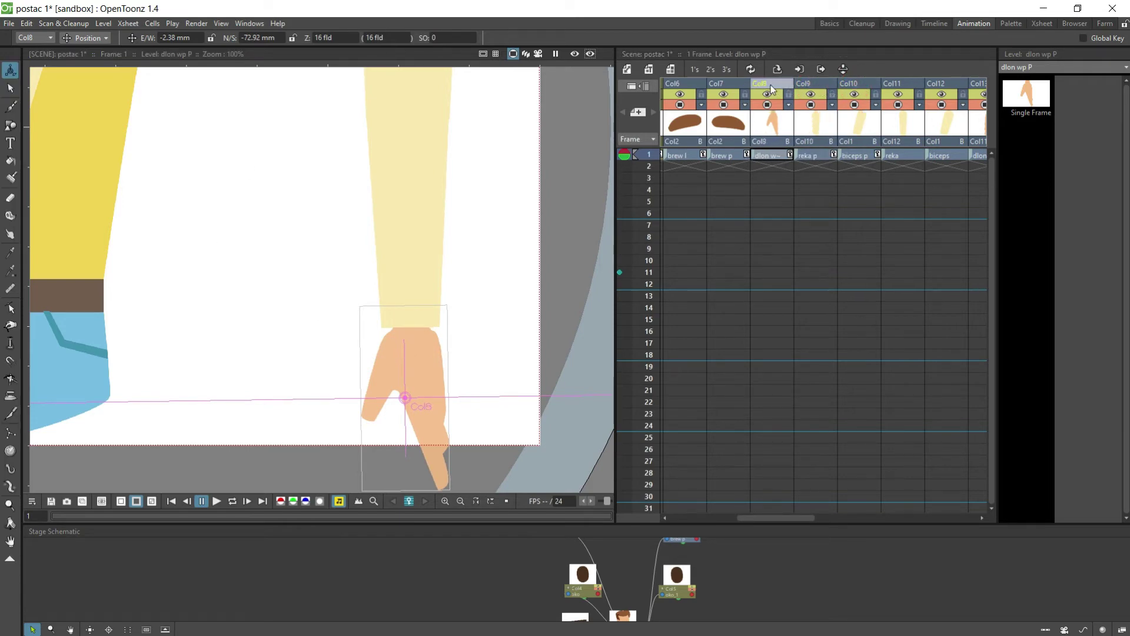
left_click_drag(408, 373, 410, 376)
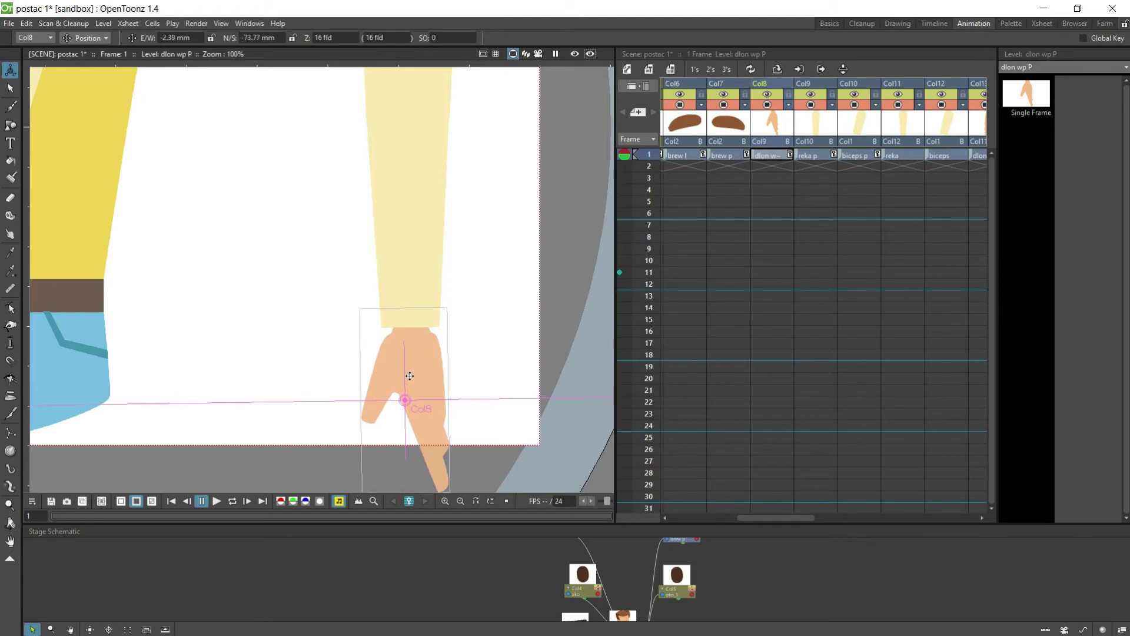
Step: Place the dlon wp P center point at the wrist, about E/W 3.13 mm, N/S 26.84 mm, and rotate the hand to about -1.33°
left_click(86, 38)
left_click(103, 109)
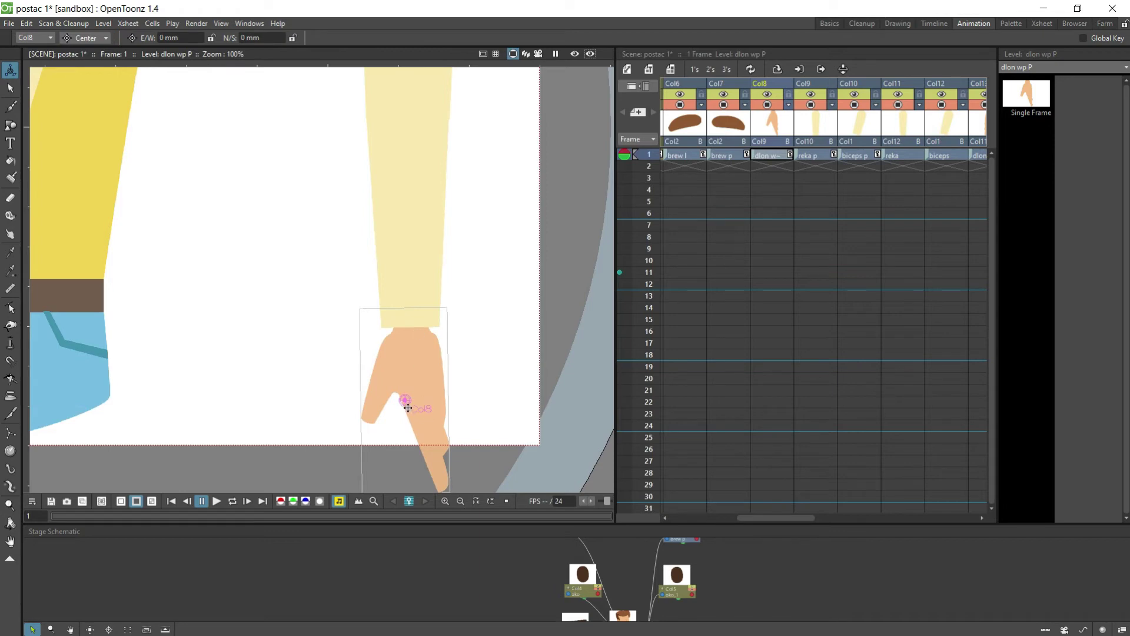
left_click_drag(405, 400, 416, 328)
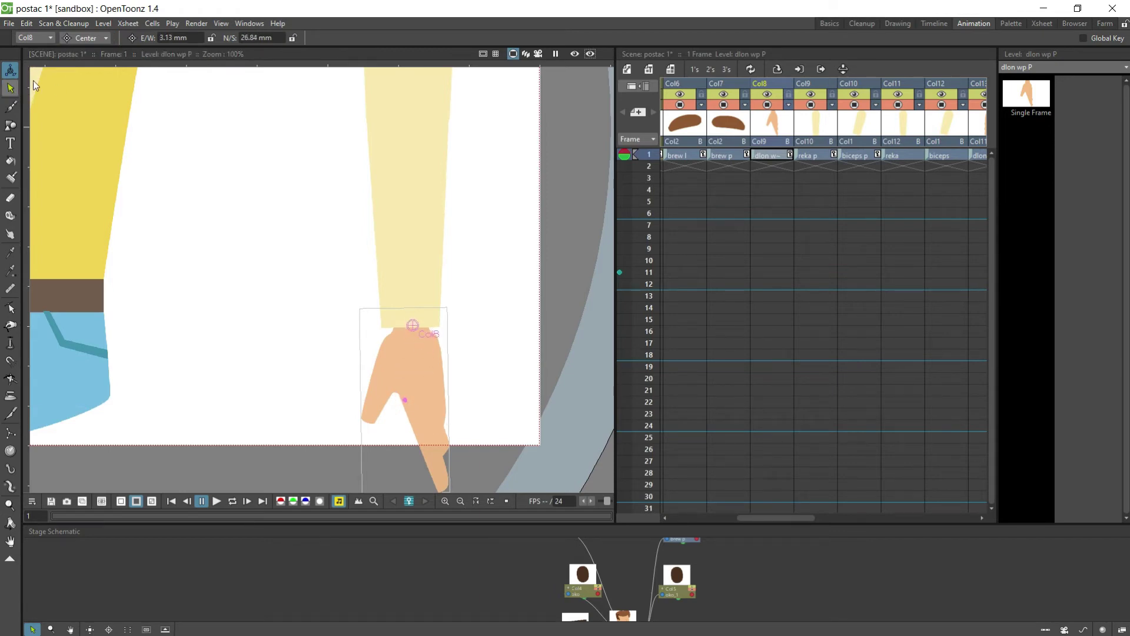
left_click(91, 41)
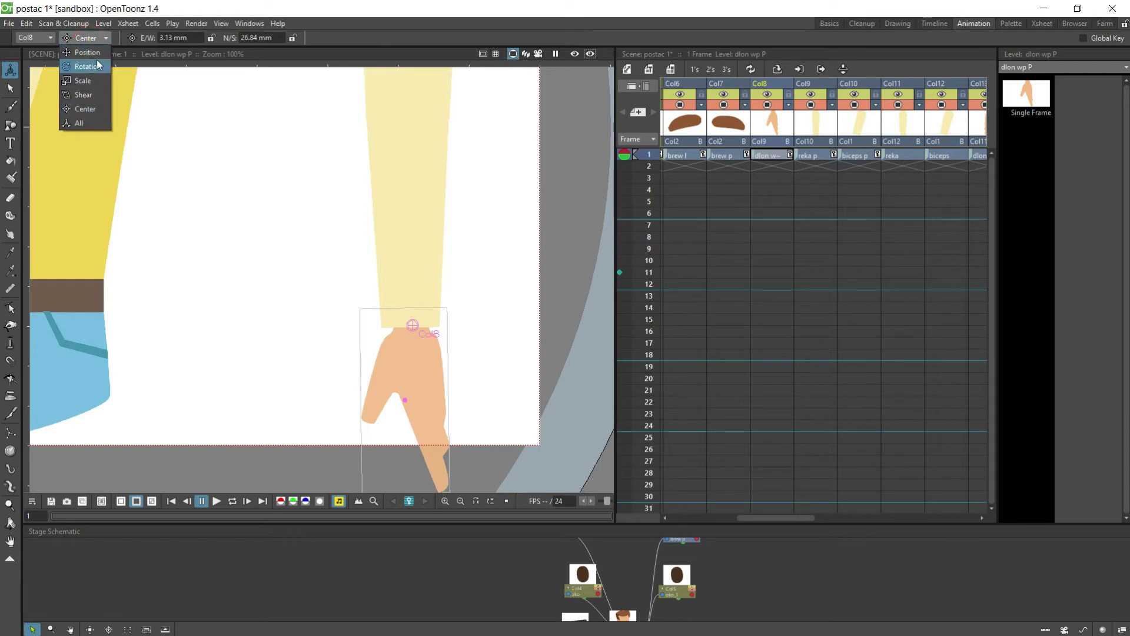
left_click(89, 66)
mouse_move(469, 426)
left_mouse_down()
mouse_move(444, 429)
mouse_move(494, 418)
mouse_move(444, 434)
mouse_move(470, 426)
mouse_move(487, 401)
mouse_move(474, 406)
left_mouse_up()
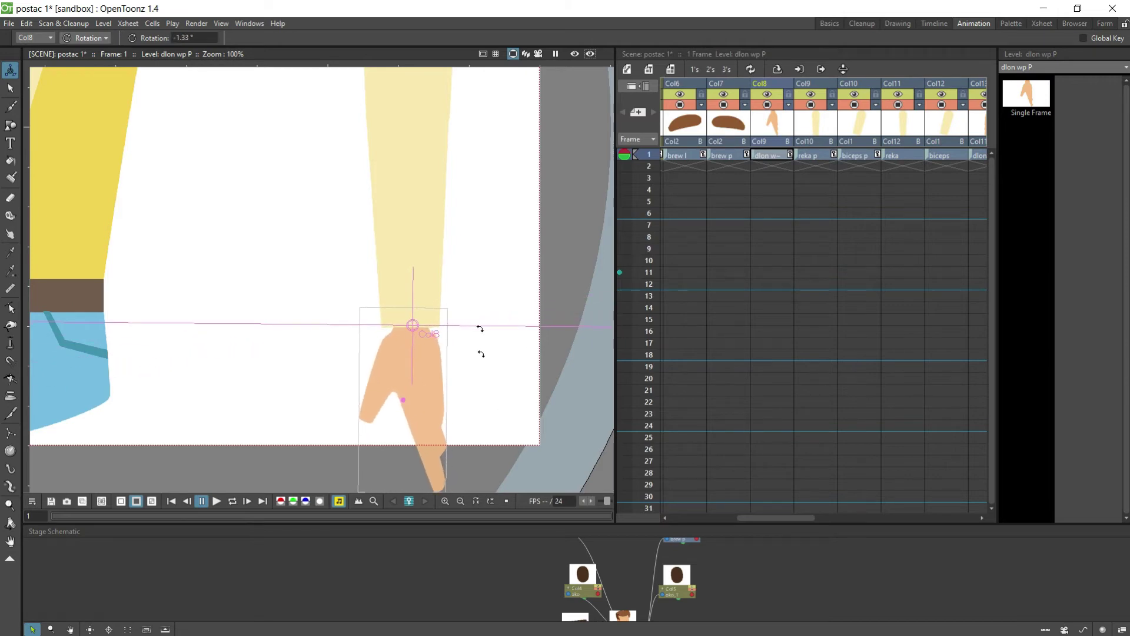
Step: Rotate the reka p forearm to about -15.05° around its elbow center
scroll(423, 171, "up", 1)
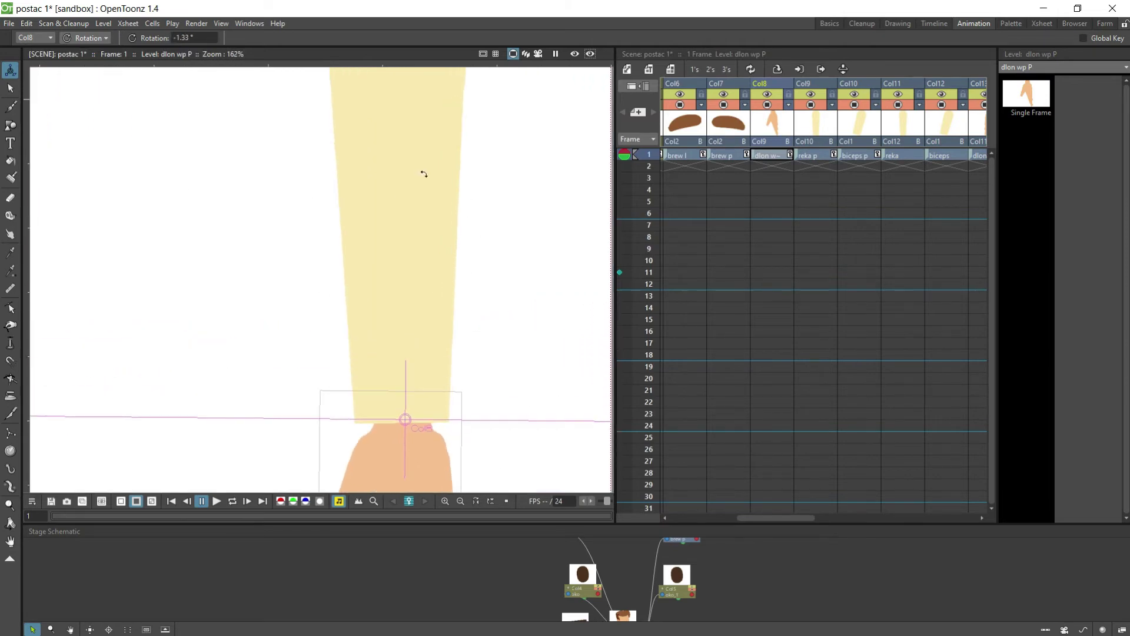
scroll(437, 126, "down", 4)
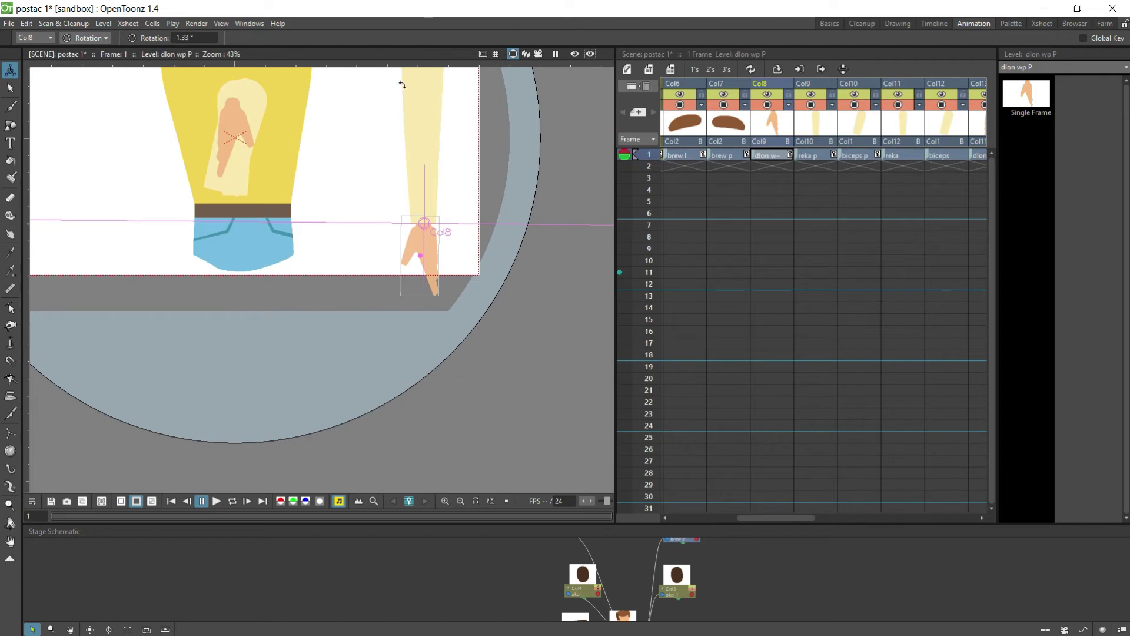
key("space")
left_click_drag(378, 126, 375, 278)
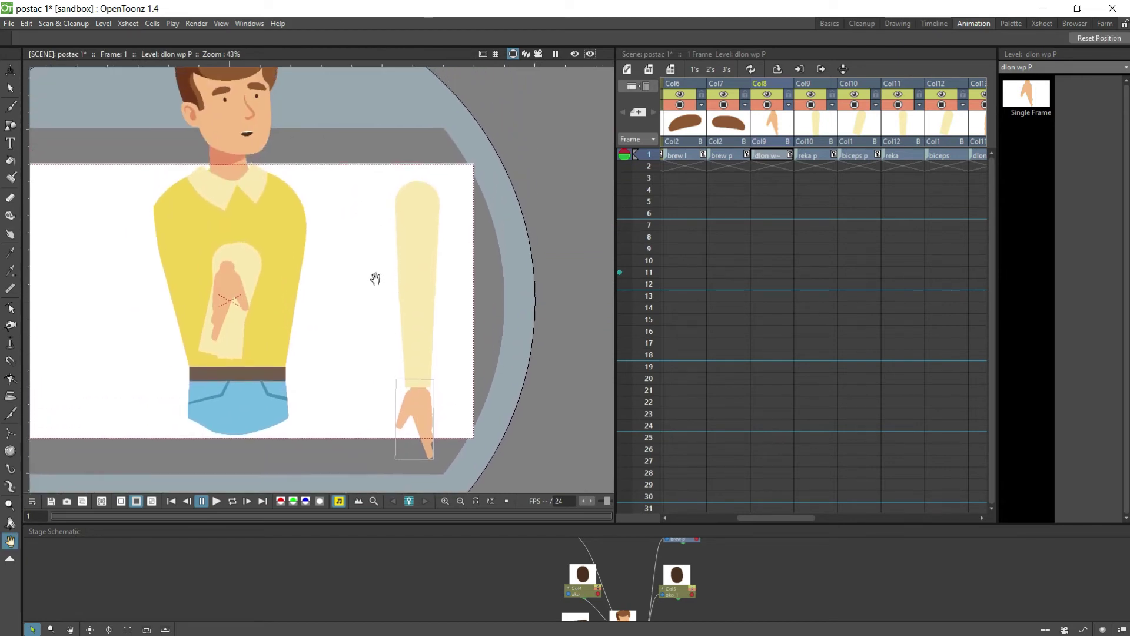
left_click(813, 156)
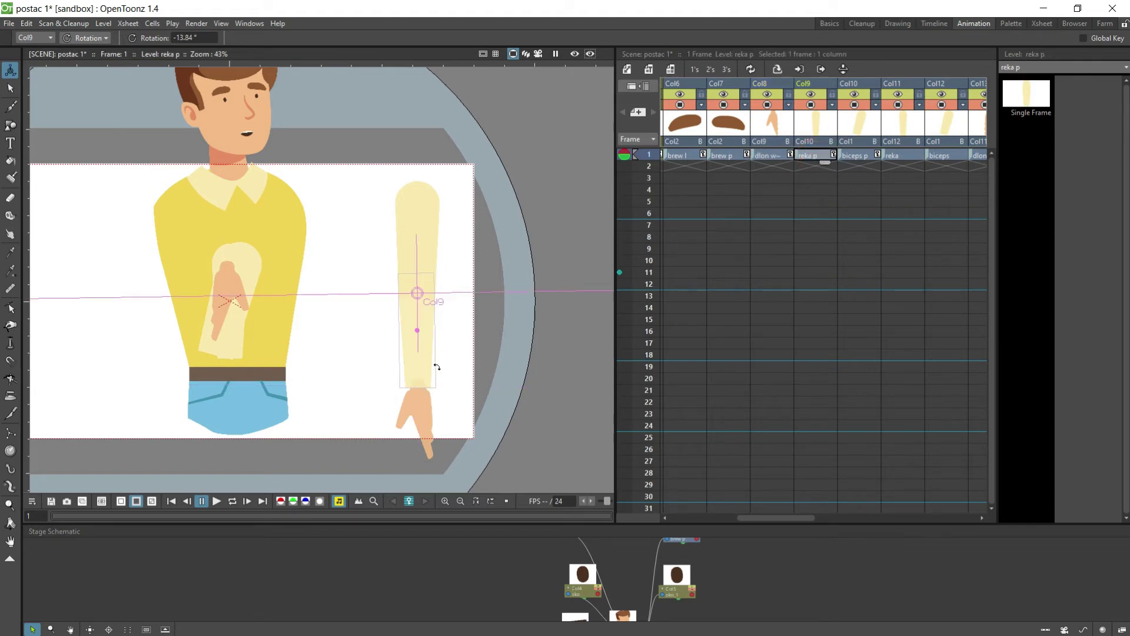
mouse_move(437, 367)
left_mouse_down()
mouse_move(475, 317)
mouse_move(449, 365)
mouse_move(379, 368)
mouse_move(361, 353)
mouse_move(393, 374)
mouse_move(449, 366)
mouse_move(474, 326)
mouse_move(499, 333)
mouse_move(509, 303)
mouse_move(497, 334)
mouse_move(427, 359)
mouse_move(388, 361)
mouse_move(383, 338)
mouse_move(447, 361)
mouse_move(459, 348)
mouse_move(434, 352)
left_mouse_up()
scroll(403, 288, "up", 3)
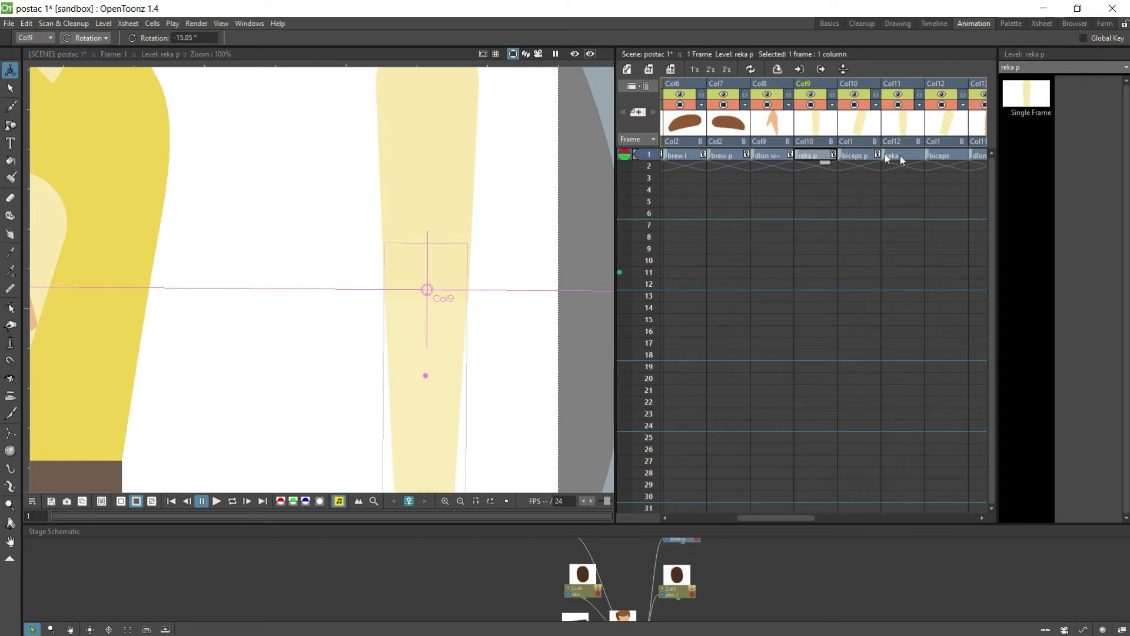
Step: Rotate the biceps p upper arm to about 18.35° around its shoulder center
left_click(847, 155)
scroll(521, 179, "down", 3)
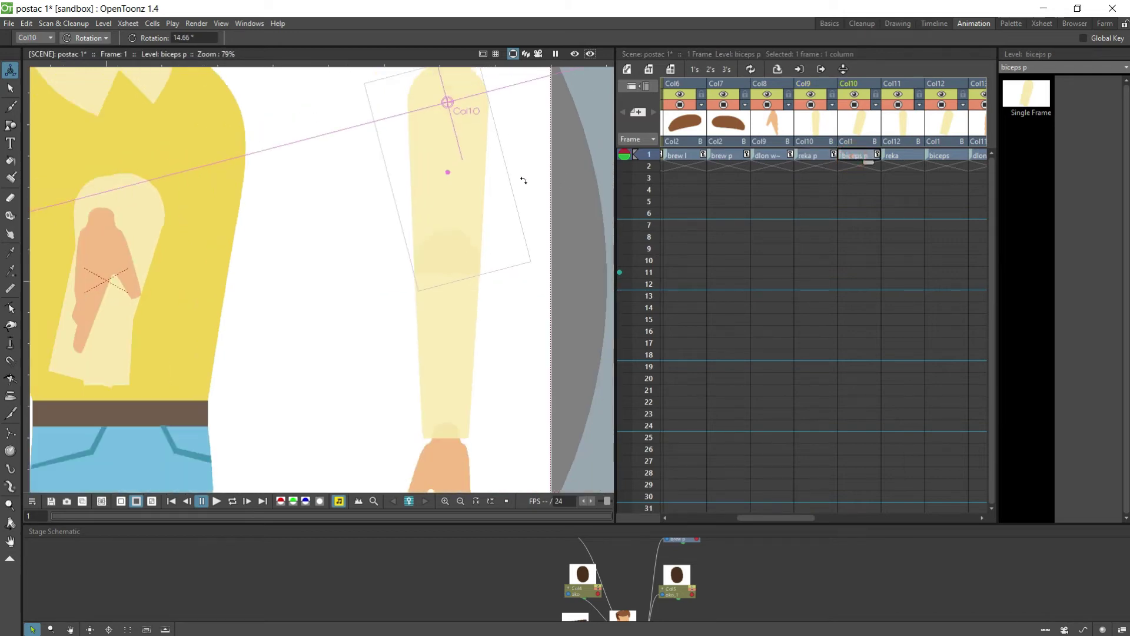
left_click_drag(479, 236, 471, 206)
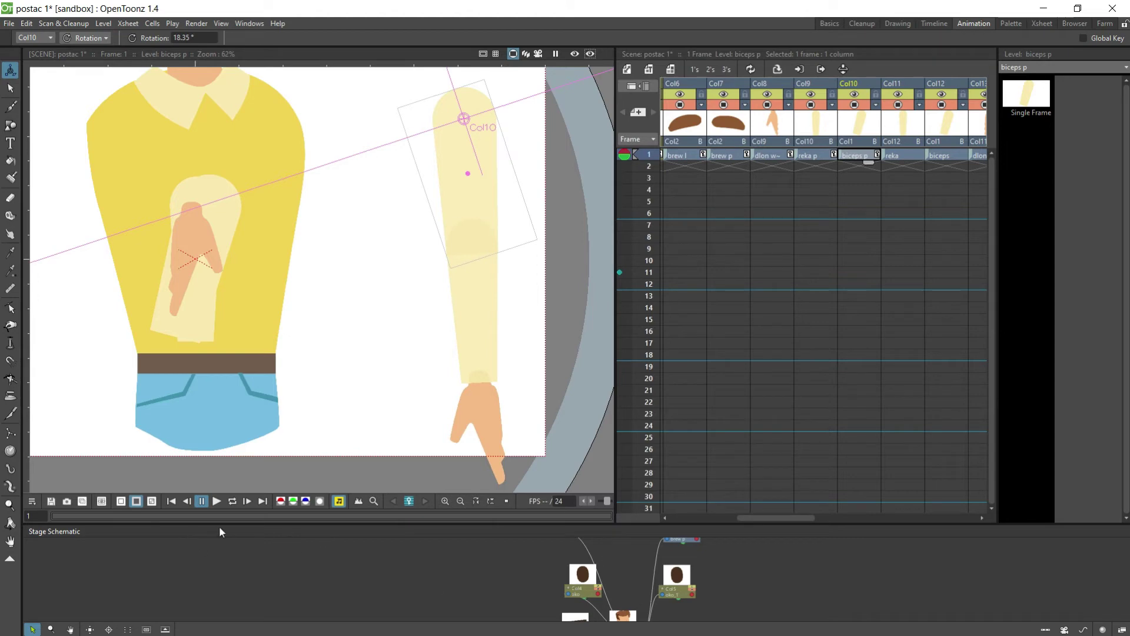
Step: Check the arm's parenting in the stage schematic and move biceps p onto the torso's shoulder, about E/W 40.44 mm, N/S 47.71 mm
left_click_drag(220, 524, 225, 323)
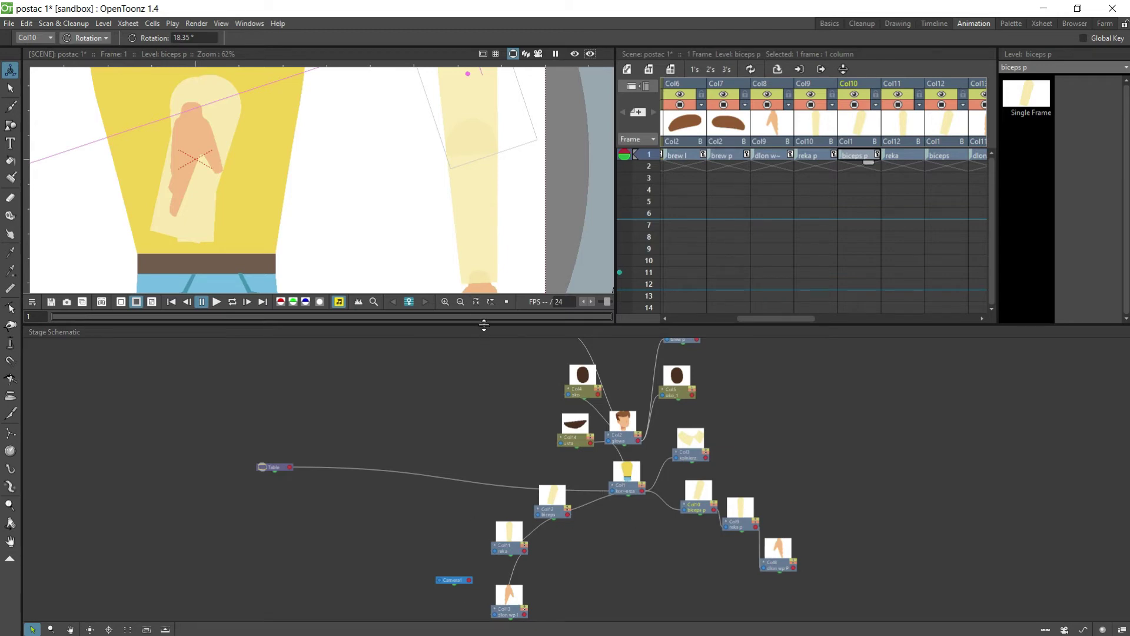
left_click_drag(480, 322, 484, 561)
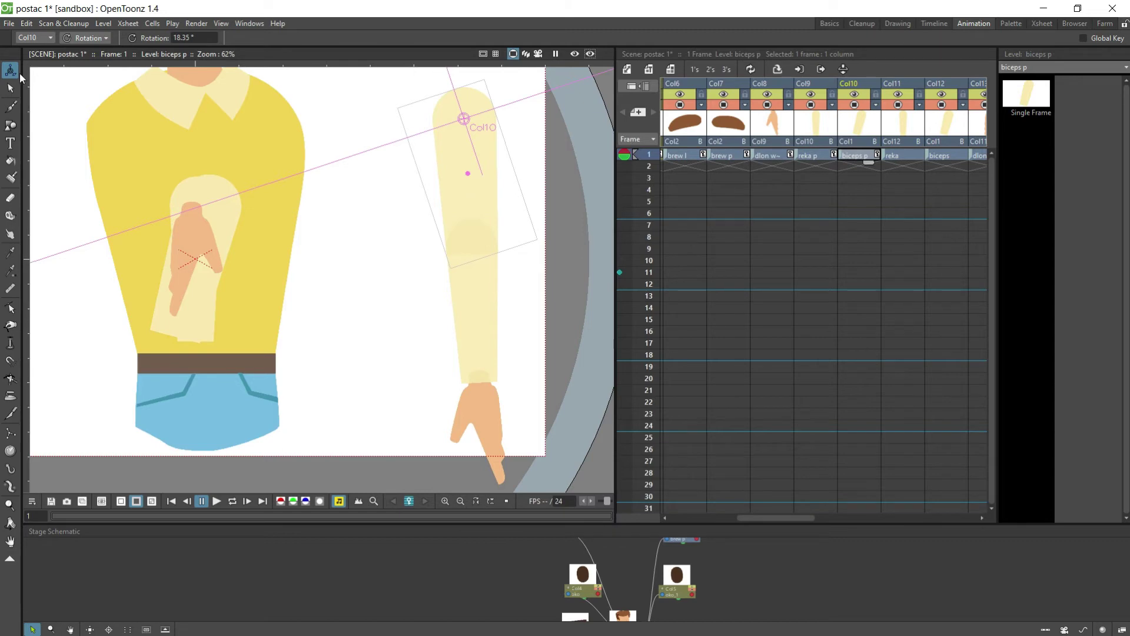
left_click(106, 39)
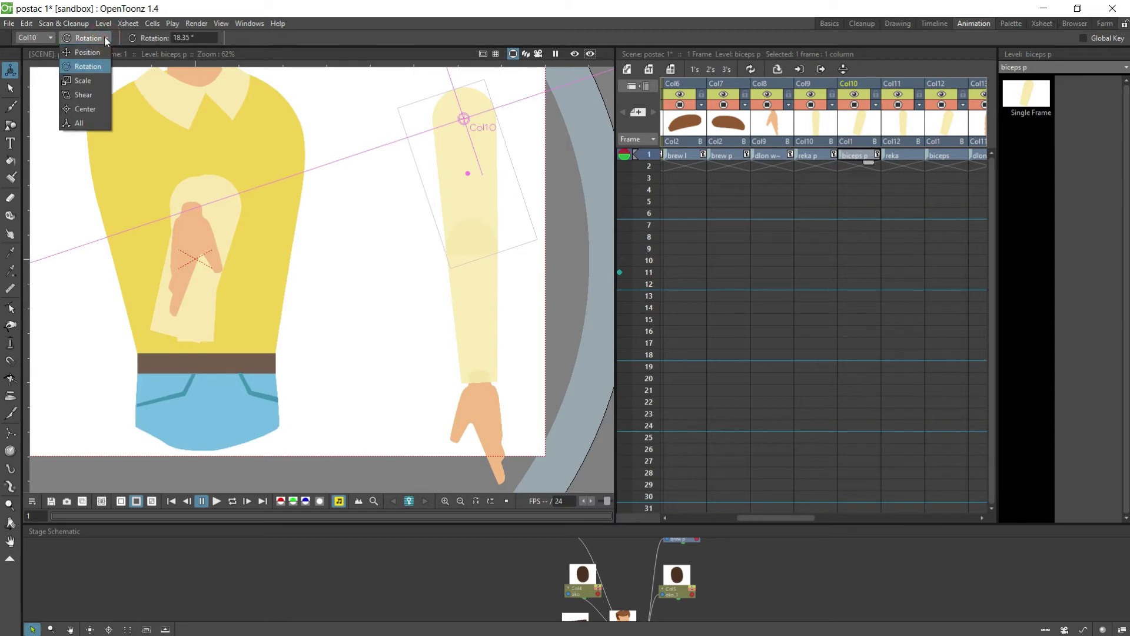
left_click(86, 53)
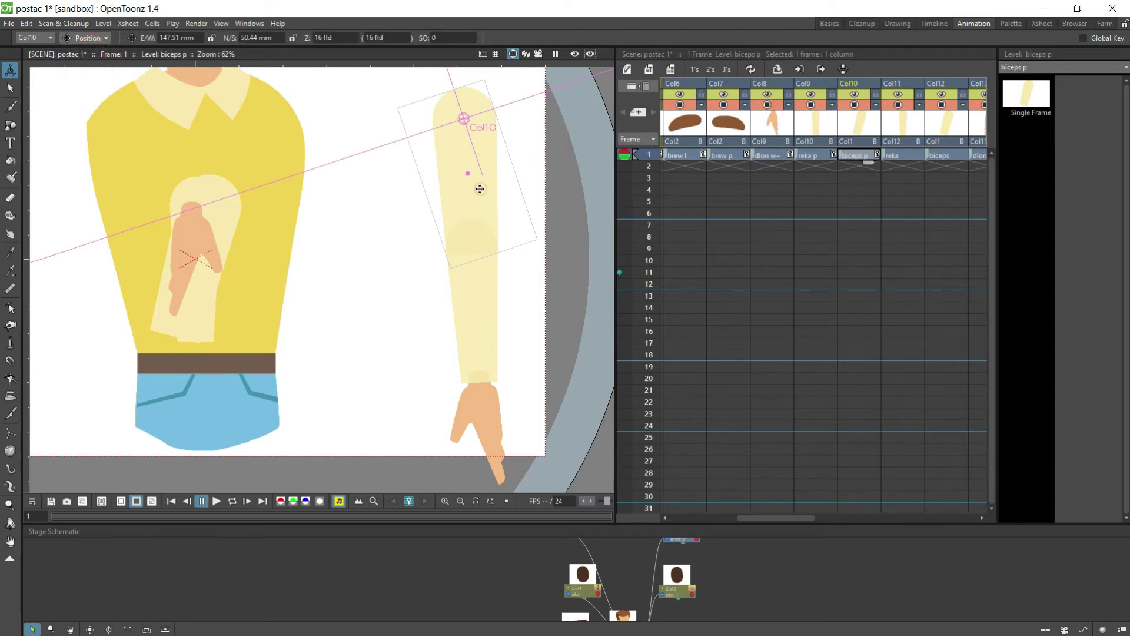
left_click_drag(480, 189, 297, 194)
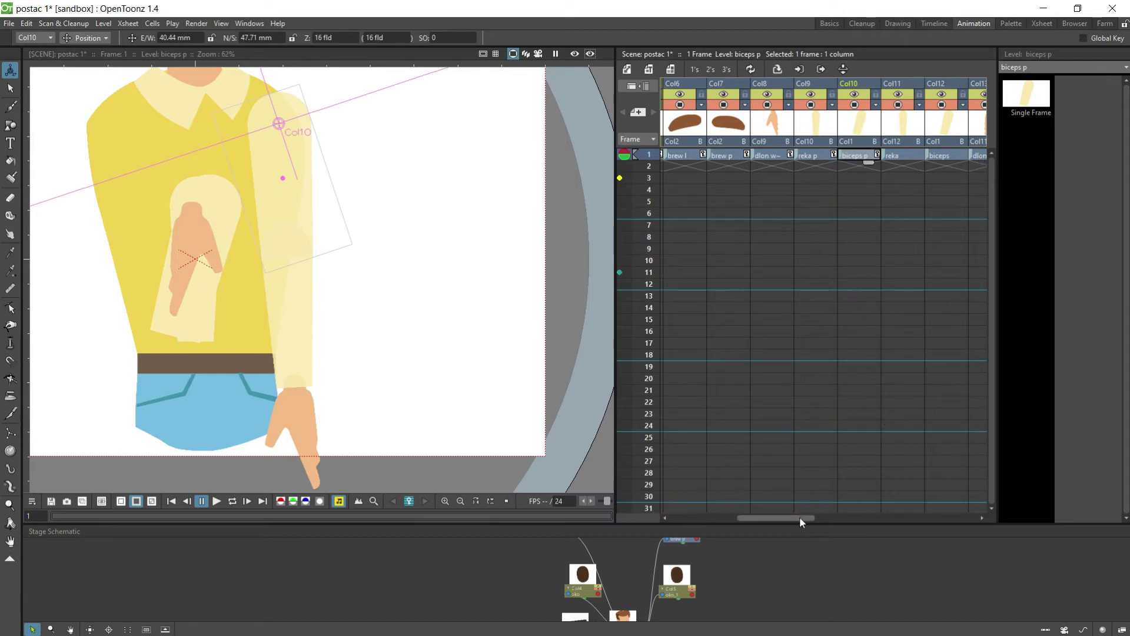
Step: Reorder the Xsheet columns so that dlon wp P, reka p and biceps p come first, in that order, ahead of the torso column
mouse_move(799, 517)
left_mouse_down()
mouse_move(726, 517)
mouse_move(779, 517)
left_mouse_up()
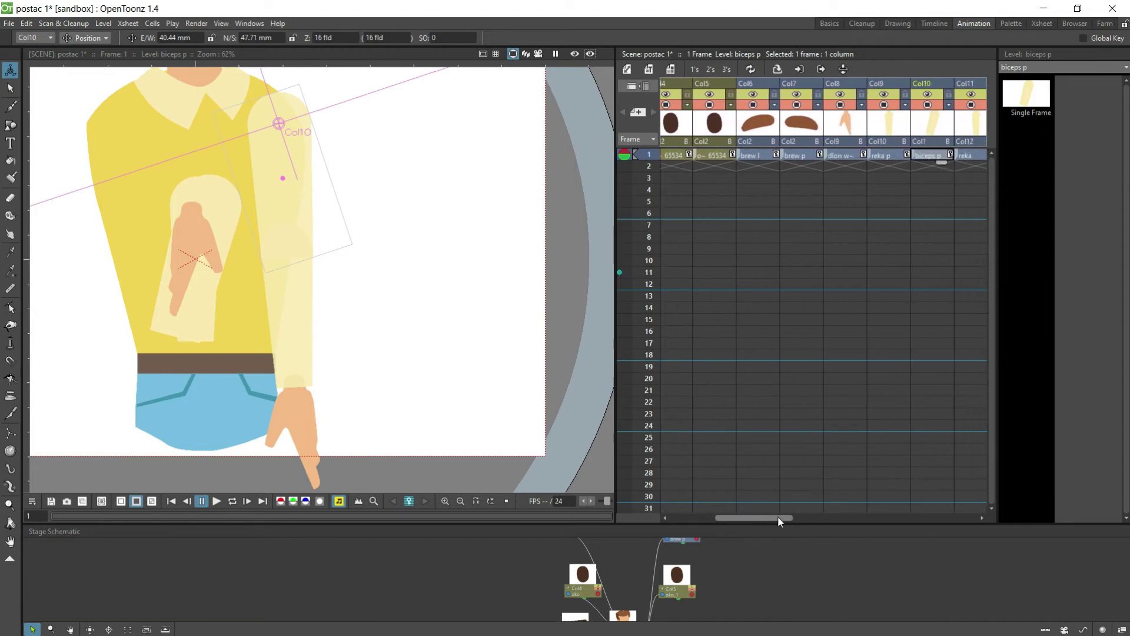
left_click_drag(845, 83, 609, 80)
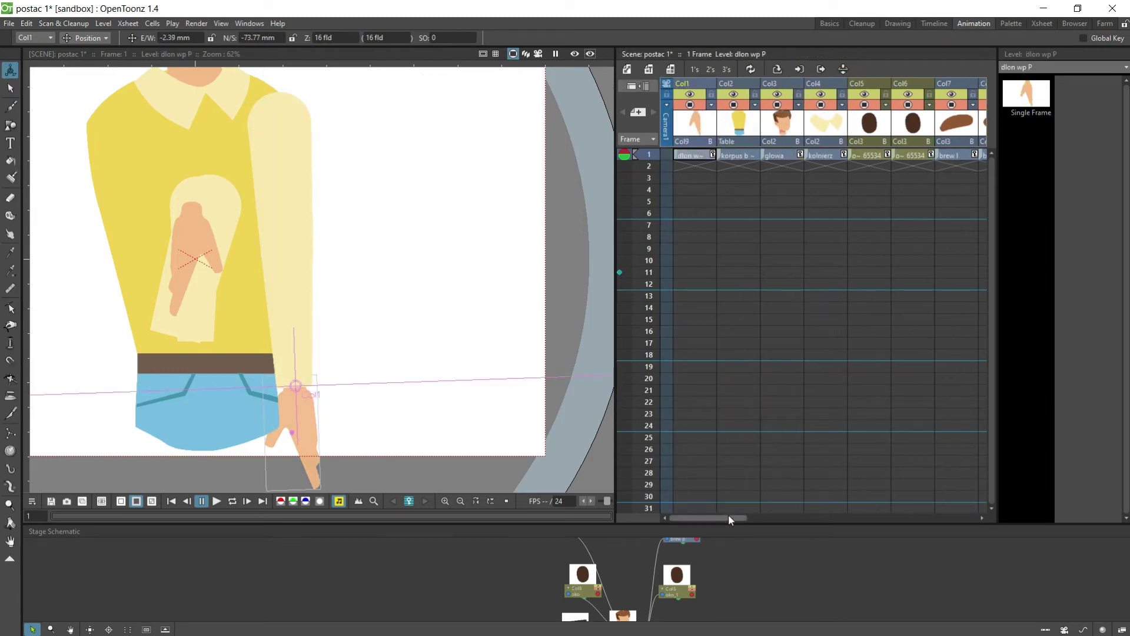
left_click_drag(729, 516, 783, 517)
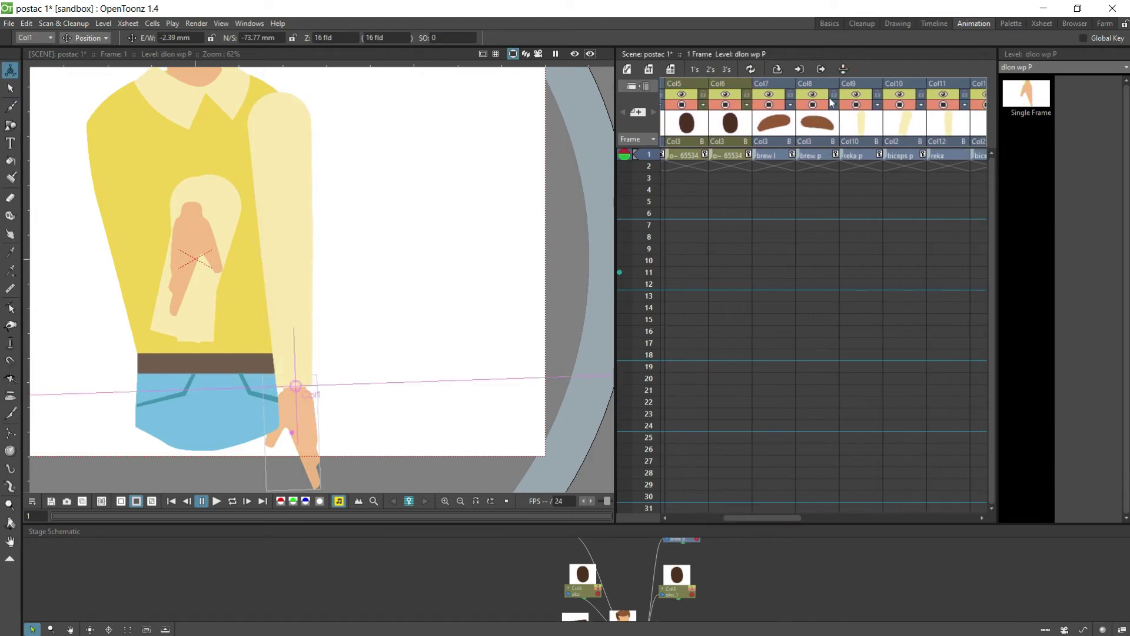
left_click_drag(859, 82, 480, 88)
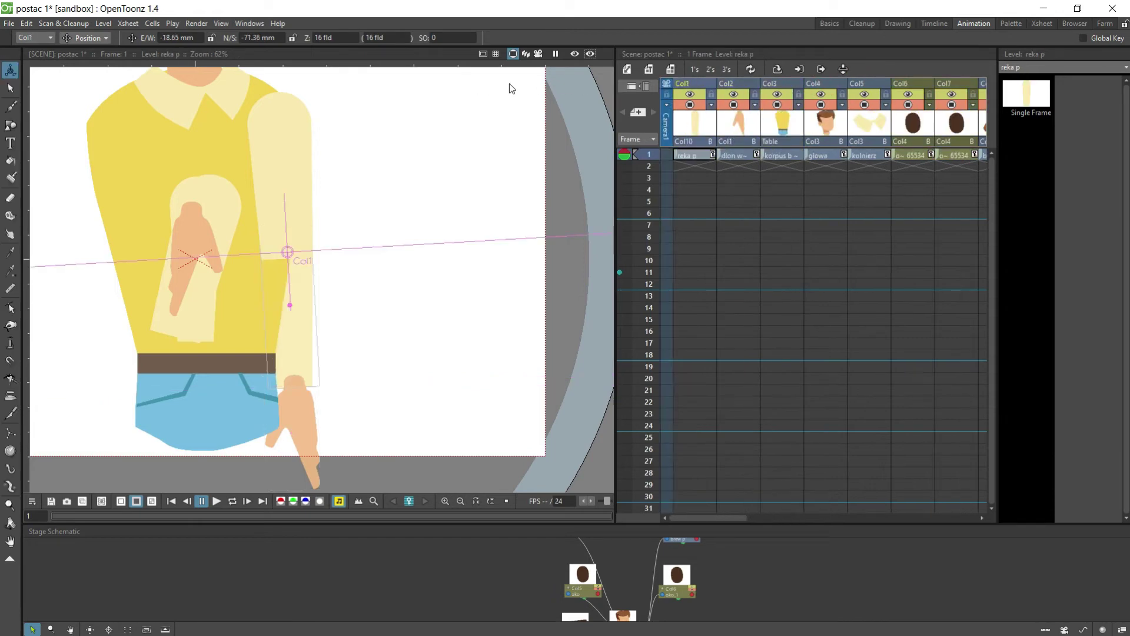
left_click_drag(701, 87, 730, 87)
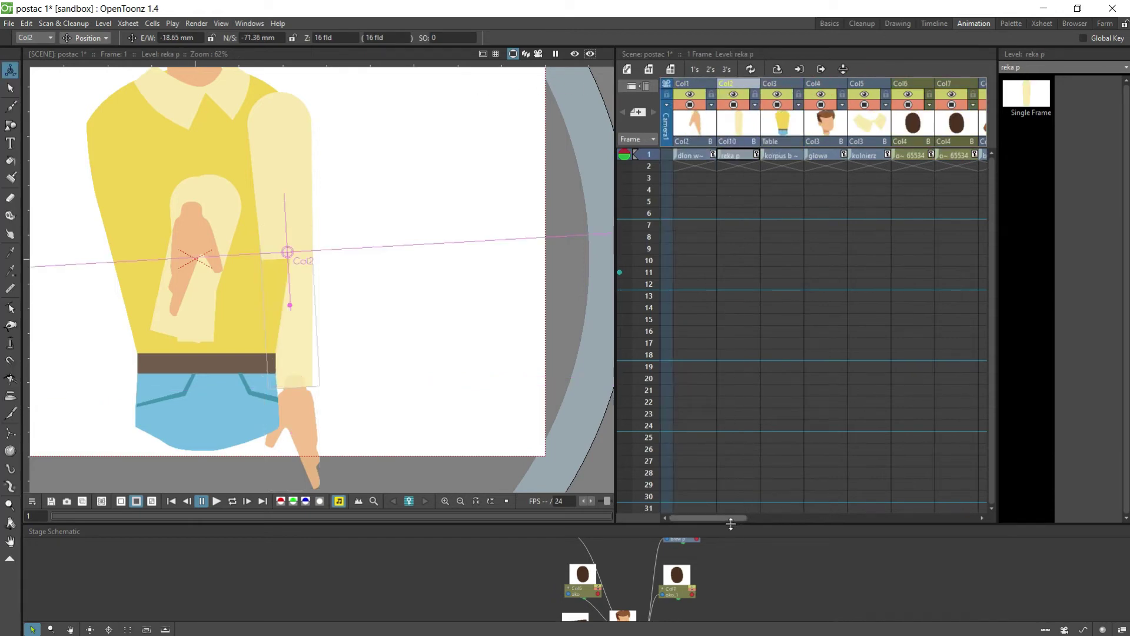
left_click_drag(728, 518, 783, 518)
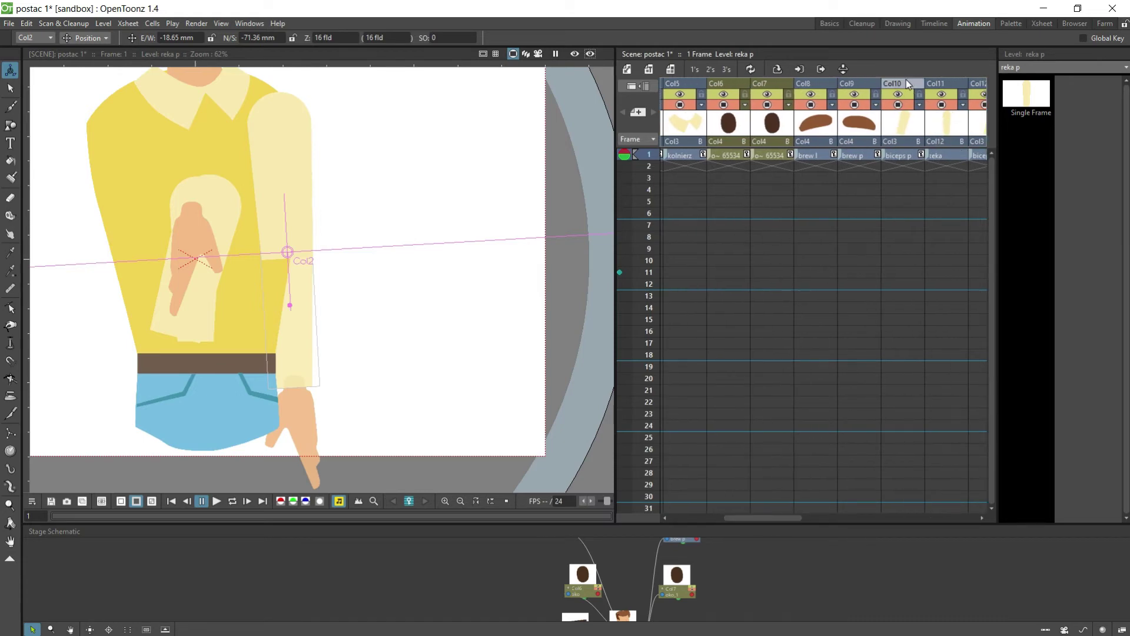
left_click_drag(907, 83, 773, 86)
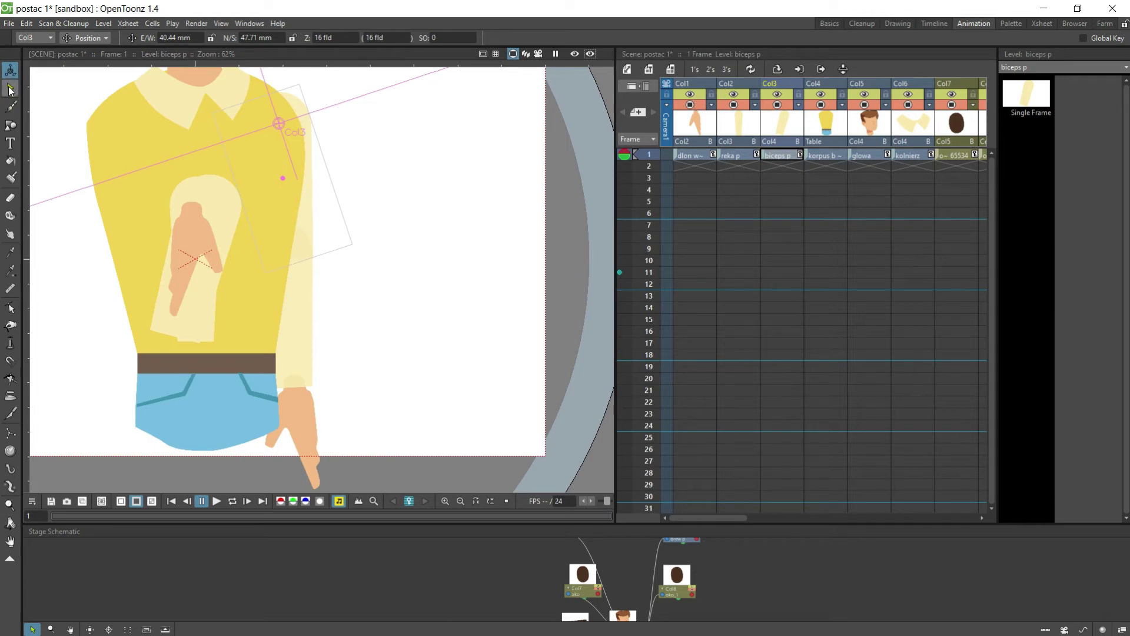
Step: Move biceps p to about E/W 38.05 mm, N/S 43.94 mm on the shoulder and rotate it to about 36.9°
left_click_drag(292, 207, 288, 215)
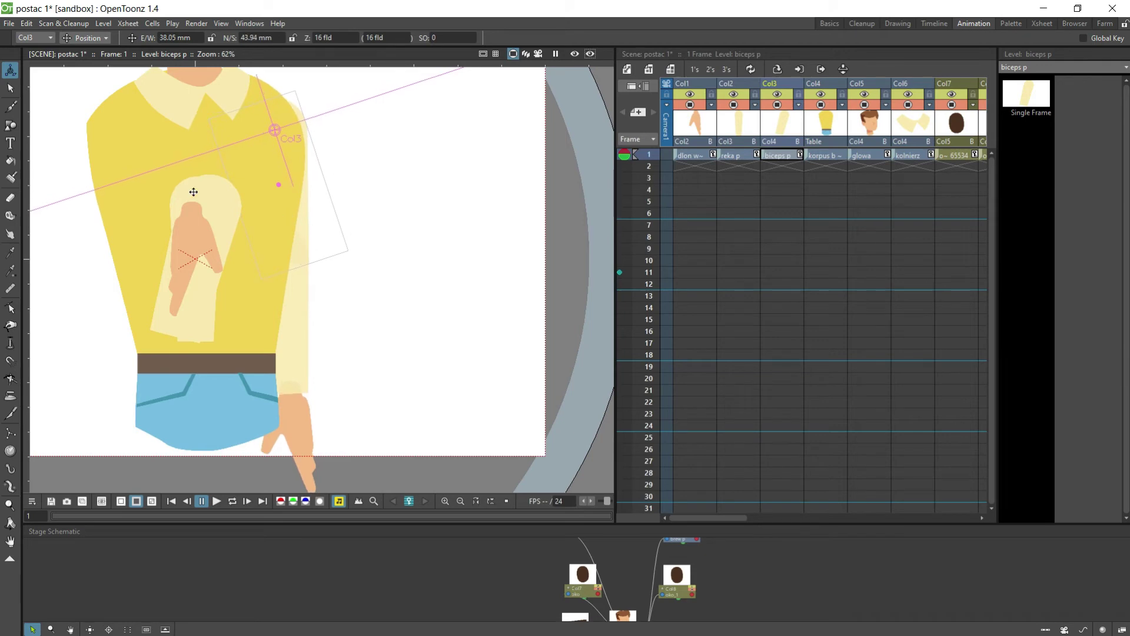
left_click(85, 37)
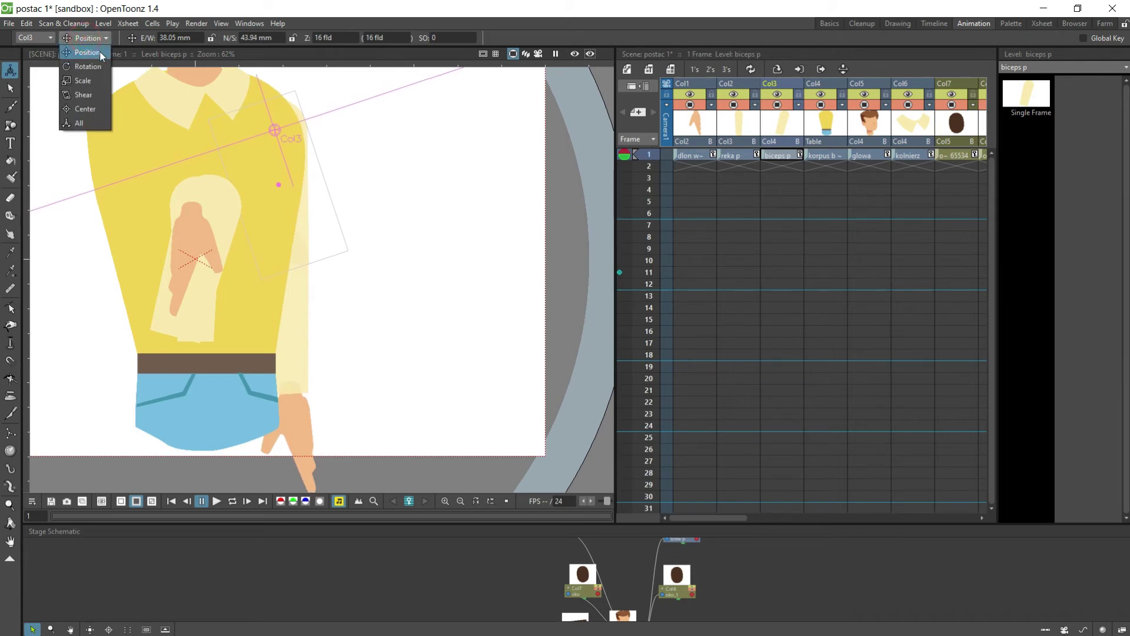
left_click(94, 67)
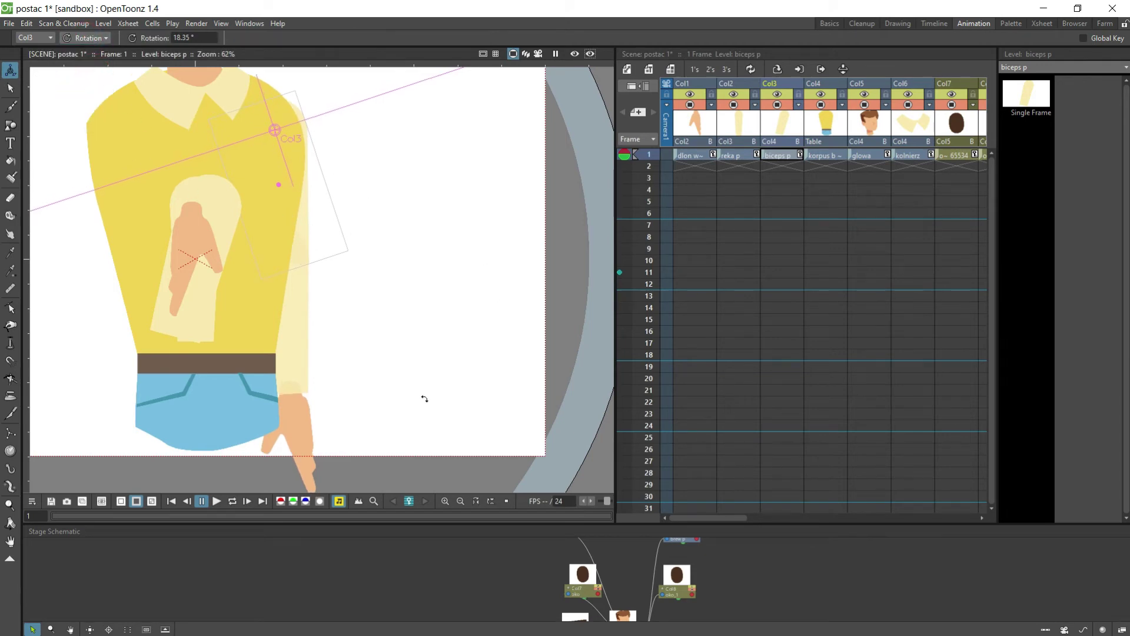
left_click_drag(414, 379, 372, 220)
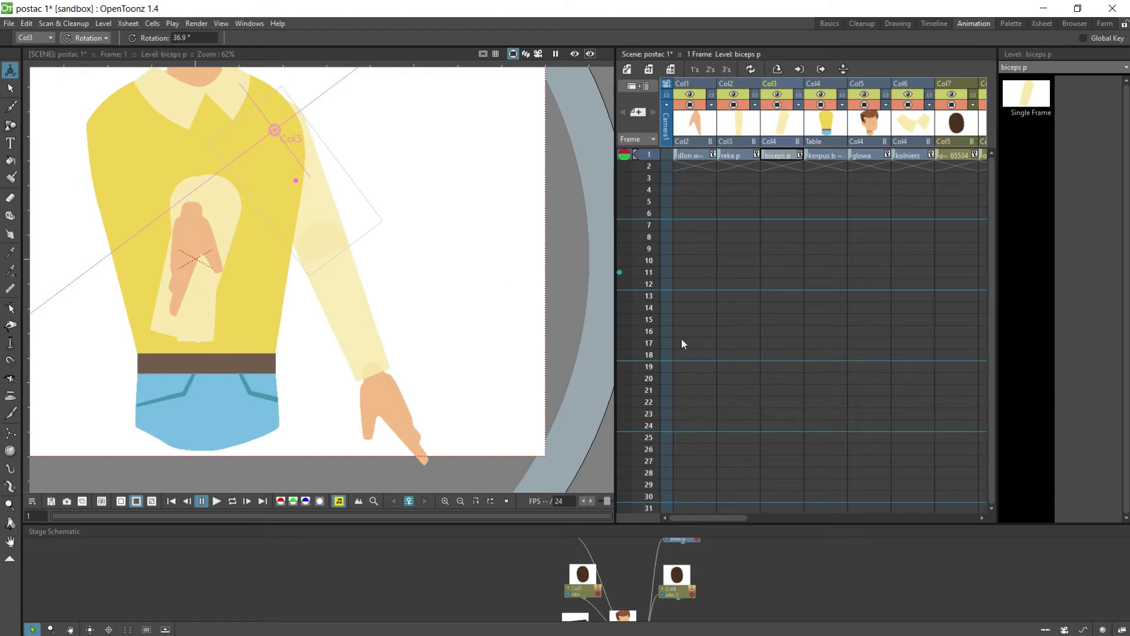
Step: Move the other arm's biceps column off the torso into the empty area beside it, about E/W -114.59 mm, N/S 27.37 mm
left_click_drag(711, 518, 811, 507)
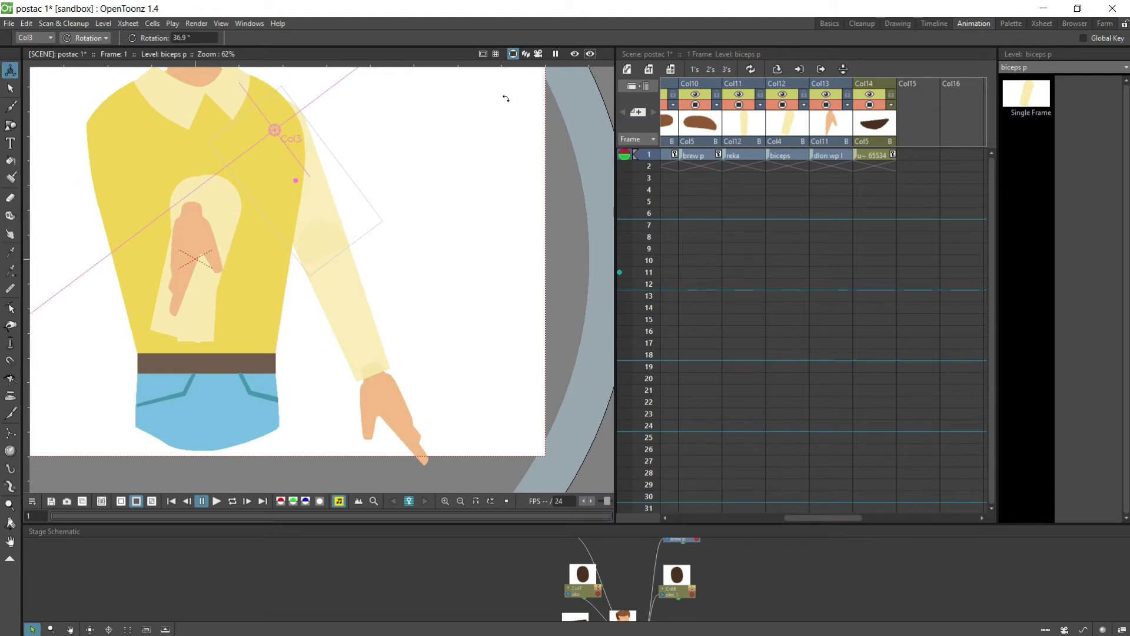
key("space")
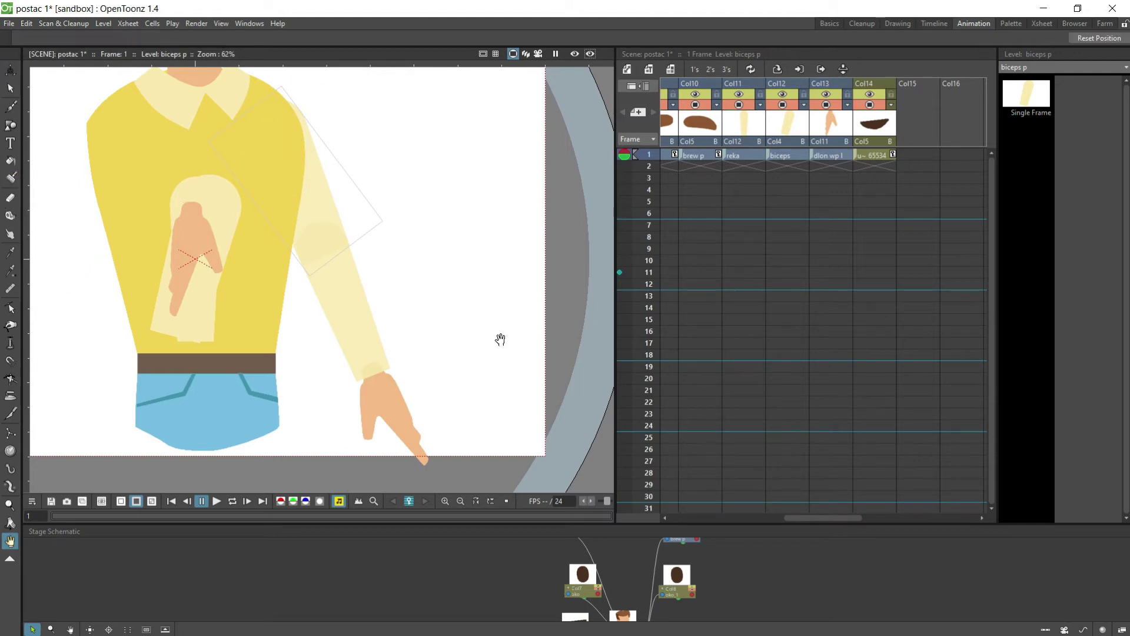
left_click_drag(500, 340, 648, 360)
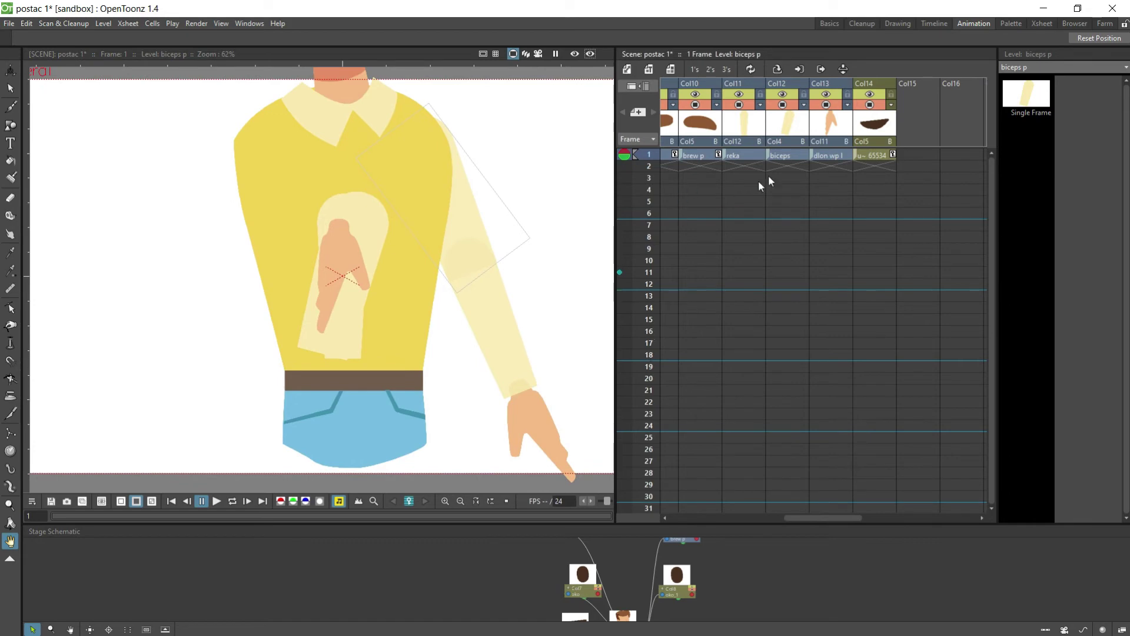
left_click(789, 156)
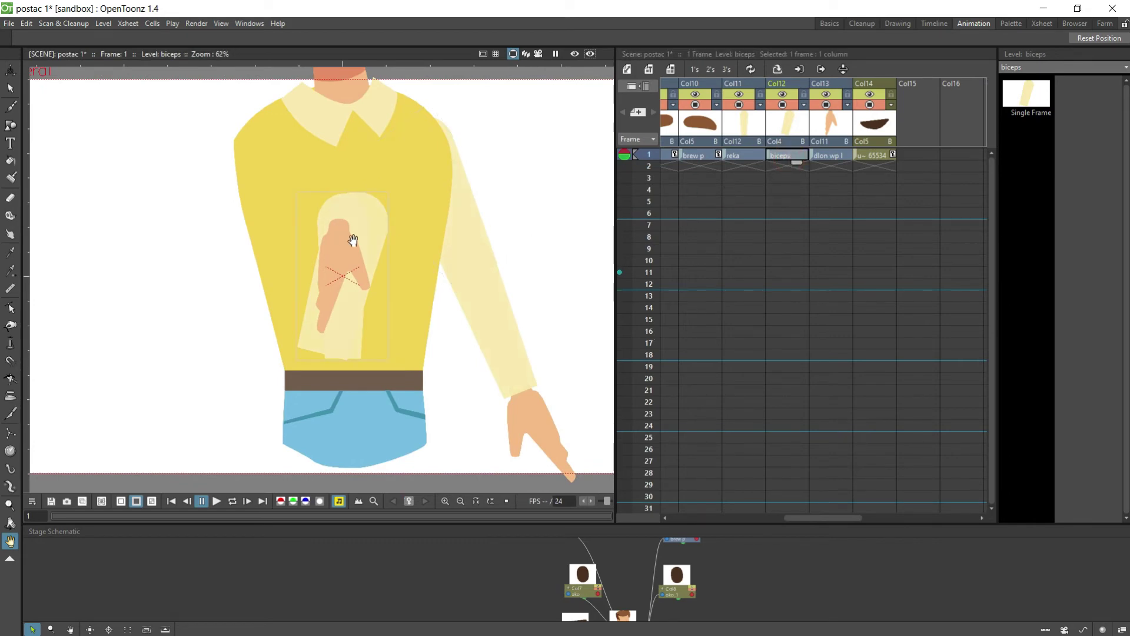
left_click(10, 70)
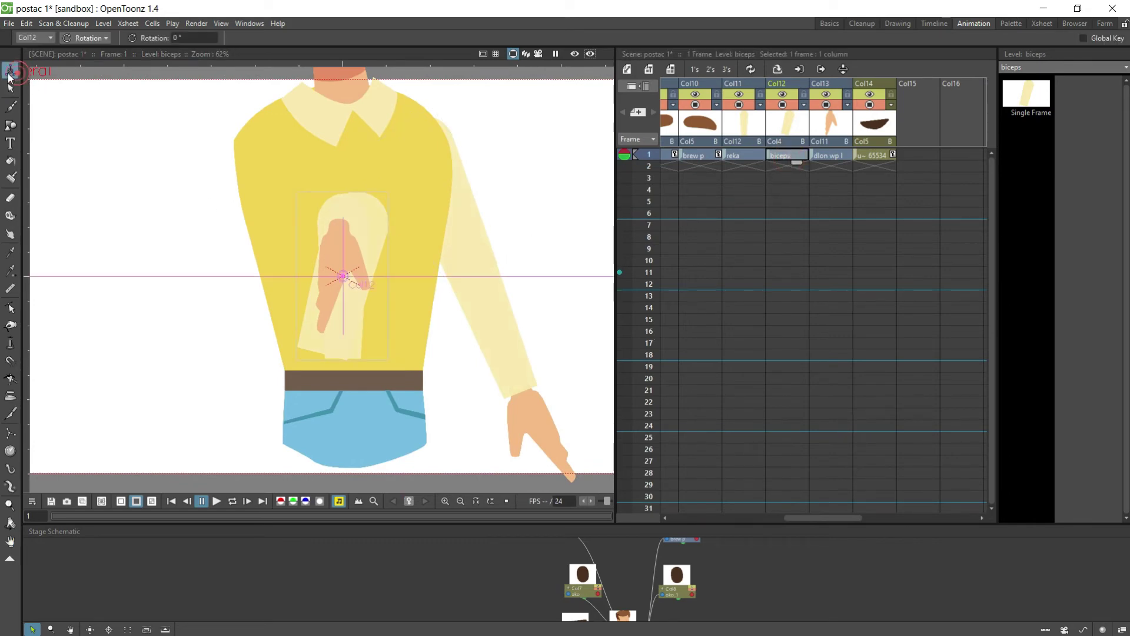
left_click(88, 39)
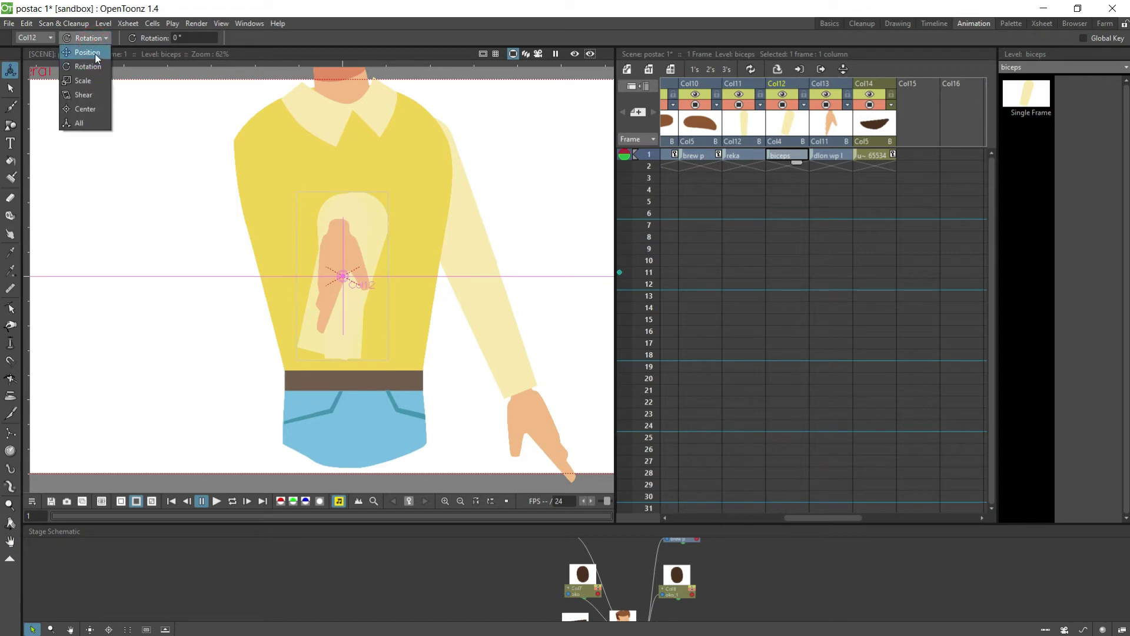
left_click(94, 54)
left_click_drag(372, 259, 195, 212)
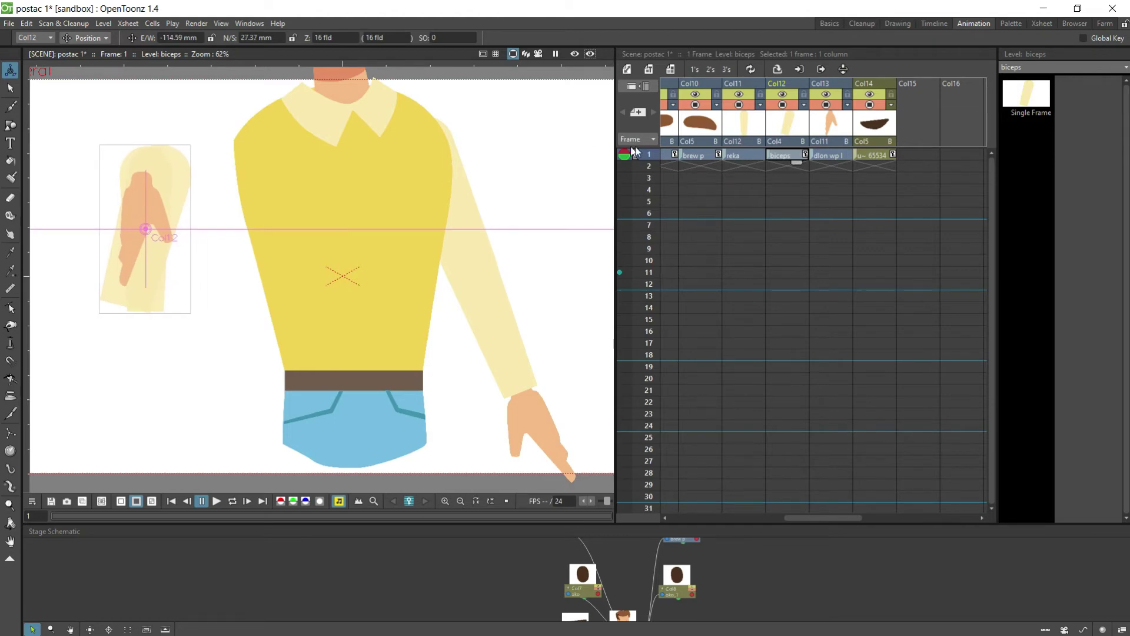
Step: Move the reka forearm straight down below the detached biceps, about N/S -95.1 mm
left_click(740, 155)
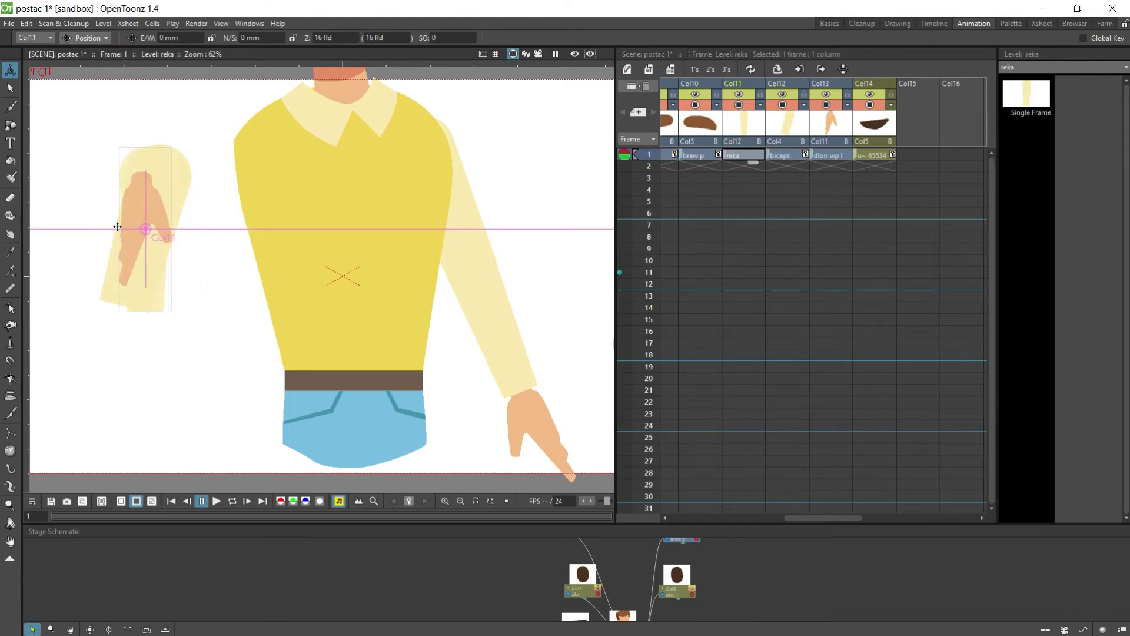
left_click_drag(146, 243, 146, 407)
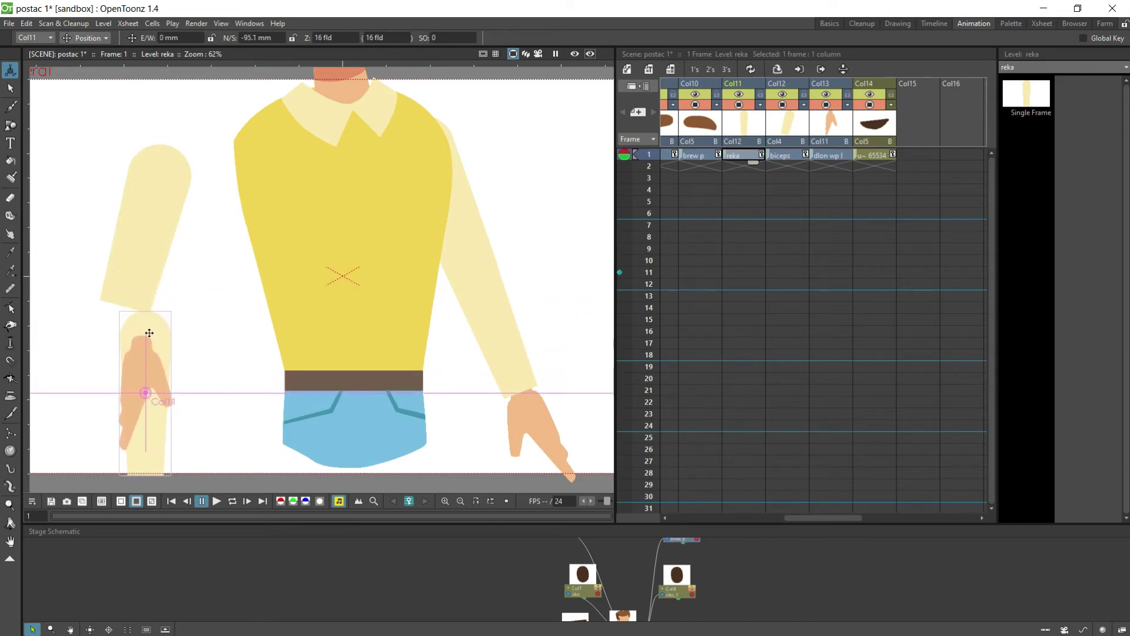
left_click(89, 39)
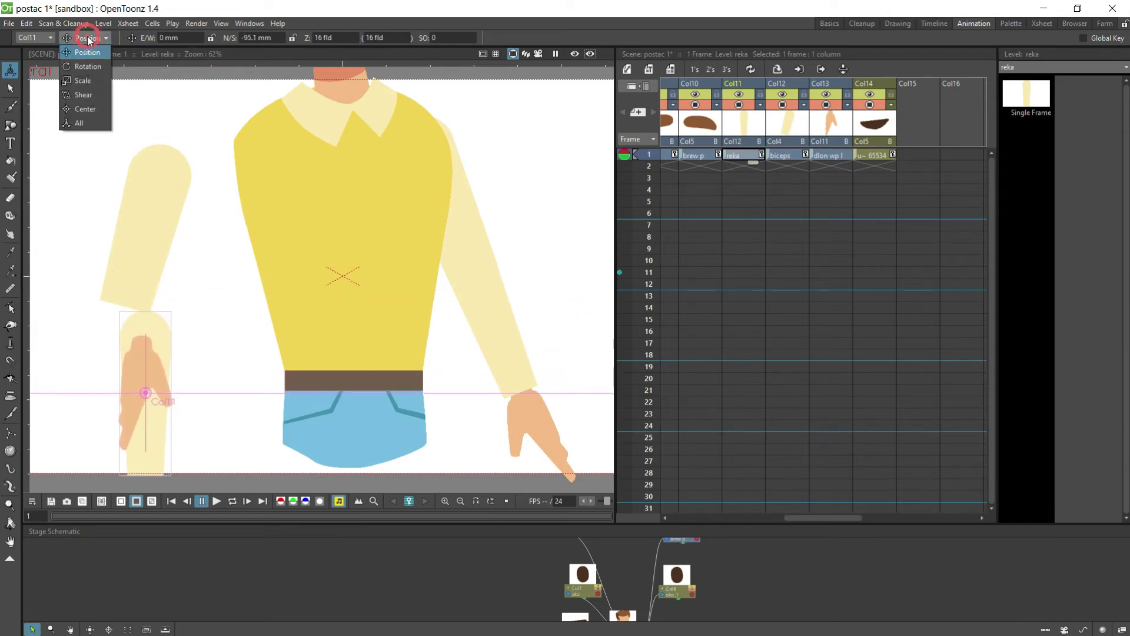
Step: Try rotating the detached biceps around its default center, to about 0.64°
left_click(783, 156)
left_click(783, 157)
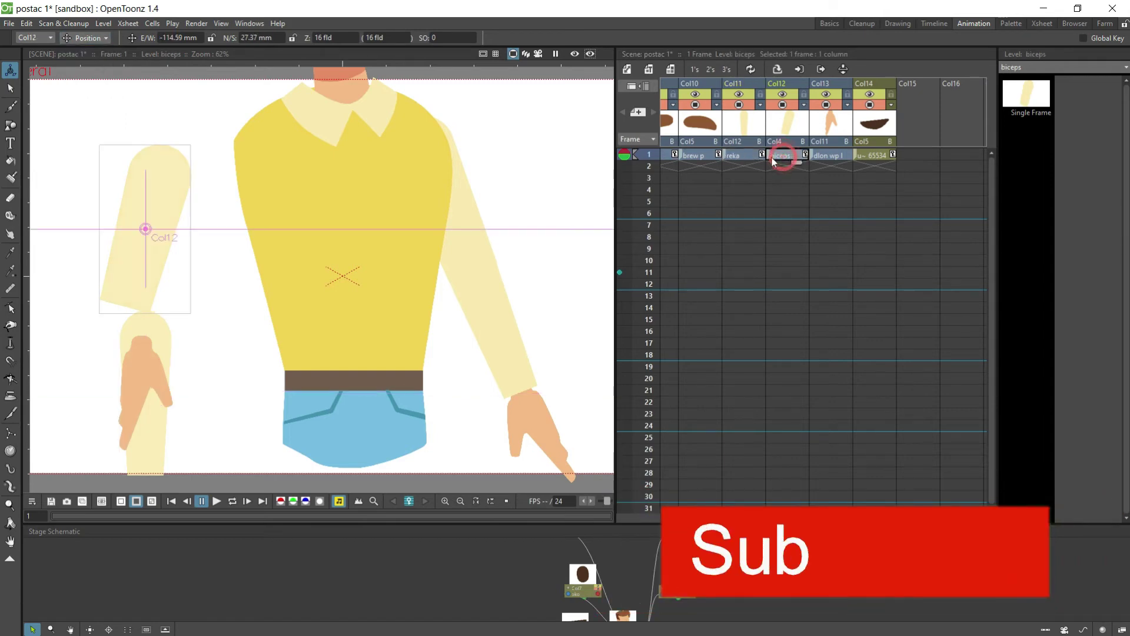
left_click(94, 37)
left_click(95, 61)
mouse_move(177, 182)
left_mouse_down()
mouse_move(167, 182)
mouse_move(181, 188)
left_mouse_up()
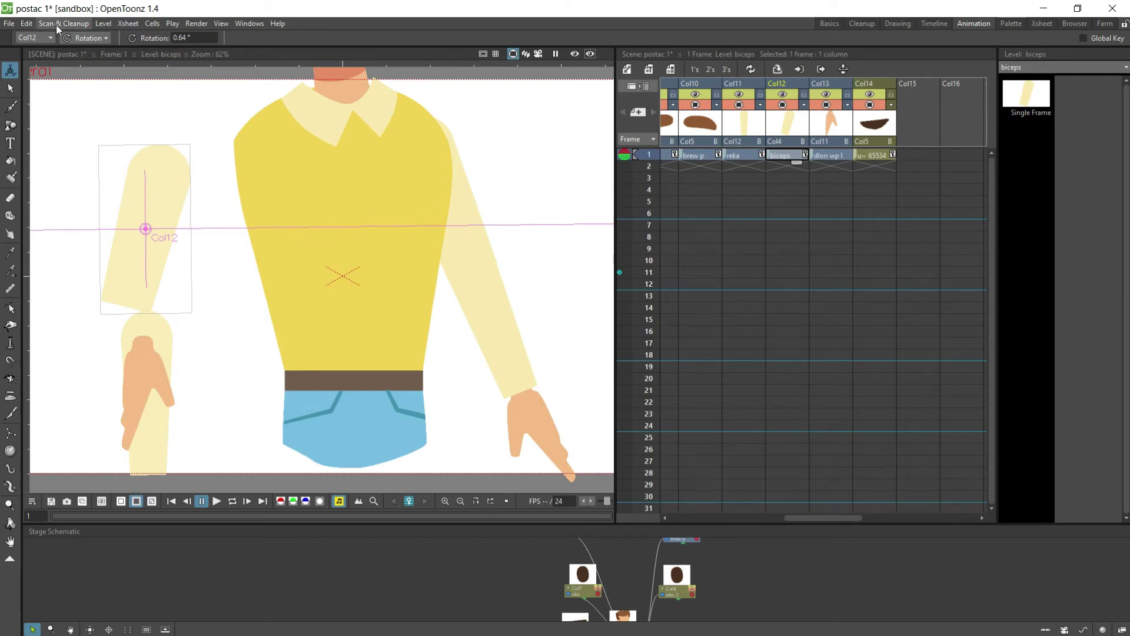
Step: Set the biceps center at its shoulder end, about E/W 8.57 mm, N/S 32.4 mm, and rotate the part to about 13.63°
left_click(87, 38)
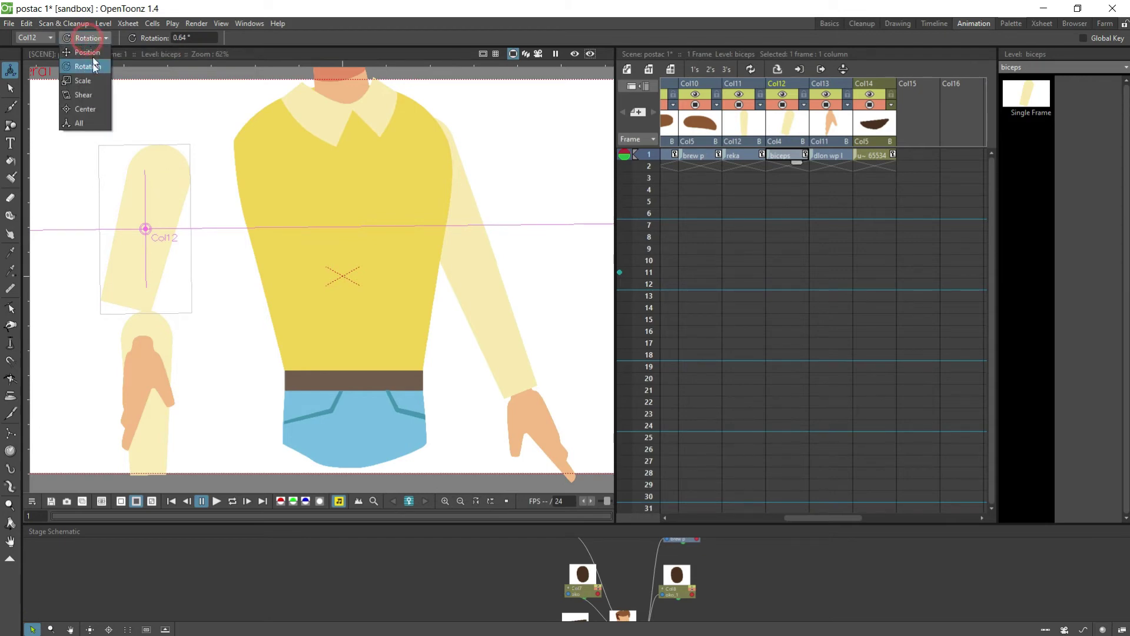
left_click(93, 110)
left_click_drag(146, 228, 162, 180)
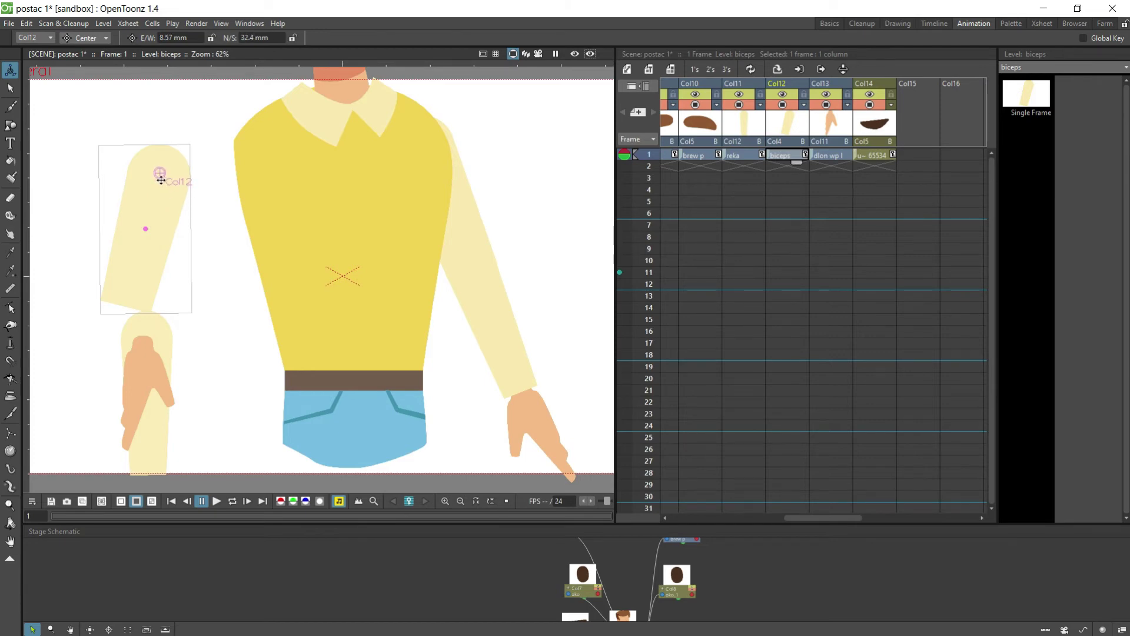
left_click(85, 37)
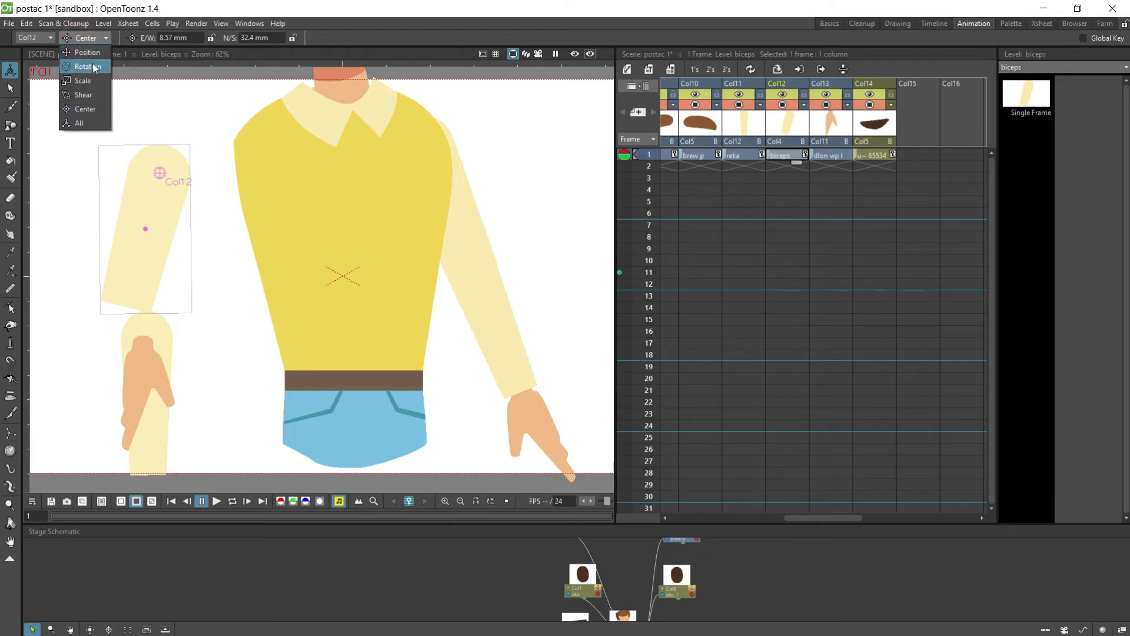
left_click(93, 64)
left_click_drag(157, 203, 180, 210)
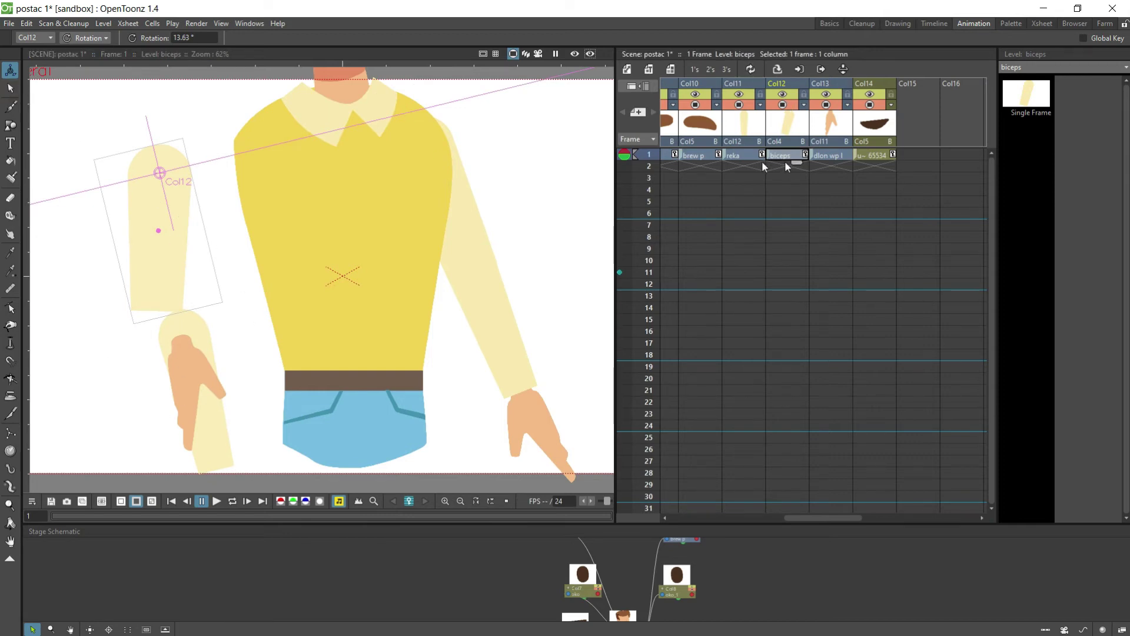
Step: Rotate the reka forearm to about -11.74° and set its center at the elbow, about E/W 0.41 mm, N/S 33.19 mm
left_click(741, 156)
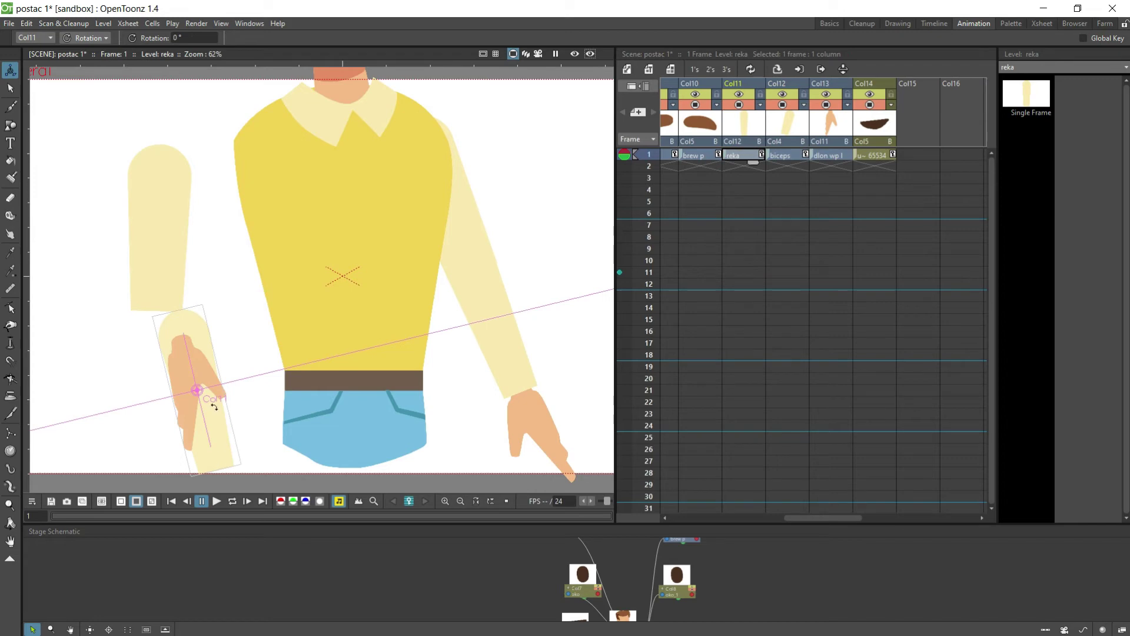
left_click_drag(211, 397, 211, 399)
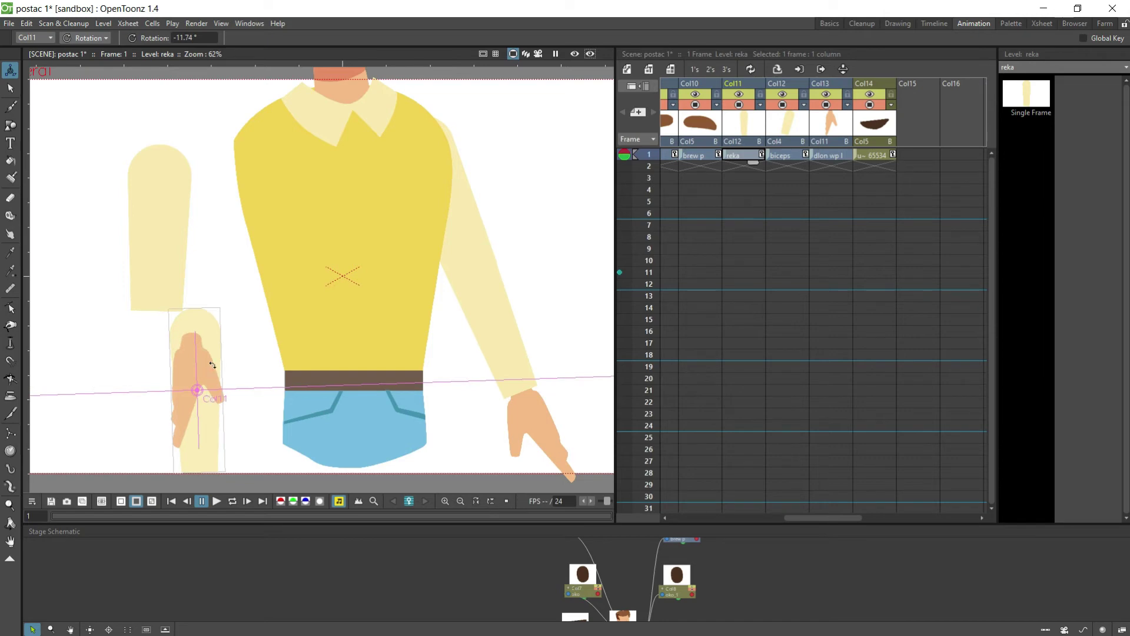
left_click(100, 38)
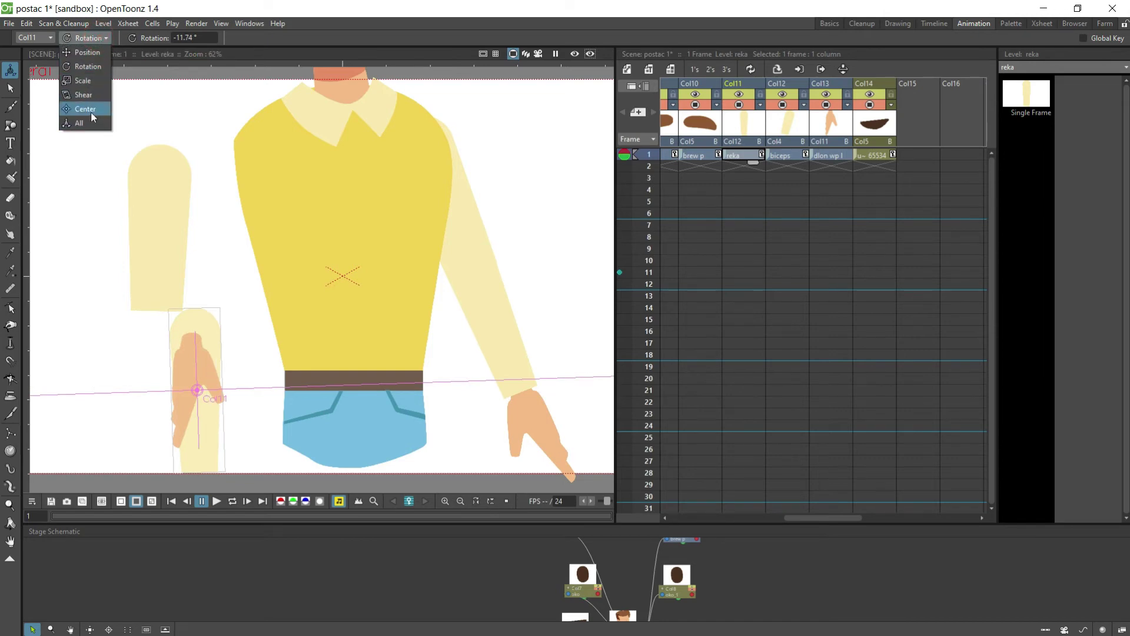
left_click(91, 110)
left_click_drag(198, 390, 196, 335)
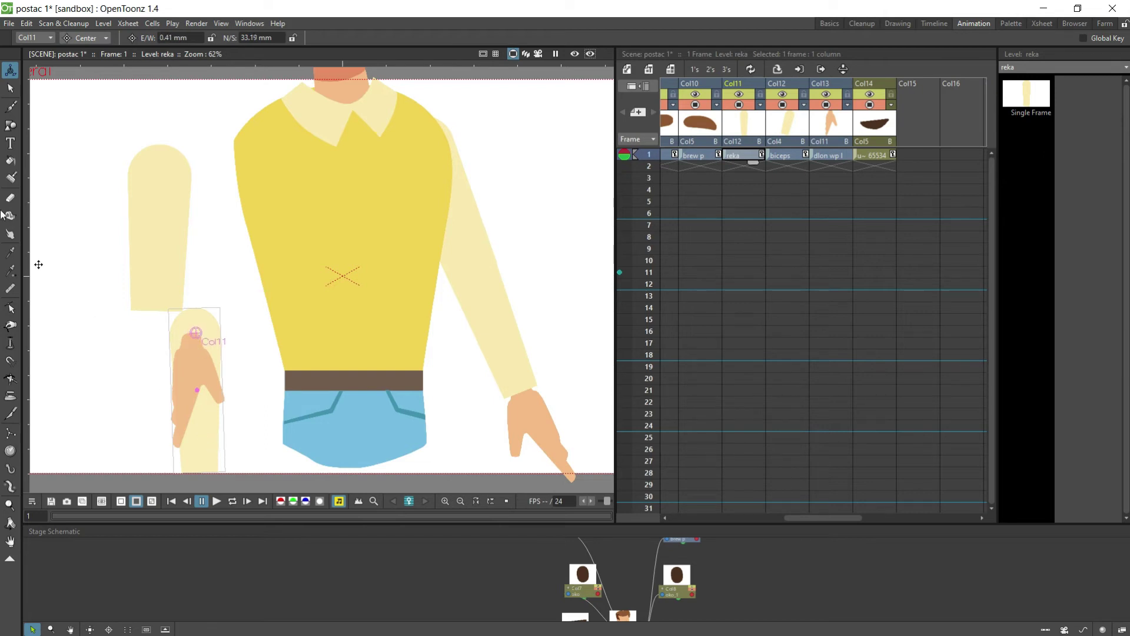
Step: Move the reka forearm up so its elbow overlaps the biceps' lower end, about E/W -17.65 mm, N/S -74.98 mm
left_click(88, 39)
left_click(91, 55)
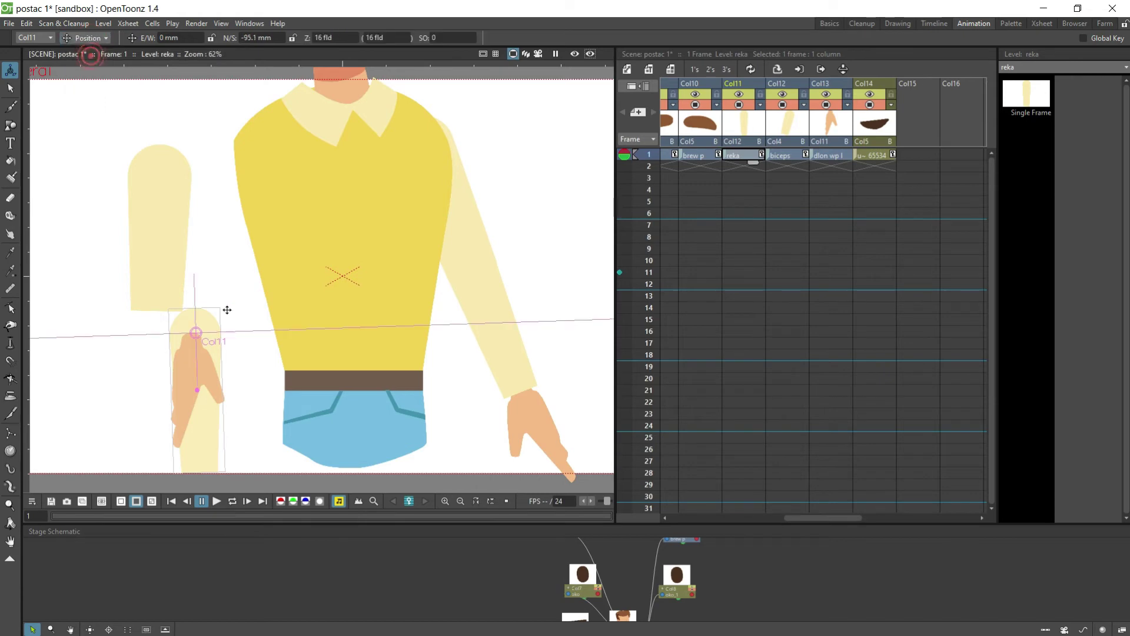
left_click_drag(202, 396, 165, 370)
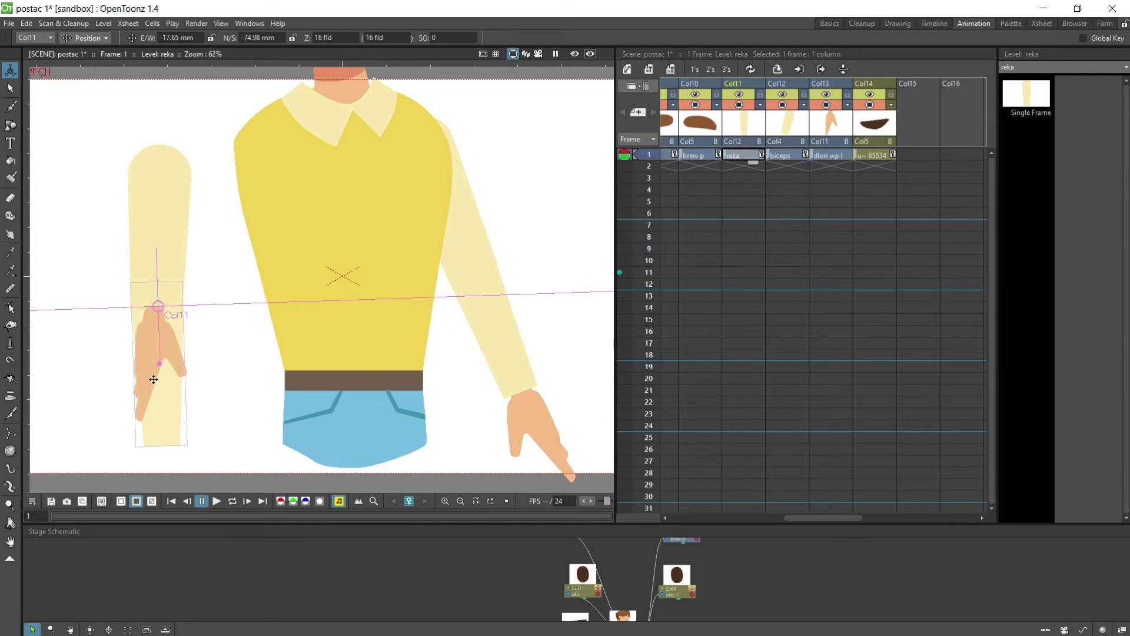
Step: Move the dlon wp l hand to the forearm's wrist, about E/W 3.34 mm, N/S -74.2 mm, and place its column ahead of reka and biceps
scroll(197, 364, "down", 1)
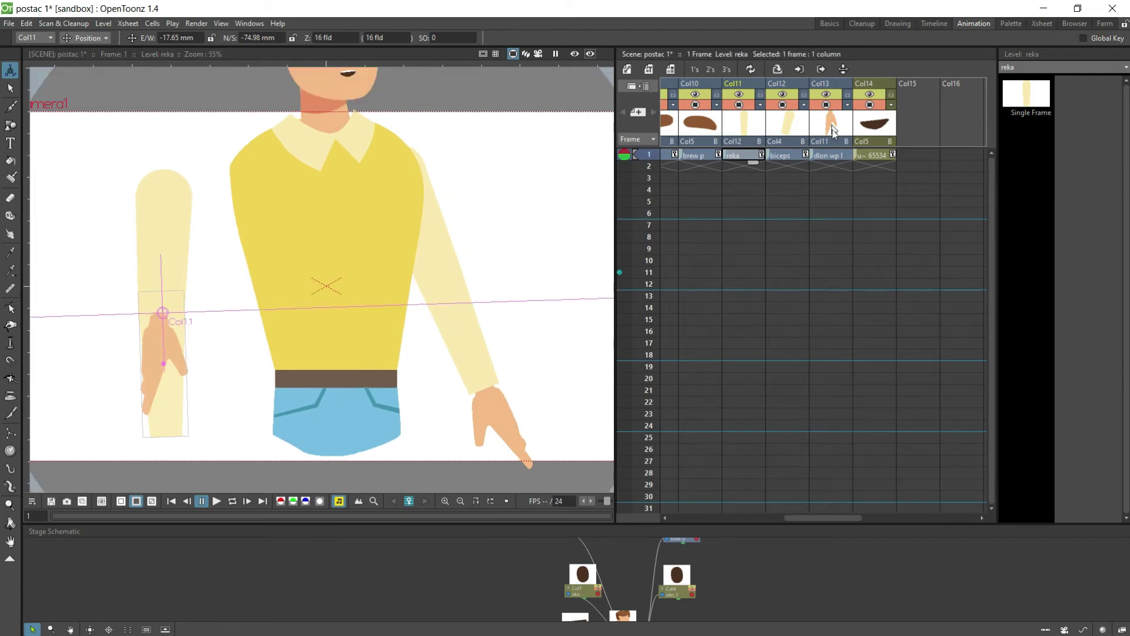
left_click(830, 156)
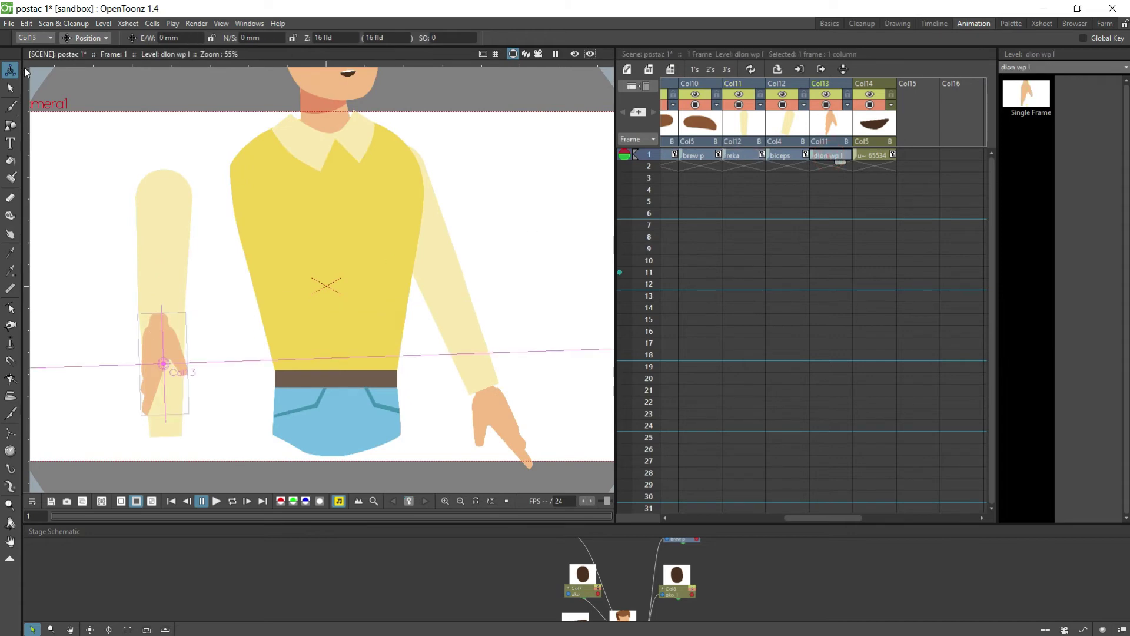
left_click_drag(170, 363, 179, 477)
scroll(163, 458, "up", 3)
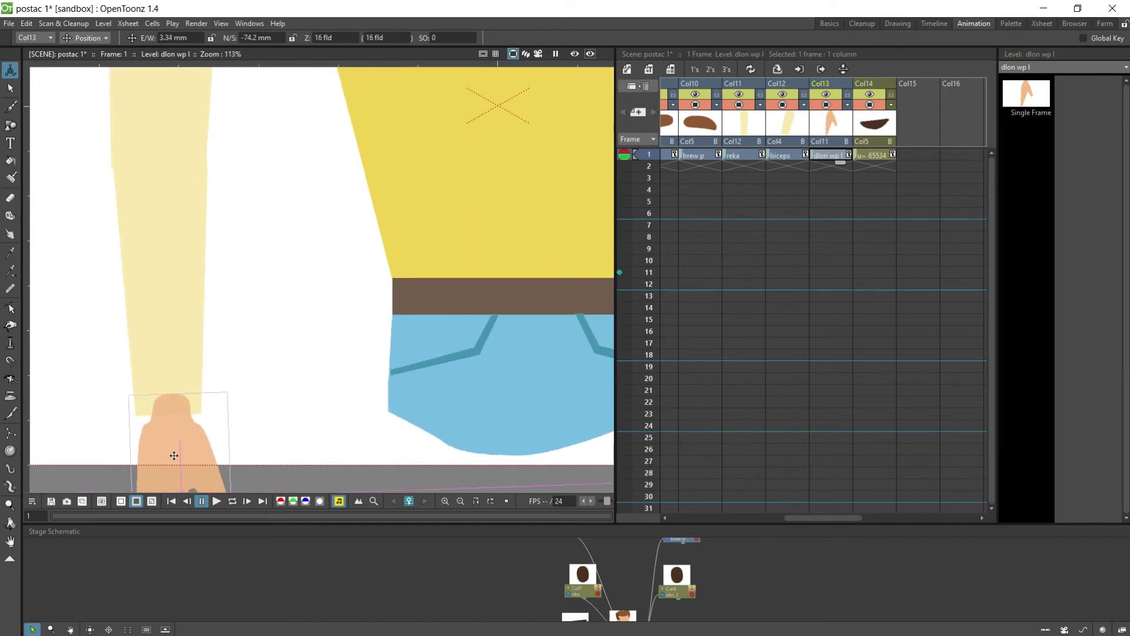
left_click_drag(836, 90, 745, 89)
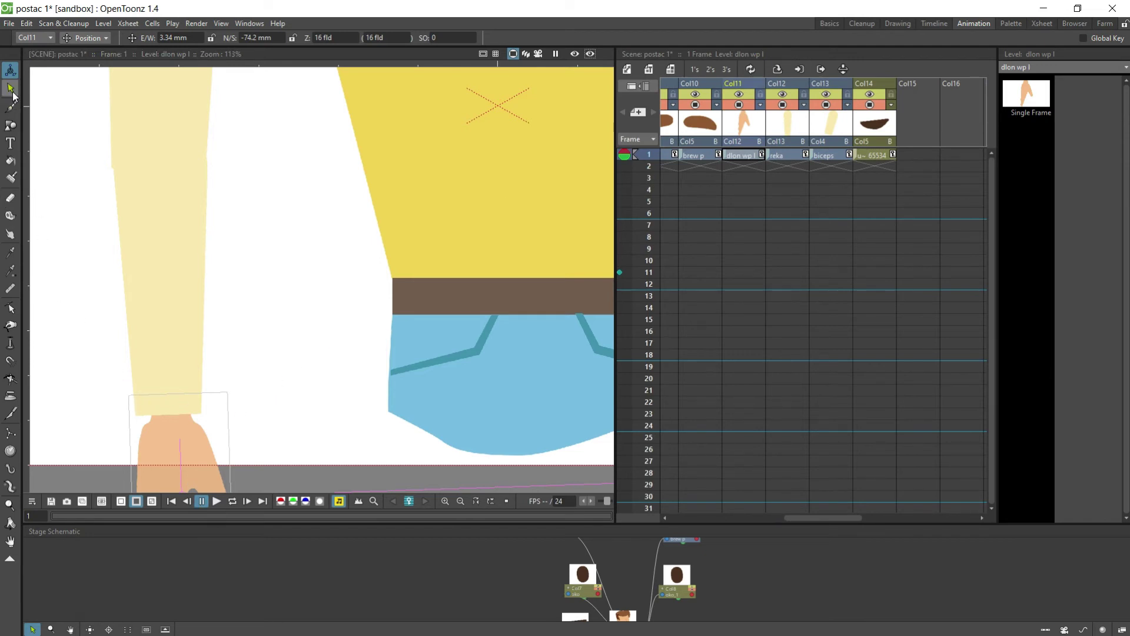
Step: Set the dlon wp l hand's center at the wrist, about E/W -2.31 mm, N/S 27.53 mm
left_click(88, 38)
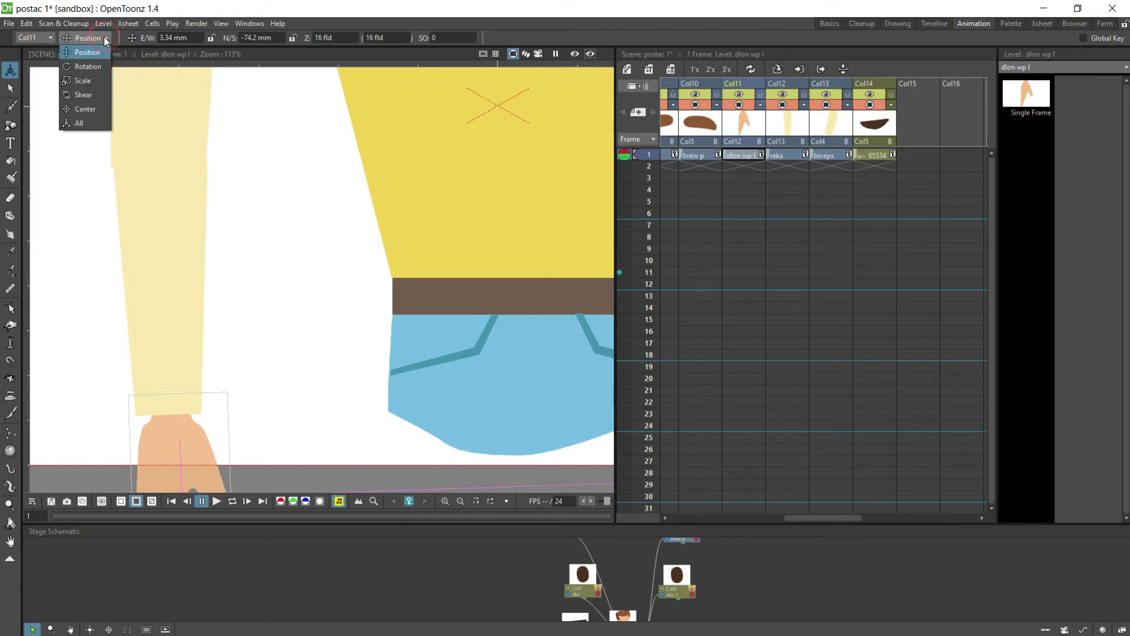
left_click(95, 109)
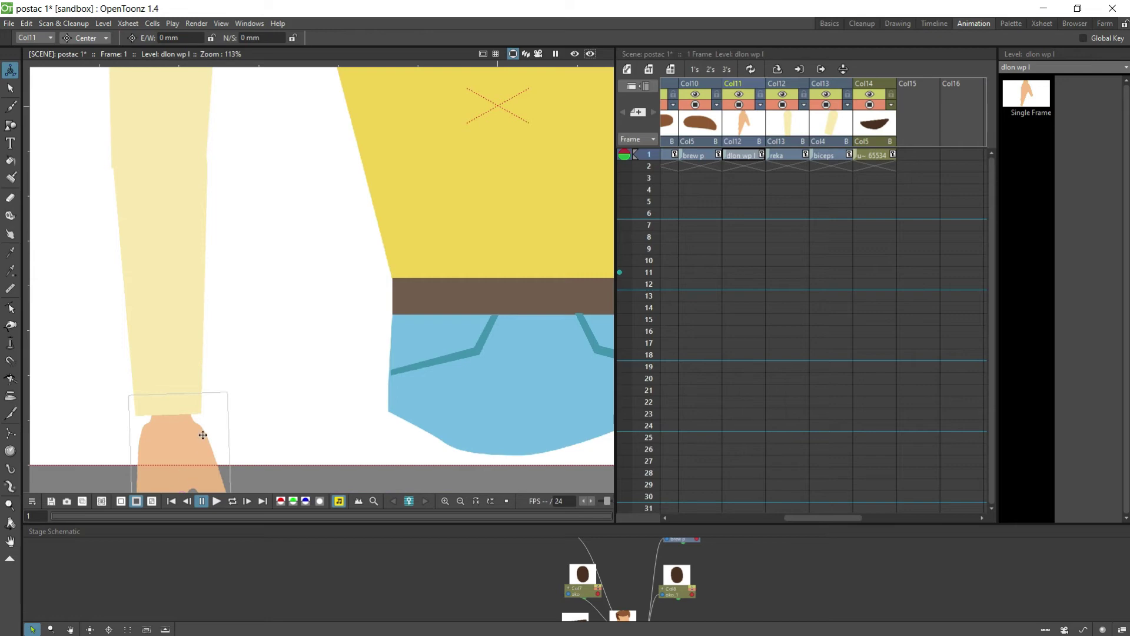
scroll(203, 434, "down", 4)
left_click_drag(196, 474, 180, 422)
scroll(189, 487, "up", 3)
scroll(162, 335, "up", 1)
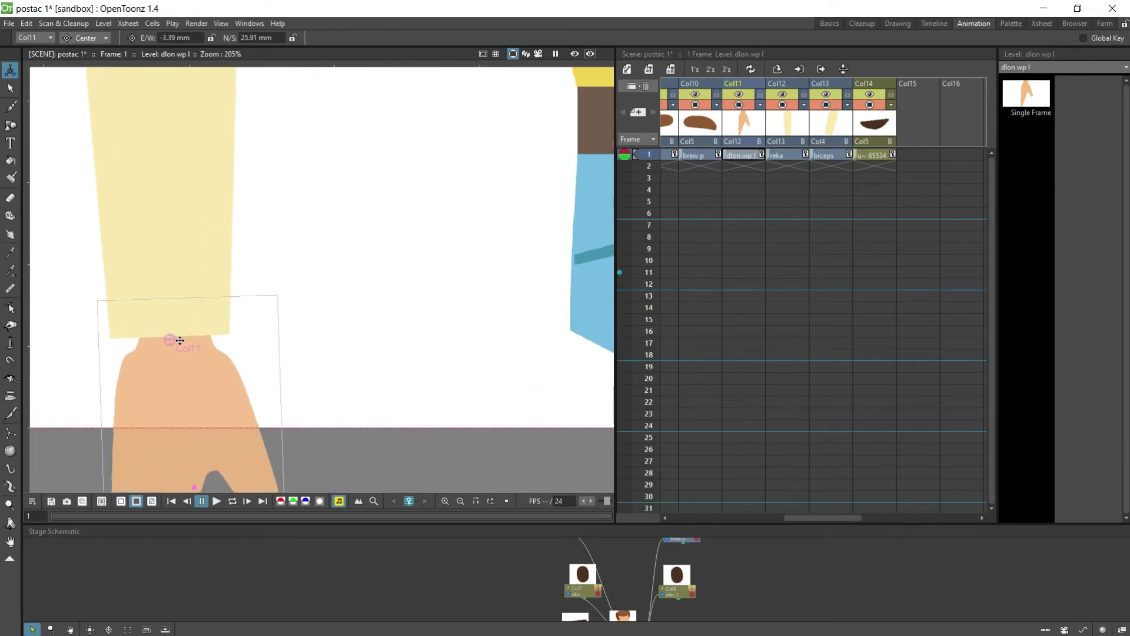
left_click_drag(171, 340, 176, 331)
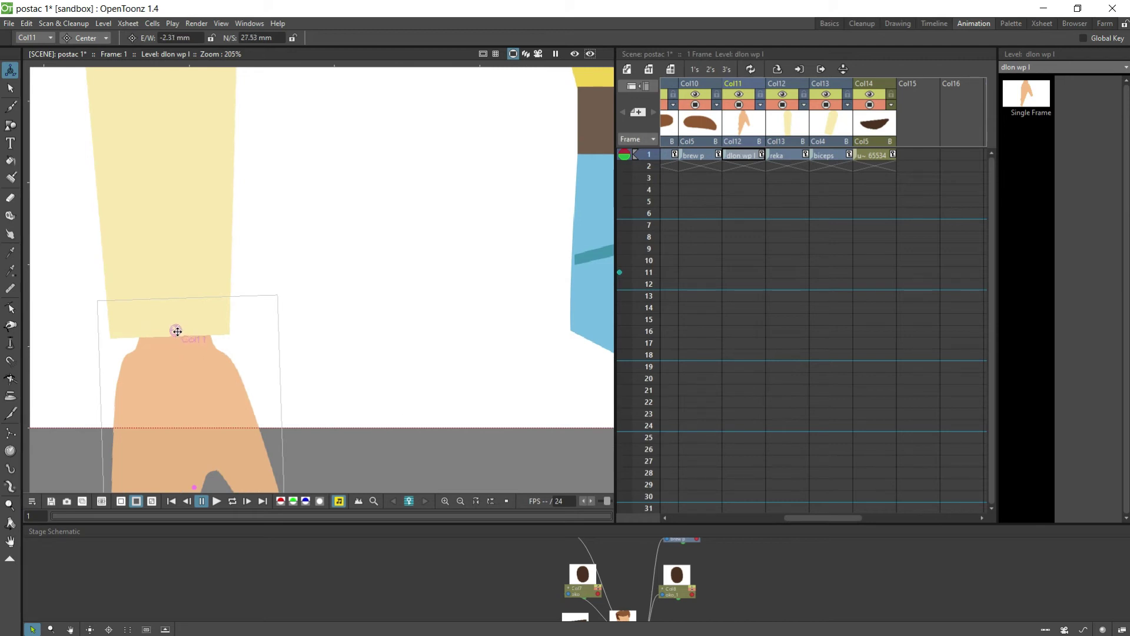
Step: Rotate the dlon wp l hand around the wrist to about -1.67°
left_click(103, 38)
left_click(99, 68)
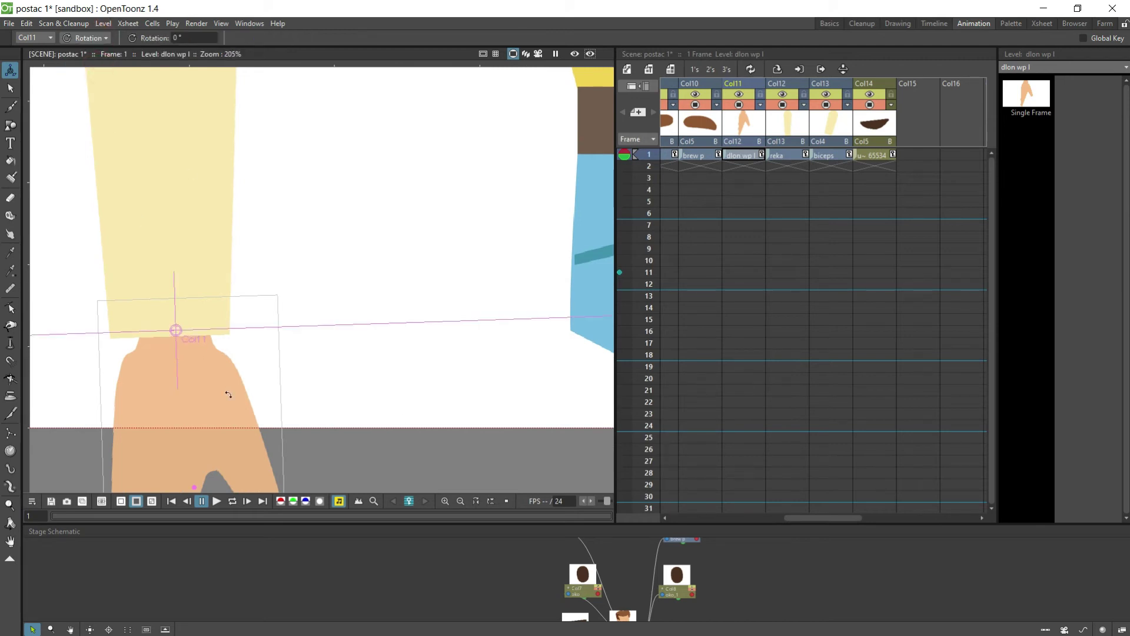
mouse_move(229, 394)
left_mouse_down()
mouse_move(209, 398)
mouse_move(222, 391)
left_mouse_up()
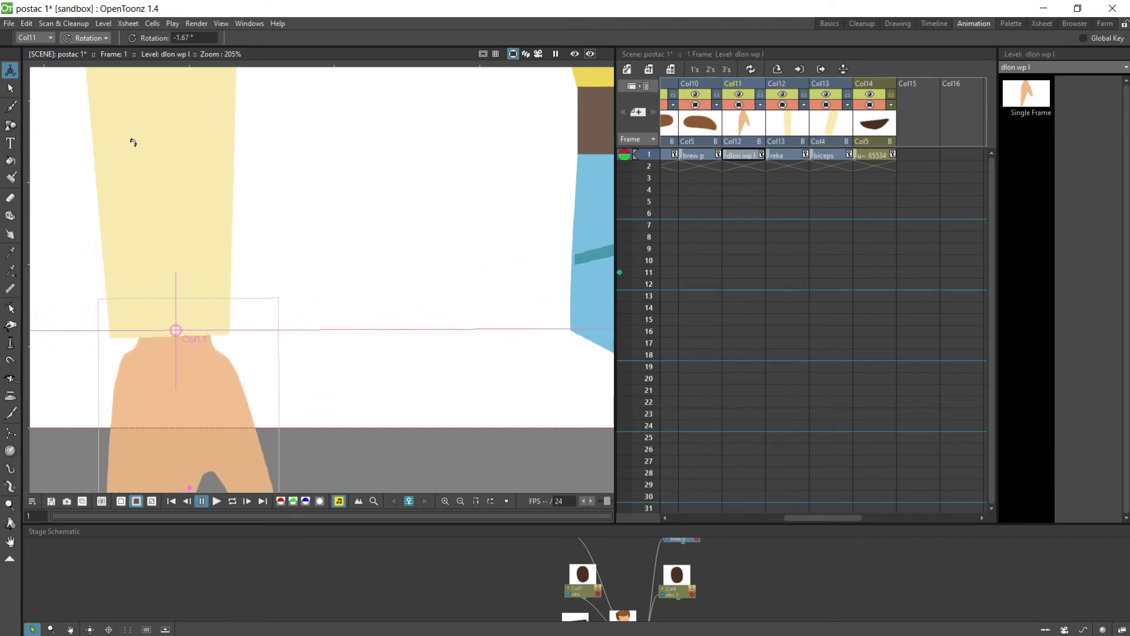
Step: Swing the reka forearm out to about 46.36° to test the elbow, and bring it back to about -14°
scroll(157, 157, "down", 3)
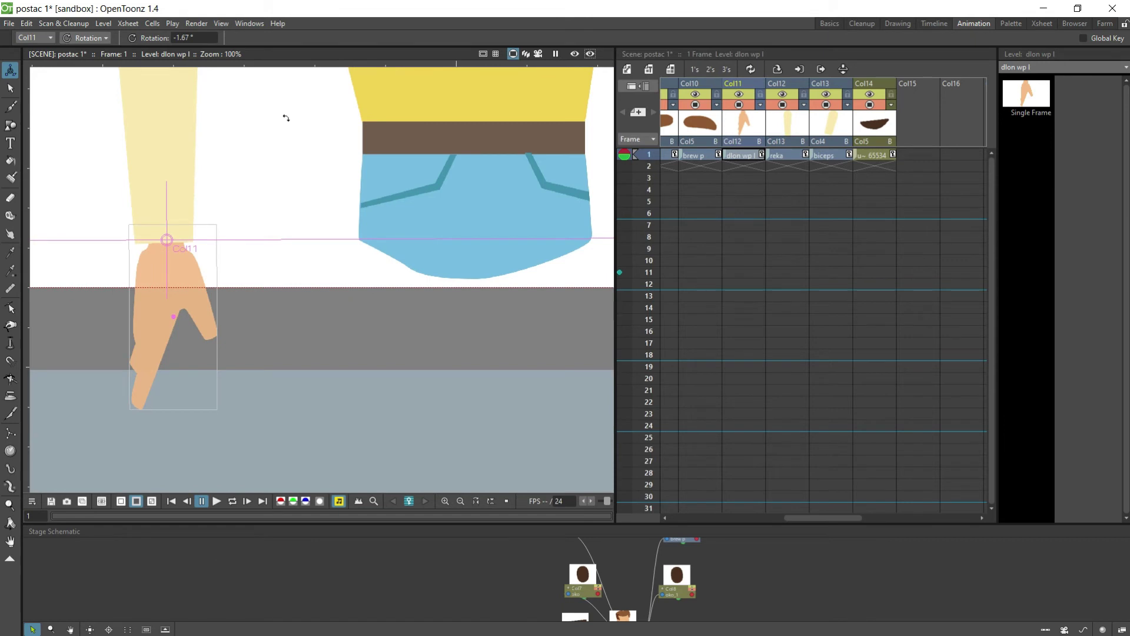
key("space")
left_click_drag(286, 118, 284, 331)
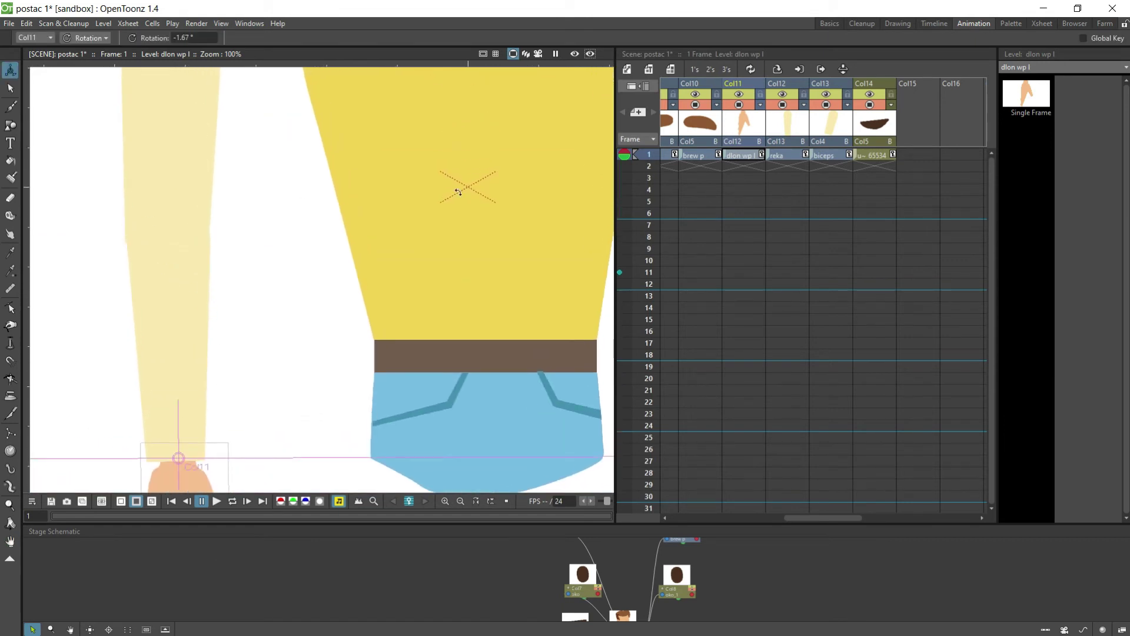
left_click(785, 155)
left_click_drag(286, 298, 316, 151)
scroll(127, 287, "up", 1)
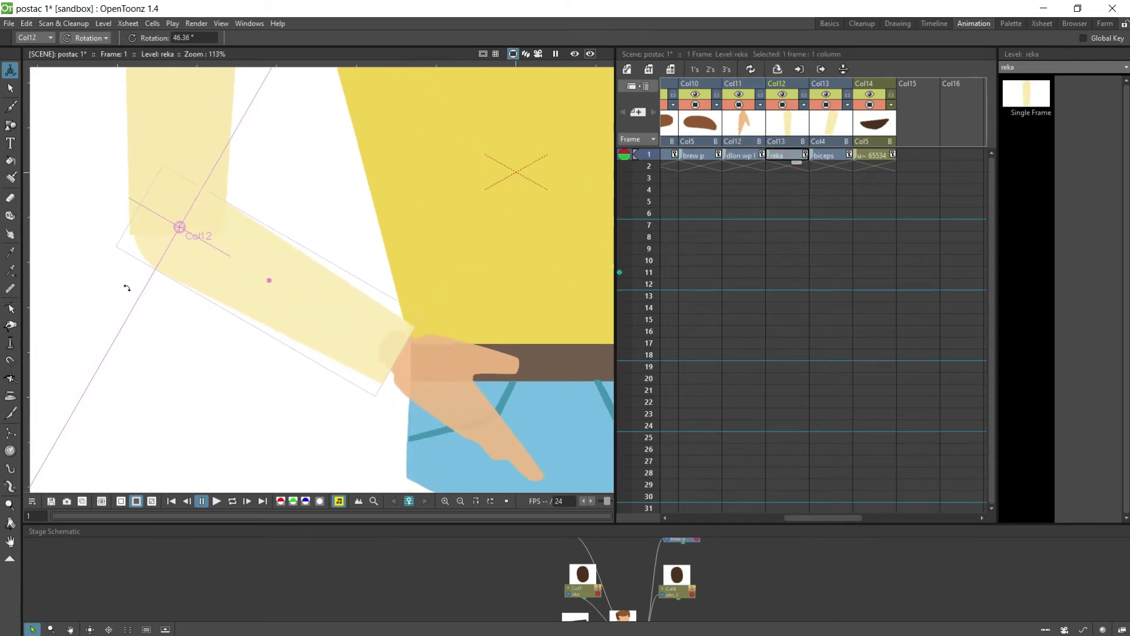
scroll(127, 287, "up", 4)
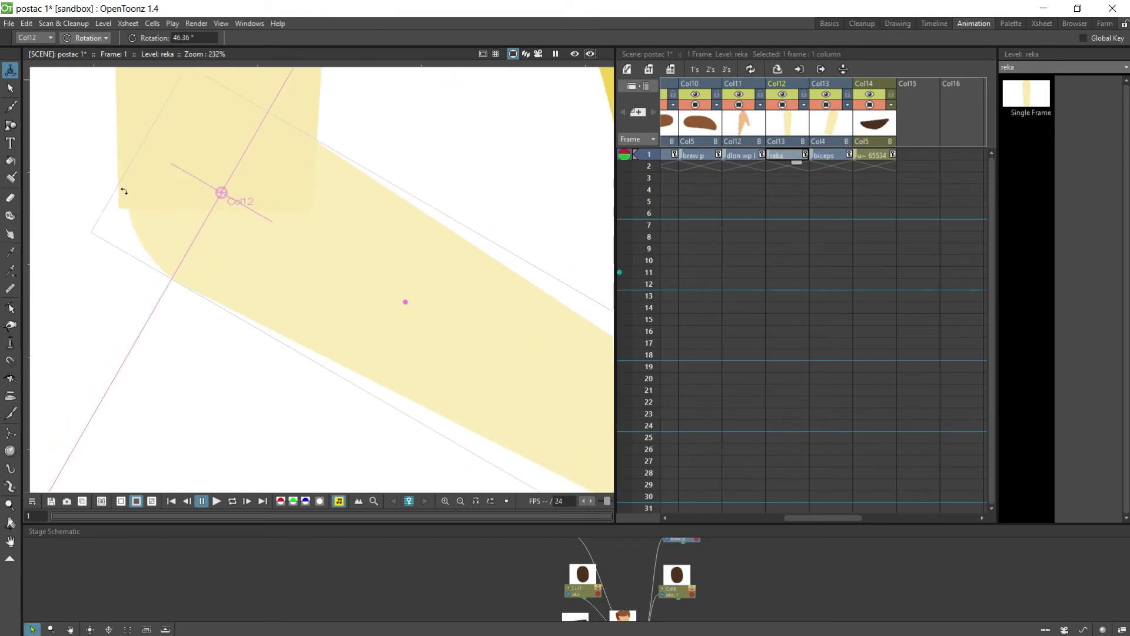
left_click_drag(396, 179, 286, 285)
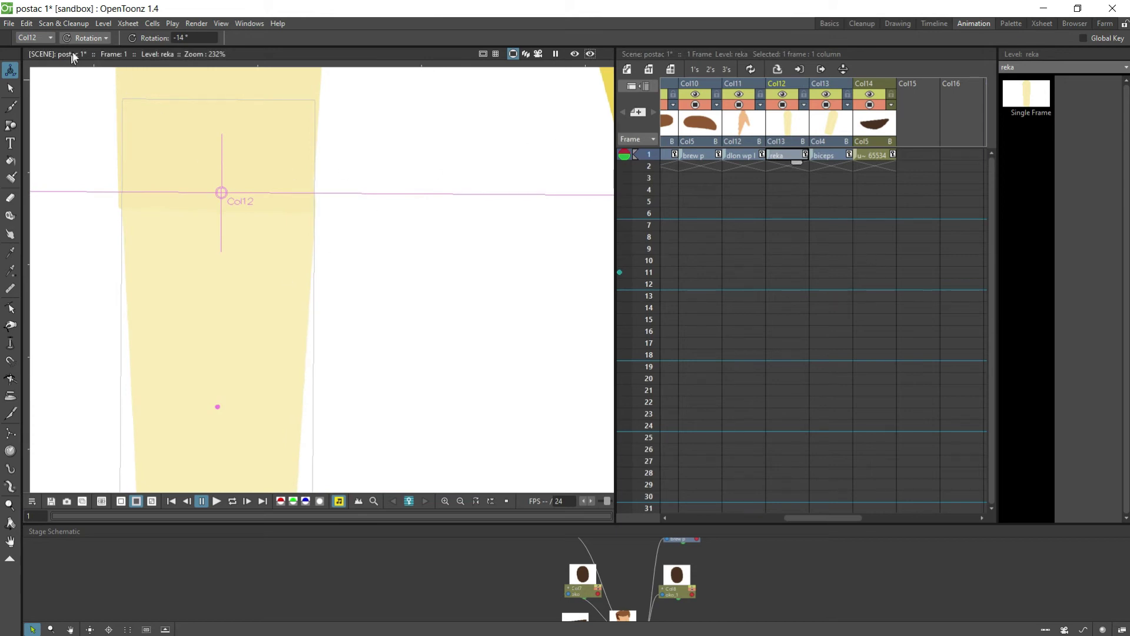
Step: Nudge the reka forearm to about E/W -18.11 mm, N/S -74.96 mm, and rotate it to about -14.3°
left_click(97, 41)
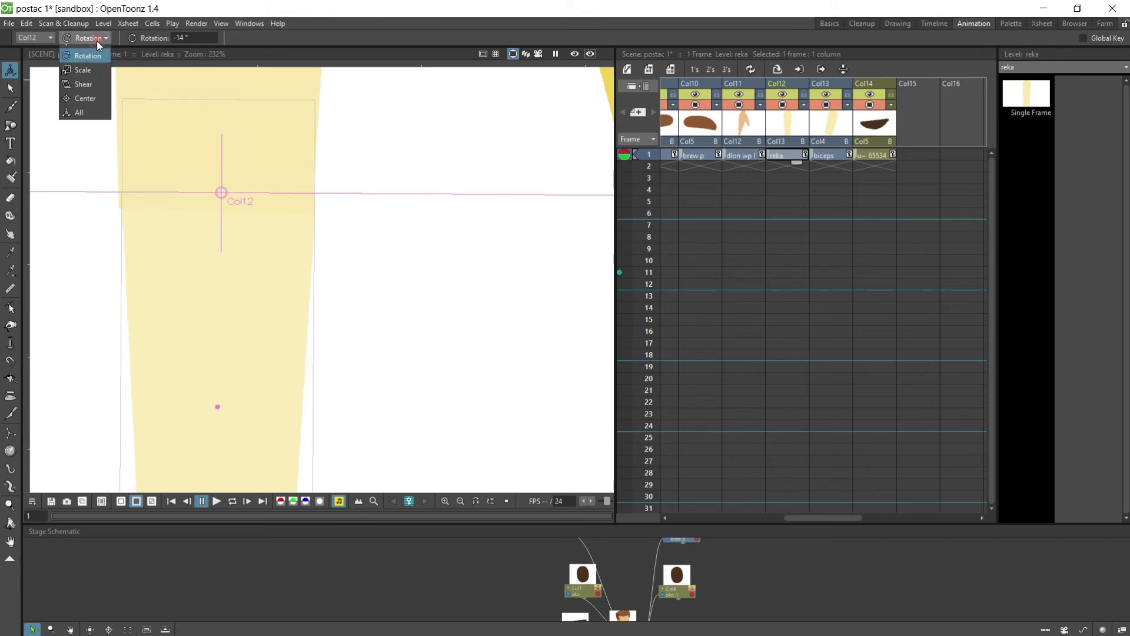
left_click(97, 52)
left_click_drag(243, 256, 242, 256)
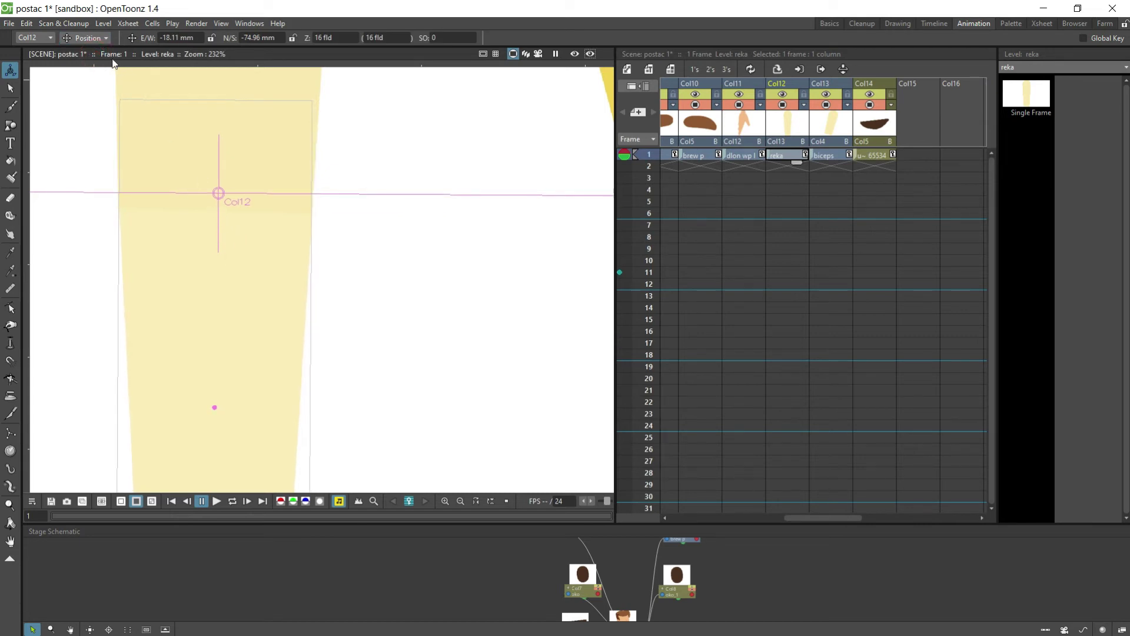
left_click(87, 38)
left_click(99, 72)
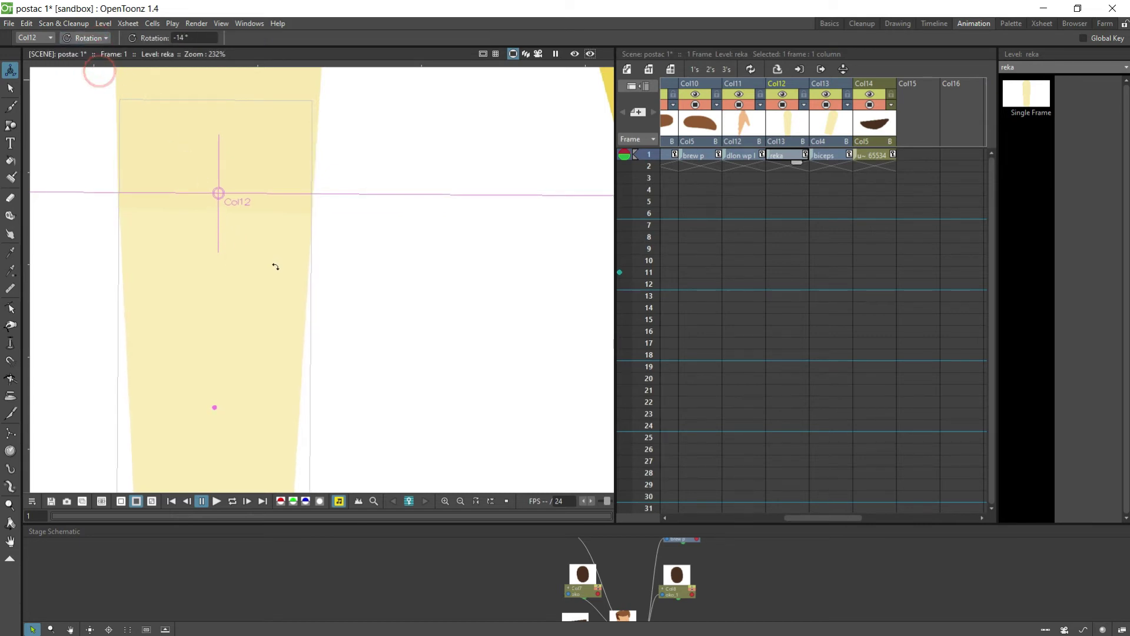
mouse_move(275, 266)
left_mouse_down()
mouse_move(200, 267)
mouse_move(363, 245)
mouse_move(368, 217)
mouse_move(279, 273)
left_mouse_up()
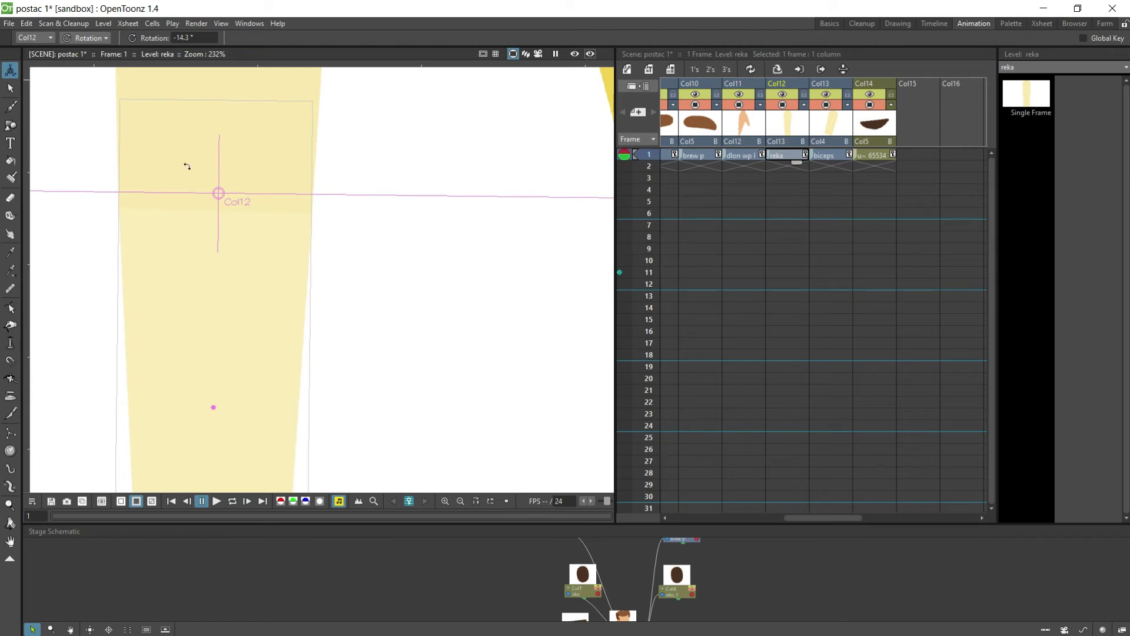
Step: Shift the reka forearm's center to about E/W 0.16 mm, N/S 31.63 mm, and rotate it to about -15°
left_click(88, 38)
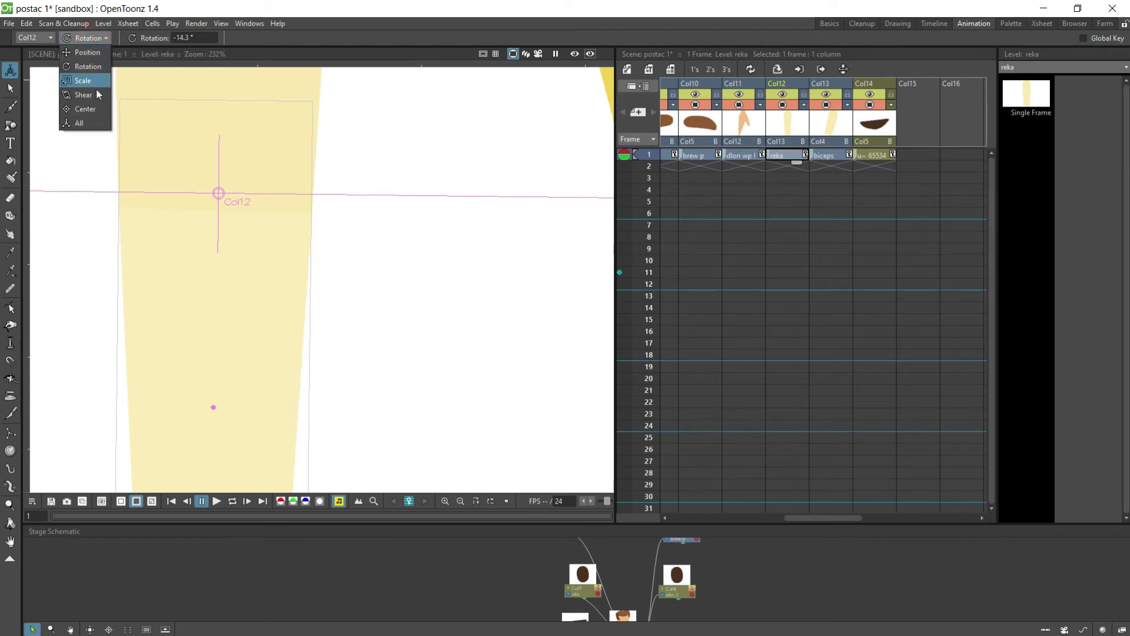
left_click(87, 109)
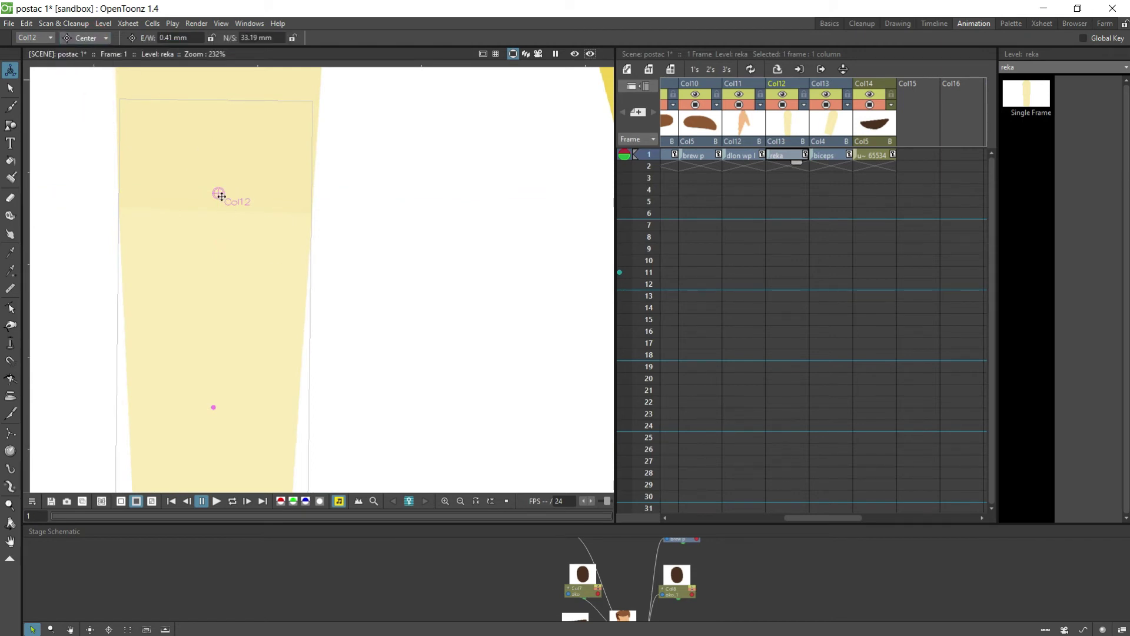
left_click_drag(221, 196, 219, 206)
left_click(102, 39)
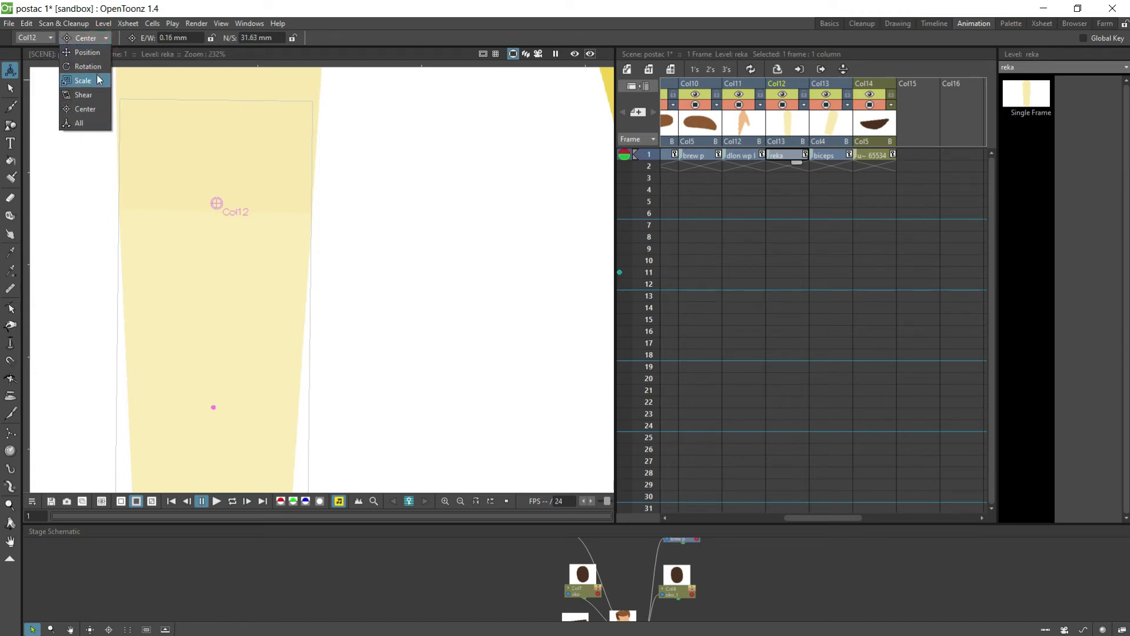
left_click(97, 67)
left_click_drag(282, 308, 264, 283)
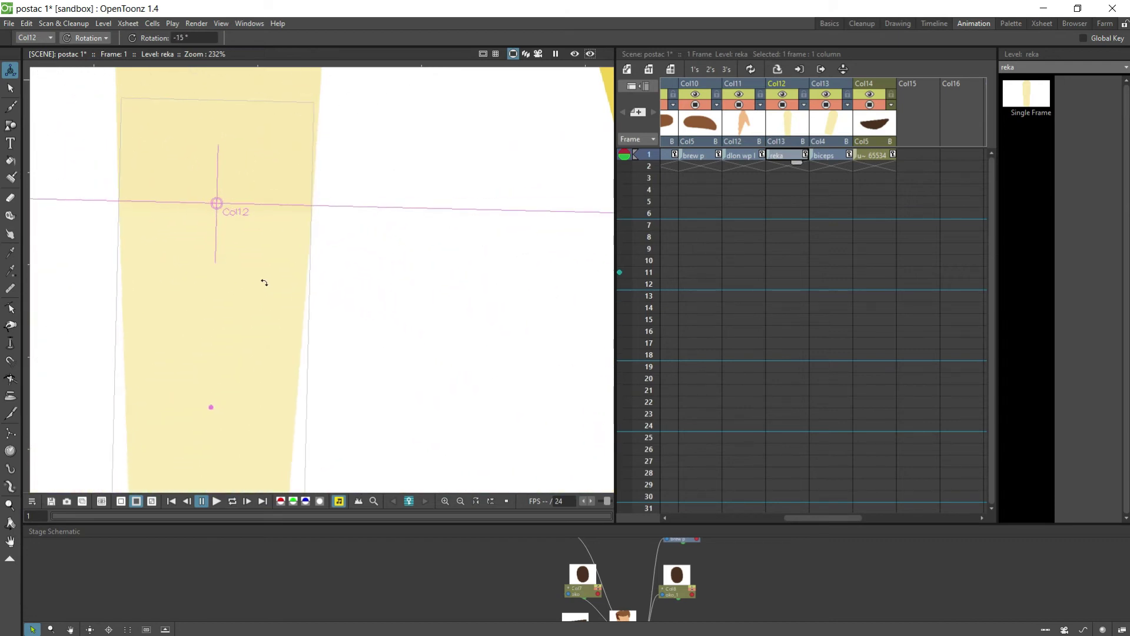
Step: Set the reka forearm's center to about E/W 0.13 mm, N/S 32.54 mm, and rotate it to about -14.43°
left_click(94, 38)
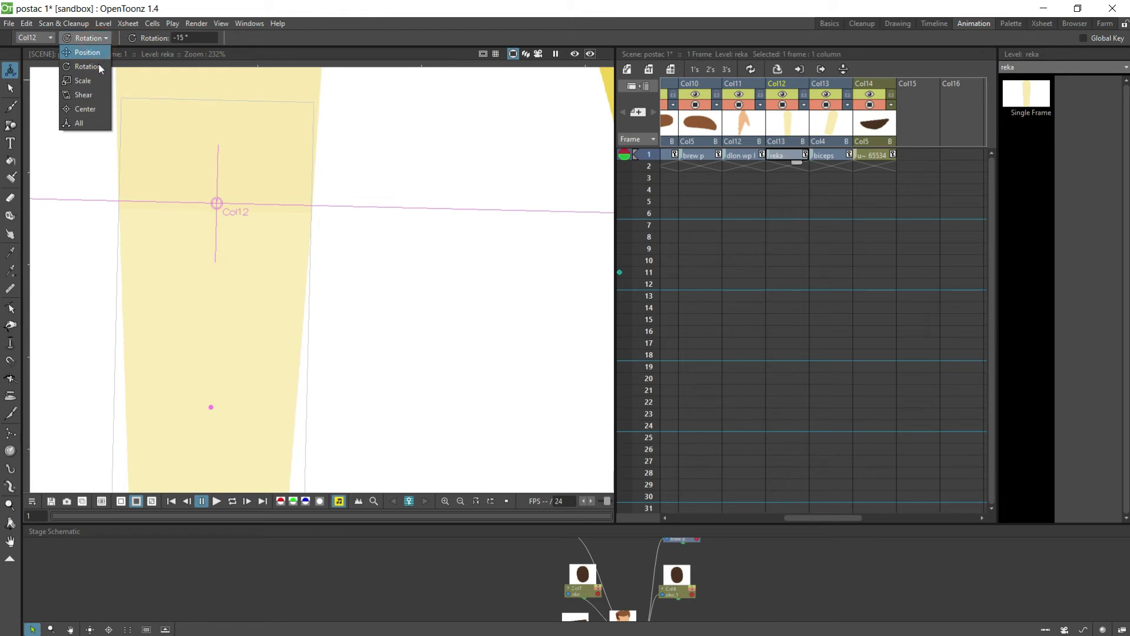
left_click(97, 109)
left_click_drag(219, 205, 219, 200)
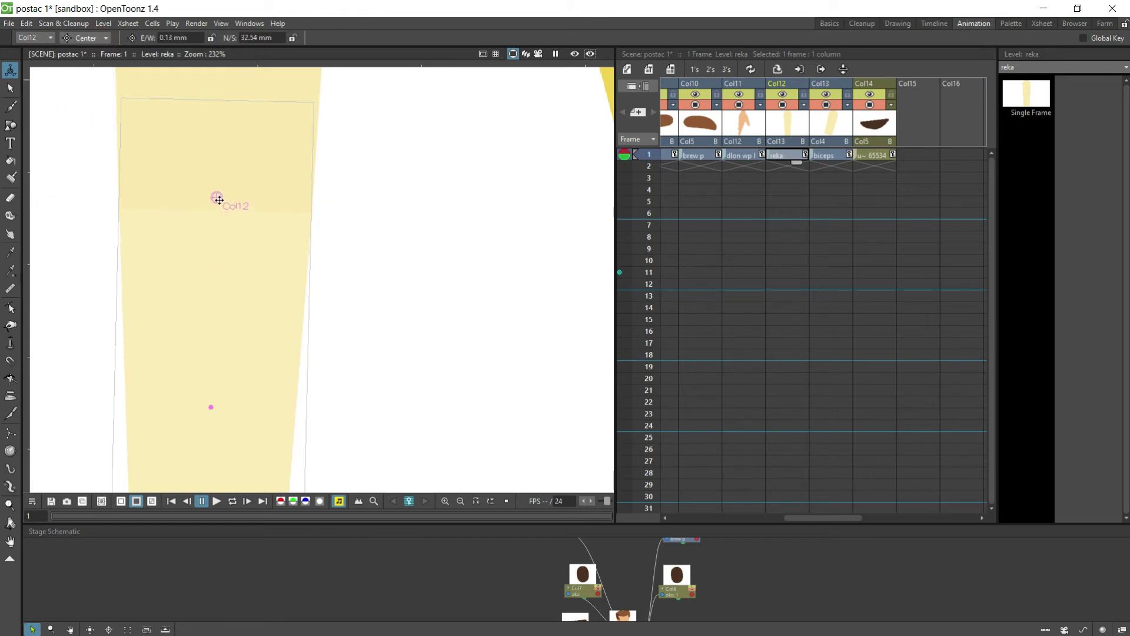
left_click(85, 38)
left_click(83, 67)
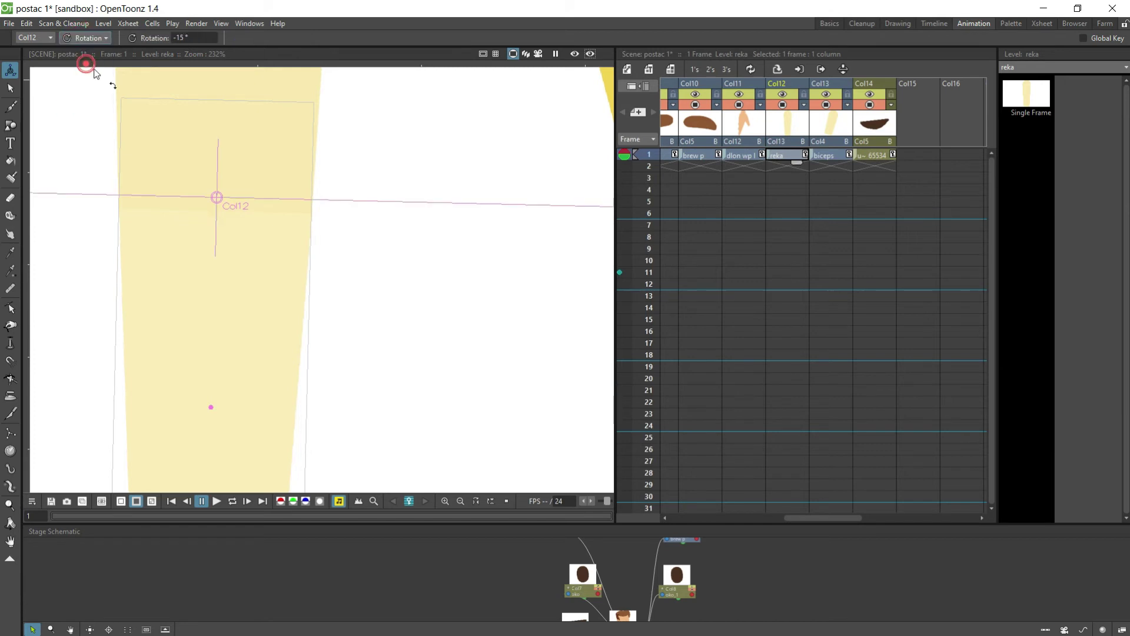
left_click_drag(209, 242, 247, 198)
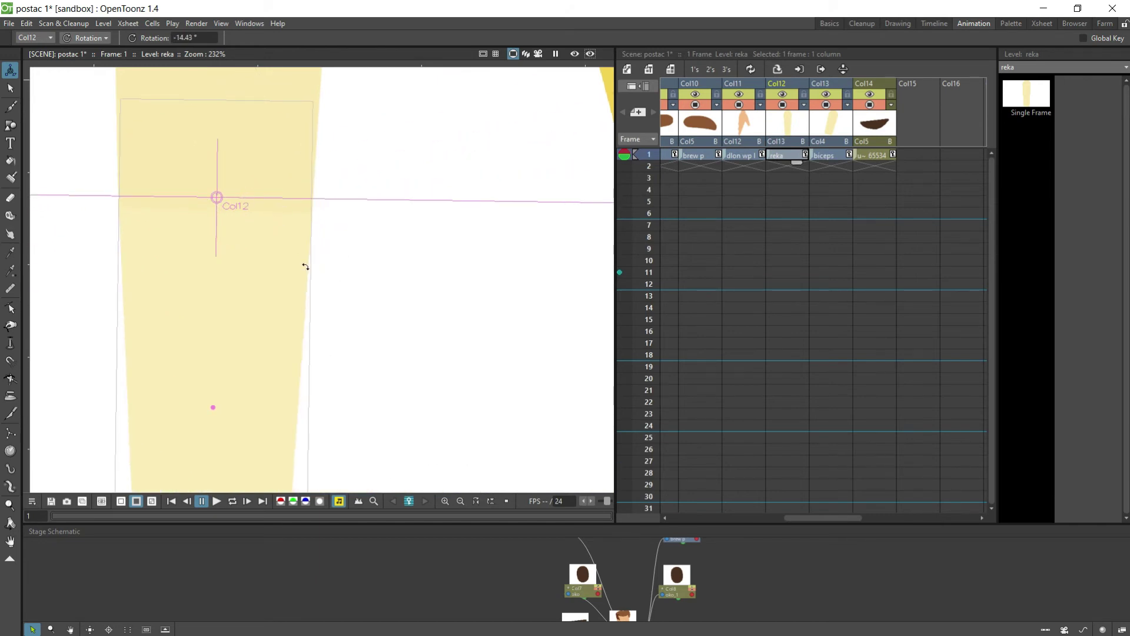
Step: Move the biceps with its attached arm to the torso's shoulder, about E/W -55.97 mm, N/S 38.16 mm
scroll(305, 266, "down", 5)
scroll(300, 264, "down", 1)
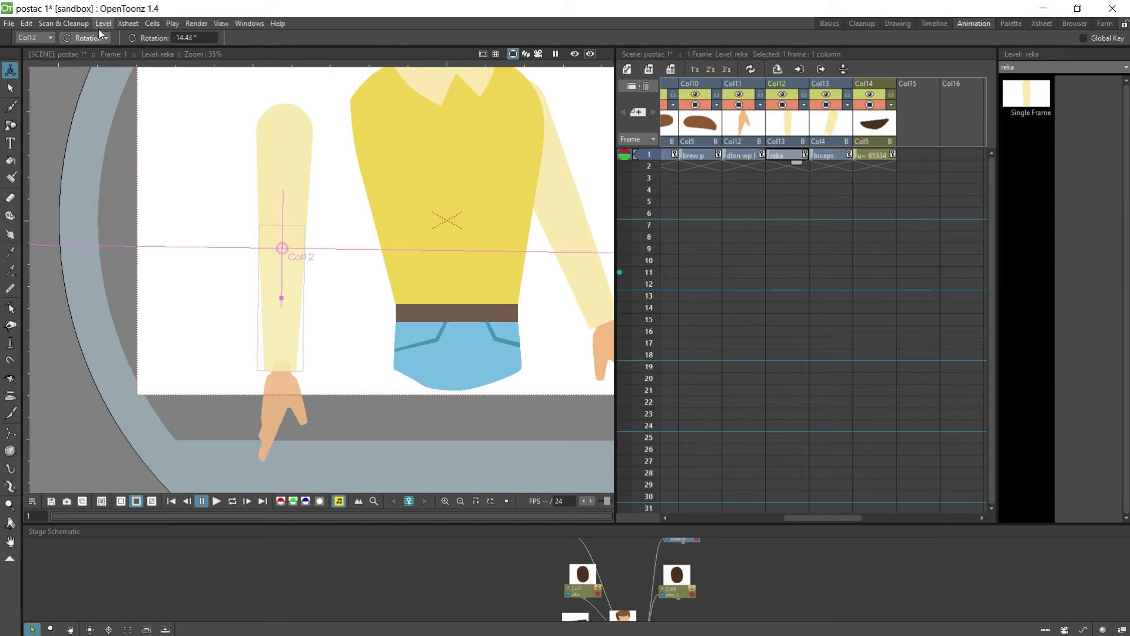
left_click(85, 40)
left_click(87, 53)
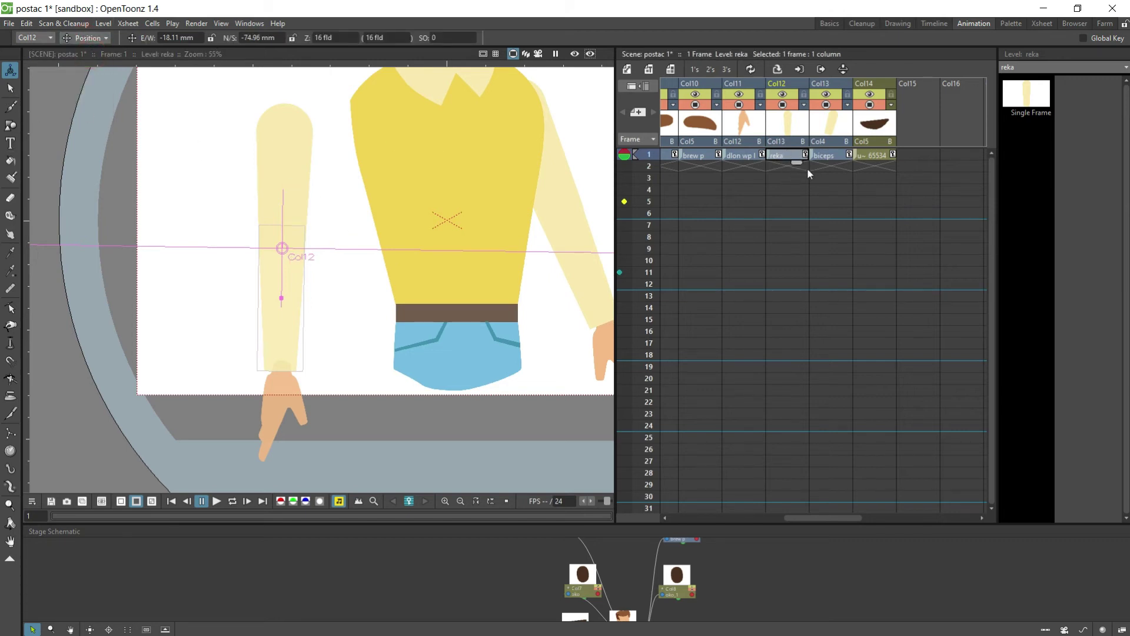
left_click(823, 159)
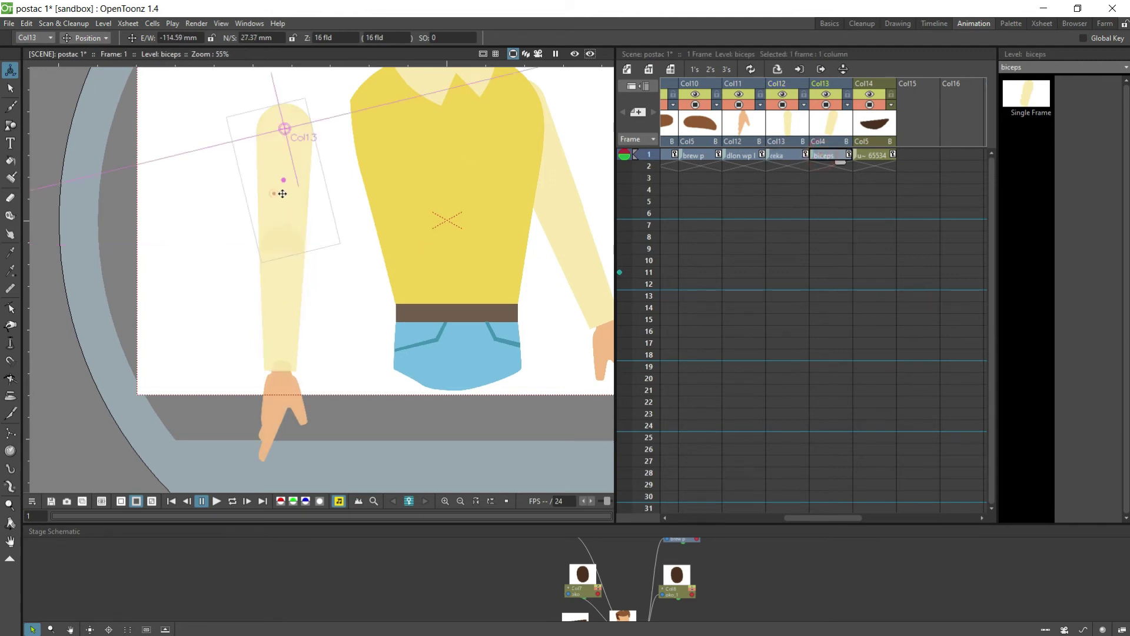
left_click_drag(276, 187, 364, 177)
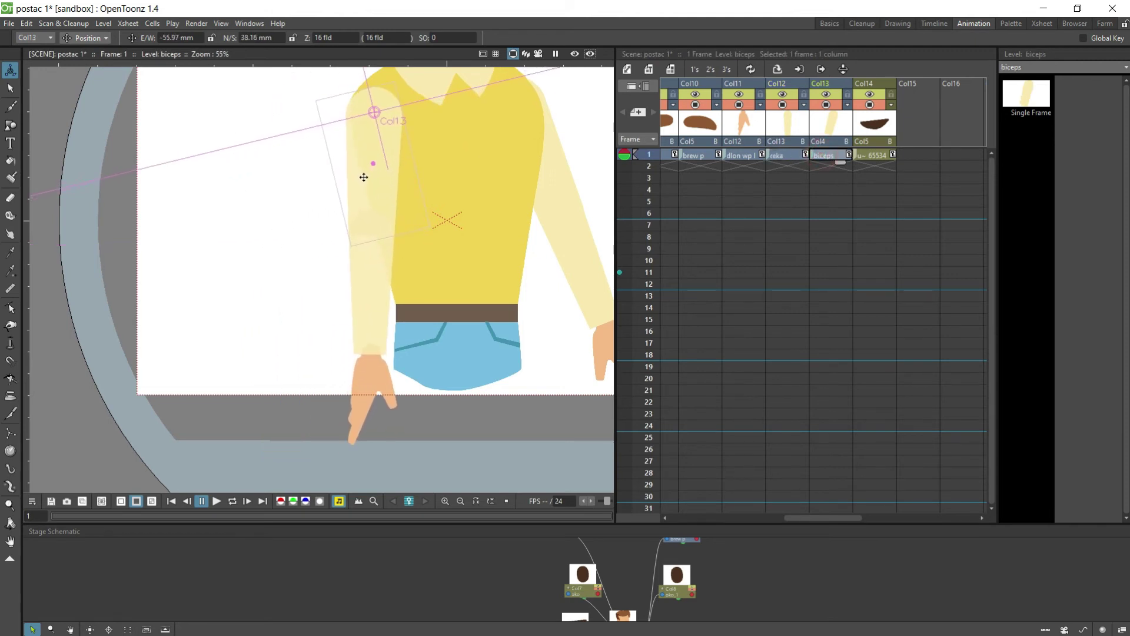
Step: Rotate the biceps around the shoulder to about 3.52° so the arm angles away from the torso
left_click(97, 39)
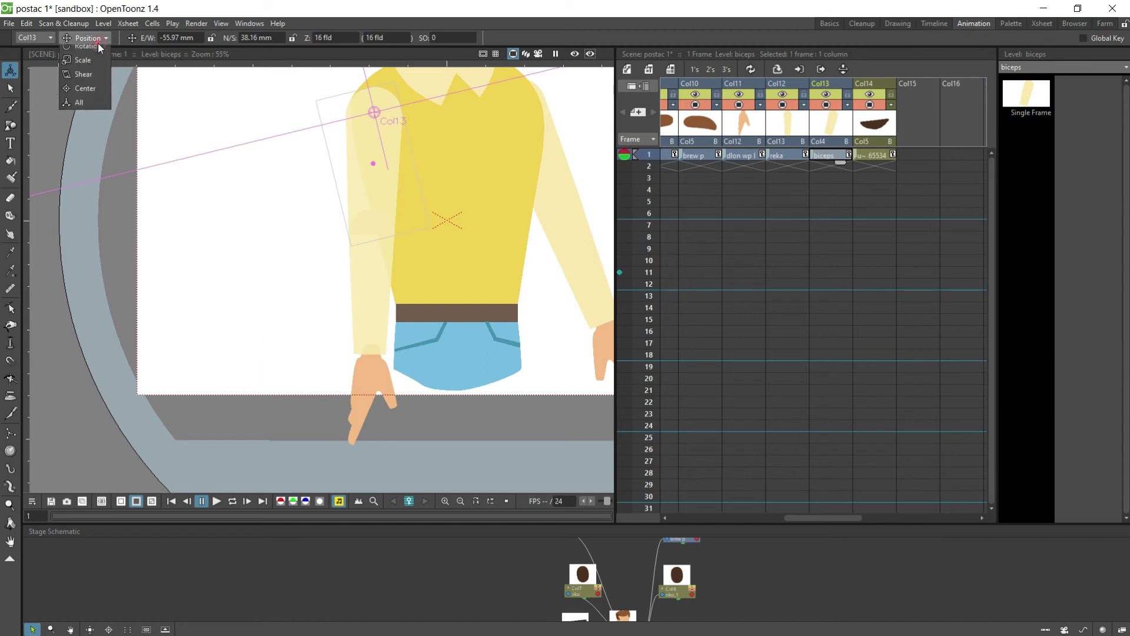
left_click(88, 46)
mouse_move(383, 201)
left_mouse_down()
mouse_move(343, 196)
mouse_move(418, 192)
mouse_move(392, 201)
left_mouse_up()
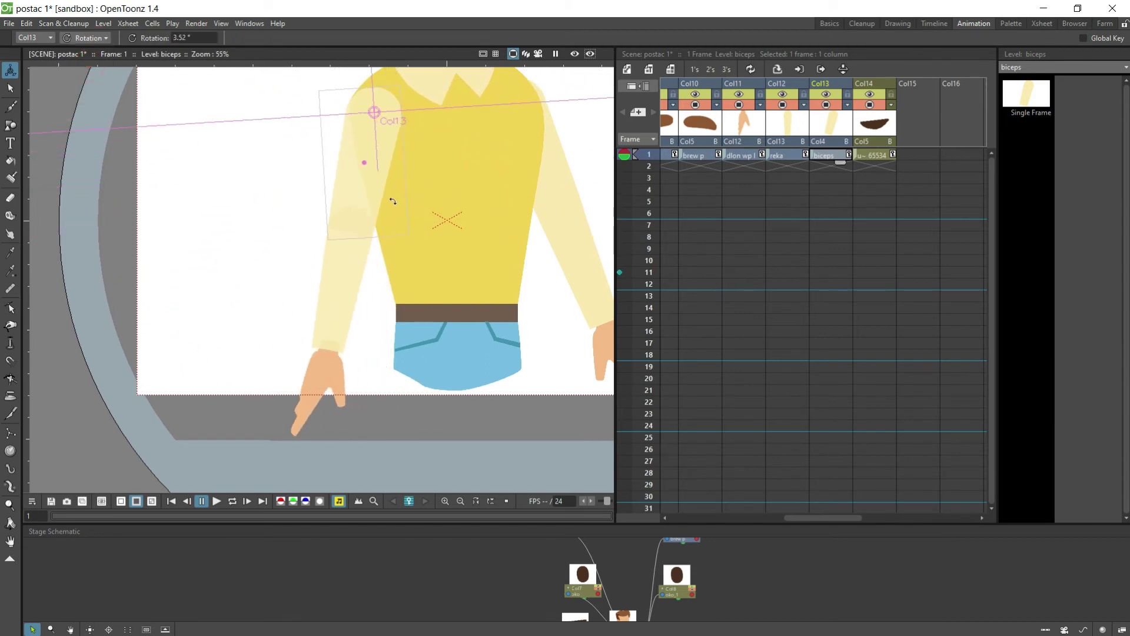
Step: Move the Table node closer to the korpus b kolnierza torso node in the Stage Schematic
scroll(451, 226, "down", 5)
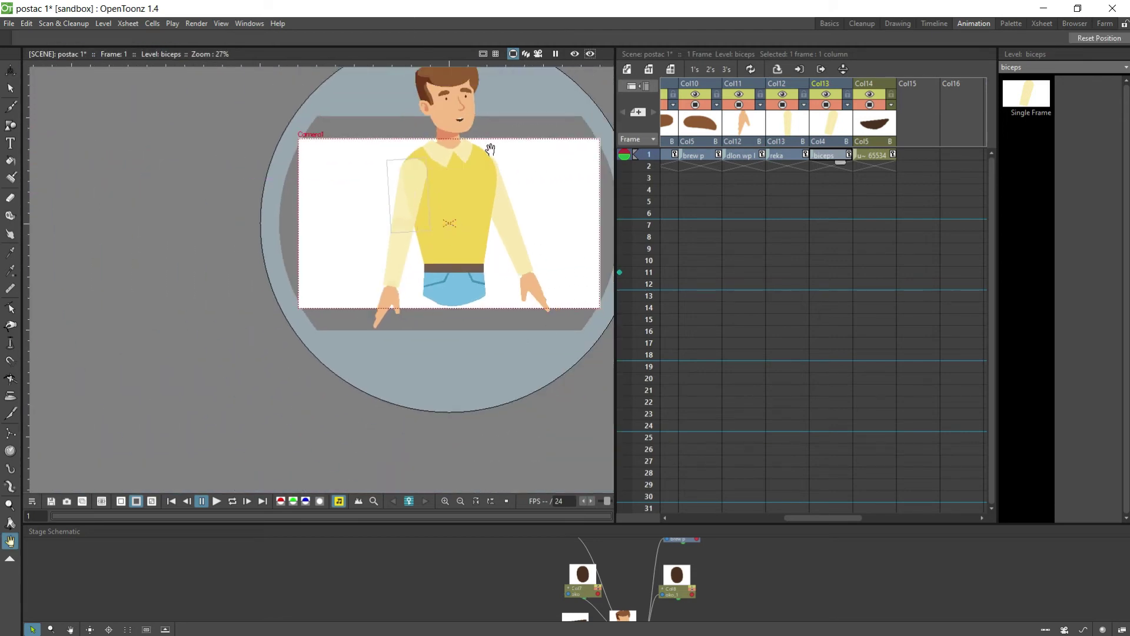
left_click_drag(490, 141, 389, 260)
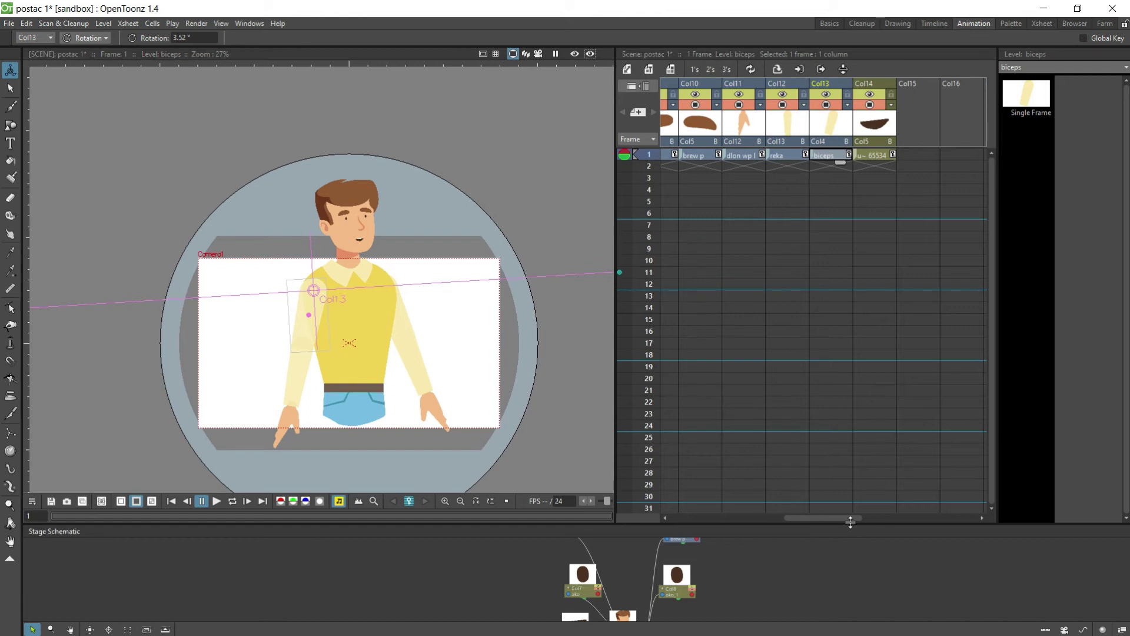
left_click_drag(846, 520, 716, 520)
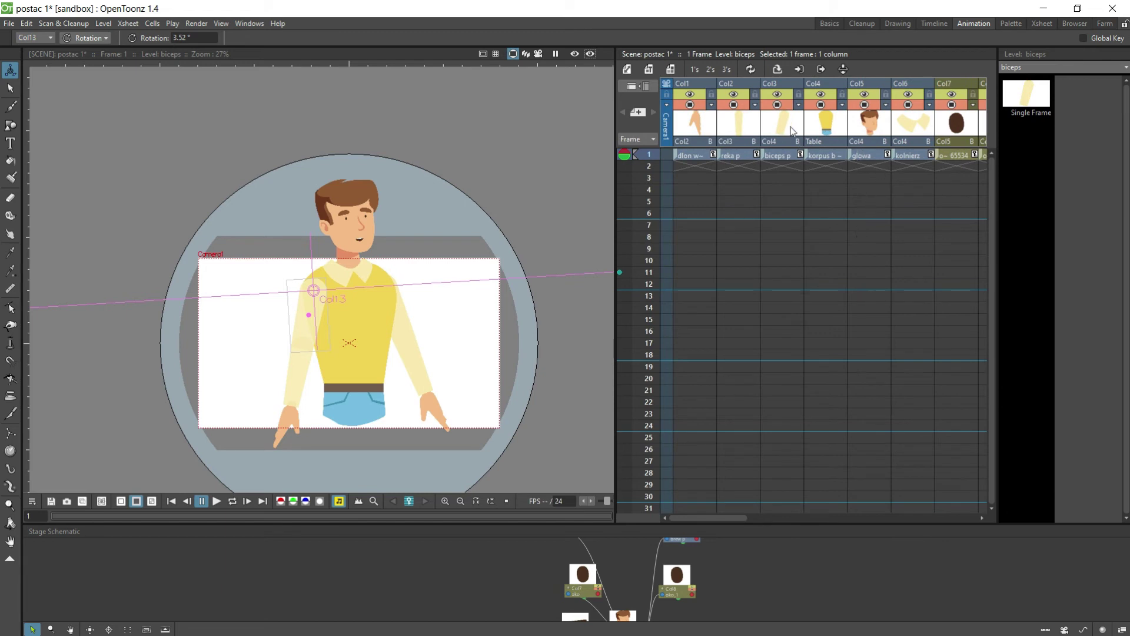
left_click(824, 156)
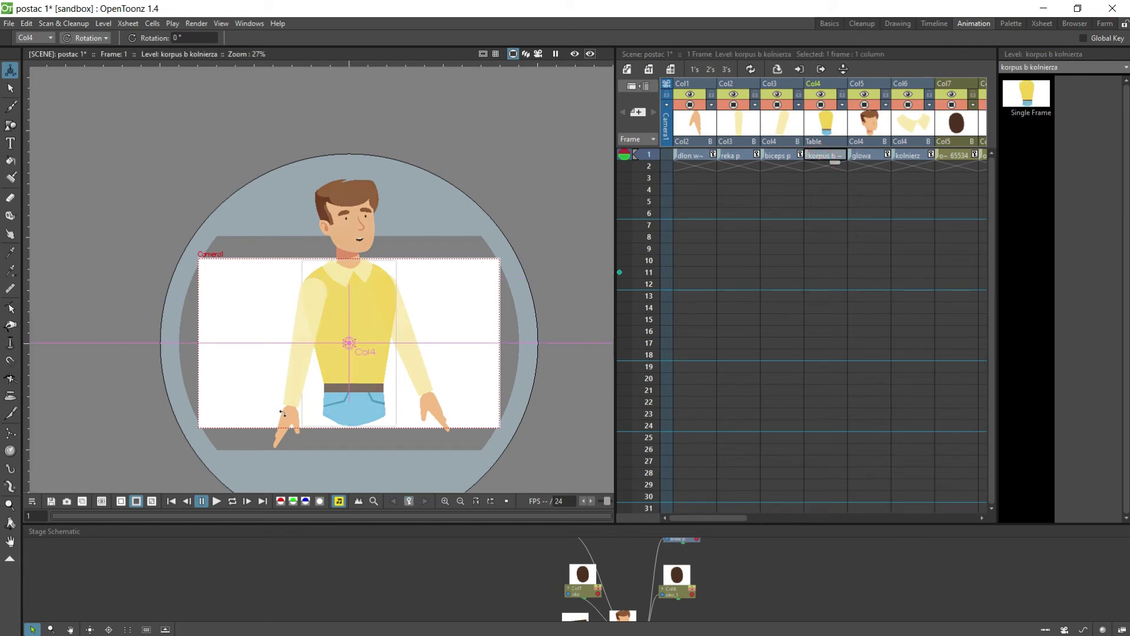
scroll(630, 584, "down", 1)
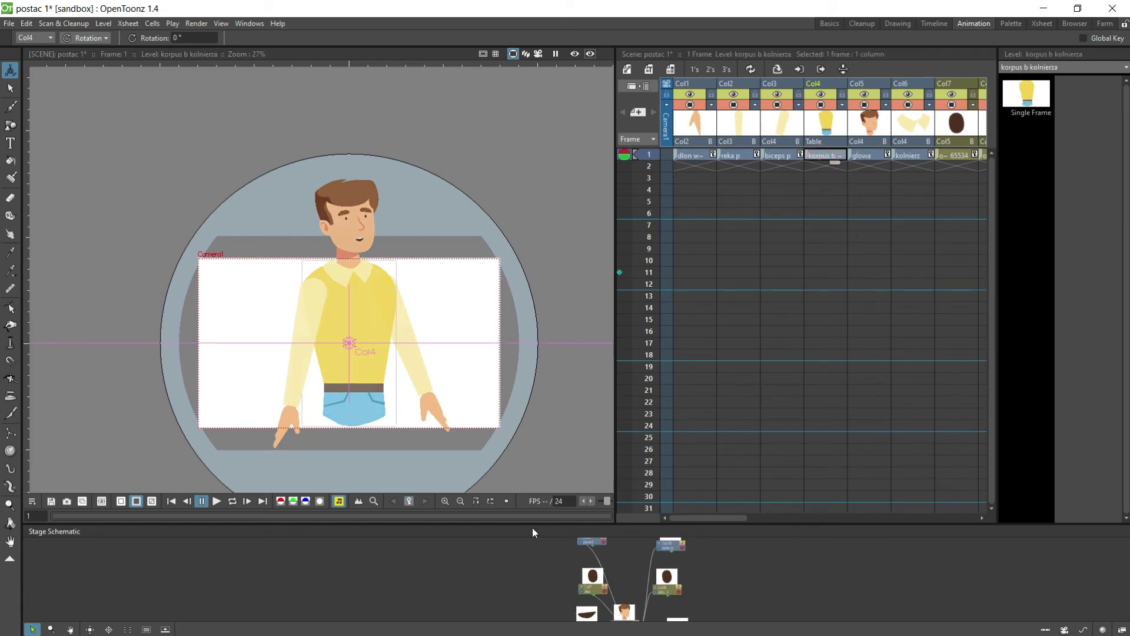
left_click_drag(532, 526, 533, 264)
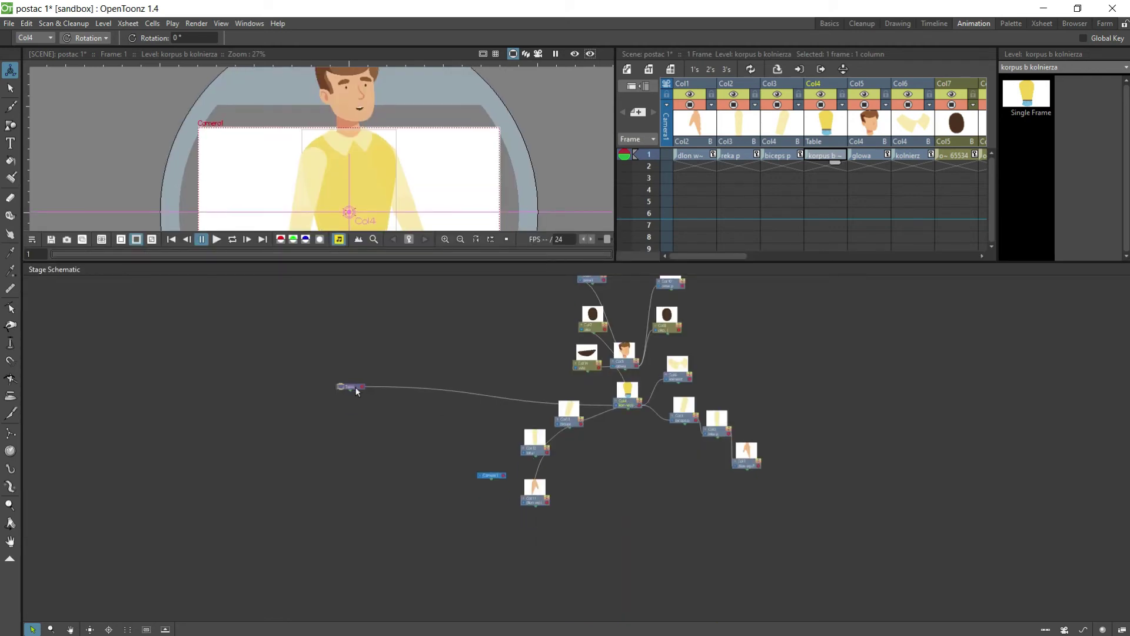
left_click_drag(353, 392, 448, 401)
scroll(500, 416, "down", 2)
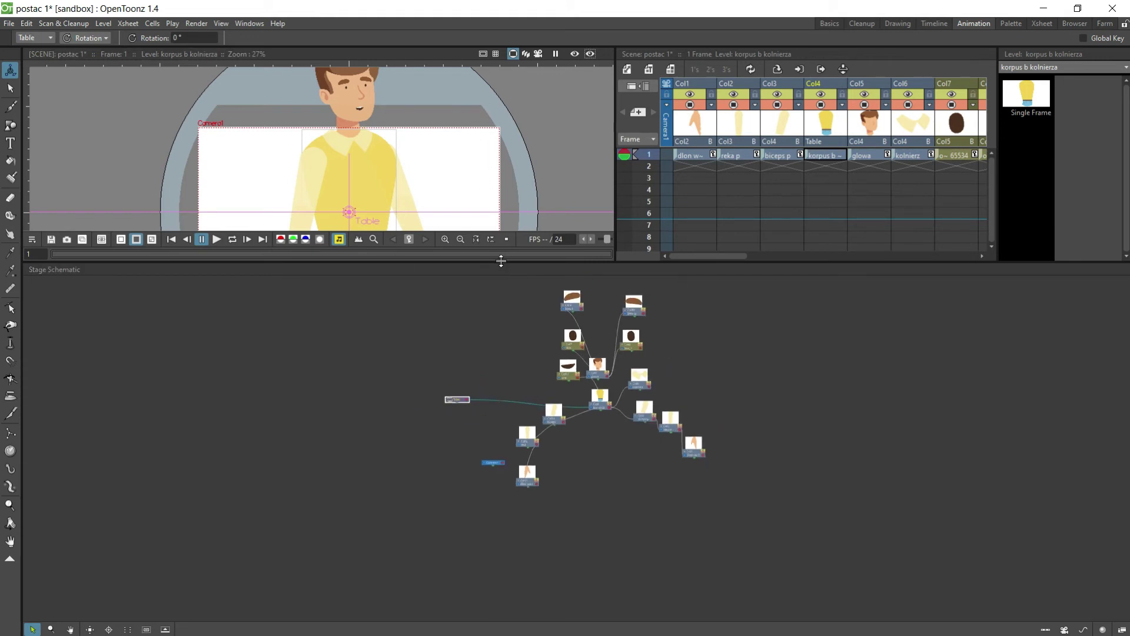
Step: Enlarge the viewer area and set the Table object's global scale to 50% so the whole character shrinks
left_click_drag(501, 263, 500, 515)
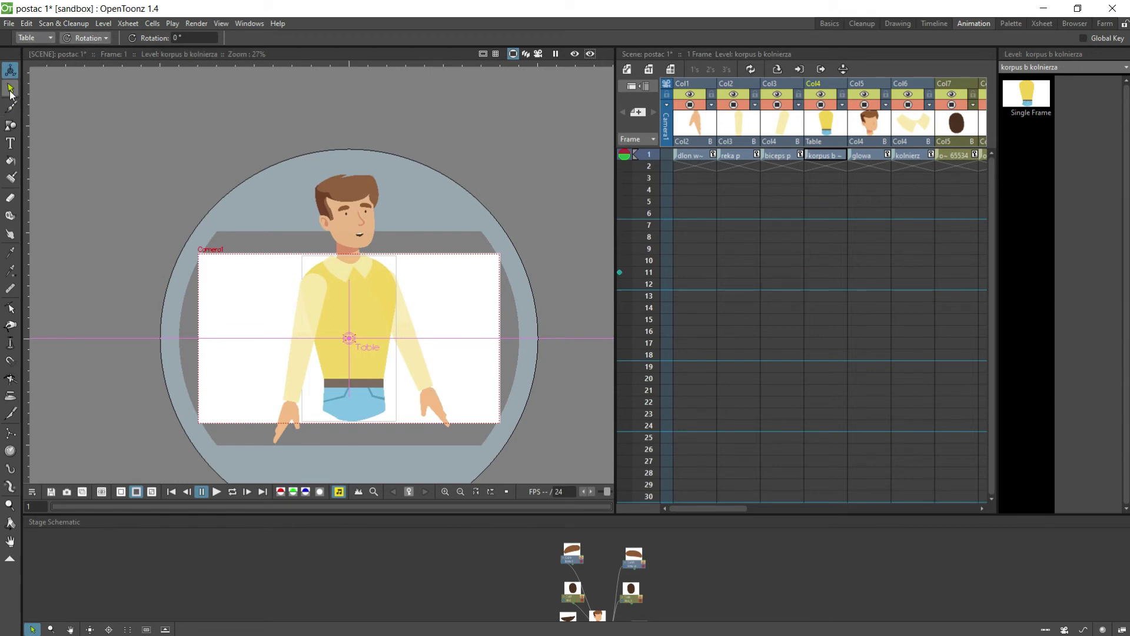
left_click(98, 38)
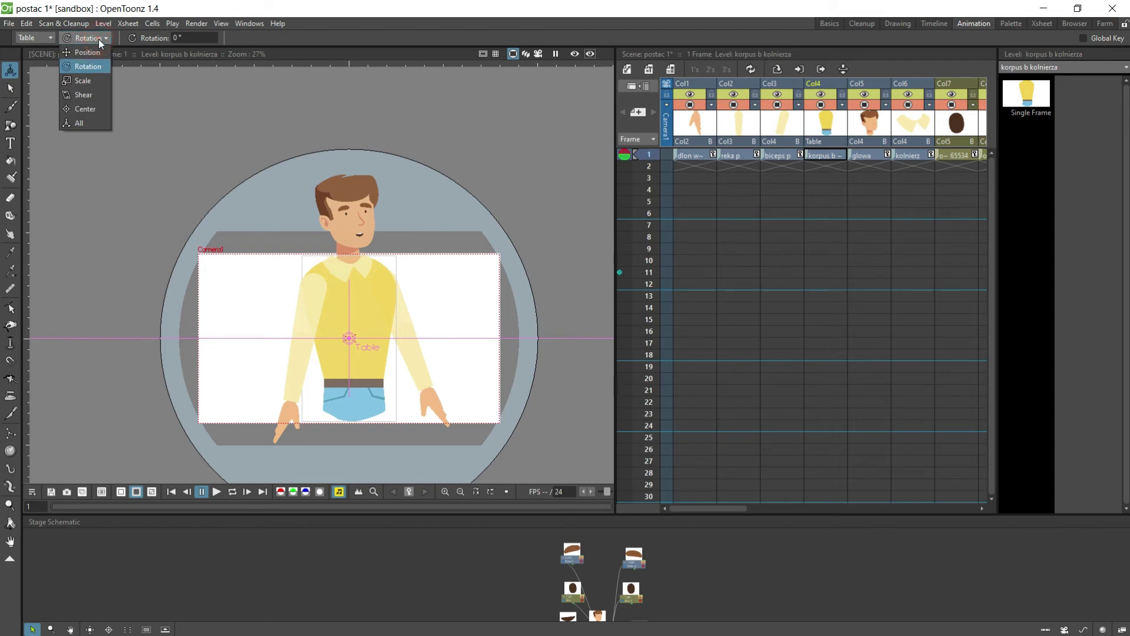
left_click(100, 82)
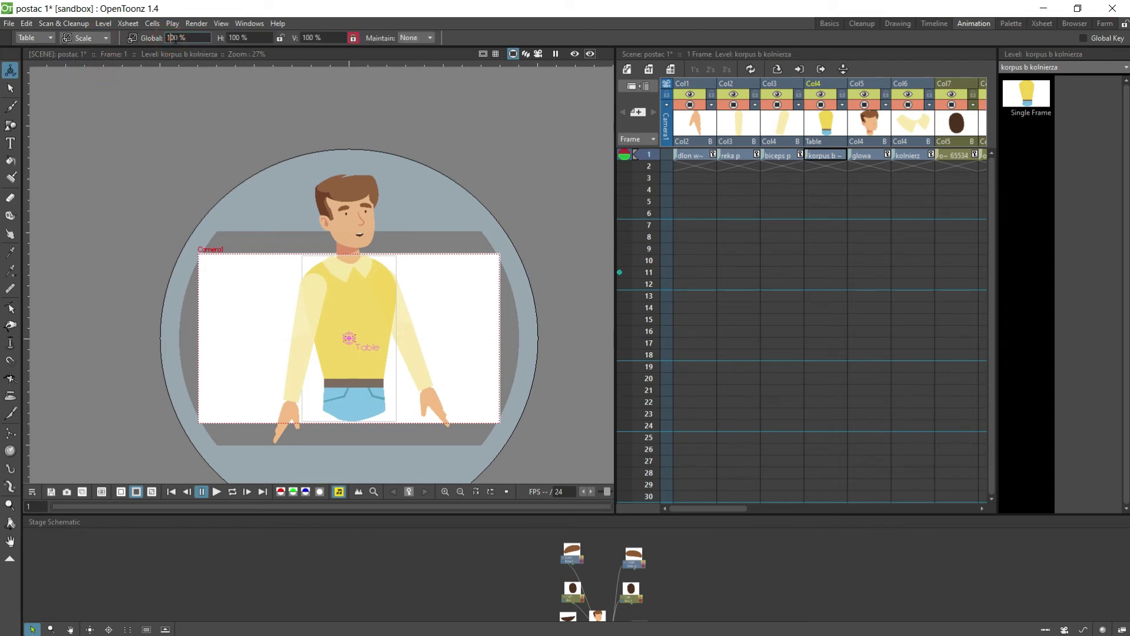
double_click(176, 37)
type("5")
key("Return")
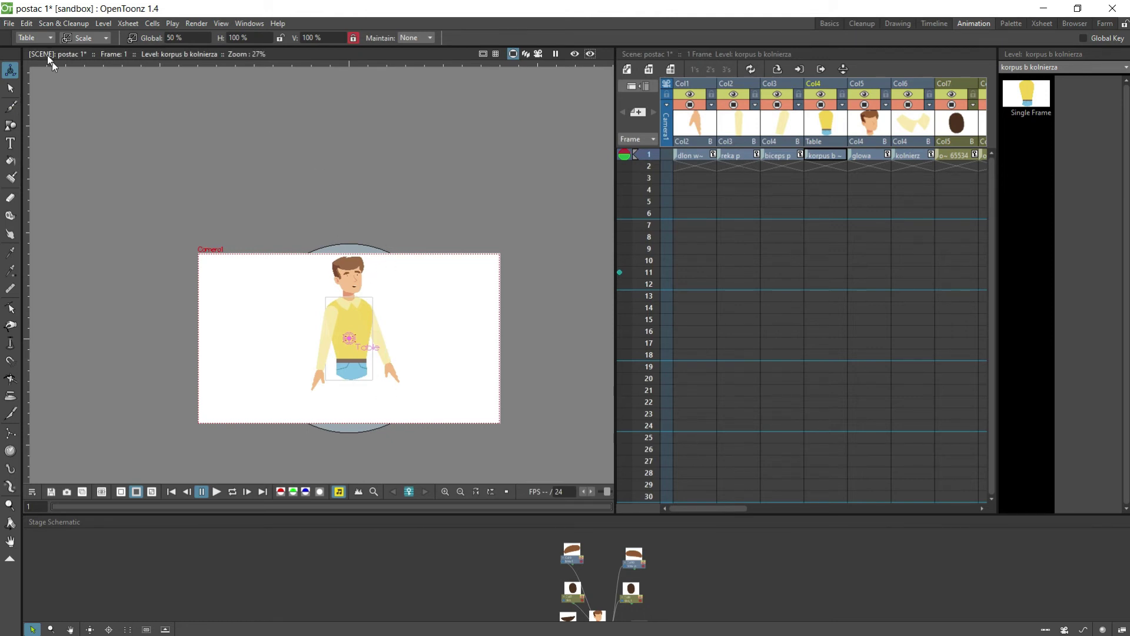
left_click(10, 25)
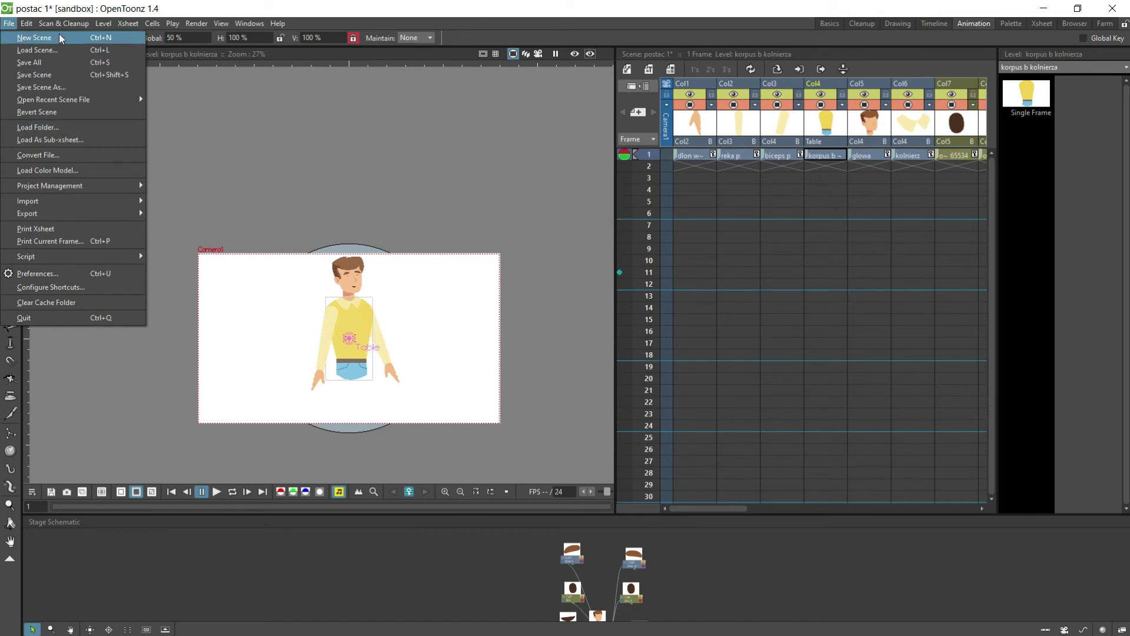
mouse_move(29, 27)
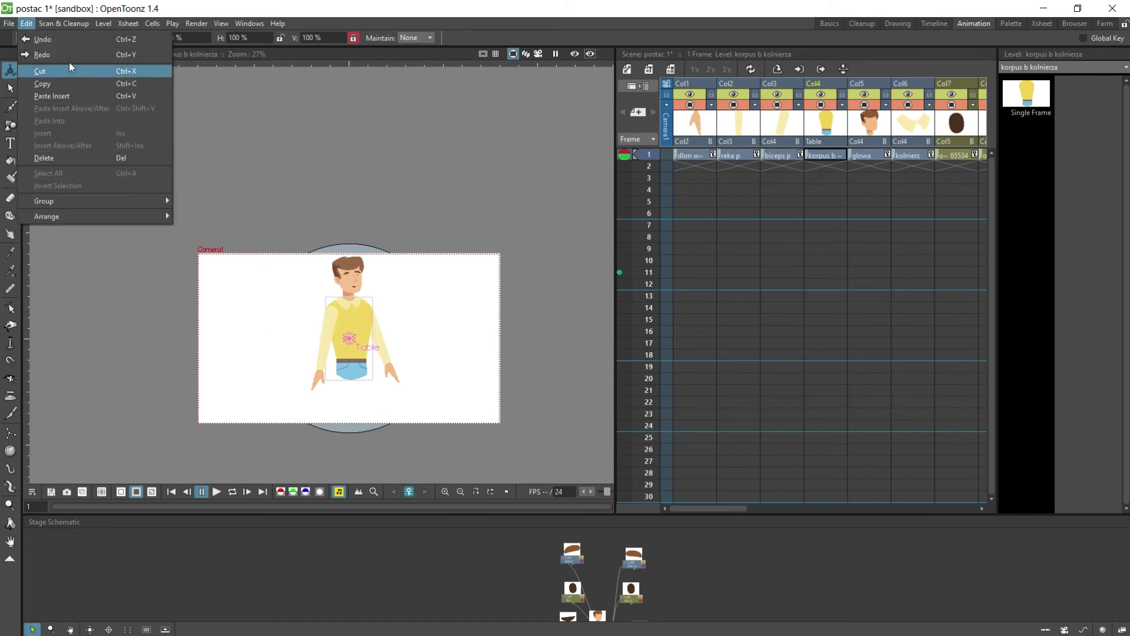
left_click(316, 146)
Step: Move the Table with the whole character down to about E/W -6.34 mm, N/S -68.14 mm
left_click(91, 39)
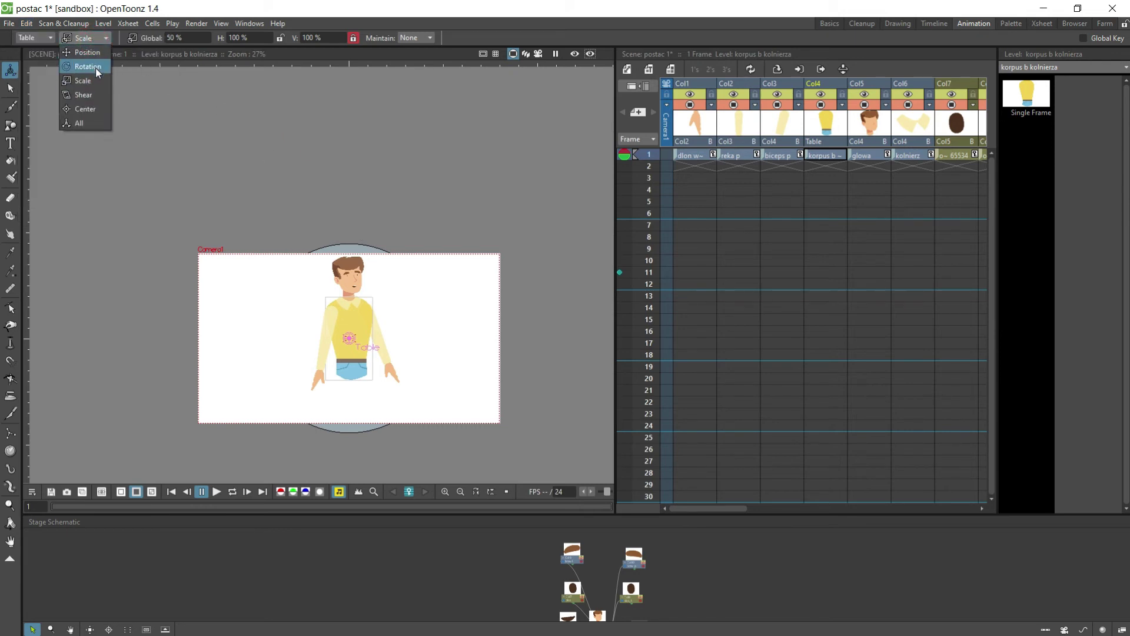
left_click(93, 53)
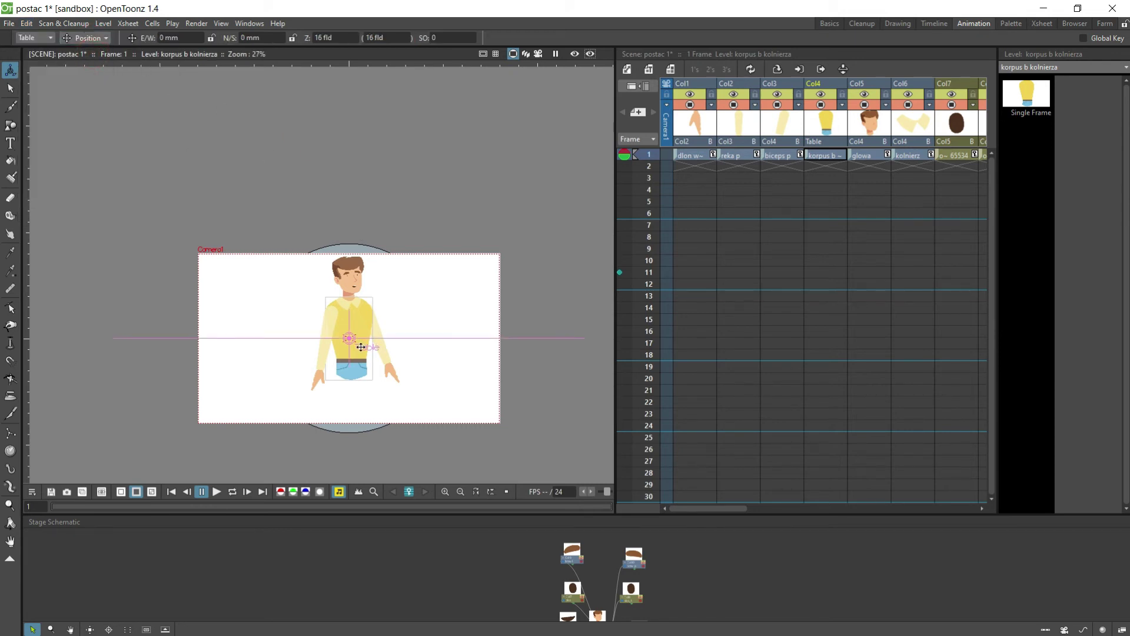
left_click_drag(361, 347, 356, 398)
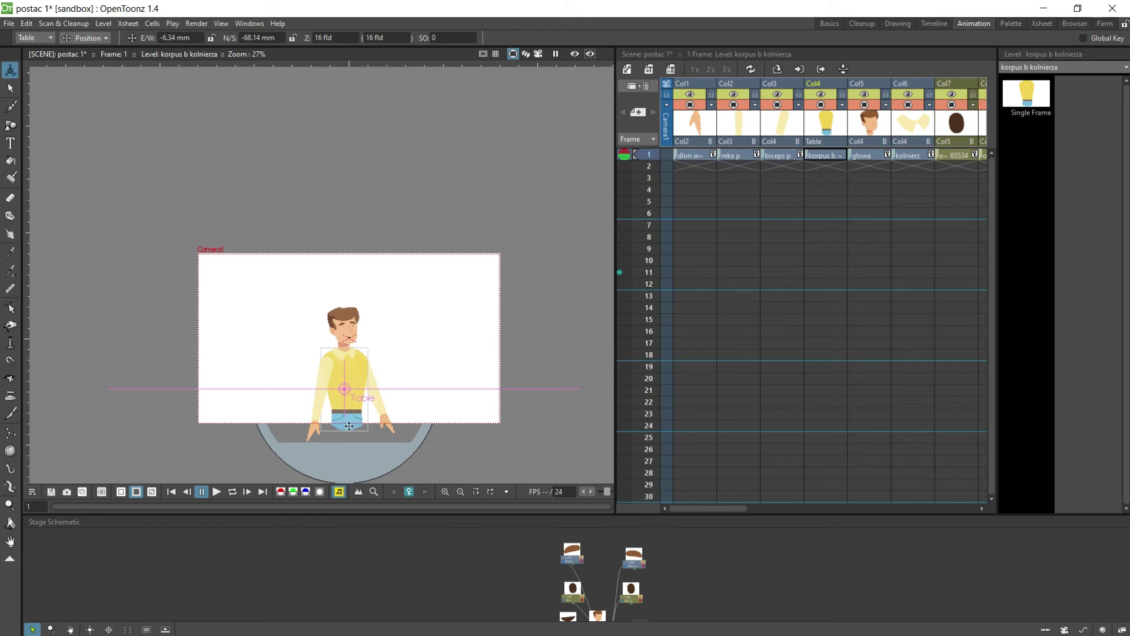
Step: Try setting the global scale of the reka p forearm to 50%
scroll(347, 421, "up", 3)
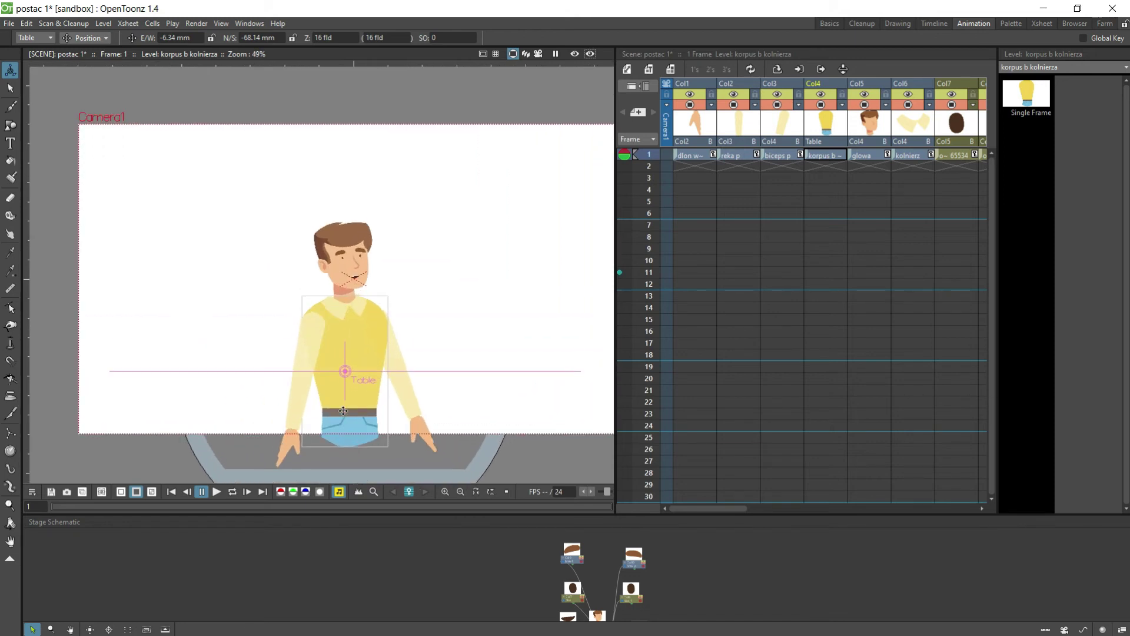
scroll(343, 411, "up", 1)
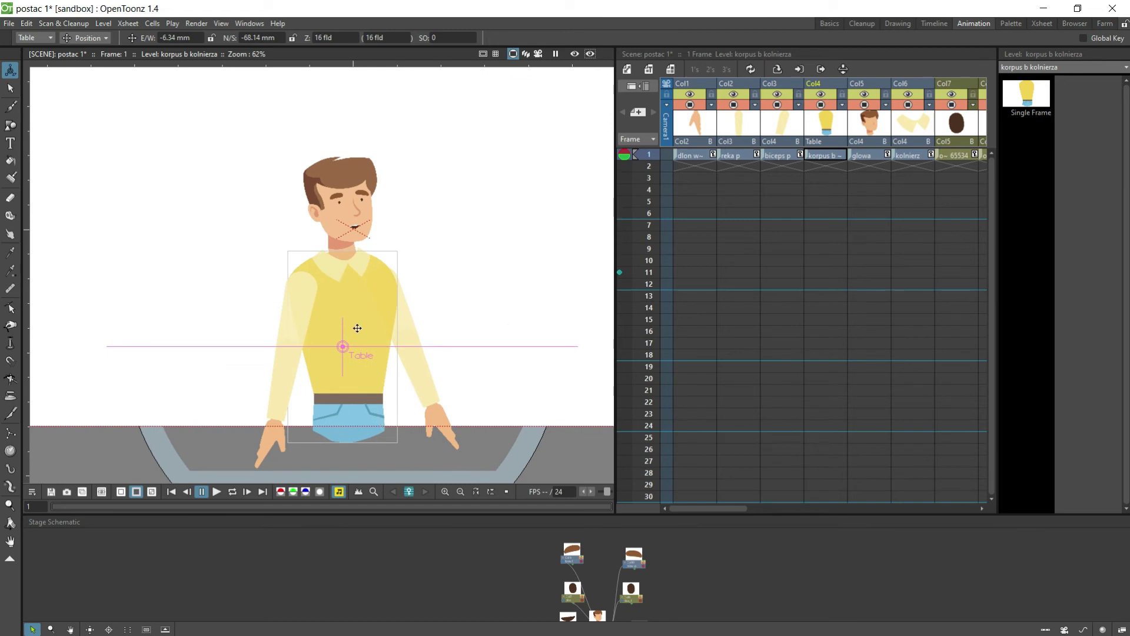
scroll(357, 328, "down", 3)
scroll(359, 260, "up", 3)
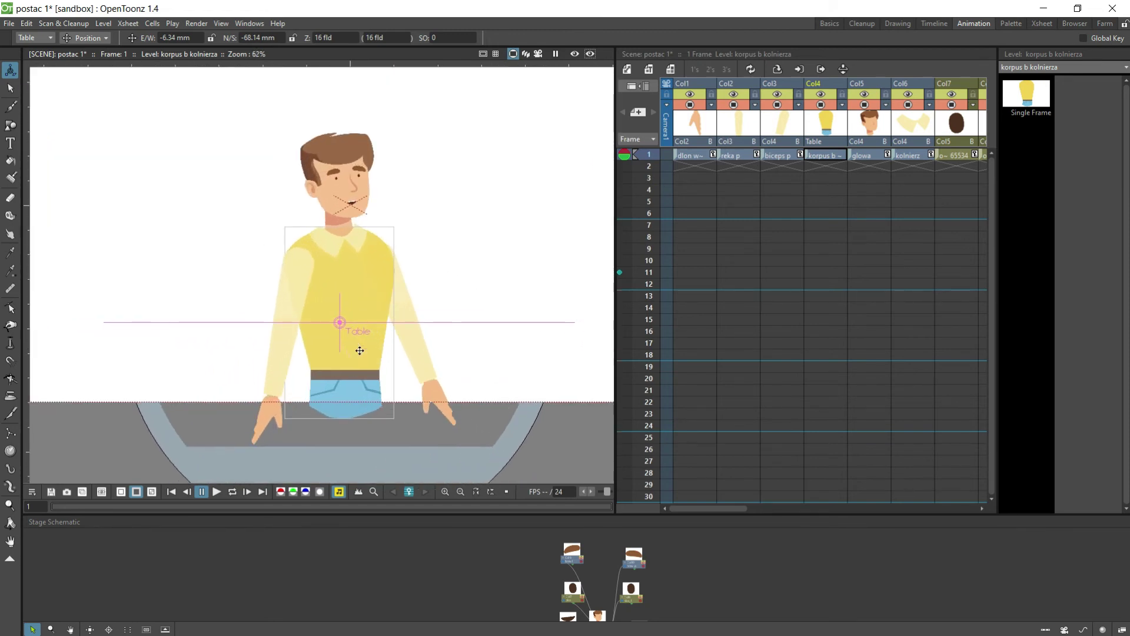
left_click(733, 155)
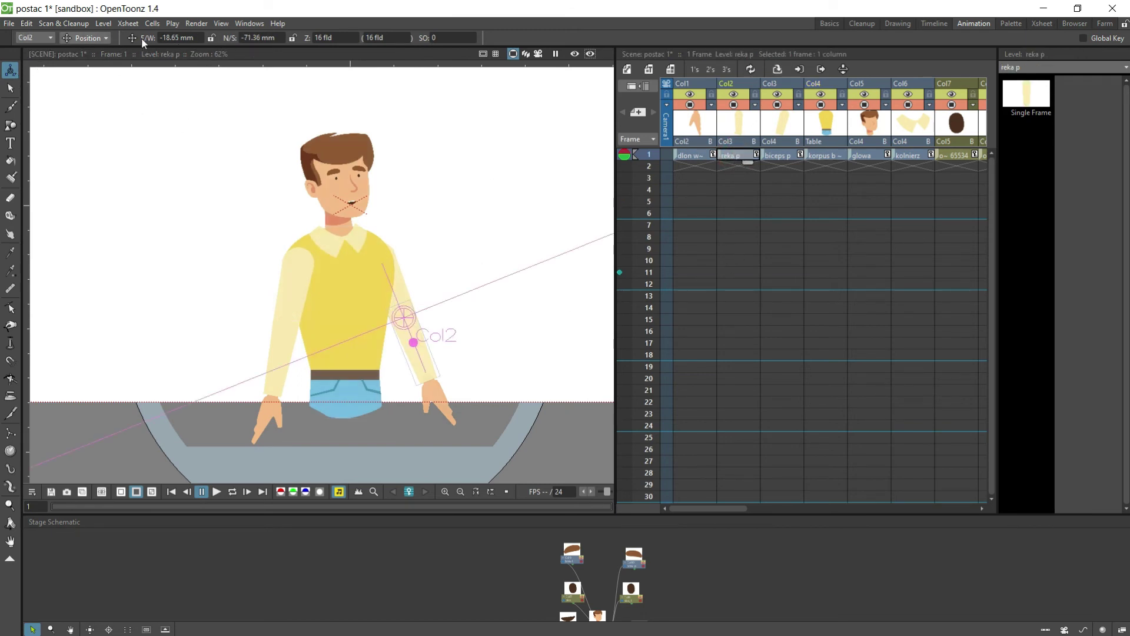
left_click(82, 38)
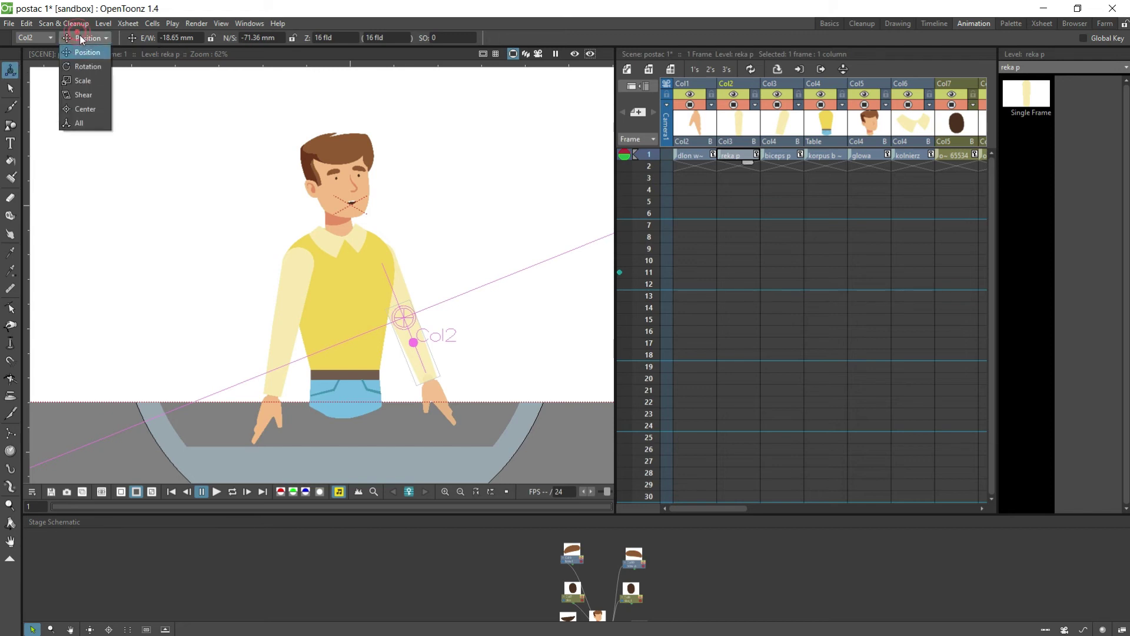
left_click(92, 86)
left_click_drag(168, 39, 176, 38)
type("50")
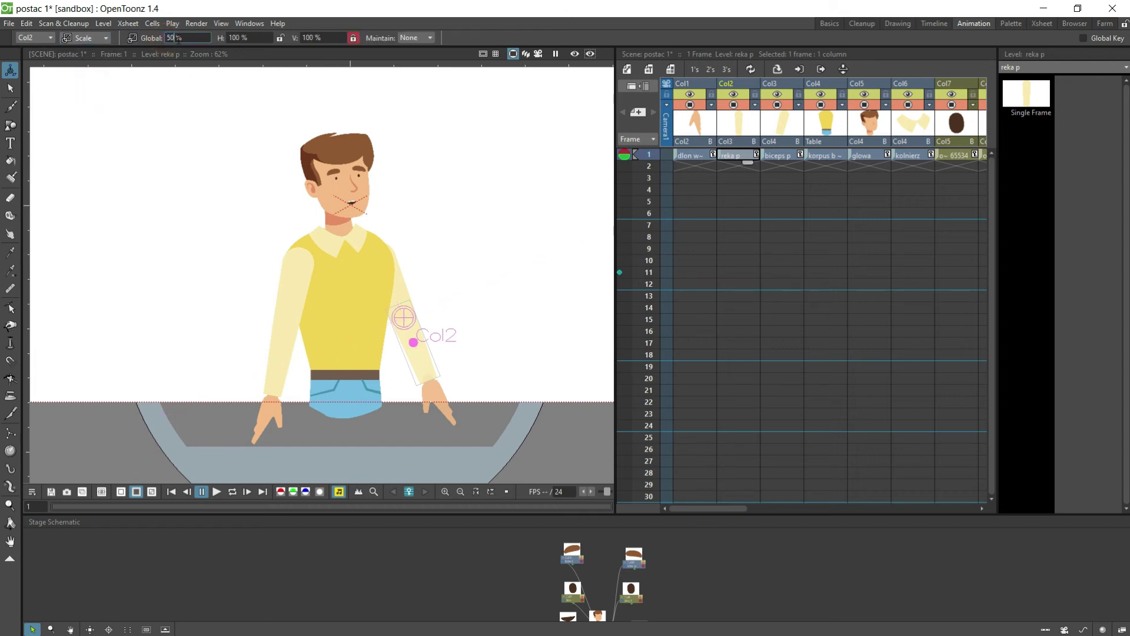
key("Return")
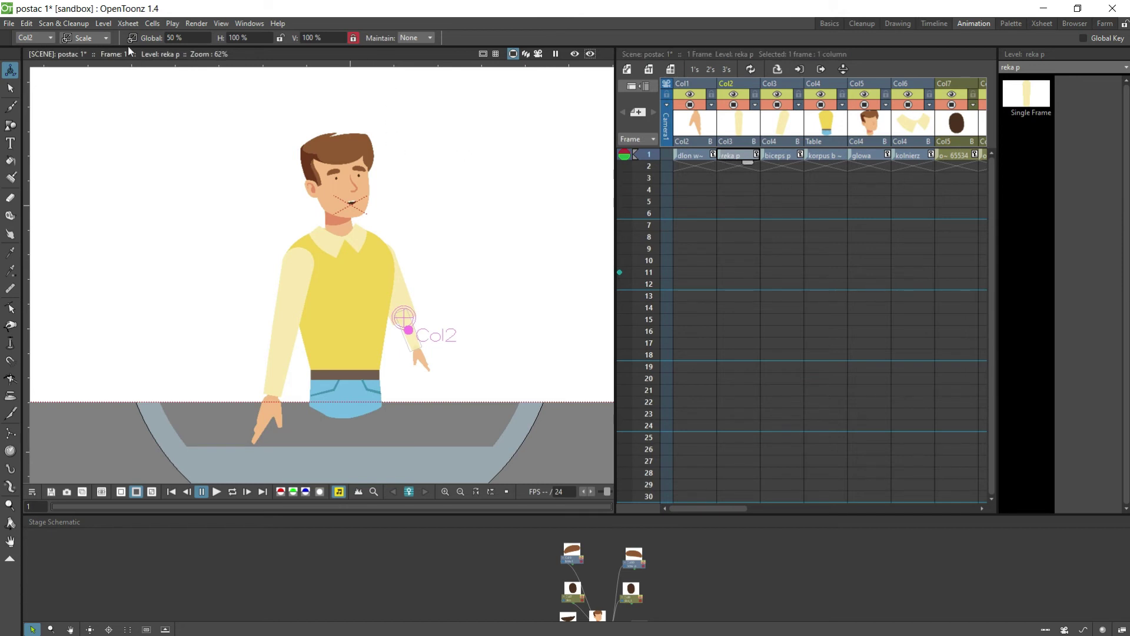
Step: Restore the reka p forearm's global scale to 100%
left_click(167, 38)
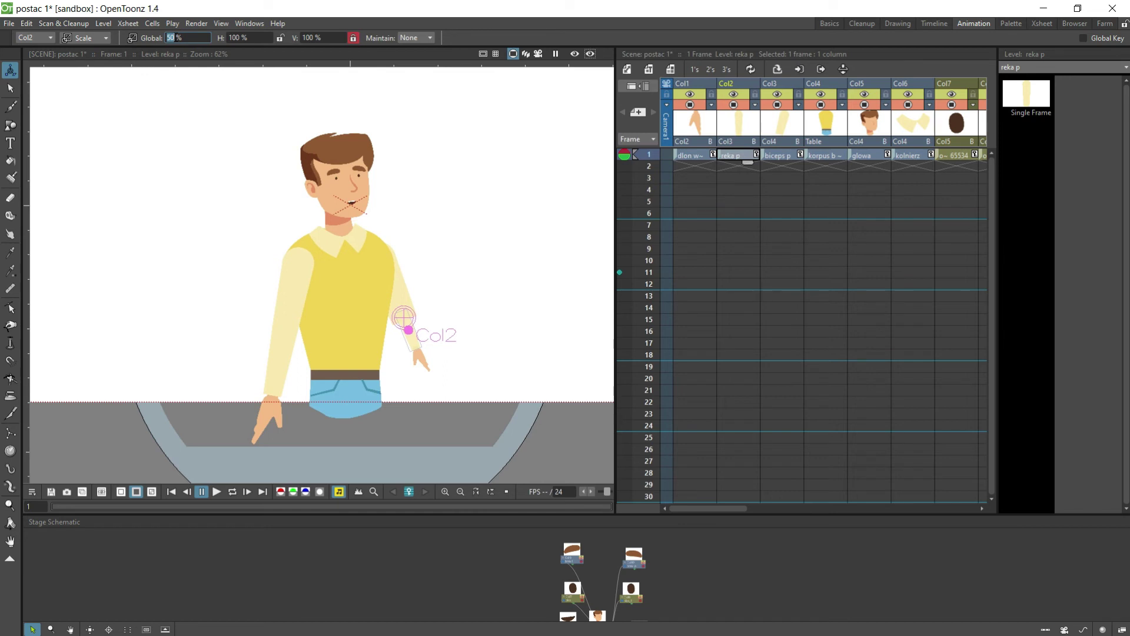
type("100")
key("Return")
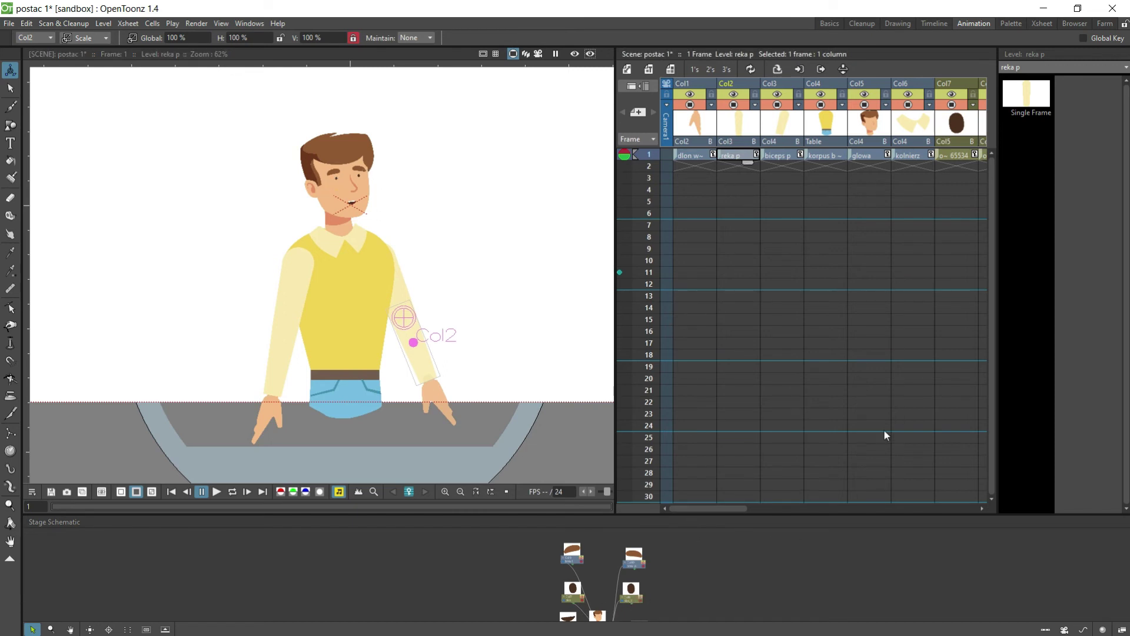
Step: Set the global scale of both eyes, oko in Col7 and oko_1 in Col8, to 150%
left_click_drag(729, 510, 793, 508)
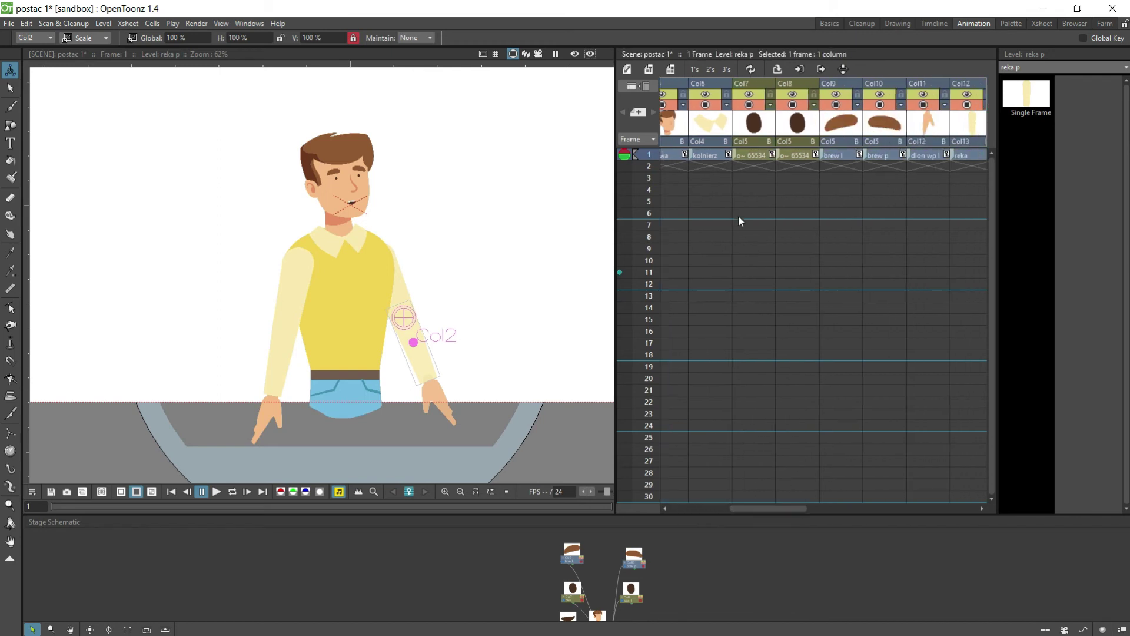
left_click(753, 156)
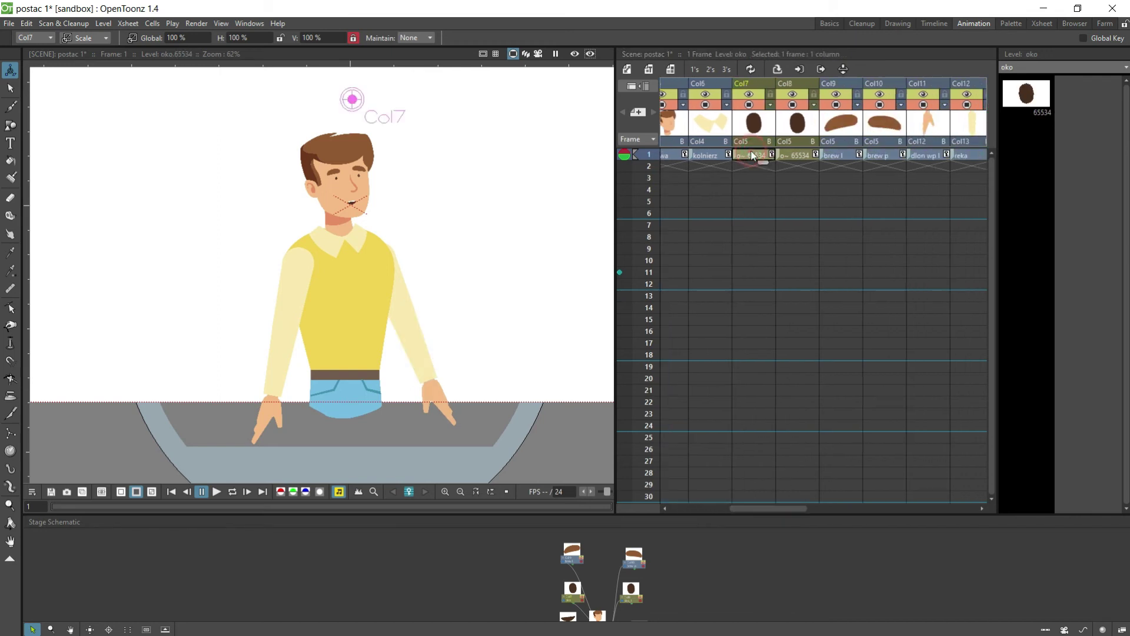
left_click(172, 37)
type("150")
key("Return")
left_click(801, 158)
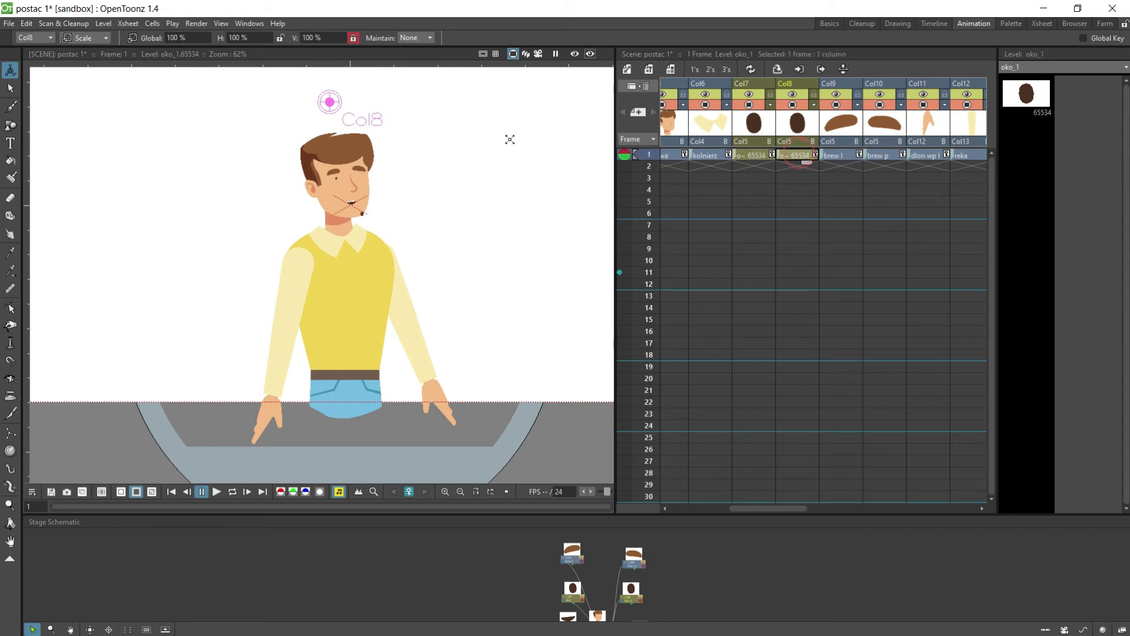
double_click(171, 38)
type("1")
key("Return")
Step: Move the eyes back onto the face: oko_1 to about E/W -13.26 mm, N/S 137.47 mm, oko to about E/W 14.88 mm, N/S 140.55 mm
left_click(88, 38)
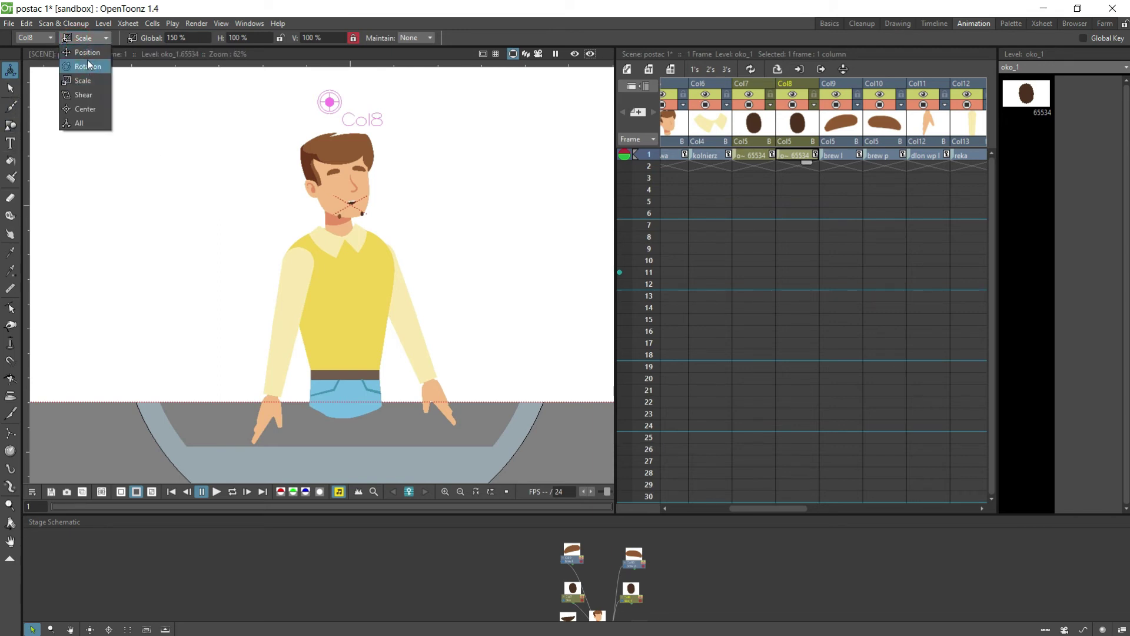
left_click(87, 52)
scroll(289, 172, "up", 2)
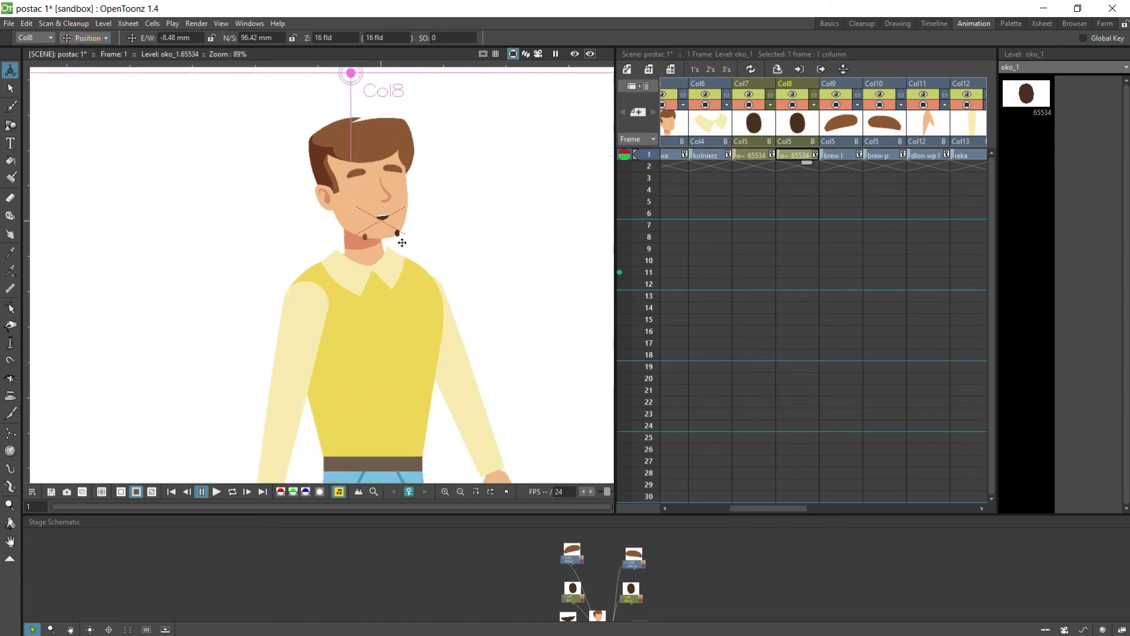
left_click_drag(400, 233, 393, 184)
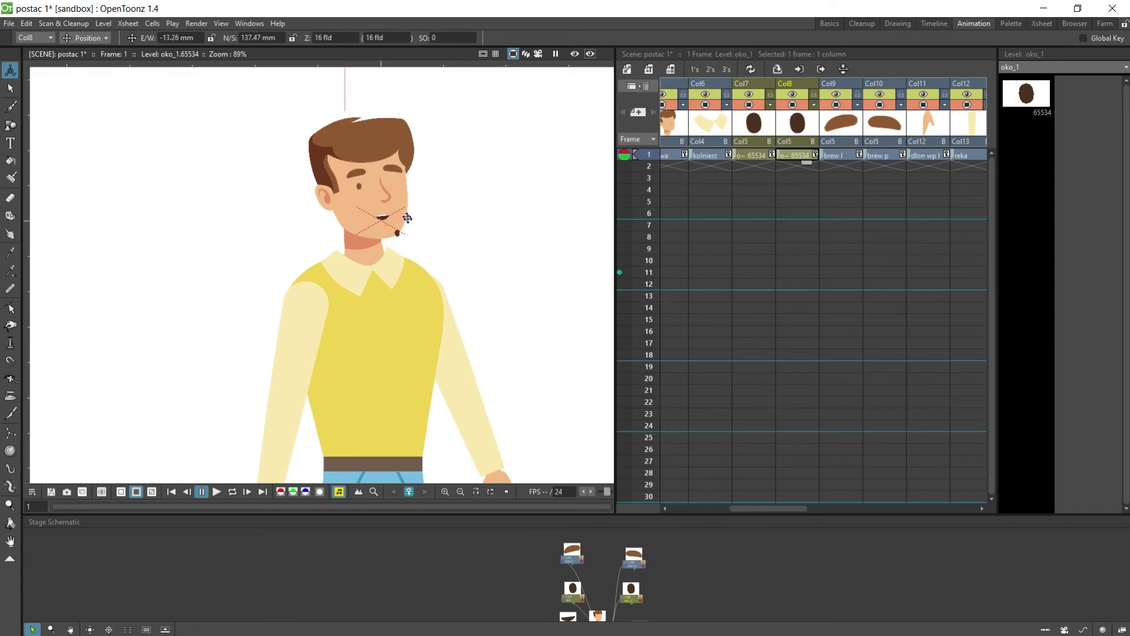
left_click(765, 156)
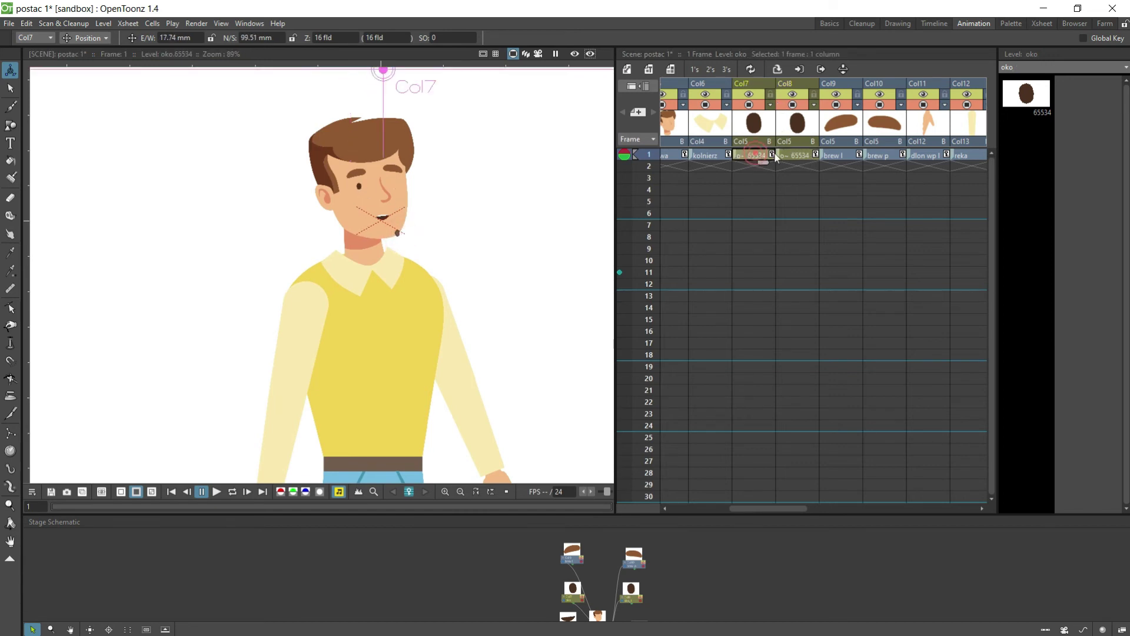
left_click_drag(433, 199, 426, 171)
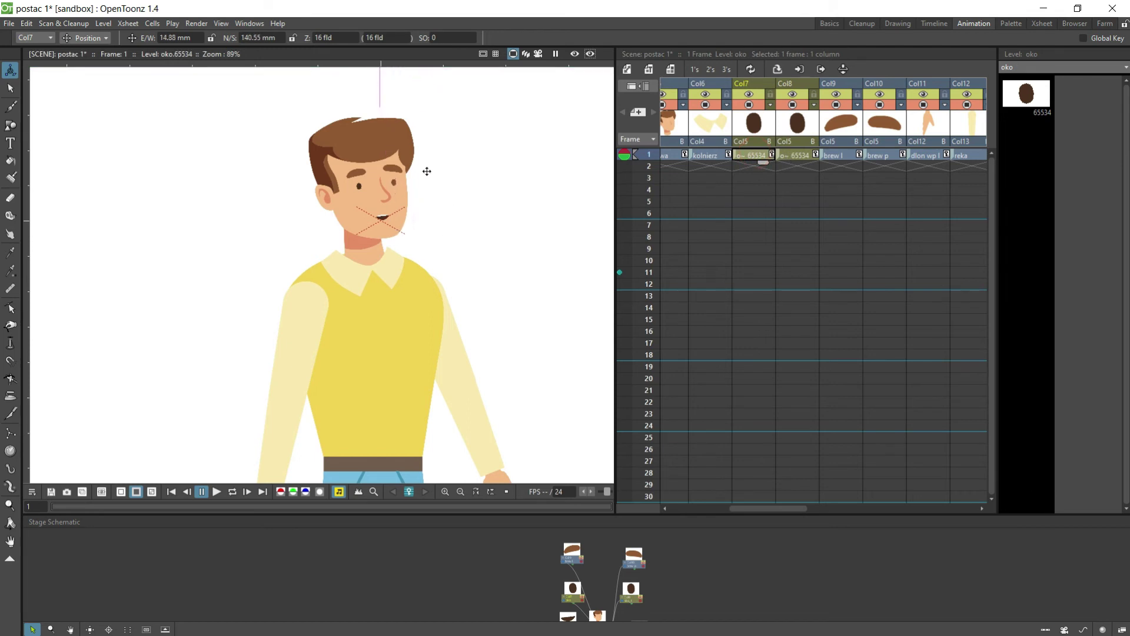
Step: Extend the exposures of all 14 character columns in the Xsheet to frame 60
scroll(396, 270, "down", 5)
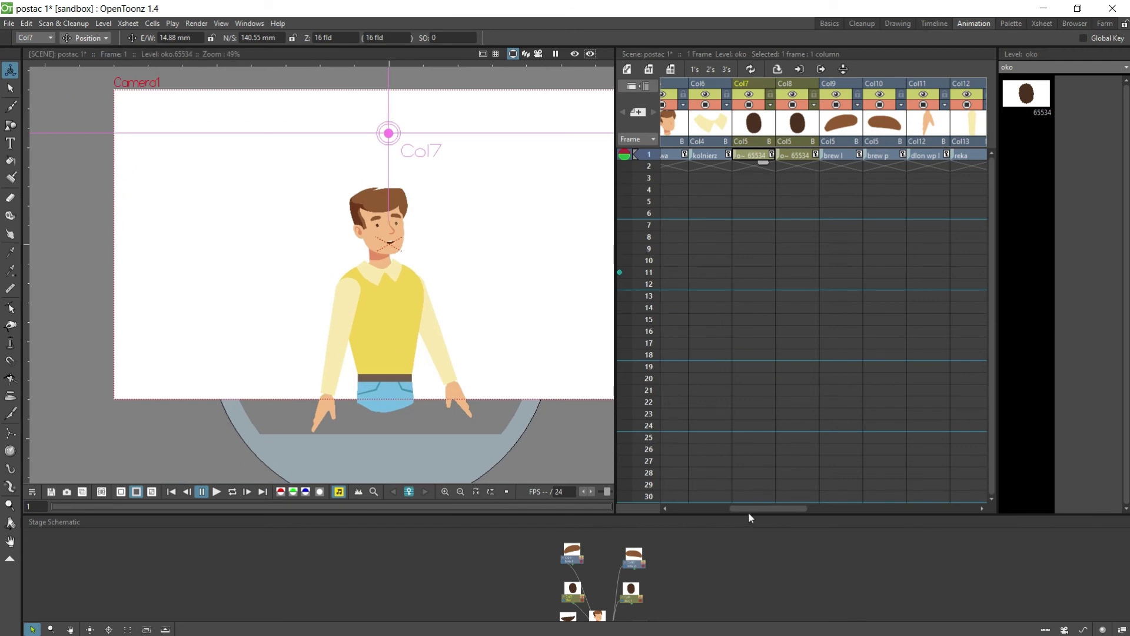
left_click_drag(751, 508, 659, 513)
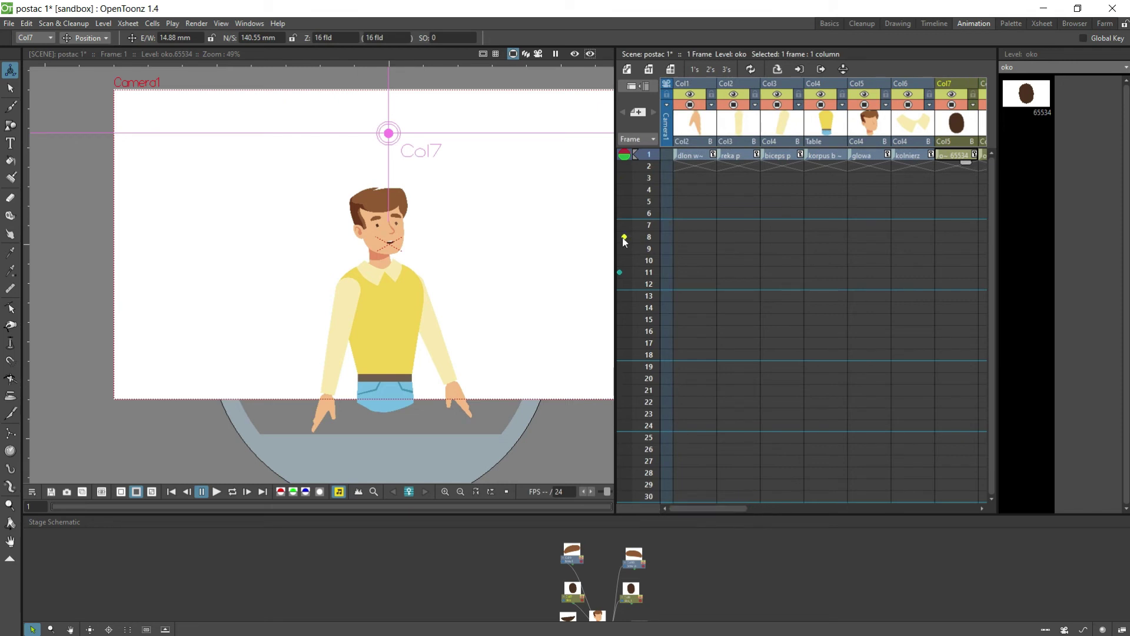
left_click_drag(693, 161, 673, 511)
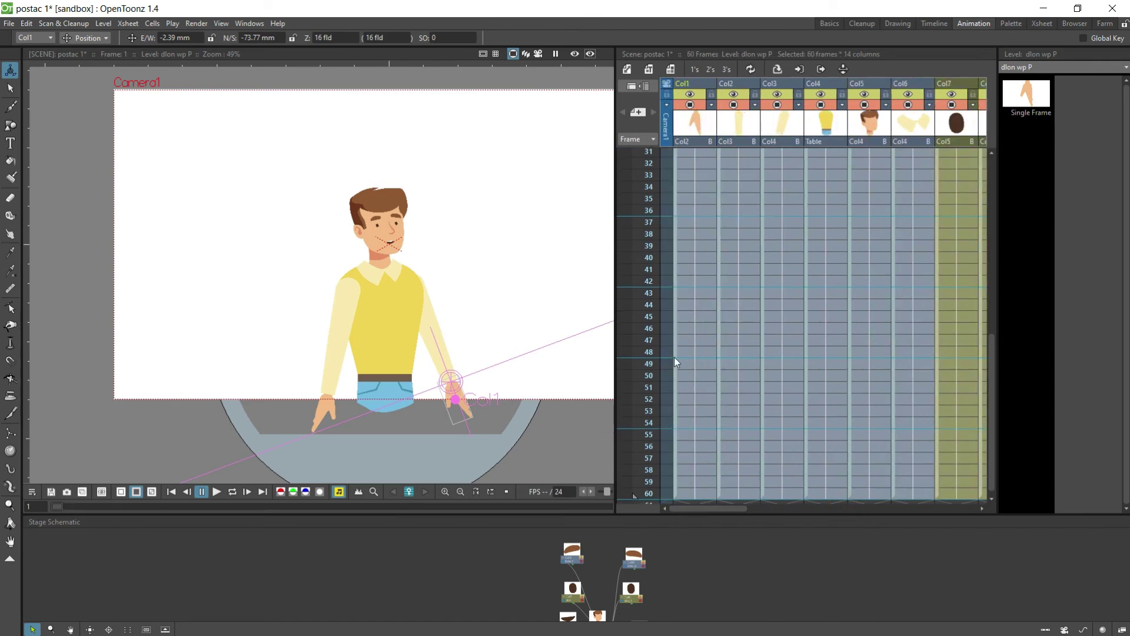
scroll(714, 234, "up", 5)
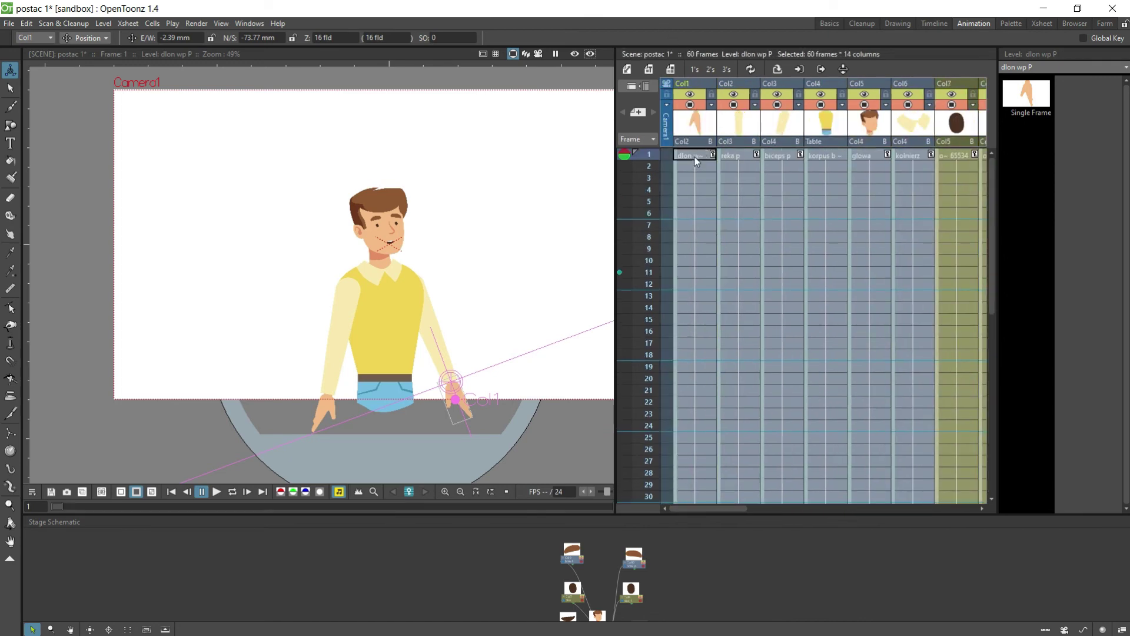
Step: Move the center of the korpus b kolnierza torso to the hips, about E/W 6.96 mm, N/S -90.45 mm
left_click(826, 156)
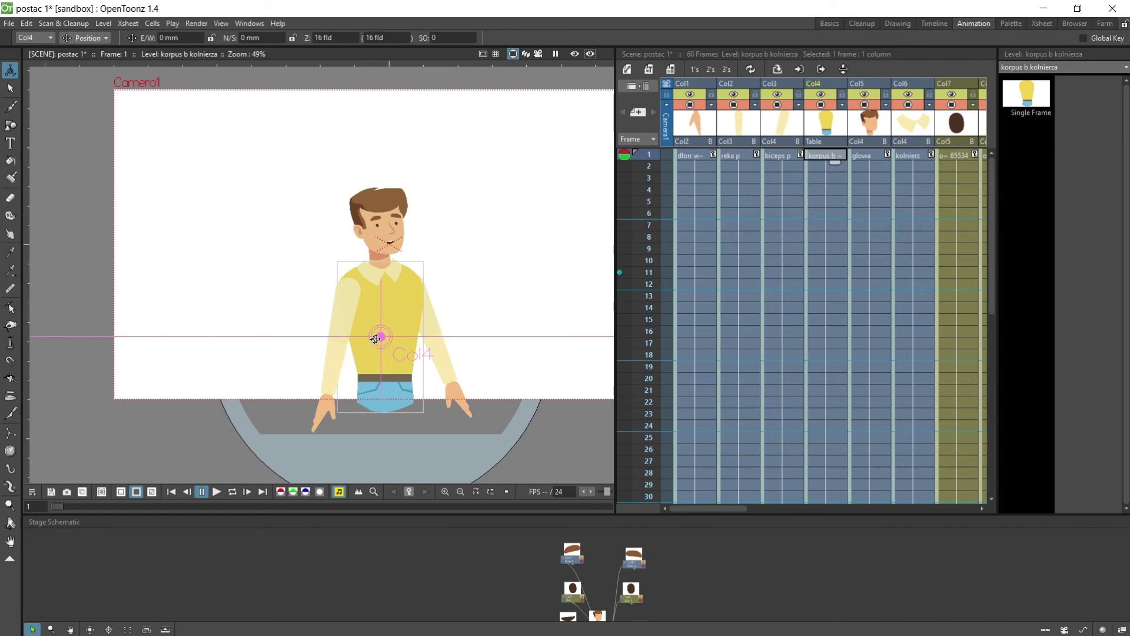
left_click(94, 37)
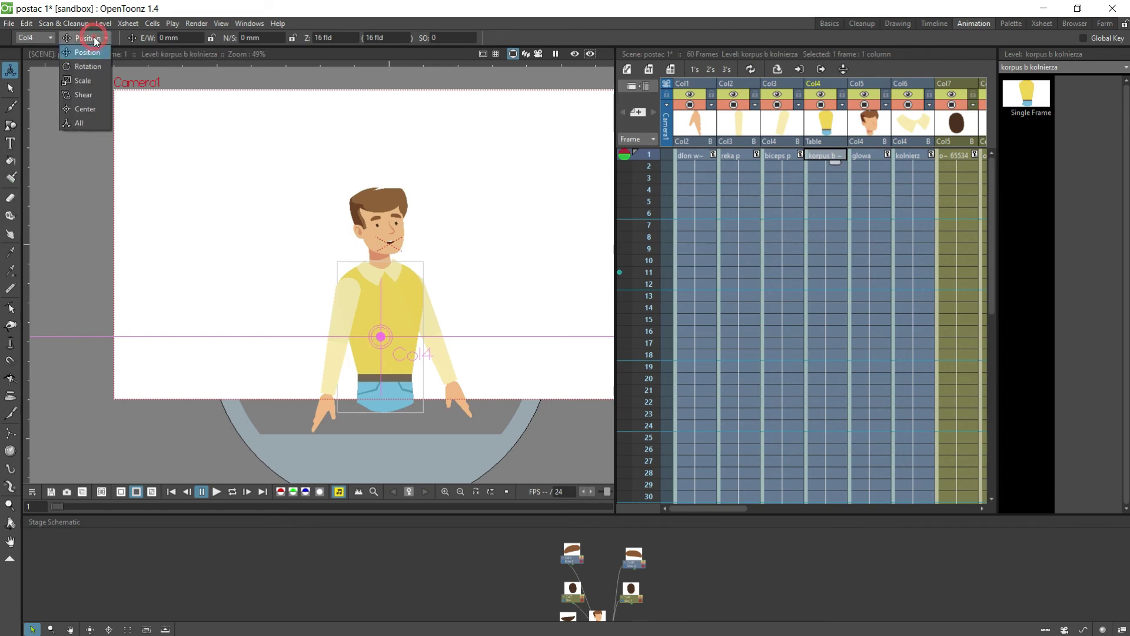
left_click(95, 112)
left_click_drag(381, 336, 387, 397)
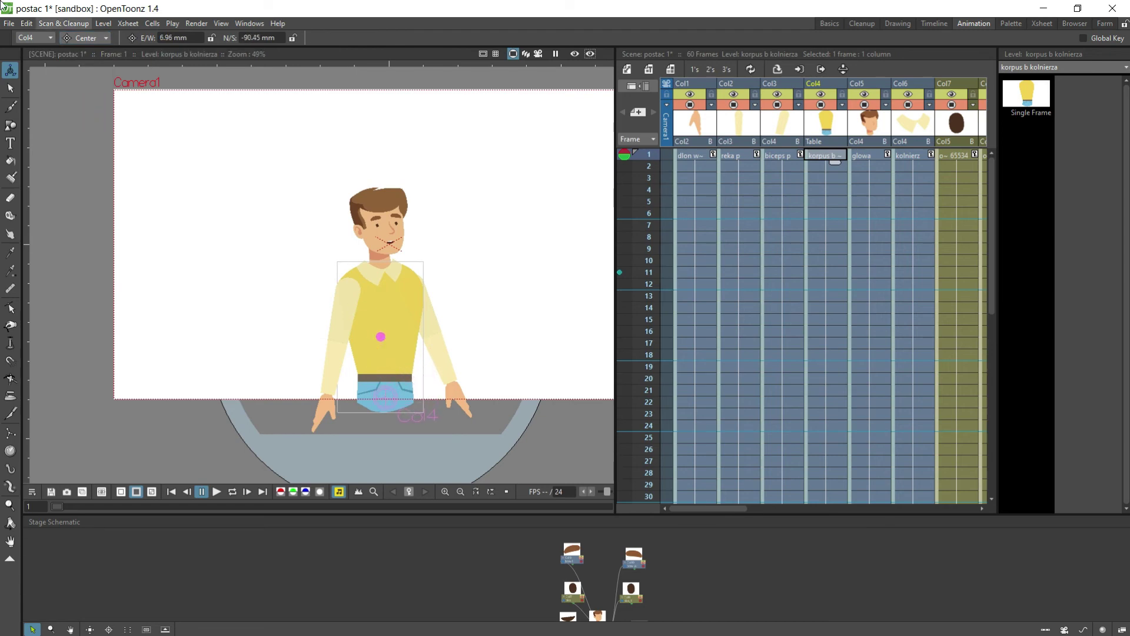
Step: Rotate the torso around its hip center to about -2.94° at frame 1
left_click(82, 38)
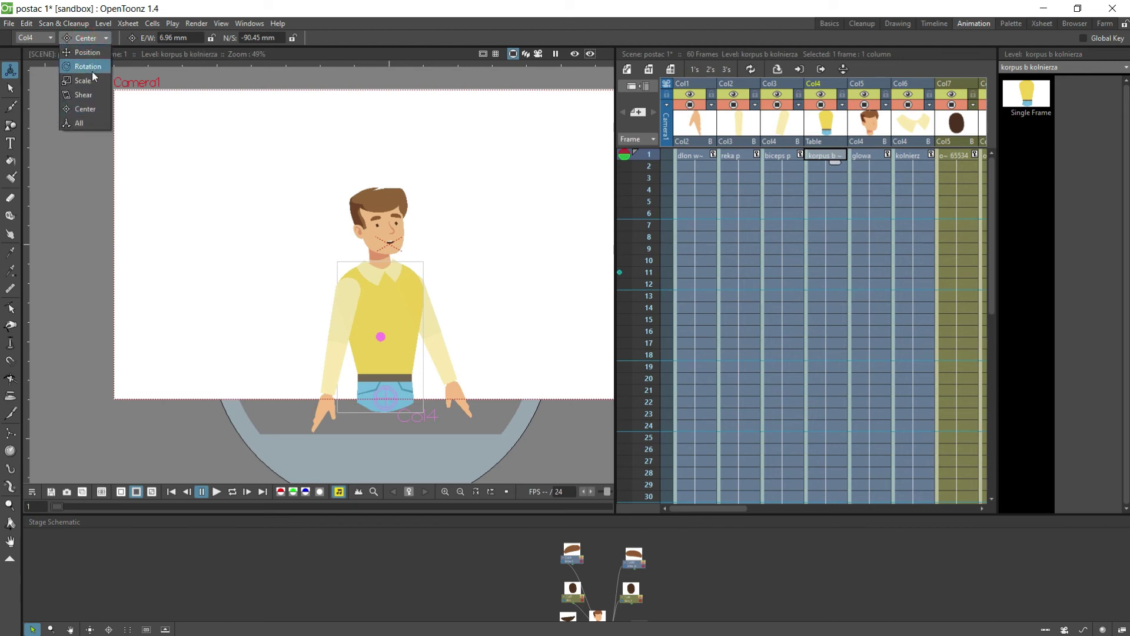
left_click(93, 71)
left_click_drag(439, 290, 460, 314)
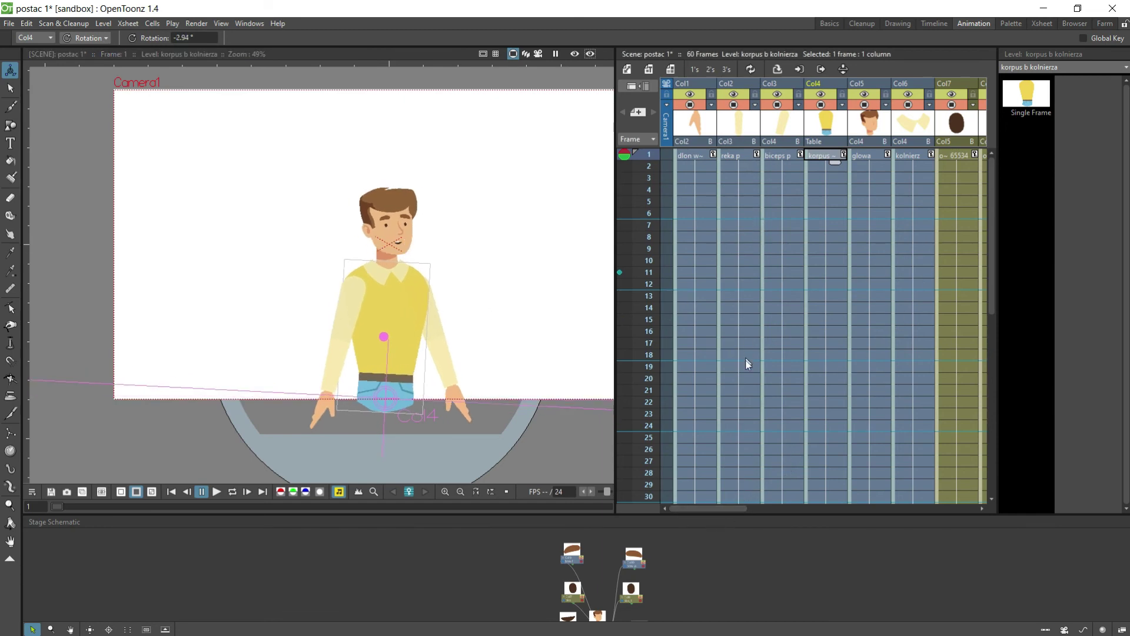
Step: Keyframe the biceps p upper arm's rotation at about 124.19° on frame 36 and about 30.15° on frame 60
scroll(734, 439, "down", 4)
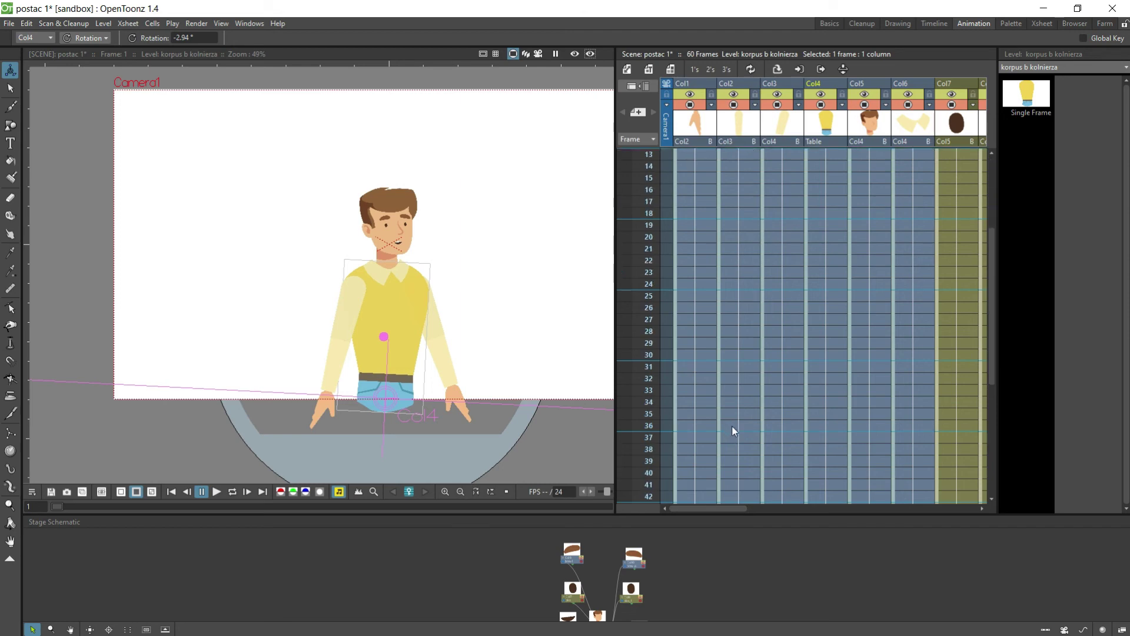
left_click(796, 426)
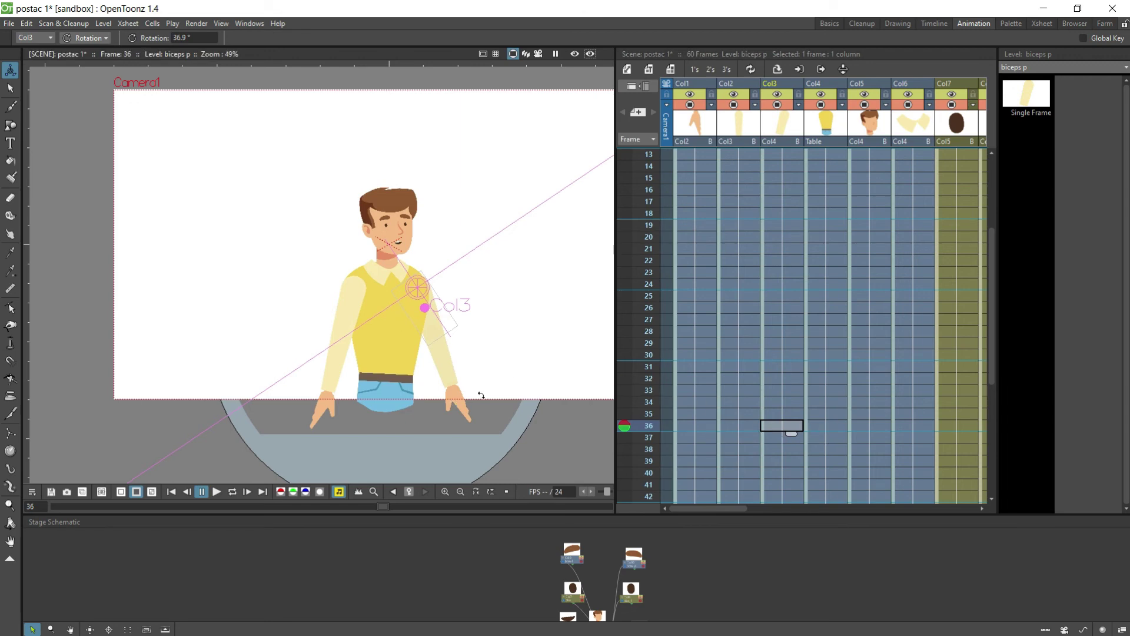
left_click_drag(474, 396, 493, 248)
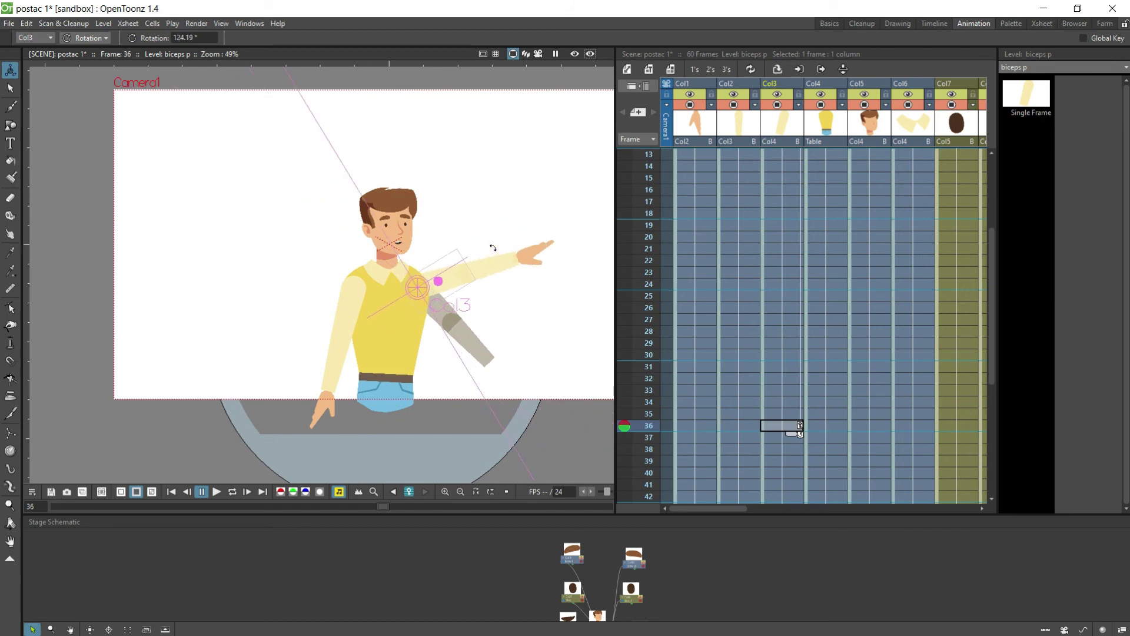
scroll(687, 341, "up", 4)
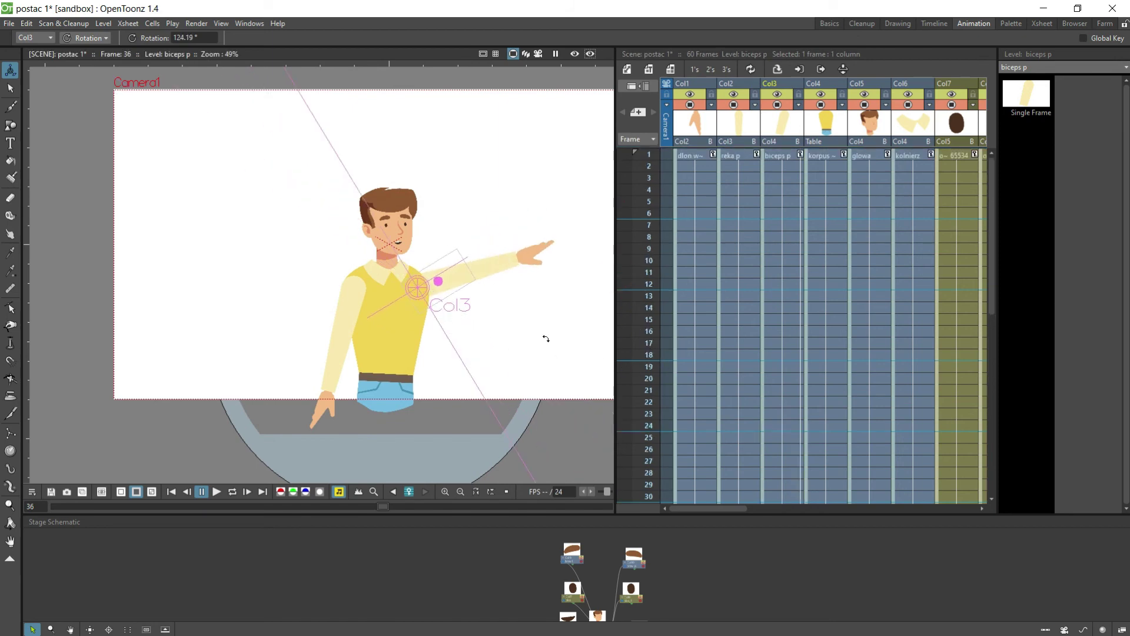
scroll(857, 405, "down", 8)
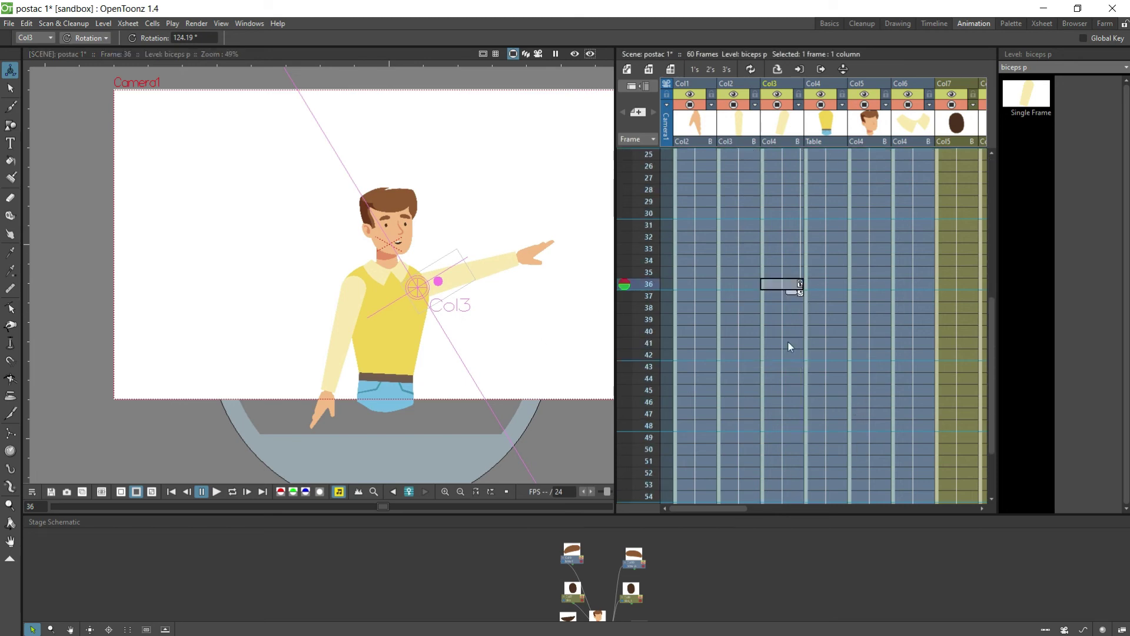
scroll(788, 340, "up", 2)
scroll(786, 382, "down", 8)
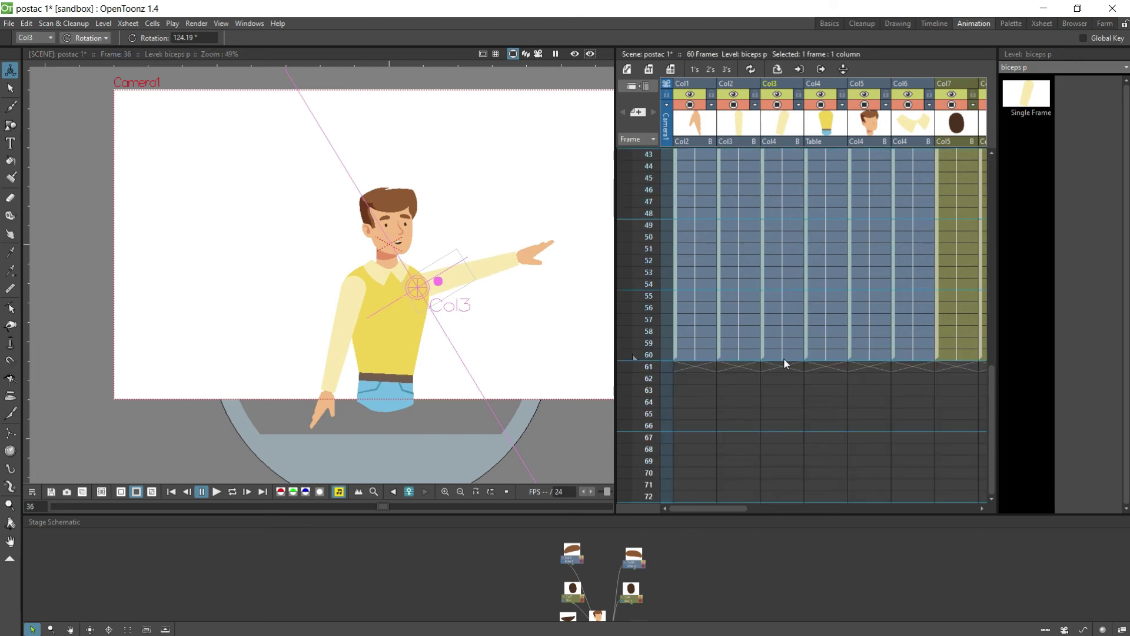
left_click(784, 354)
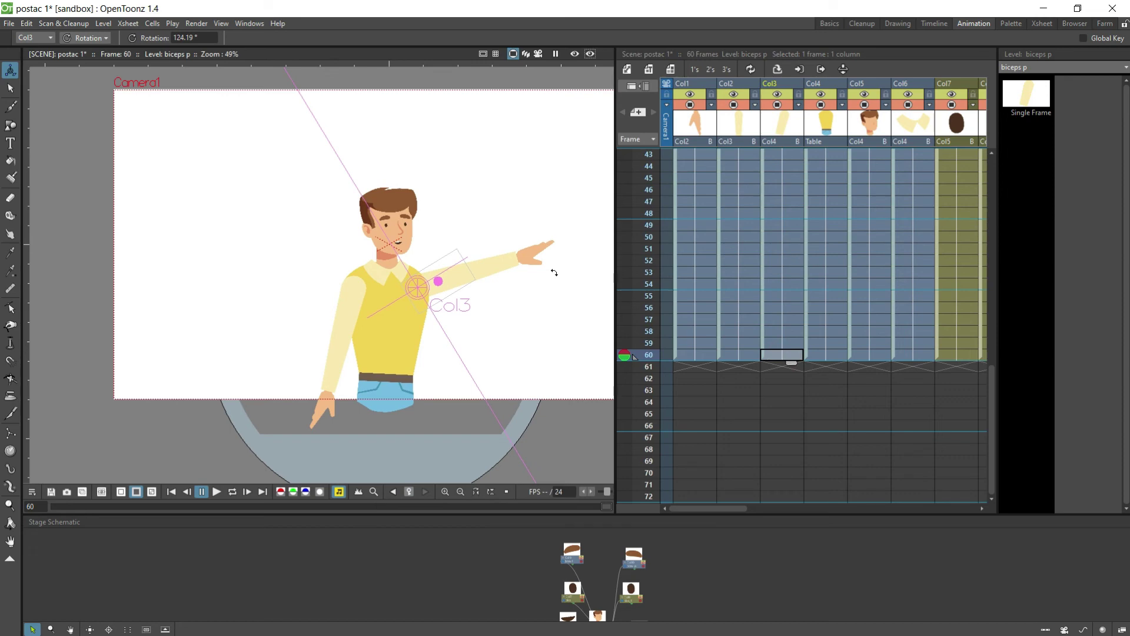
left_click_drag(554, 272, 577, 461)
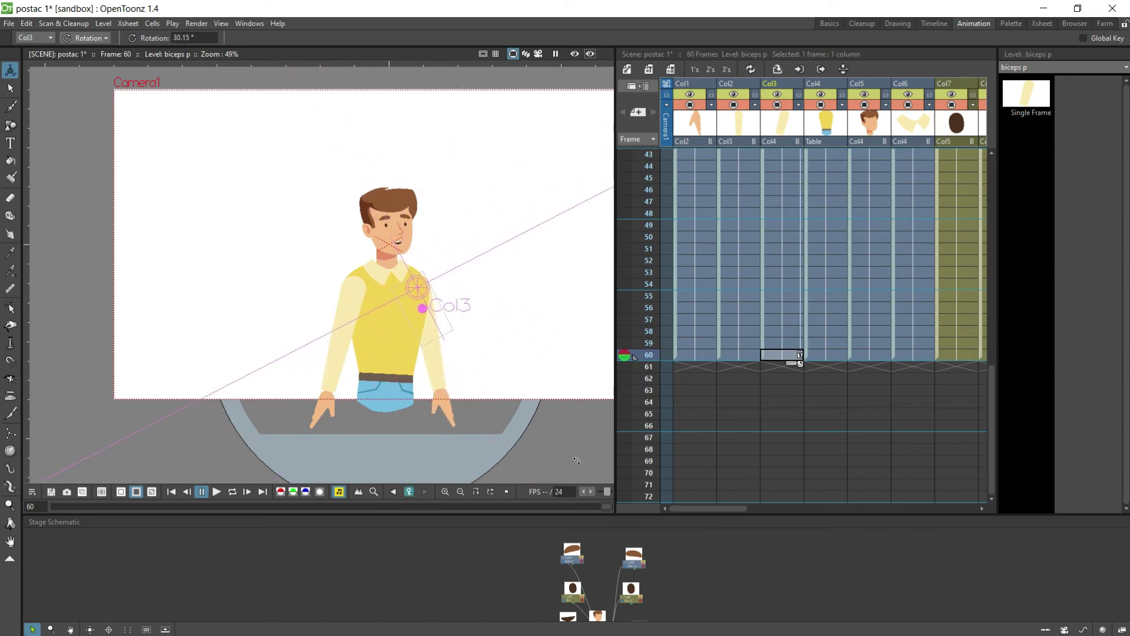
Step: Keyframe the biceps upper arm in Col13 at about -86.05° rotation on frame 36 and about 11.78° on frame 60
left_click_drag(705, 507, 762, 504)
scroll(762, 286, "up", 10)
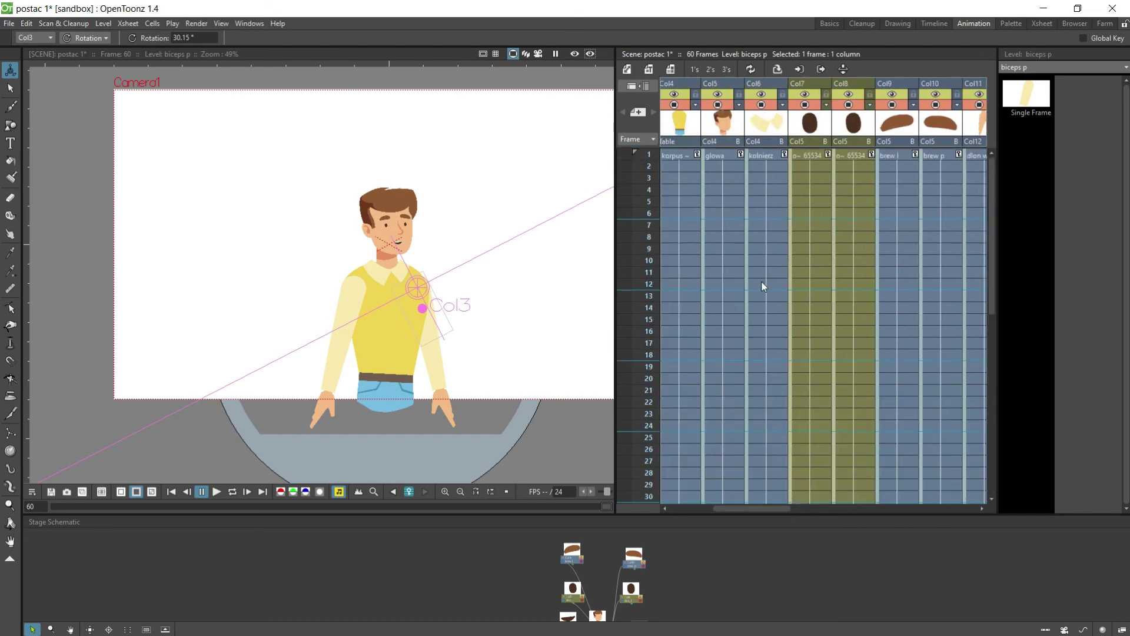
scroll(763, 287, "down", 6)
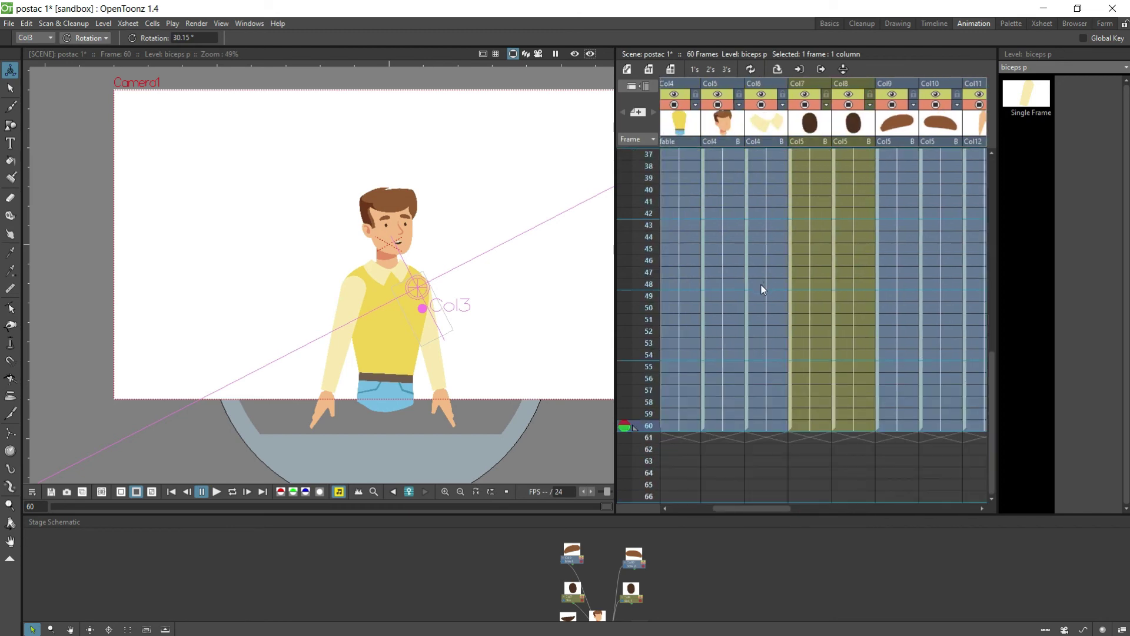
left_click_drag(764, 509, 827, 506)
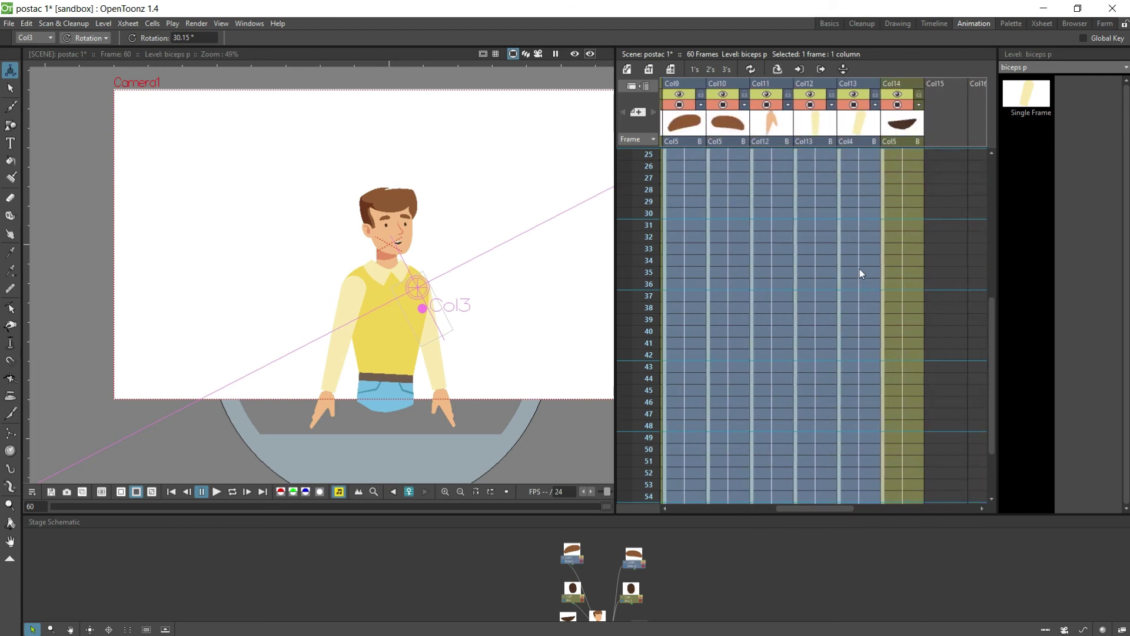
left_click(869, 285)
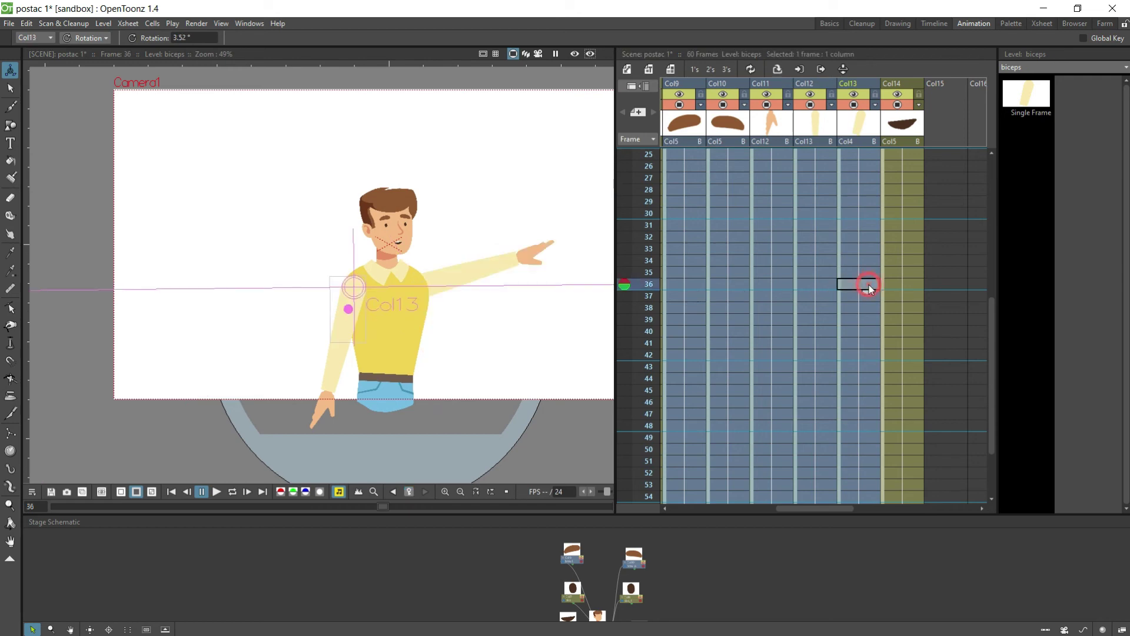
left_click_drag(311, 341, 281, 231)
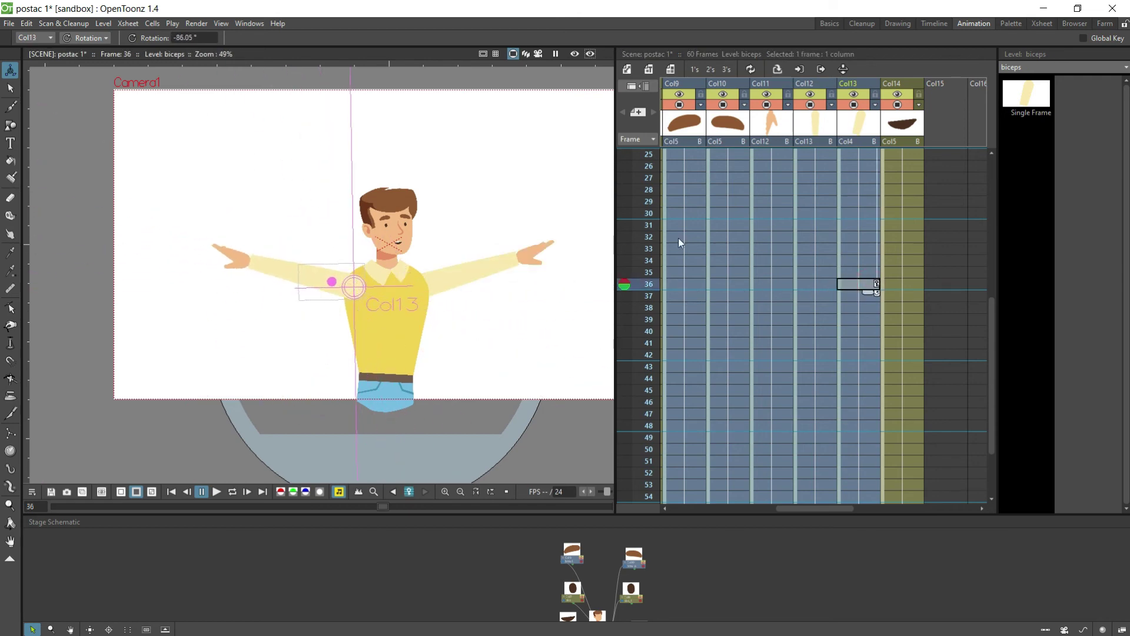
scroll(874, 390, "down", 8)
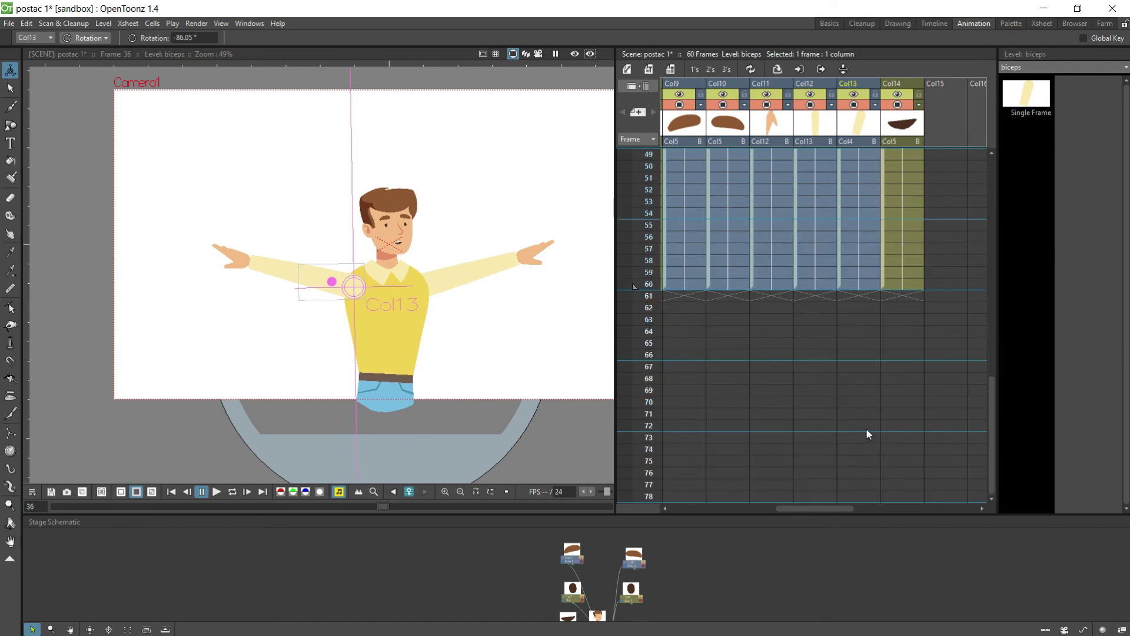
left_click(865, 285)
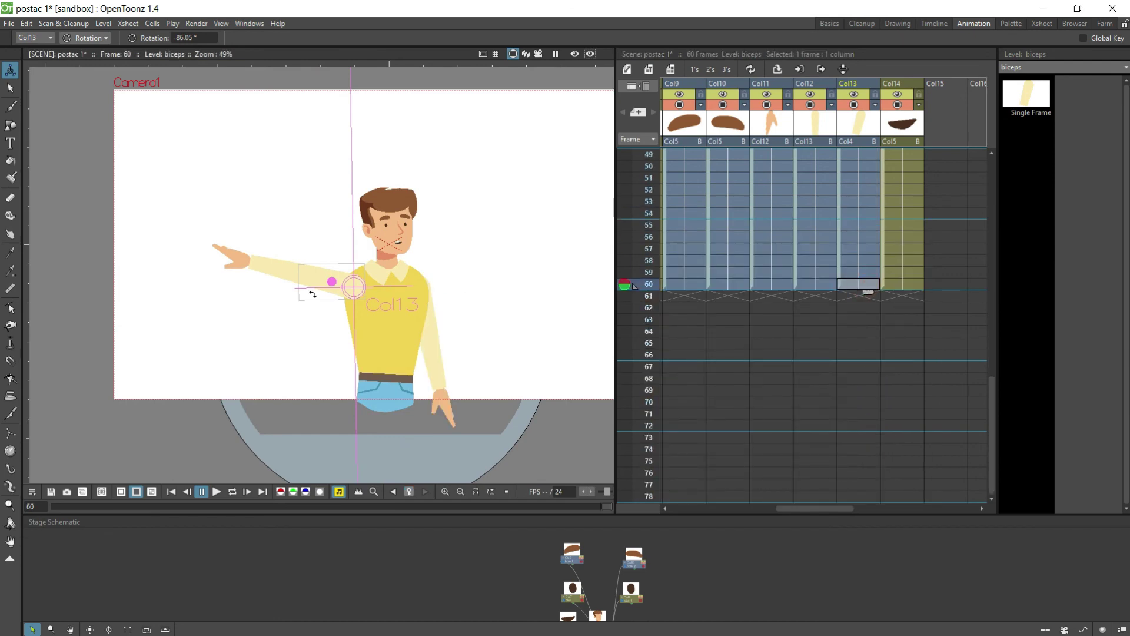
left_click_drag(274, 278, 354, 373)
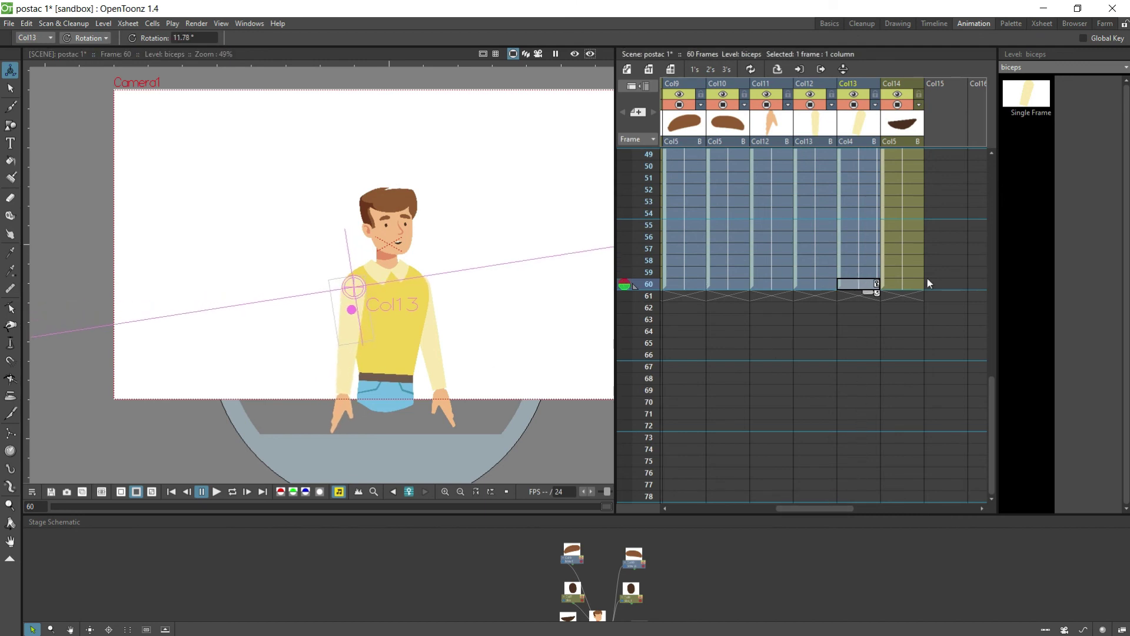
Step: Scrub the playhead between frames 36 and 60 to check the motion of both arms
left_click_drag(647, 286, 644, 177)
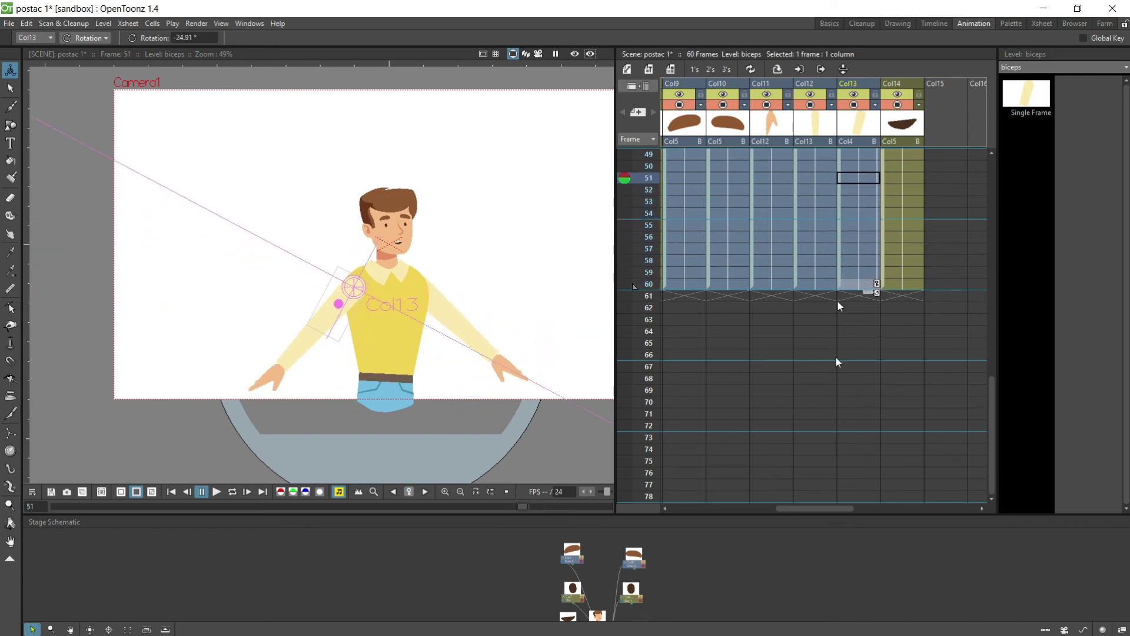
scroll(837, 299, "up", 8)
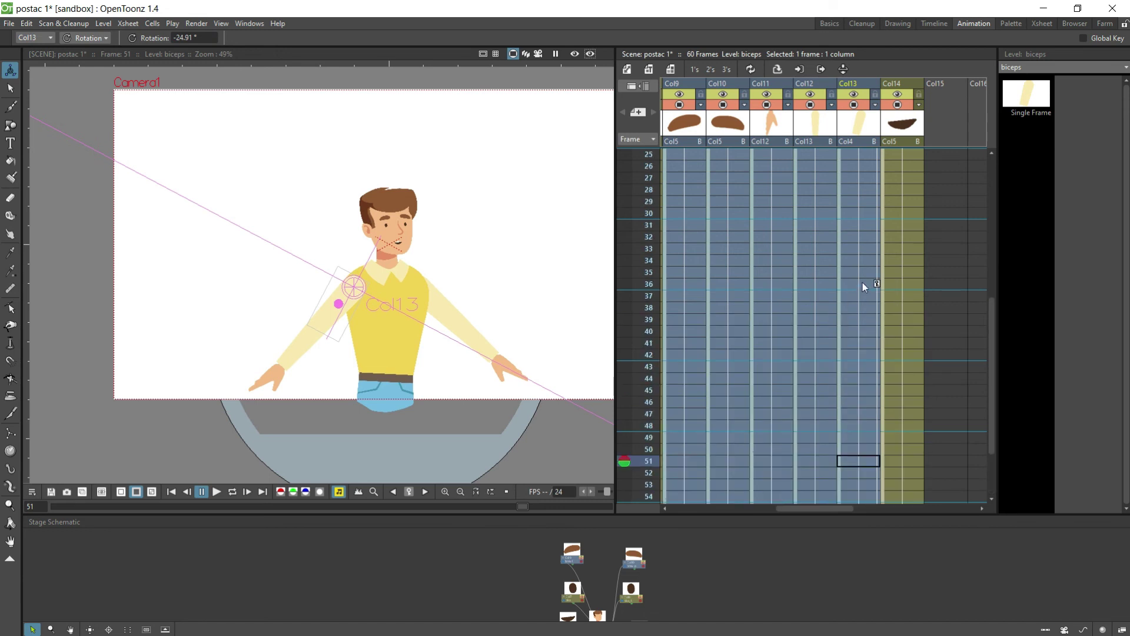
left_click(863, 284)
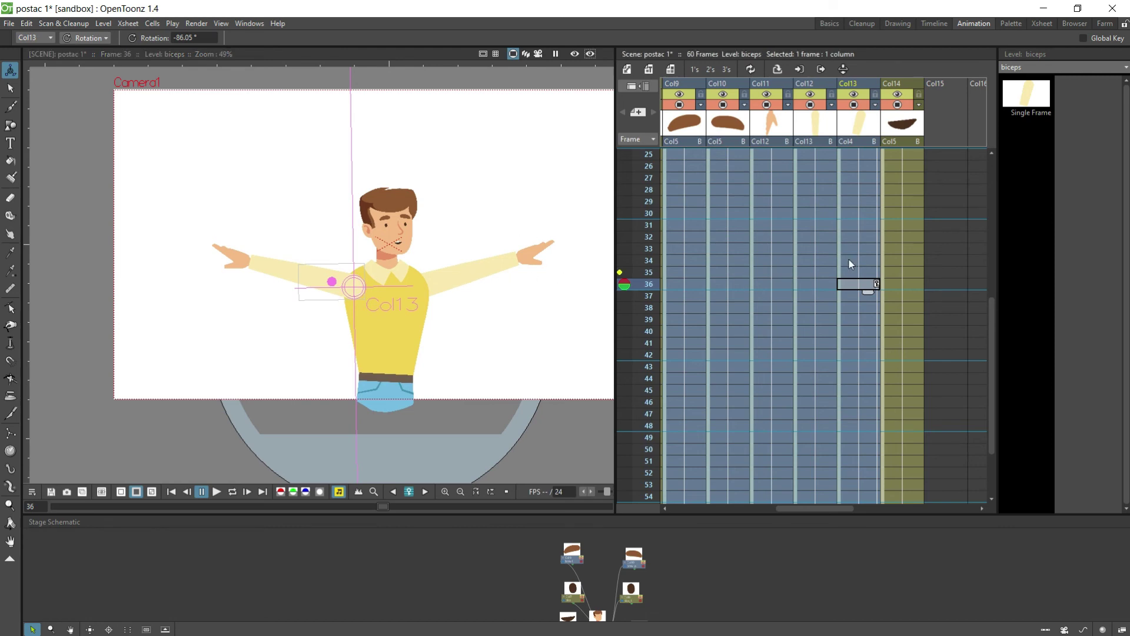
mouse_move(624, 293)
left_mouse_down()
mouse_move(625, 176)
mouse_move(631, 460)
left_mouse_up()
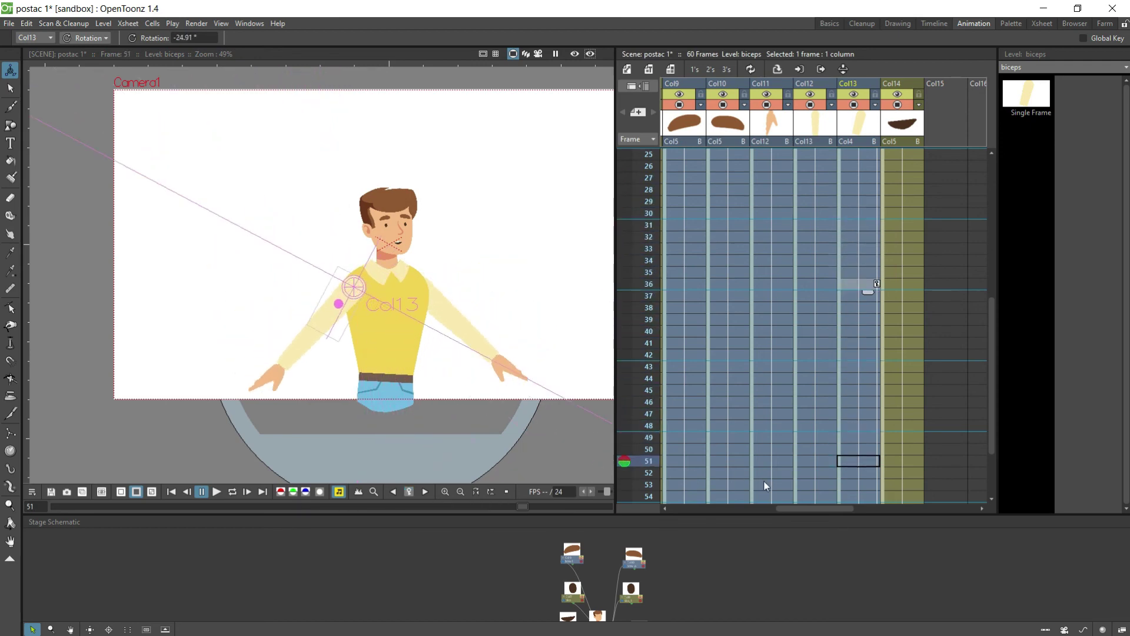
Step: Keyframe the reka p forearm's rotation at about 51.11° on frame 36 and about -18.47° on frame 60
left_click_drag(810, 507, 674, 510)
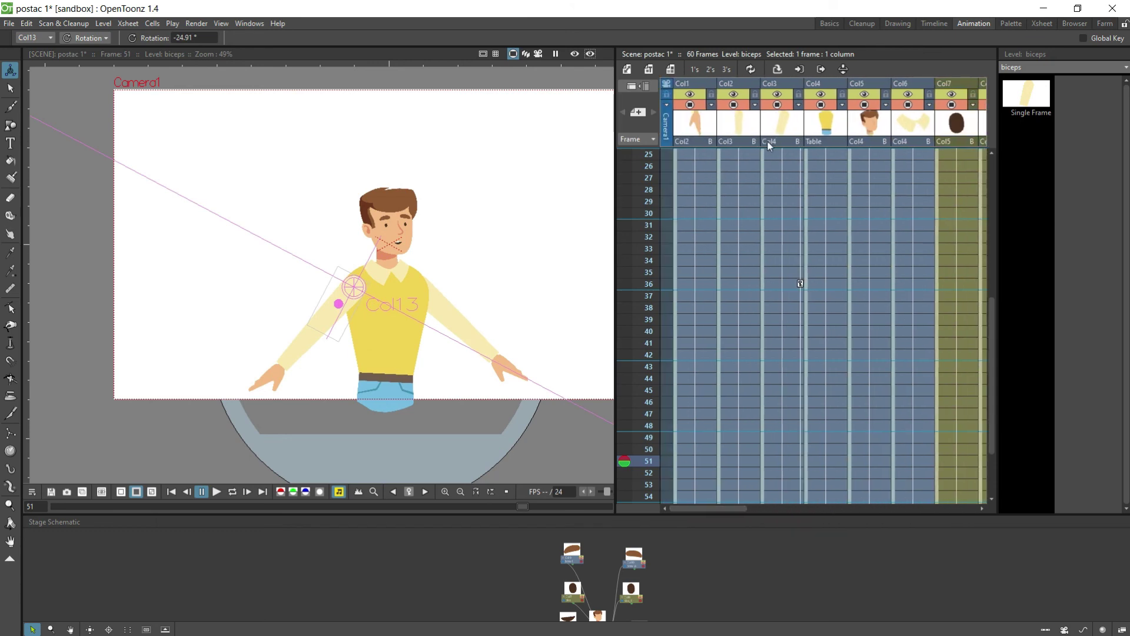
left_click(732, 288)
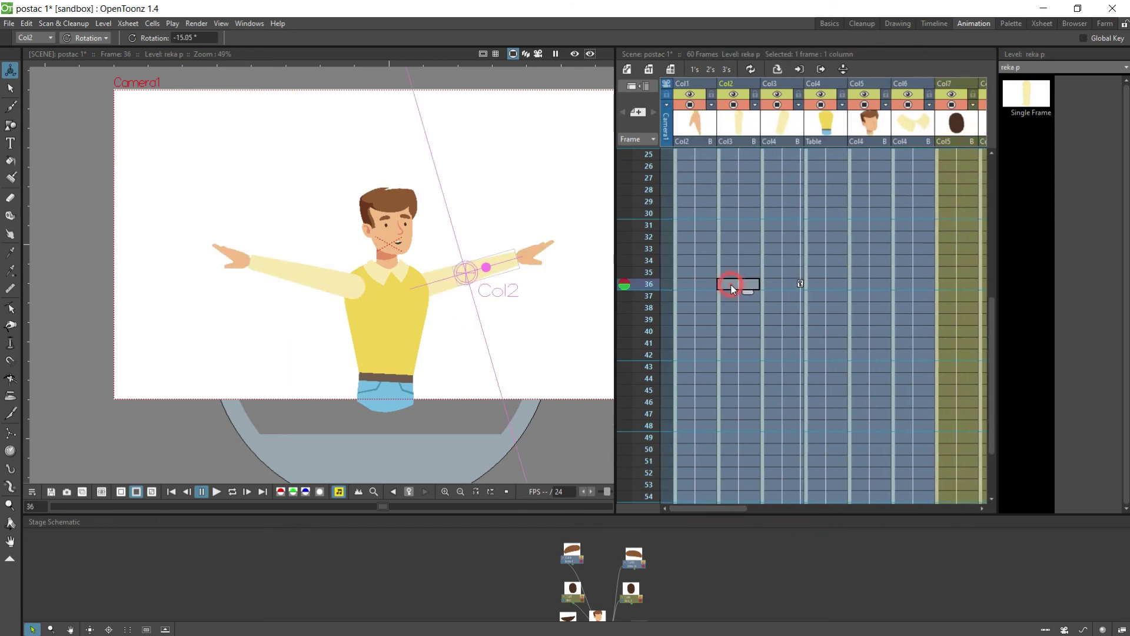
left_click_drag(506, 259, 473, 218)
scroll(726, 360, "down", 6)
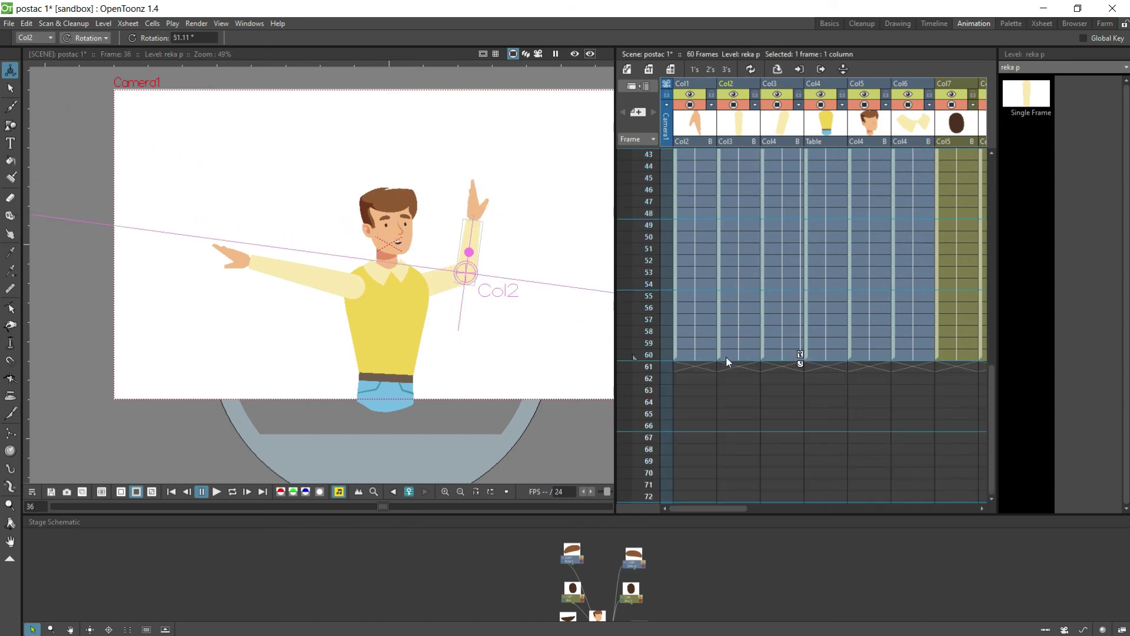
left_click(725, 356)
left_click_drag(507, 358, 437, 400)
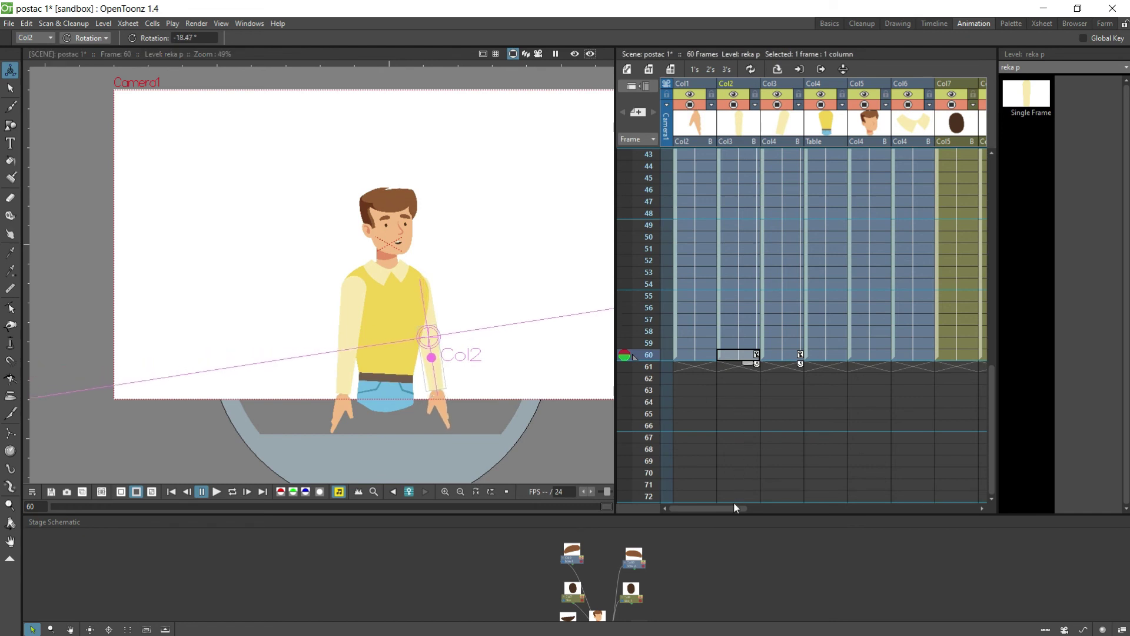
Step: Keyframe the reka forearm in Col12 at about -75.72° rotation on frame 36 and about -16.49° on frame 60
left_click_drag(734, 508, 826, 510)
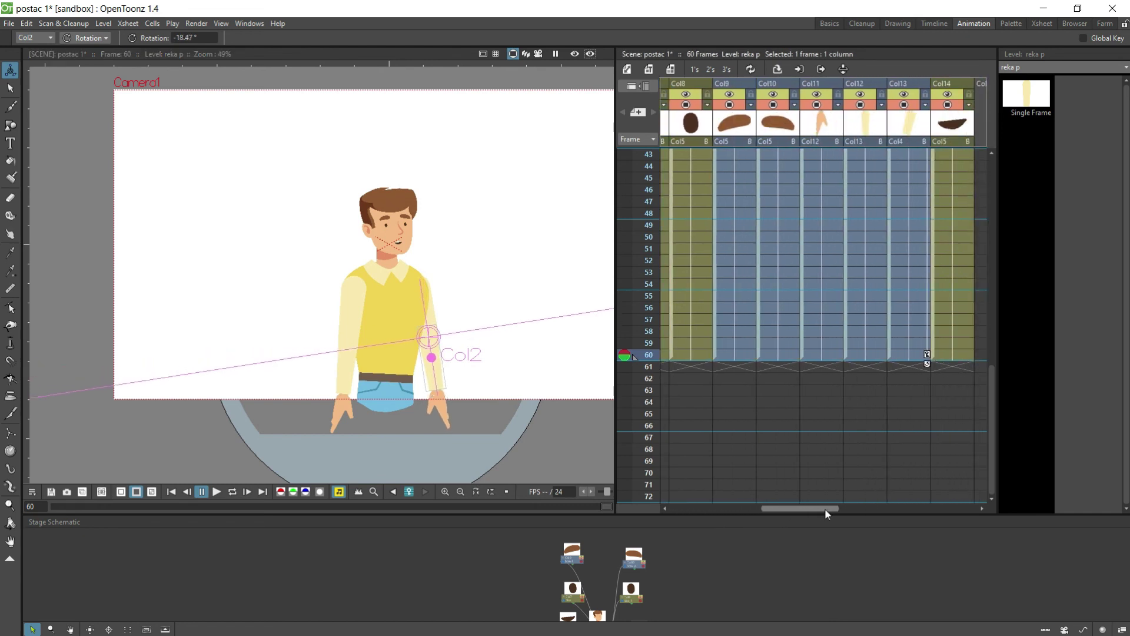
scroll(840, 245, "up", 10)
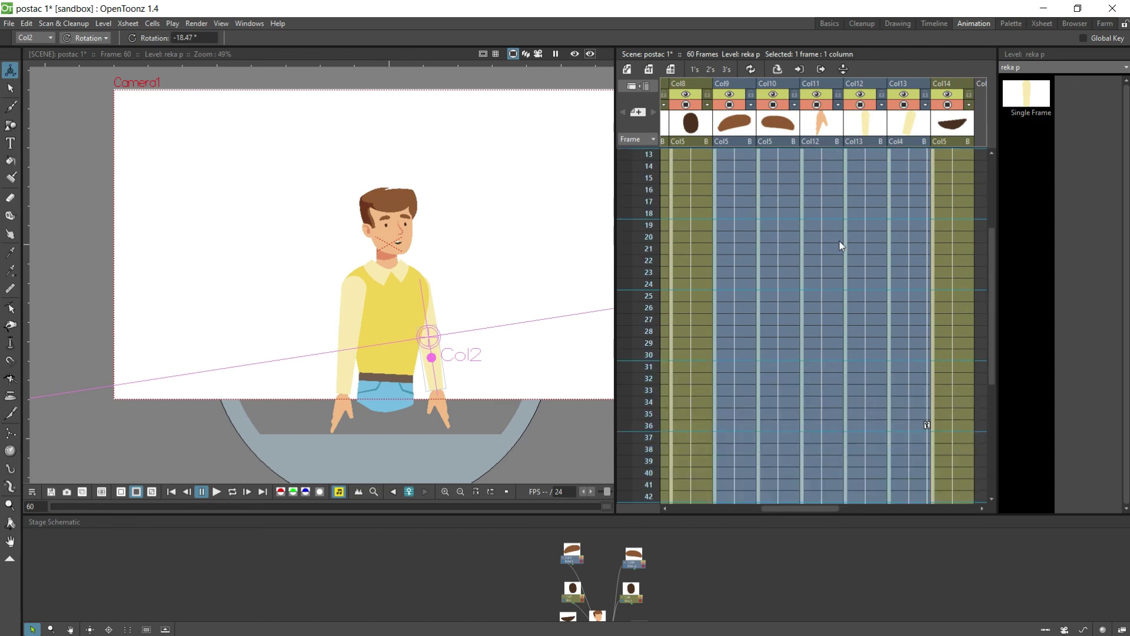
left_click(865, 427)
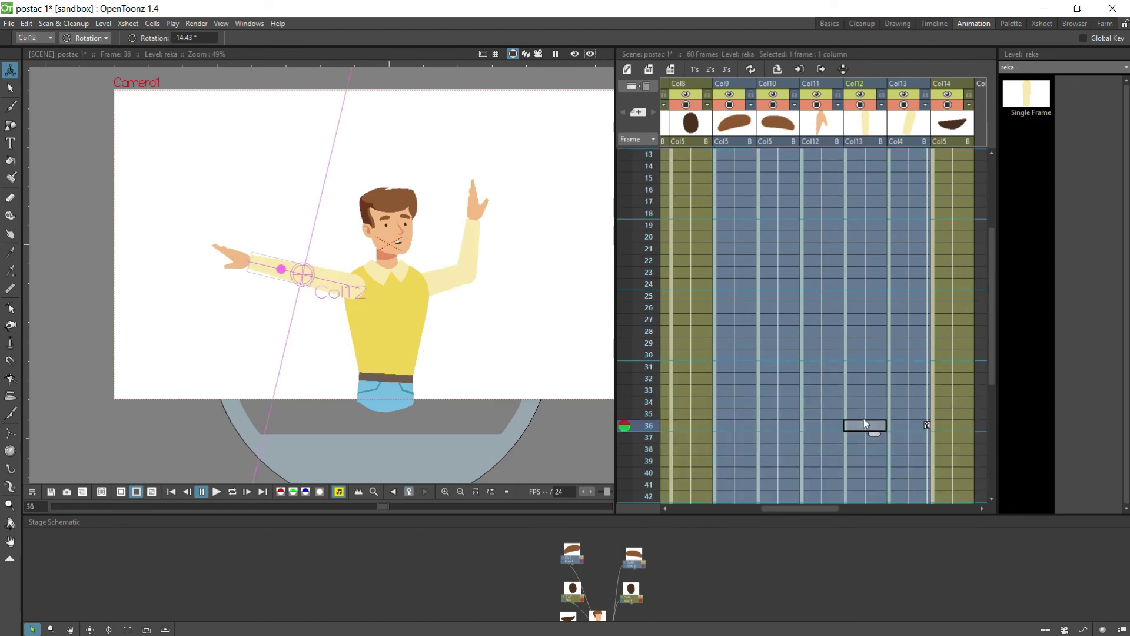
left_click_drag(278, 247, 334, 190)
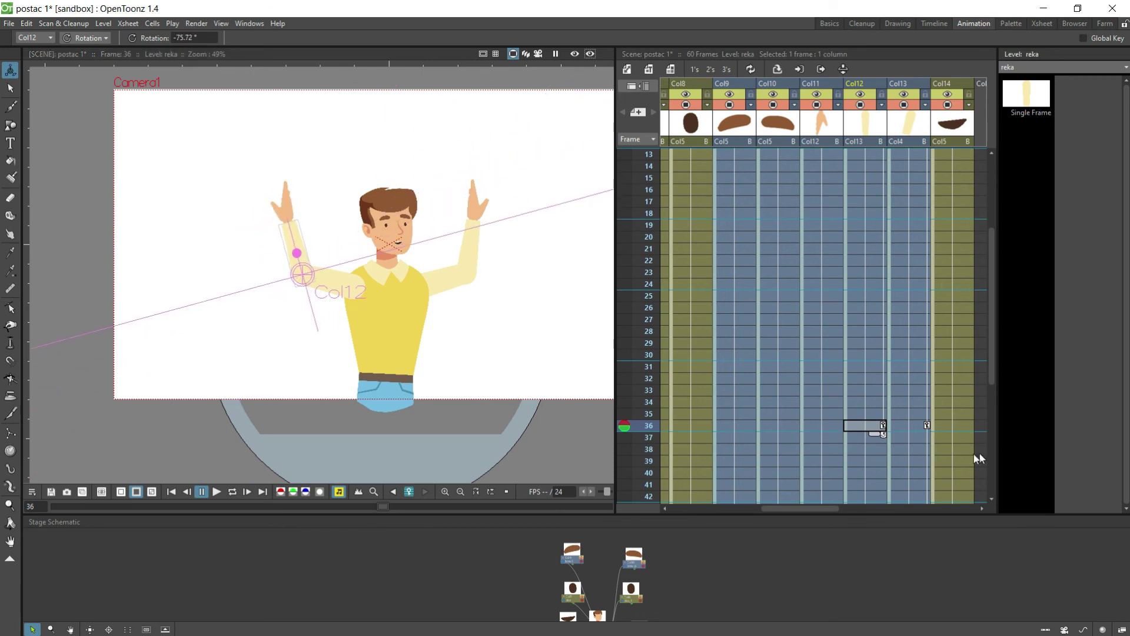
scroll(853, 453, "down", 10)
left_click(872, 355)
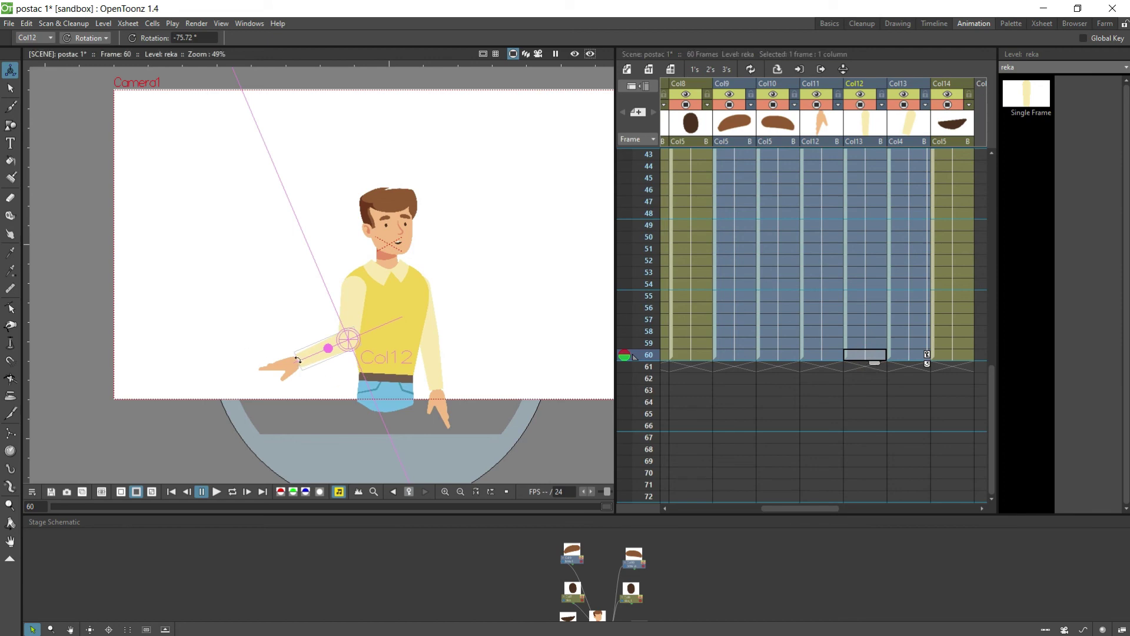
left_click_drag(298, 359, 338, 397)
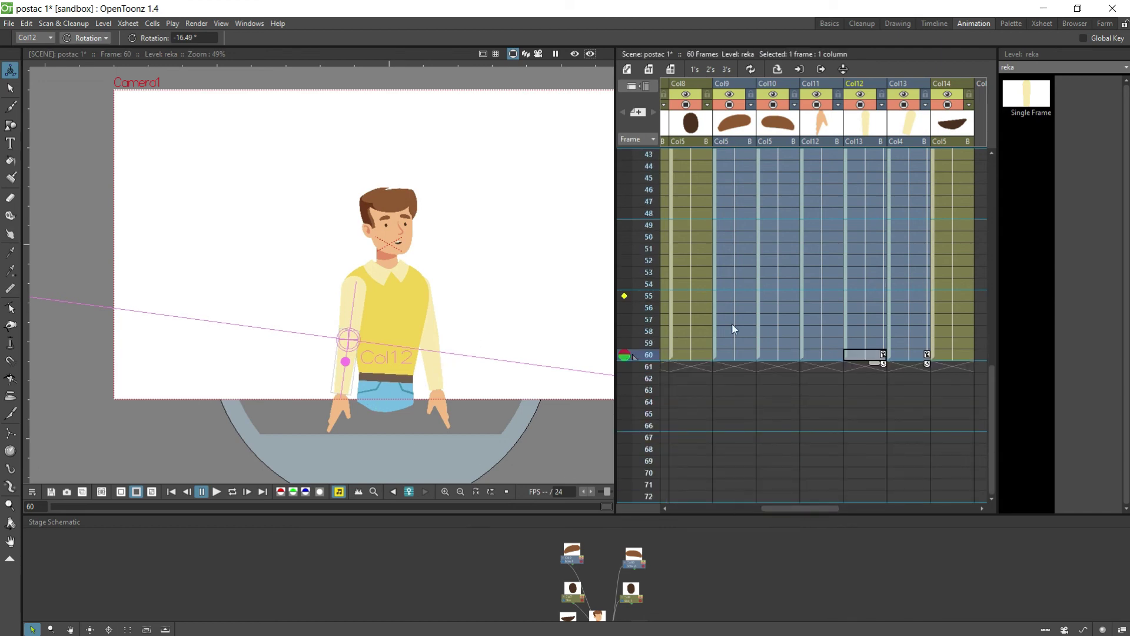
Step: Keyframe the korpus b kolnierza torso's rotation at about 7.98° on frame 36 and about -0.33° on frame 60
scroll(733, 317, "up", 10)
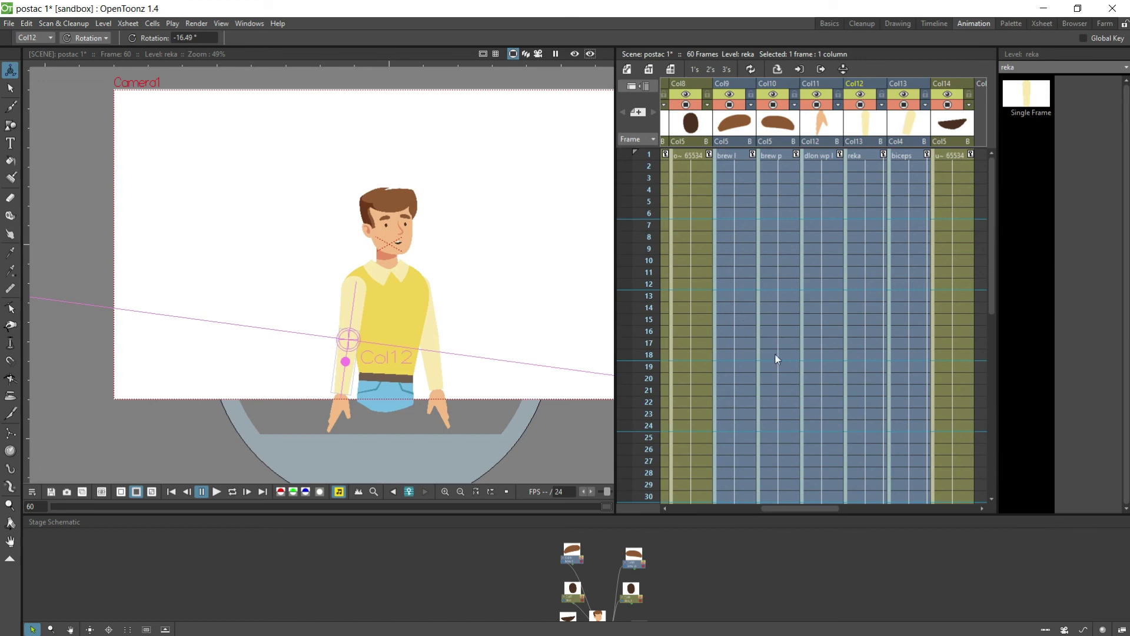
left_click_drag(831, 510, 759, 508)
scroll(761, 380, "down", 5)
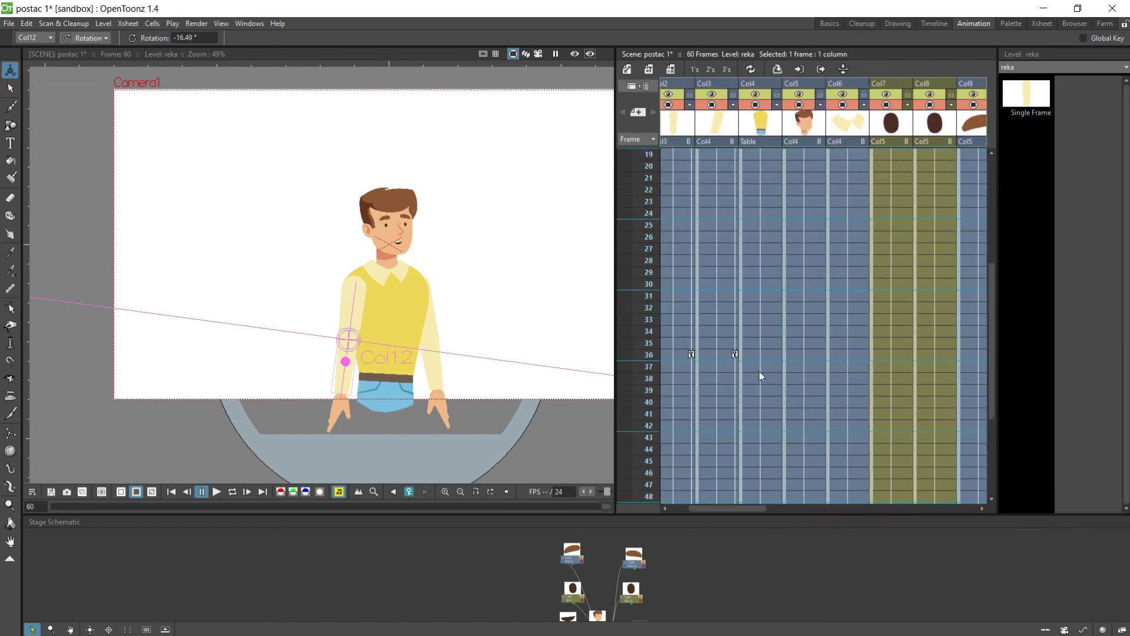
left_click(768, 283)
left_click_drag(426, 362, 415, 357)
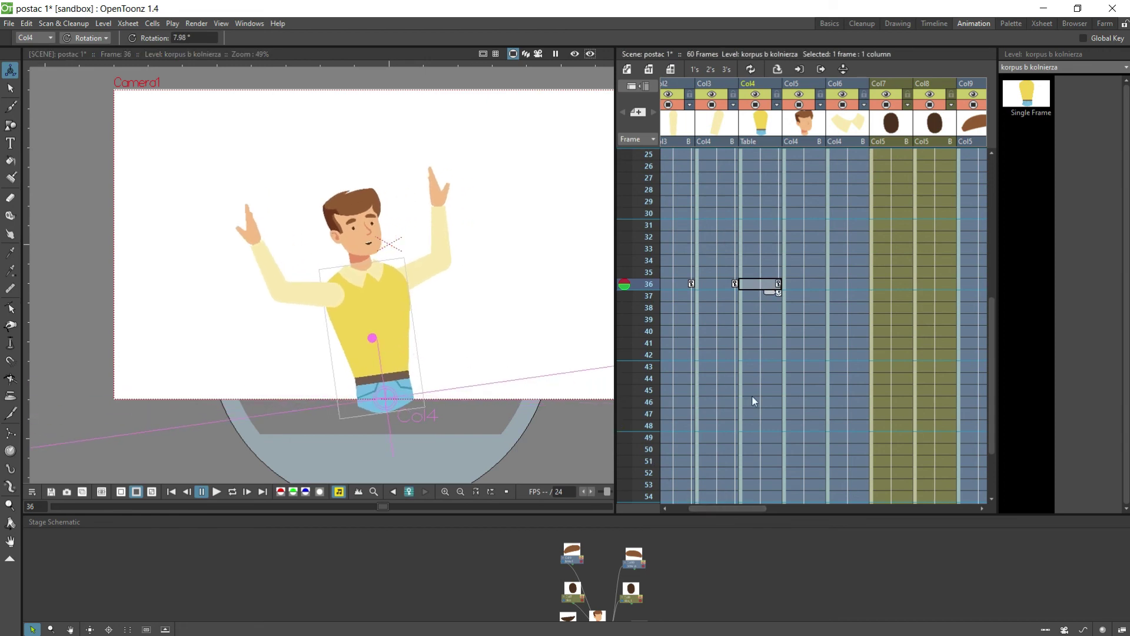
scroll(753, 400, "down", 3)
left_click(769, 426)
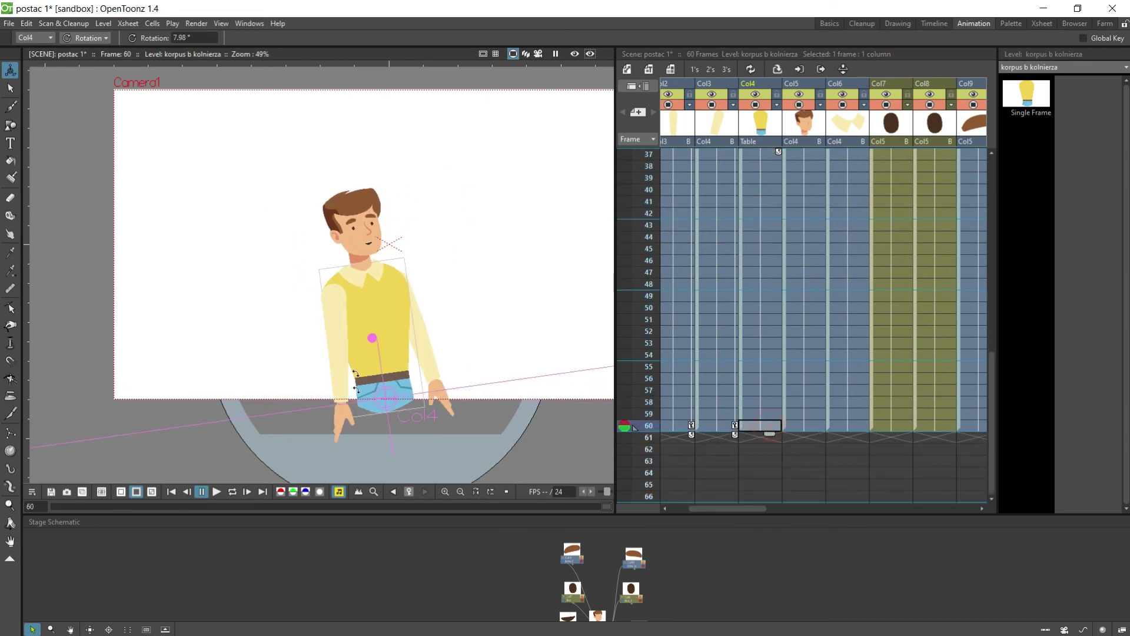
left_click_drag(365, 343, 378, 342)
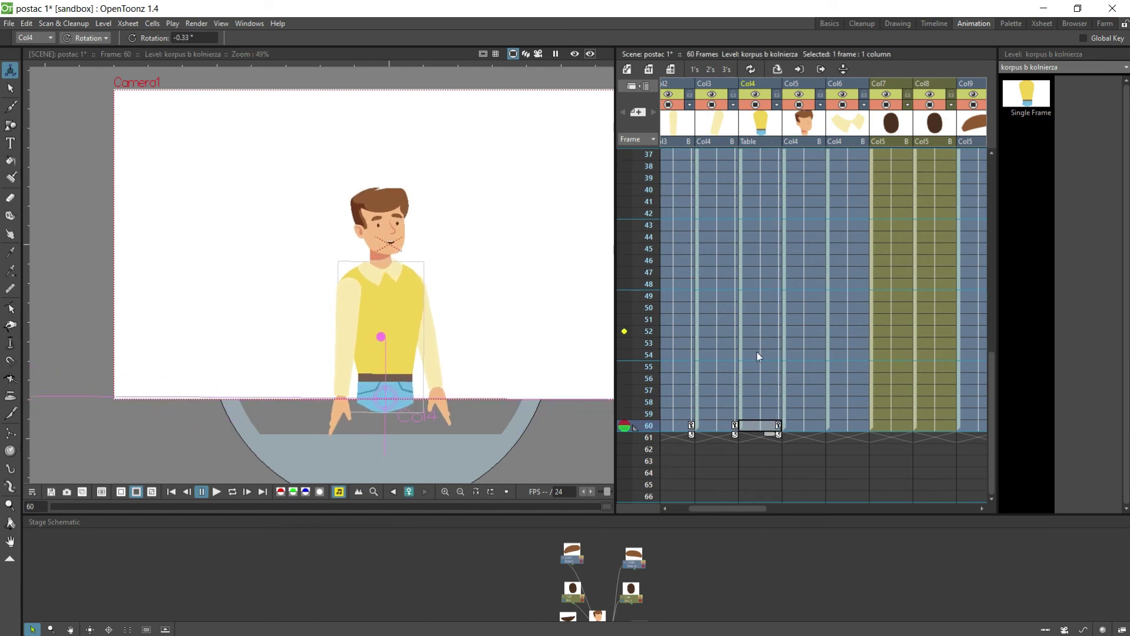
Step: Play back the 60-frame animation once and in a loop to check the arm and torso motion
scroll(761, 273, "up", 12)
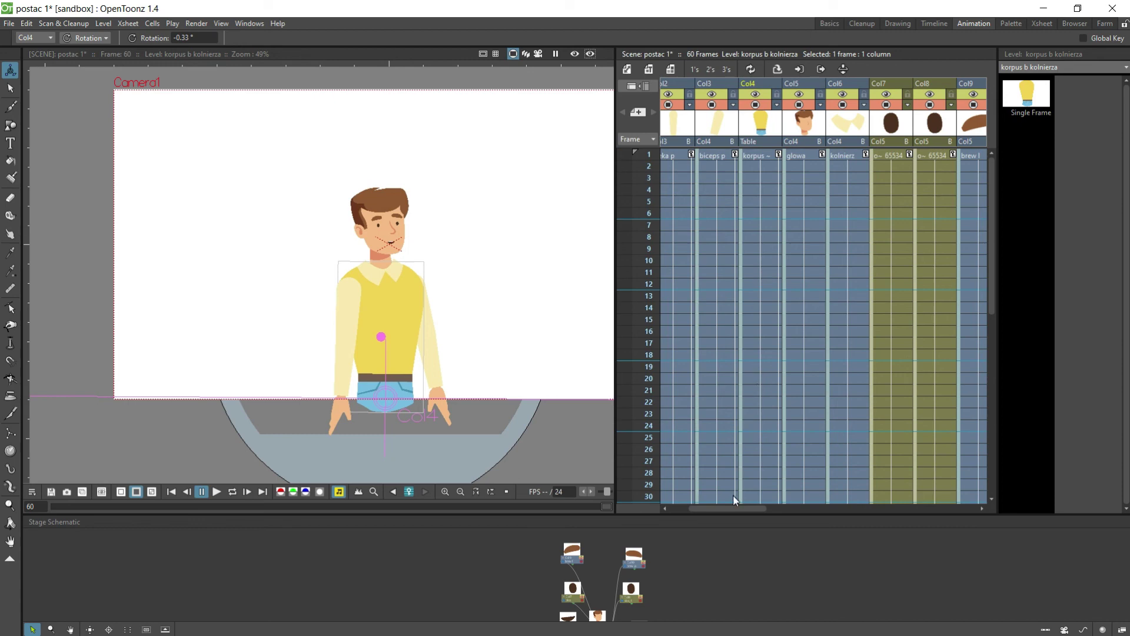
left_click(216, 493)
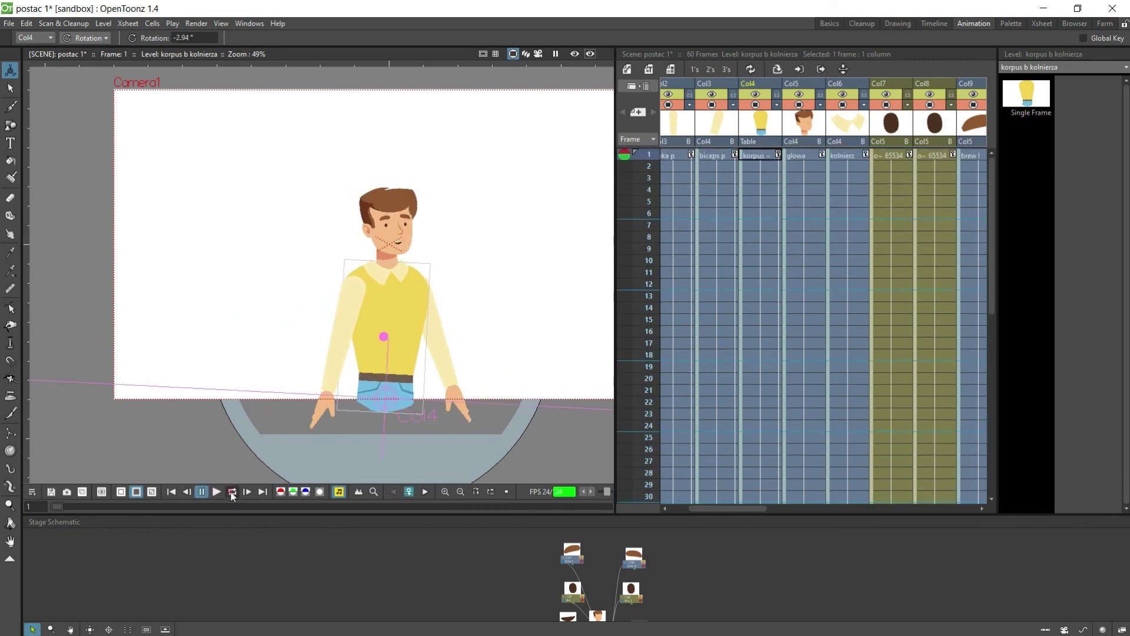
left_click(217, 493)
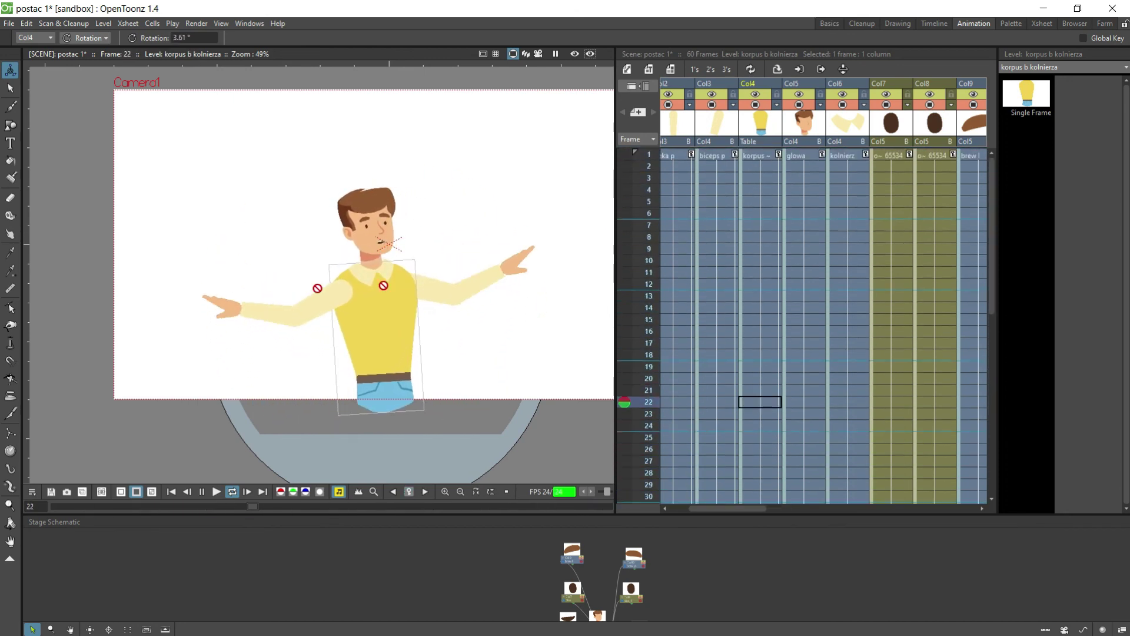
left_click(228, 494)
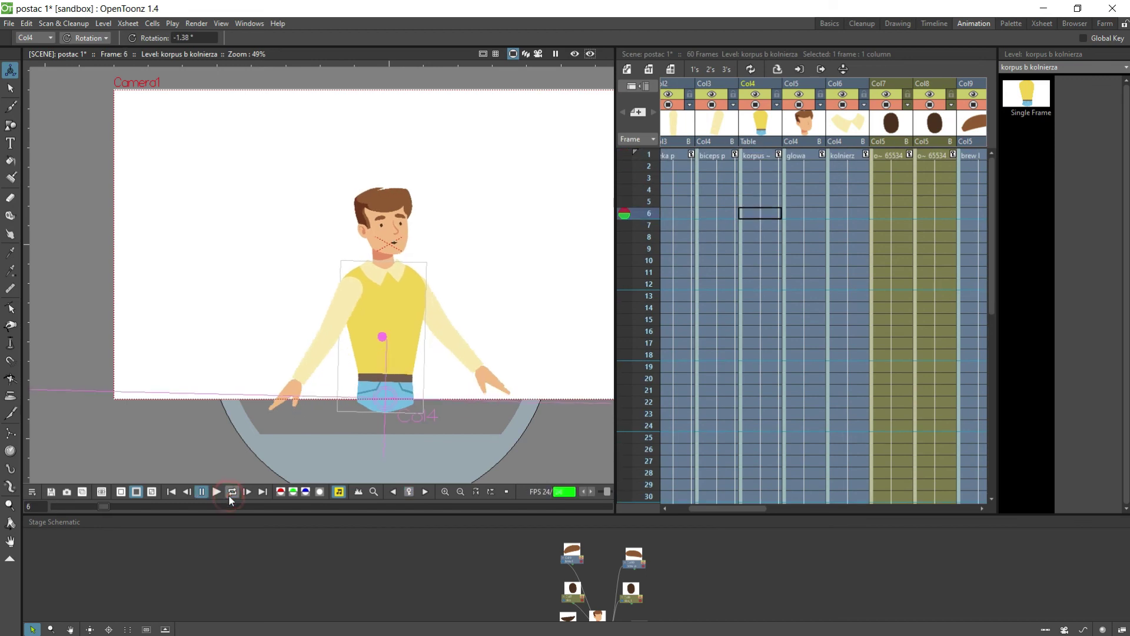
Step: Adjust the korpus b kolnierza torso's rotation on frame 60 to about 0.43° and preview the loop
scroll(787, 396, "down", 8)
scroll(785, 401, "up", 4)
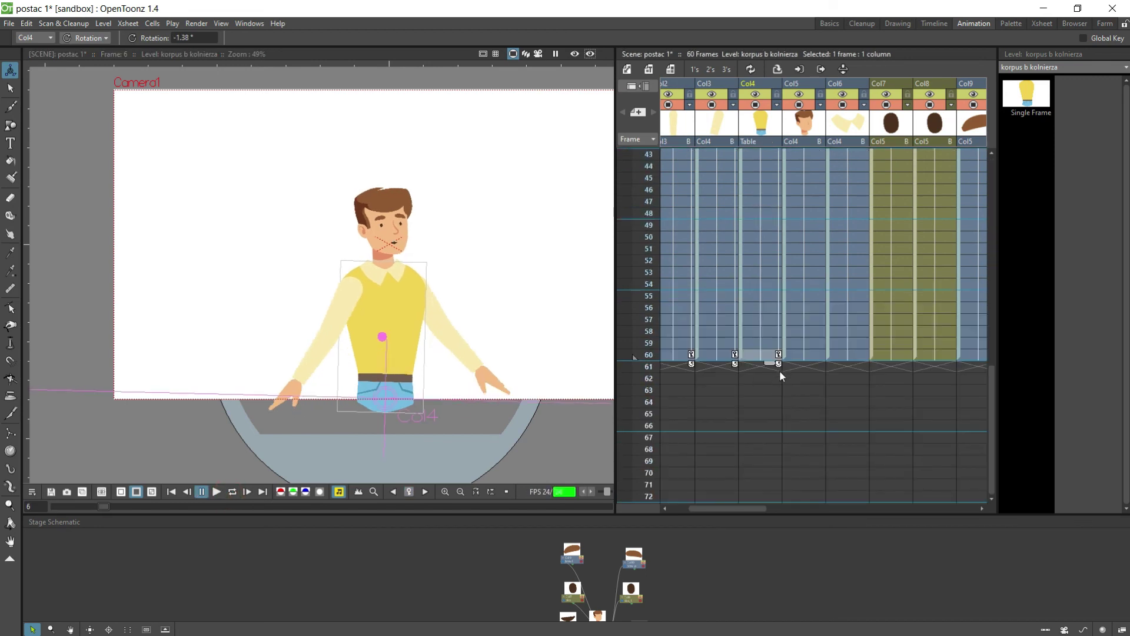
left_click(767, 426)
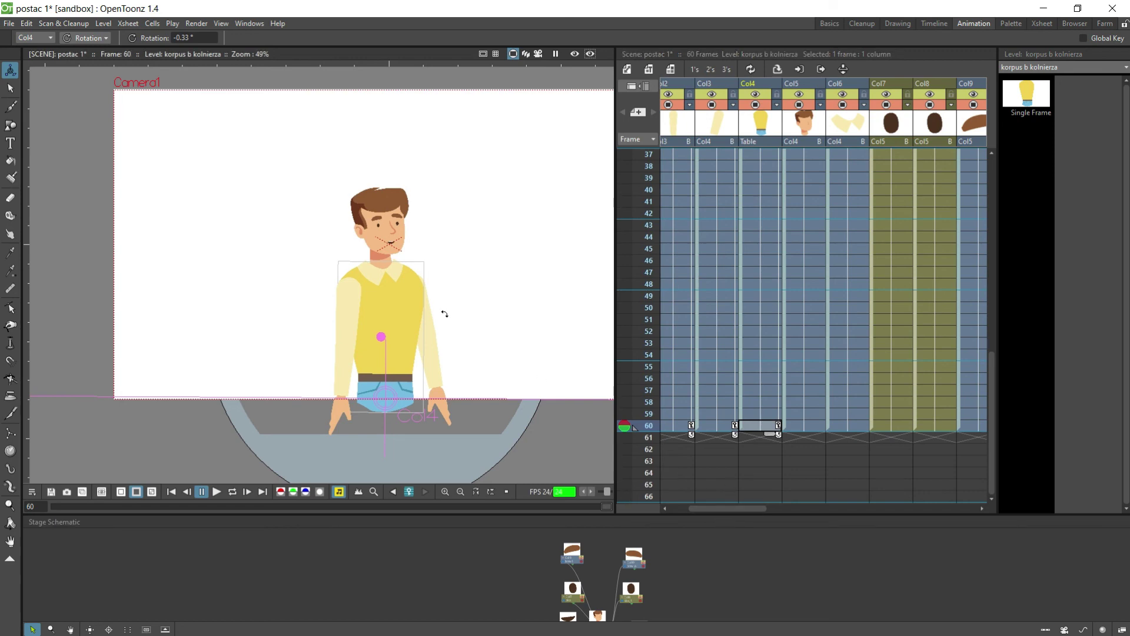
left_click_drag(405, 316, 403, 315)
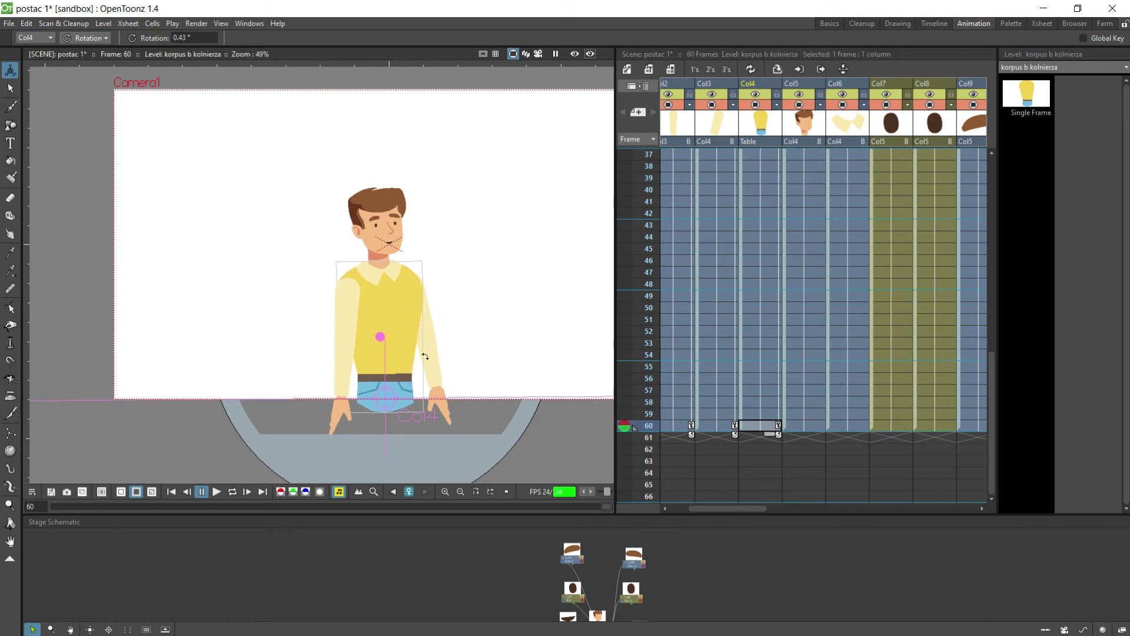
left_click(233, 492)
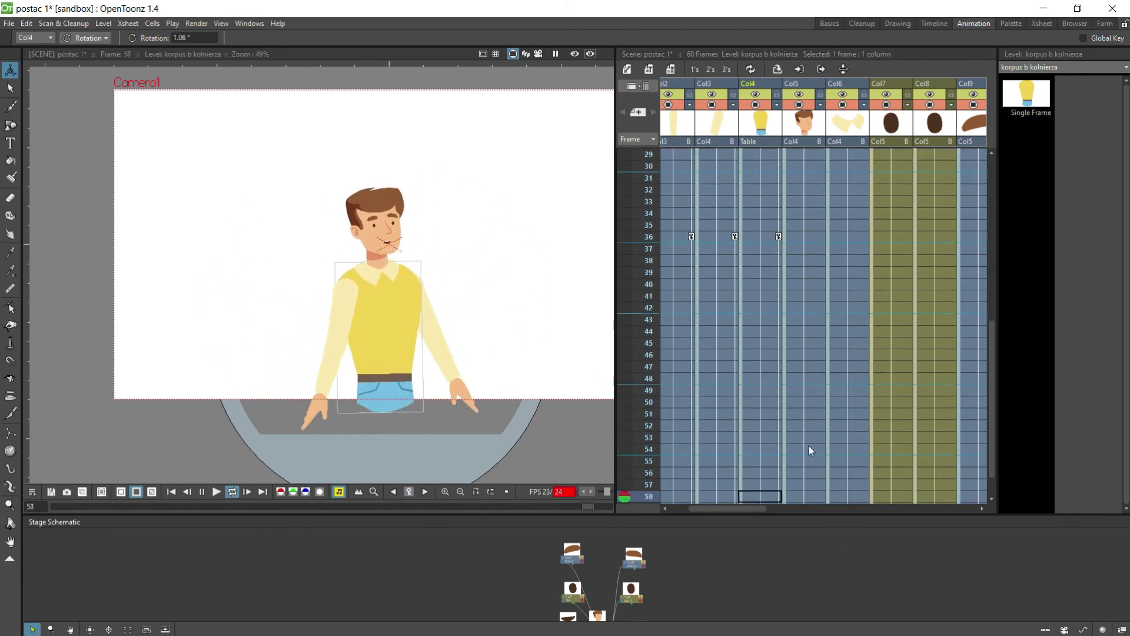
left_click(232, 492)
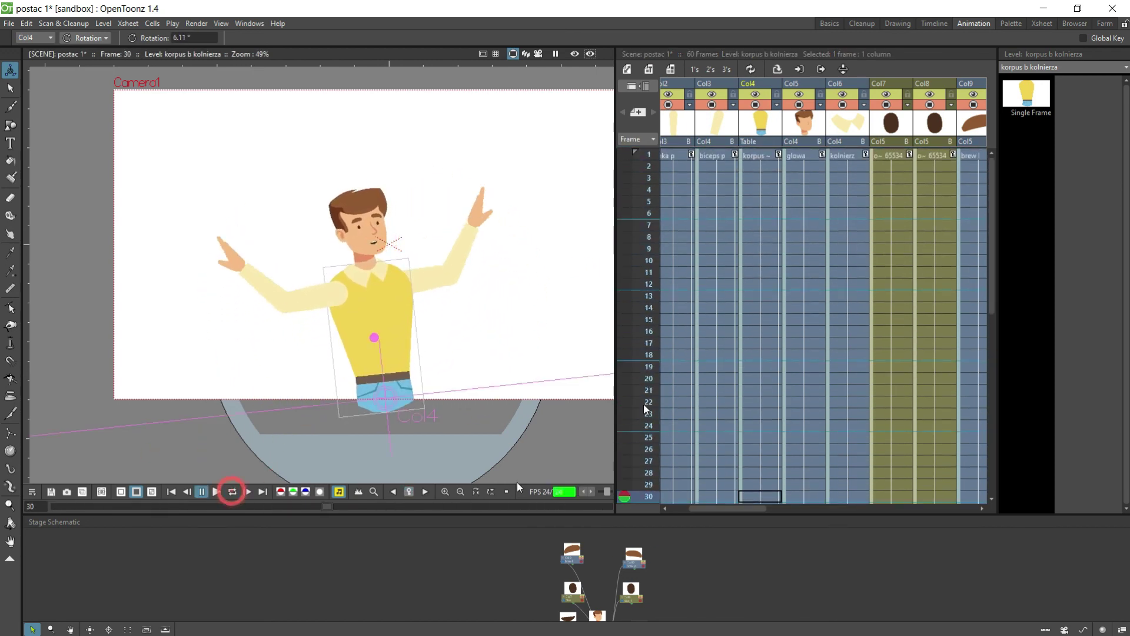
Step: Copy the torso's frame 1 keyframe in Col4 onto its frame 60 keyframe
left_click(768, 154)
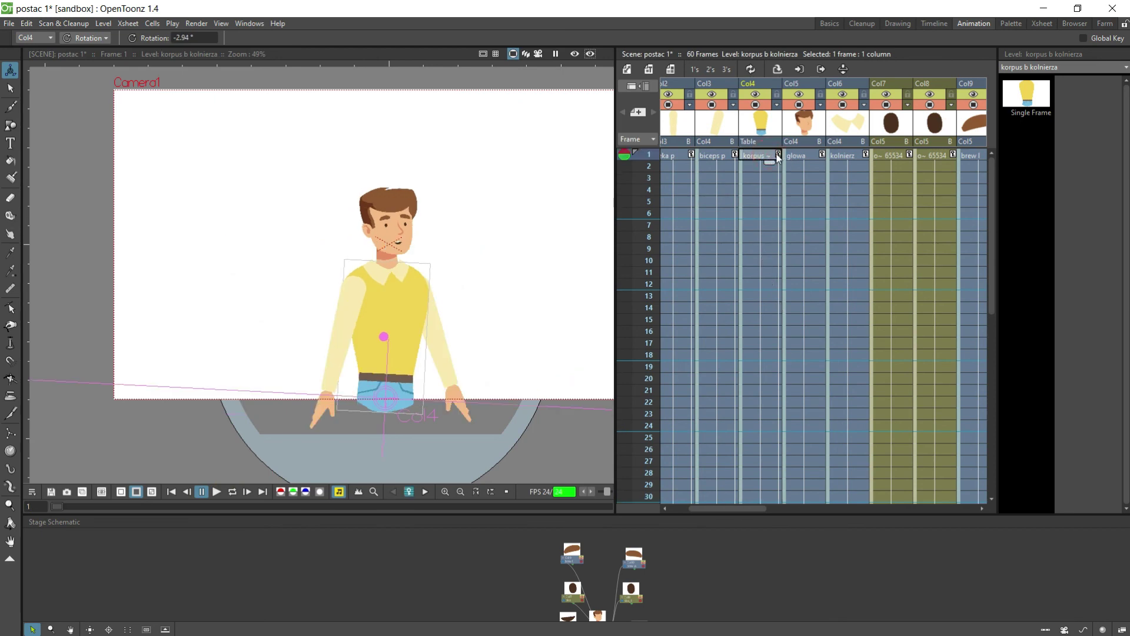
left_click(778, 155)
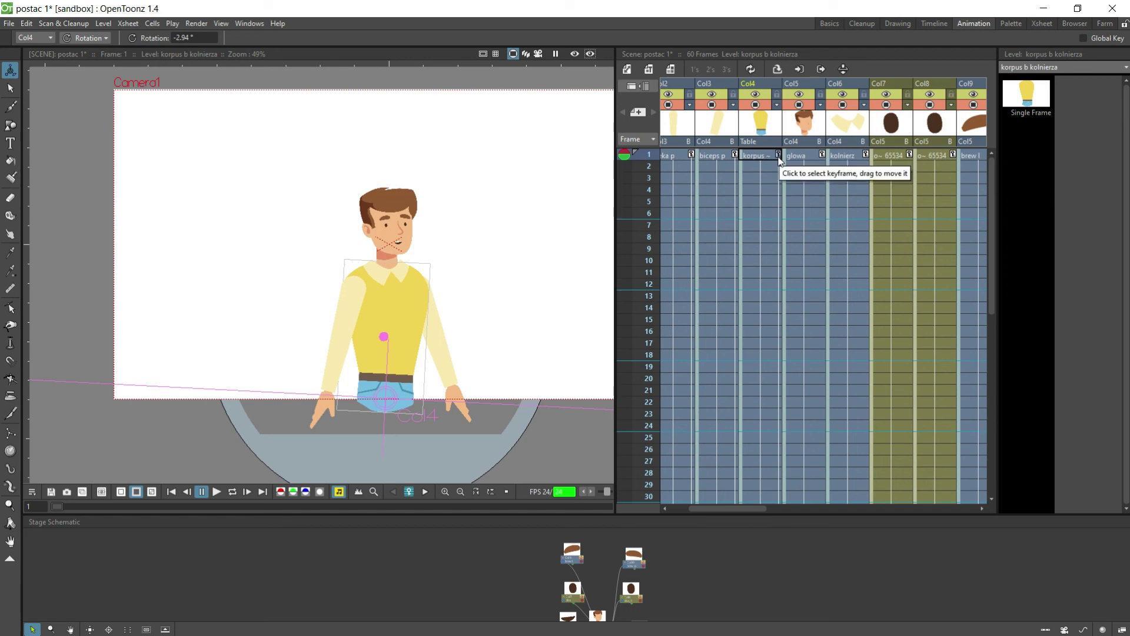
scroll(777, 177, "down", 8)
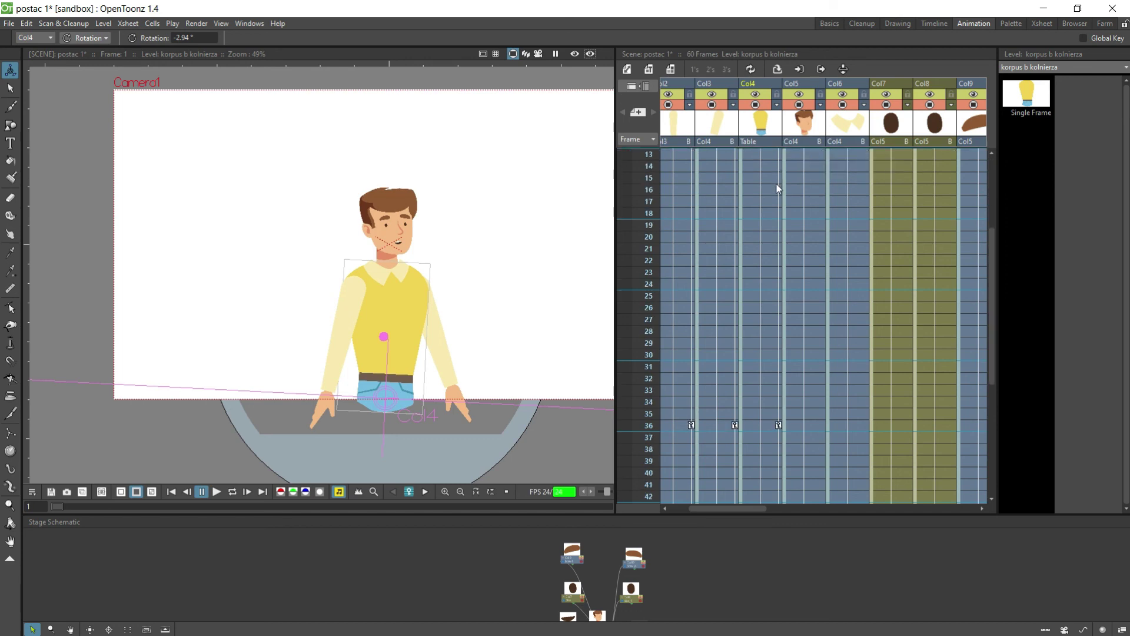
left_click(777, 286)
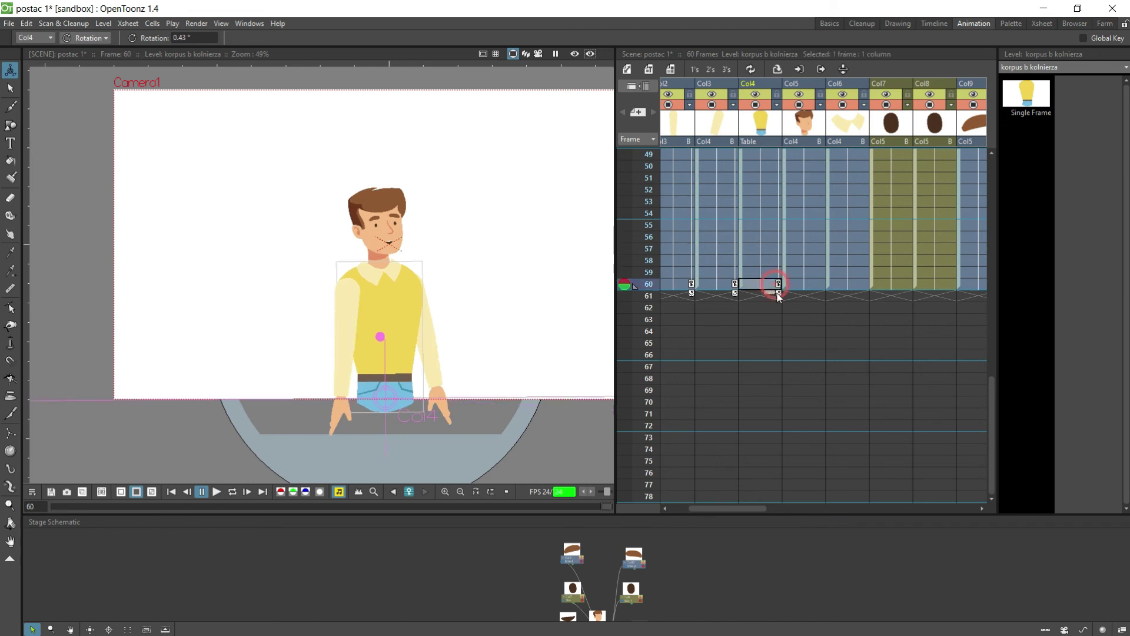
left_click(779, 286)
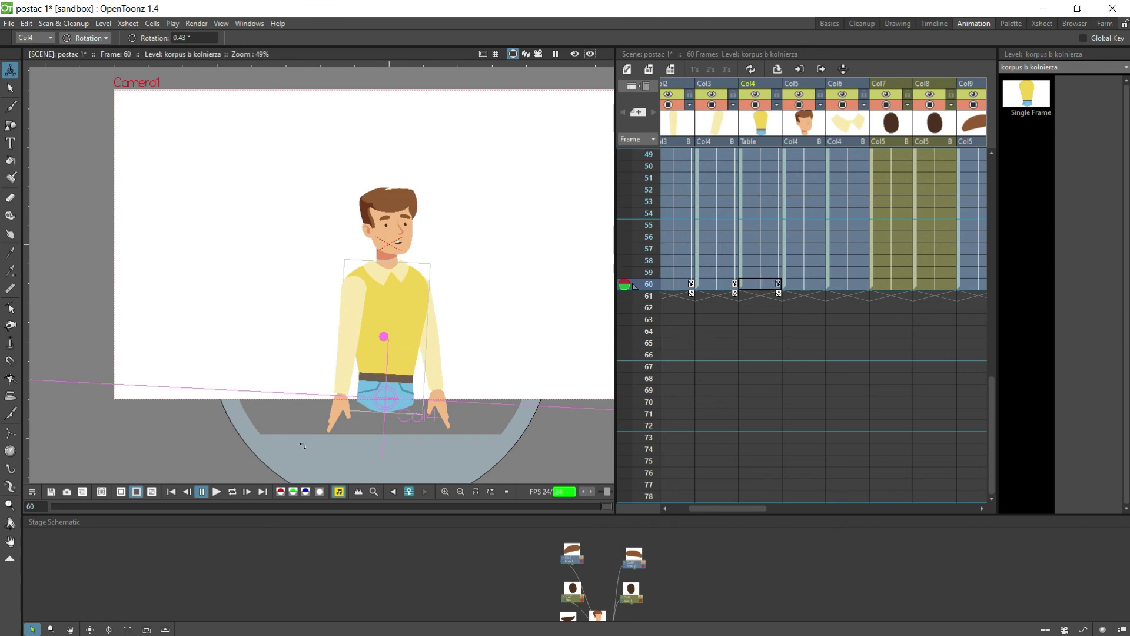
Step: Play the animation in a loop to check the transition from frame 60 back to frame 1
left_click(233, 491)
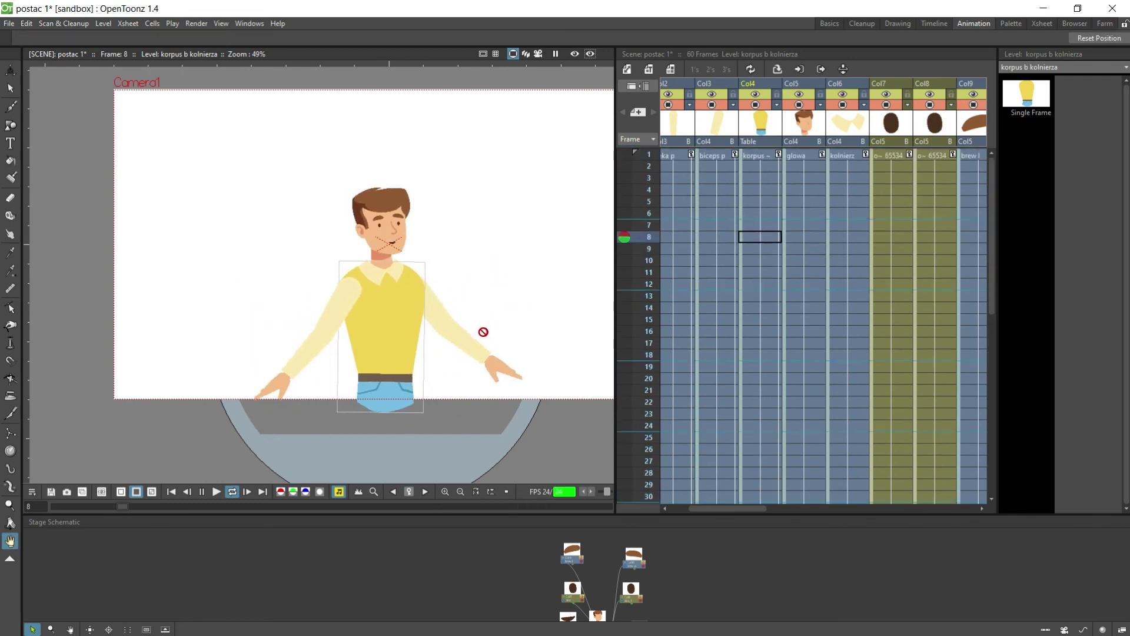
key("space")
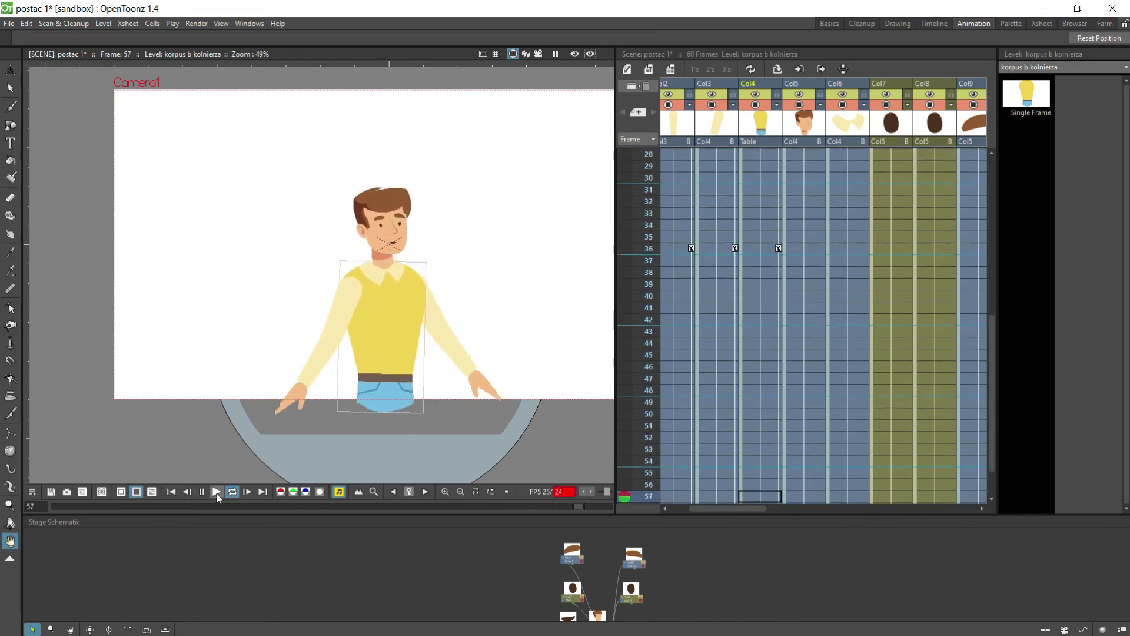
left_click(203, 492)
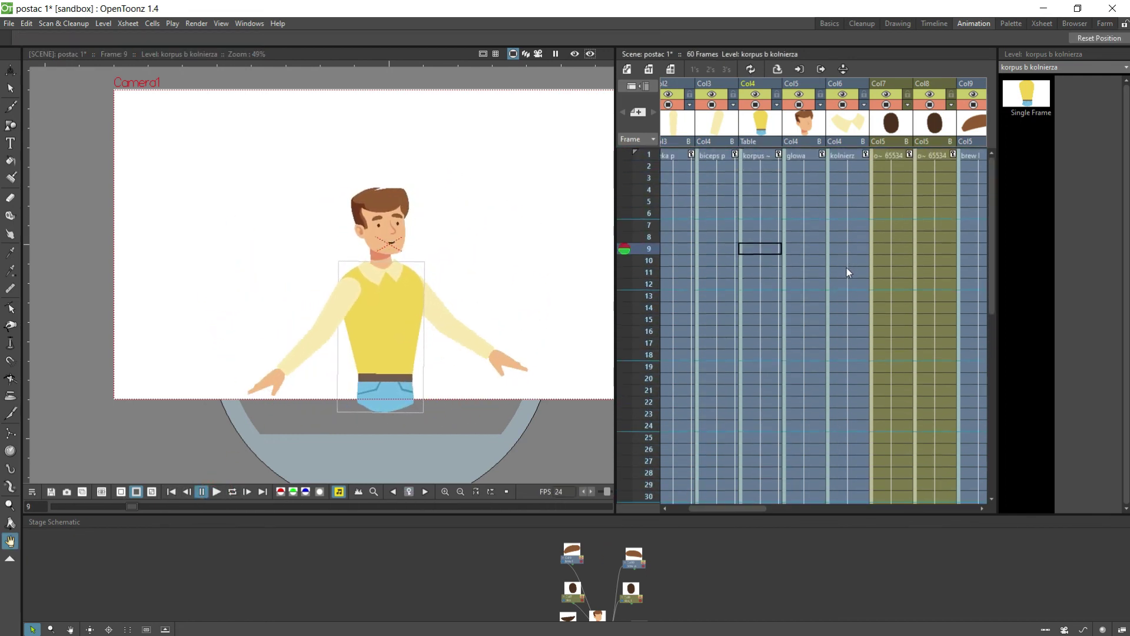
Step: Move the glowa head's center on frame 36 to the base of the neck, at about 4.94 mm E/W and -52.51 mm N/S
left_click(808, 155)
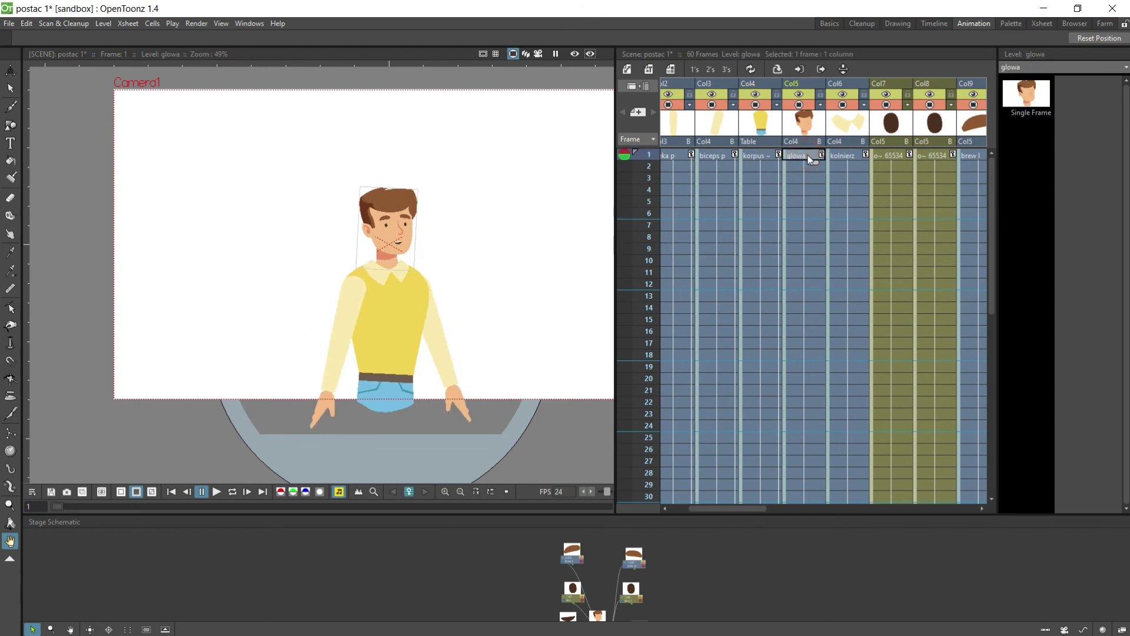
scroll(810, 312, "down", 4)
scroll(811, 312, "down", 4)
left_click(809, 285)
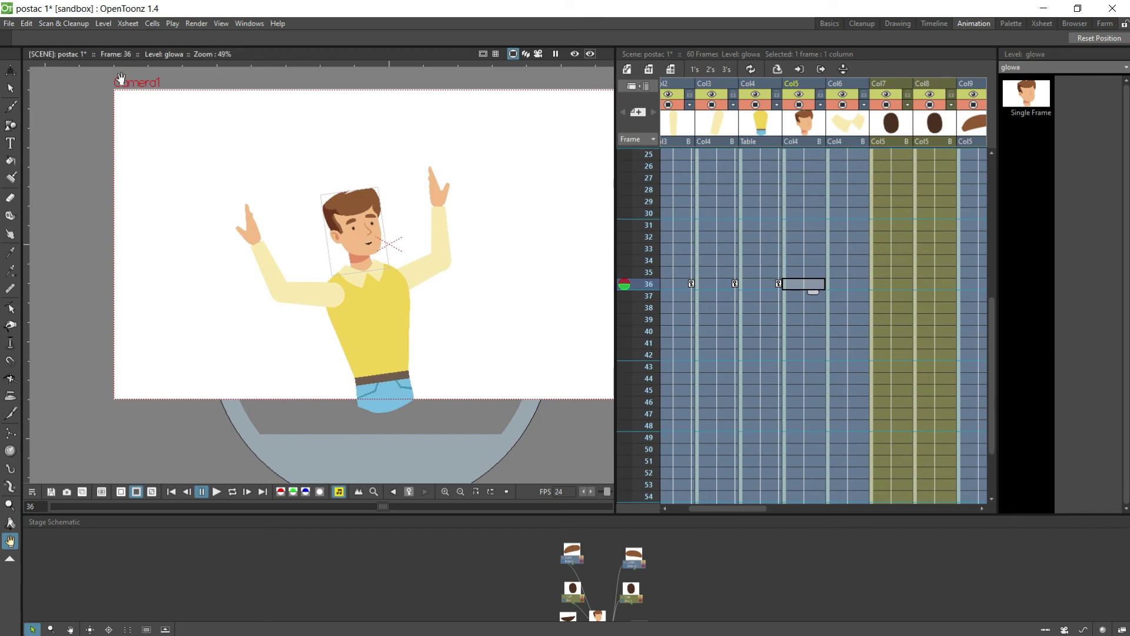
left_click(10, 72)
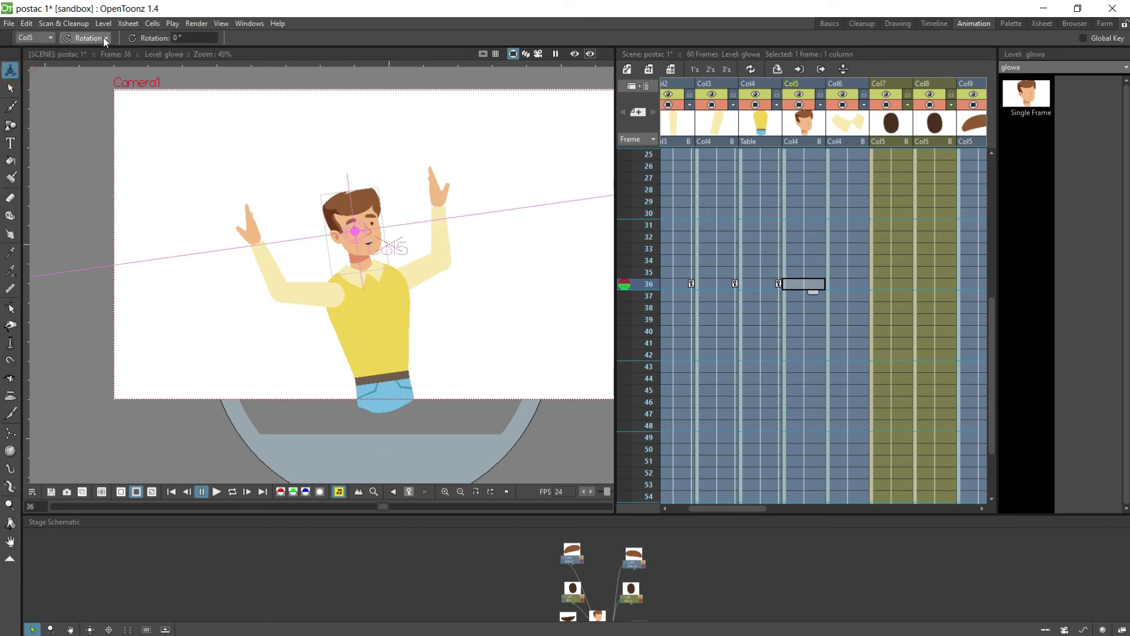
left_click(85, 38)
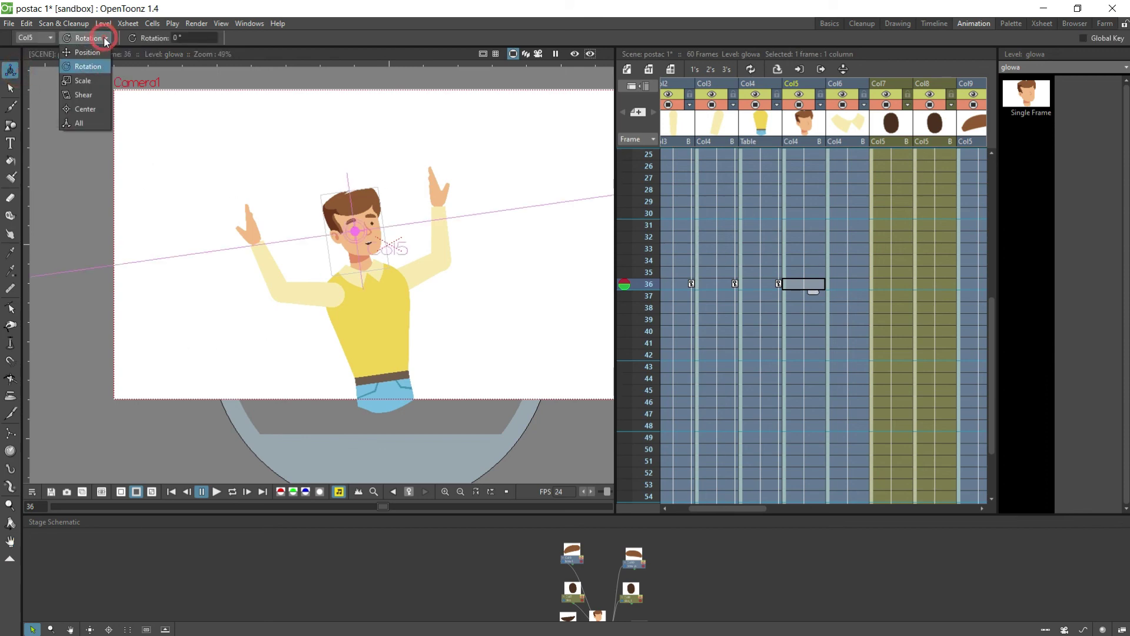
left_click(89, 66)
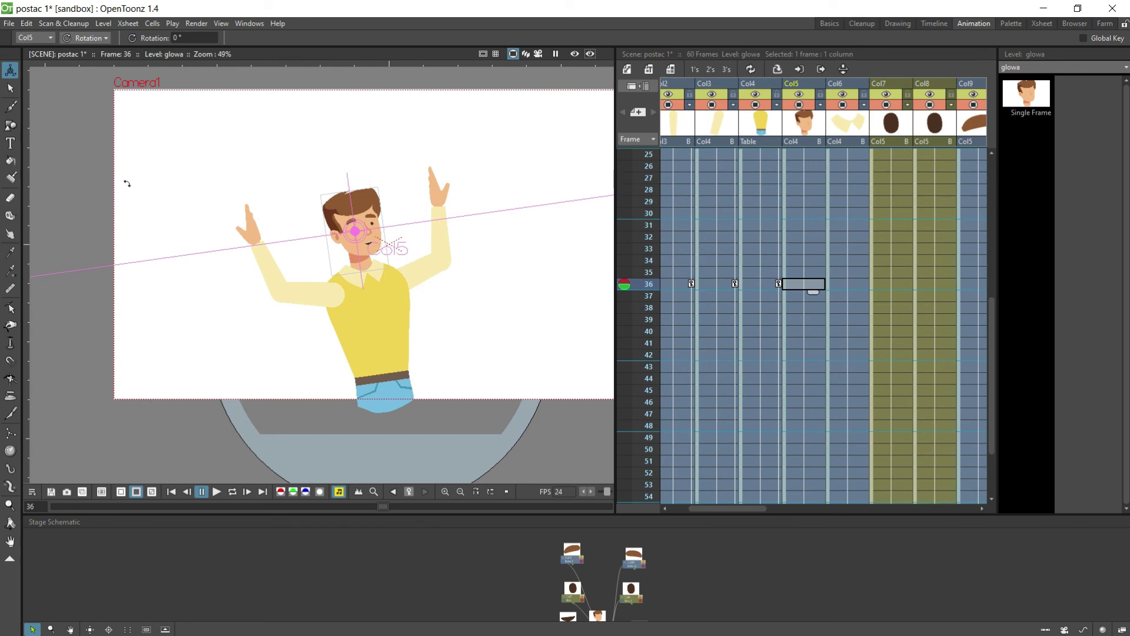
left_click(100, 38)
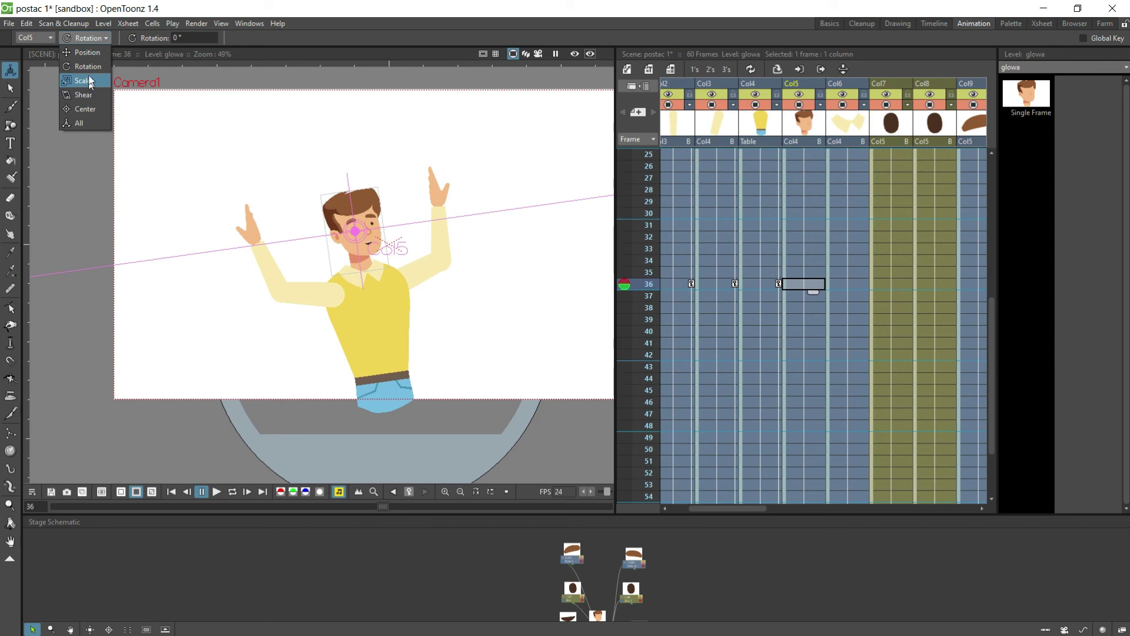
left_click(90, 67)
left_click(90, 38)
left_click(85, 109)
left_click_drag(362, 233, 367, 267)
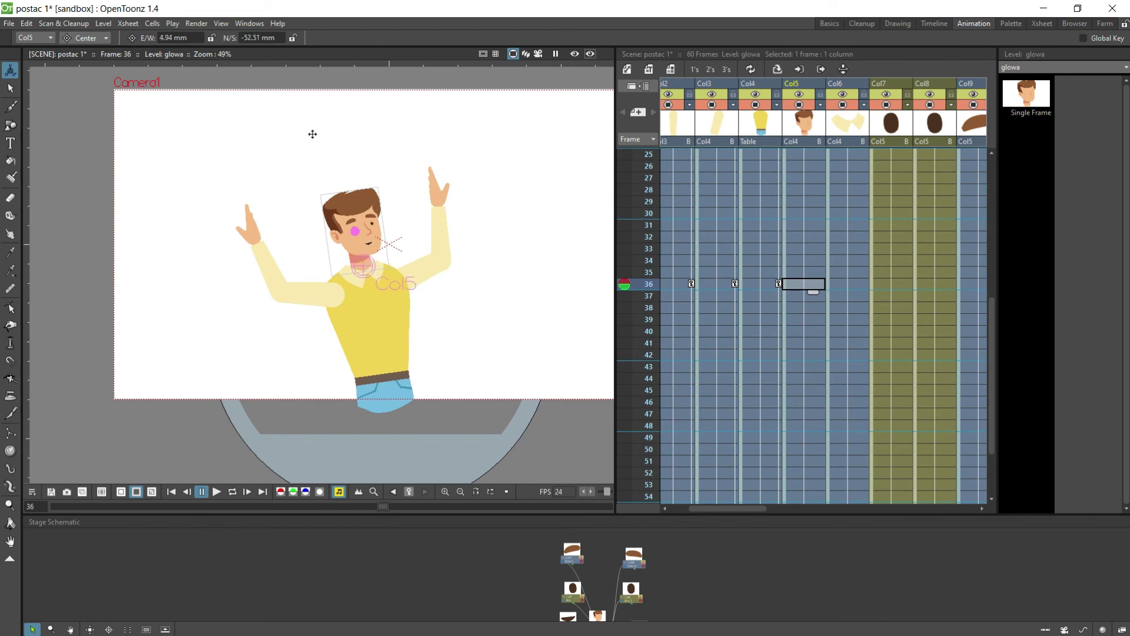
Step: Keyframe the glowa head's rotation at about -20.76° on frame 36
left_click(84, 38)
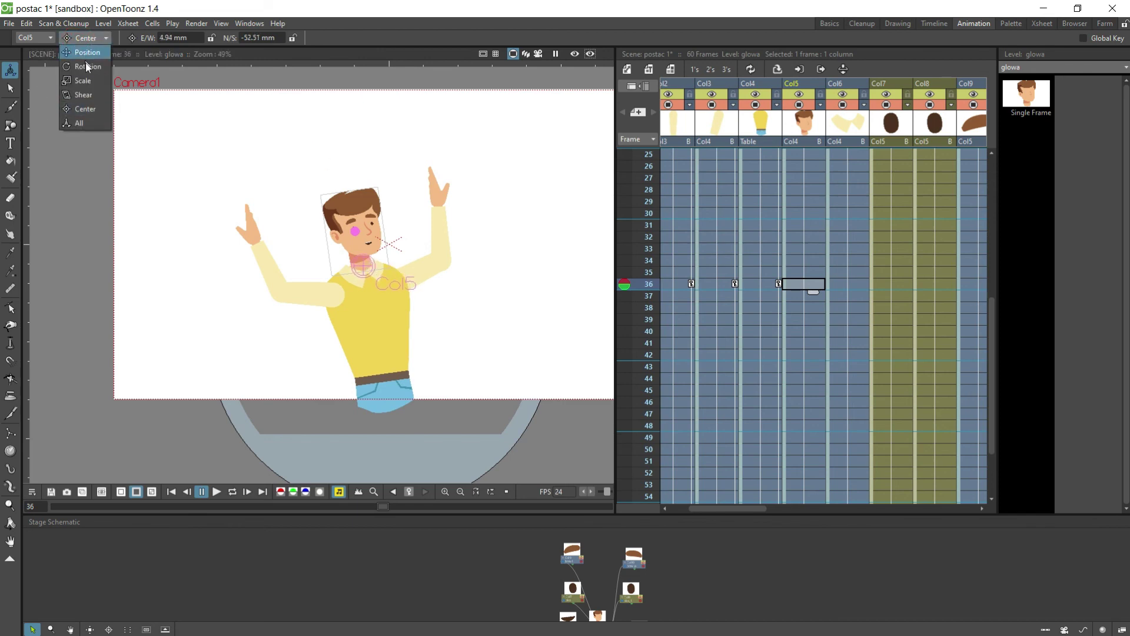
left_click(87, 67)
left_click_drag(389, 246, 393, 245)
scroll(370, 283, "up", 3)
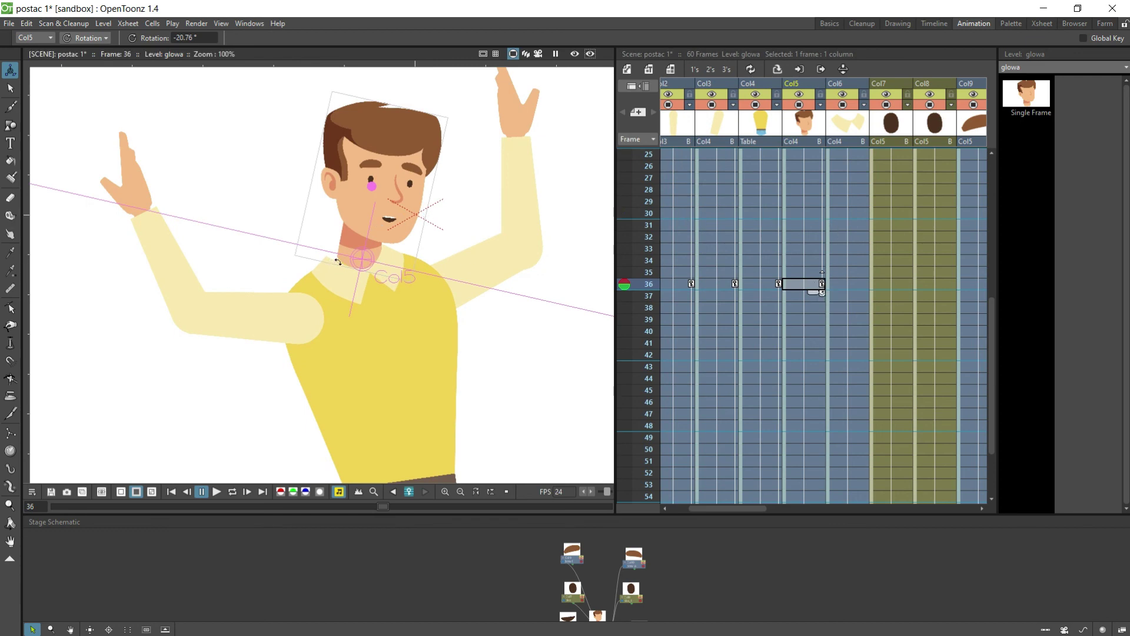
Step: Copy the glowa head's frame 1 keyframe in Col5 to frame 60
scroll(808, 312, "up", 8)
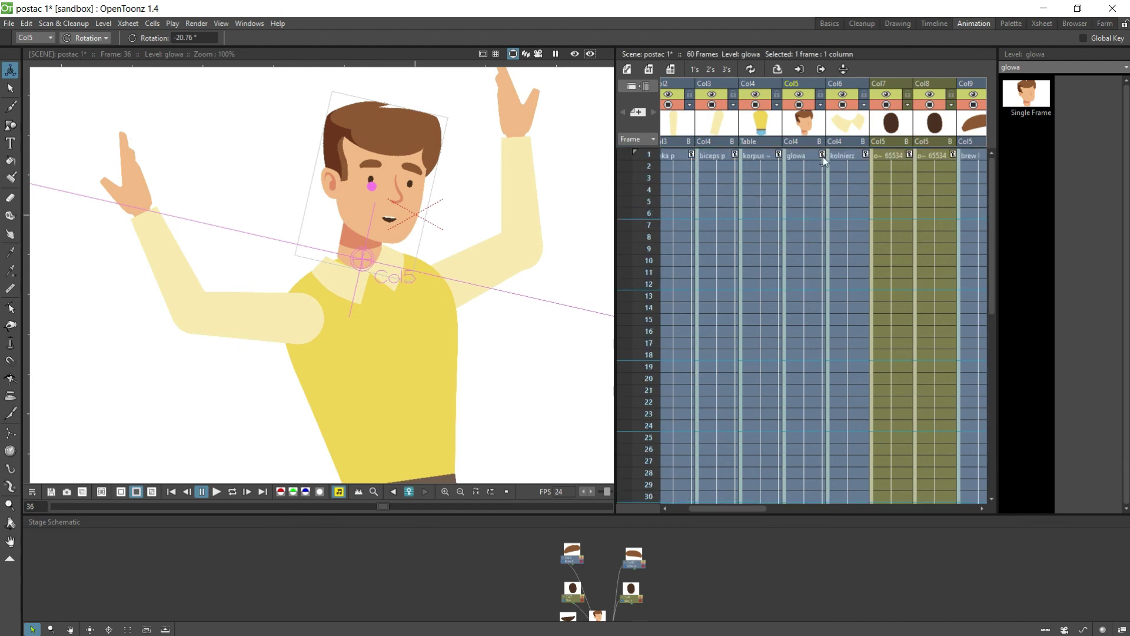
left_click(823, 156)
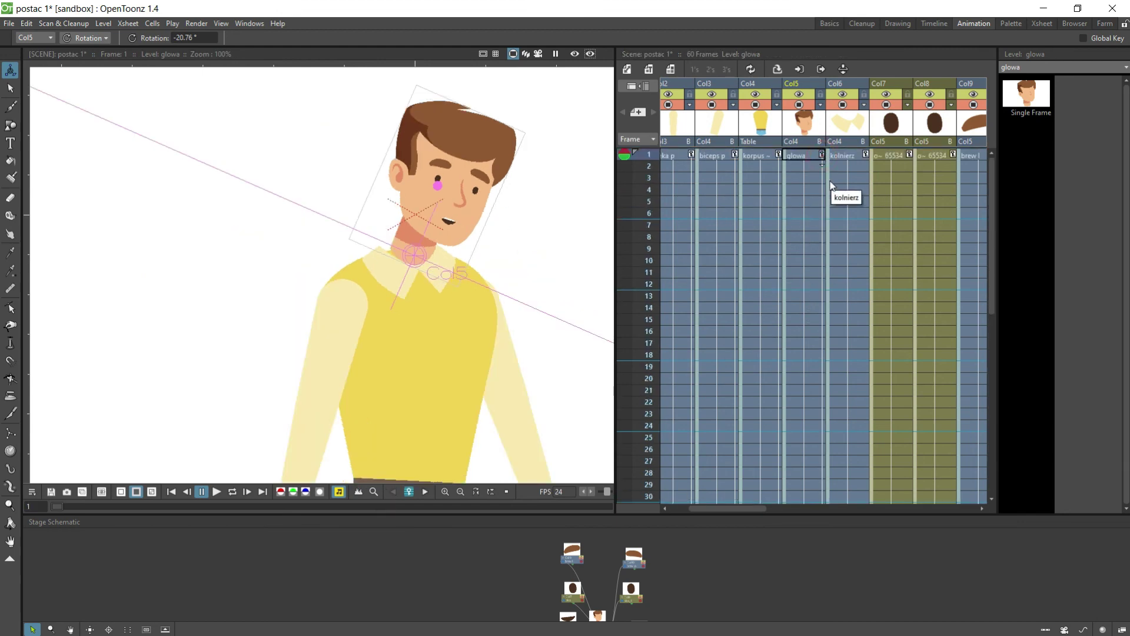
scroll(817, 235, "down", 14)
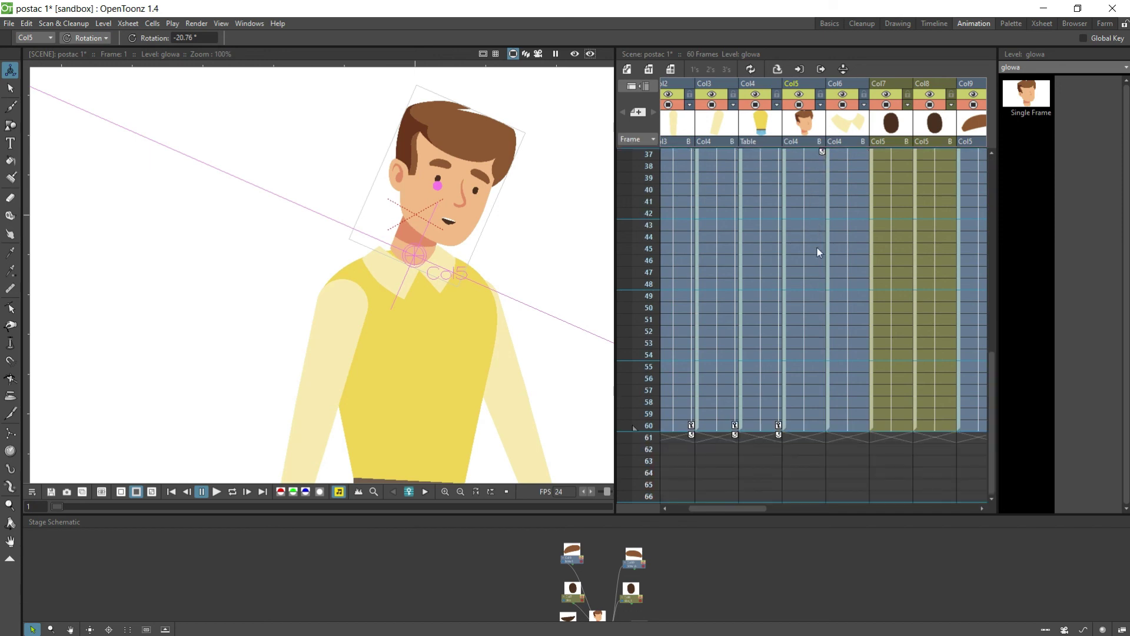
left_click(816, 356)
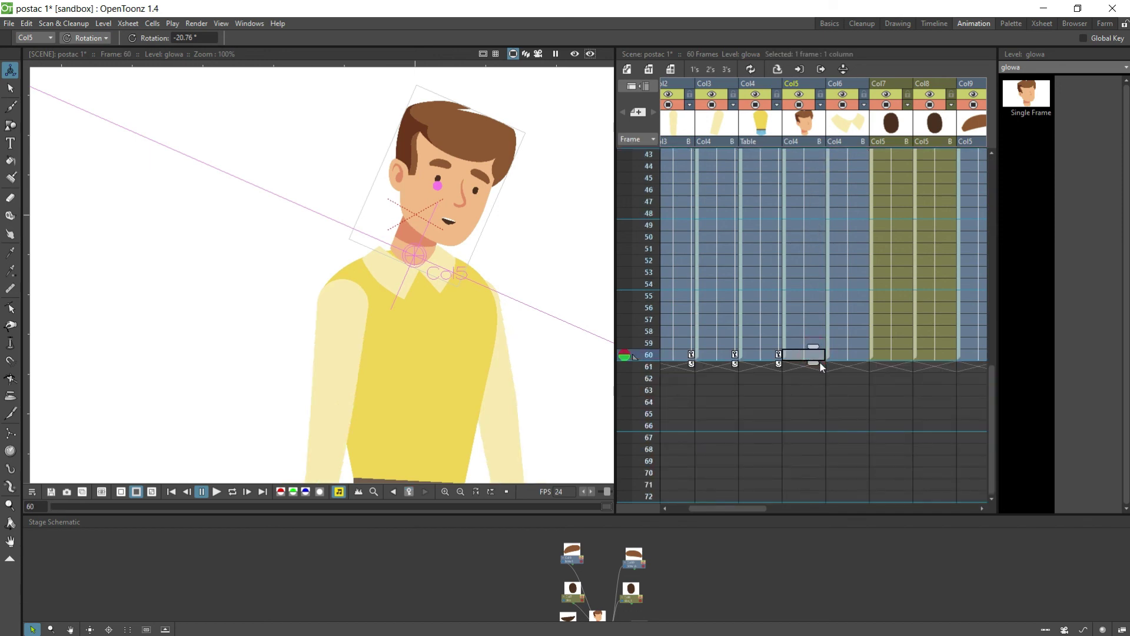
left_click(822, 356)
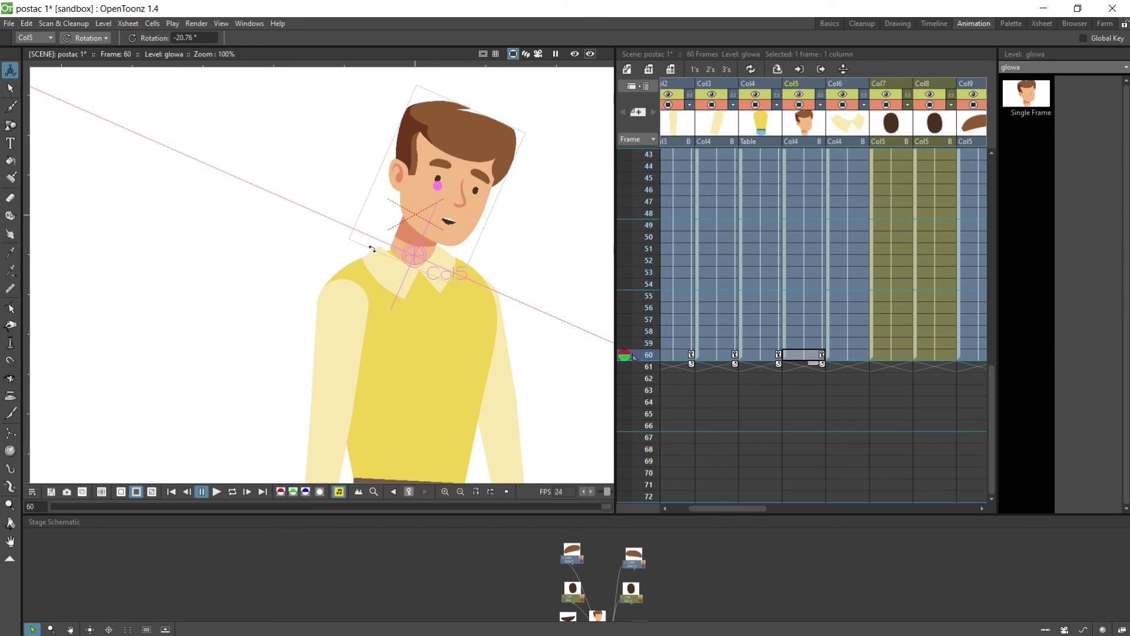
Step: Set the glowa head's rotation on frame 1 to about 0.49°
scroll(372, 249, "down", 1)
scroll(372, 249, "up", 2)
scroll(372, 249, "down", 1)
scroll(805, 267, "up", 2)
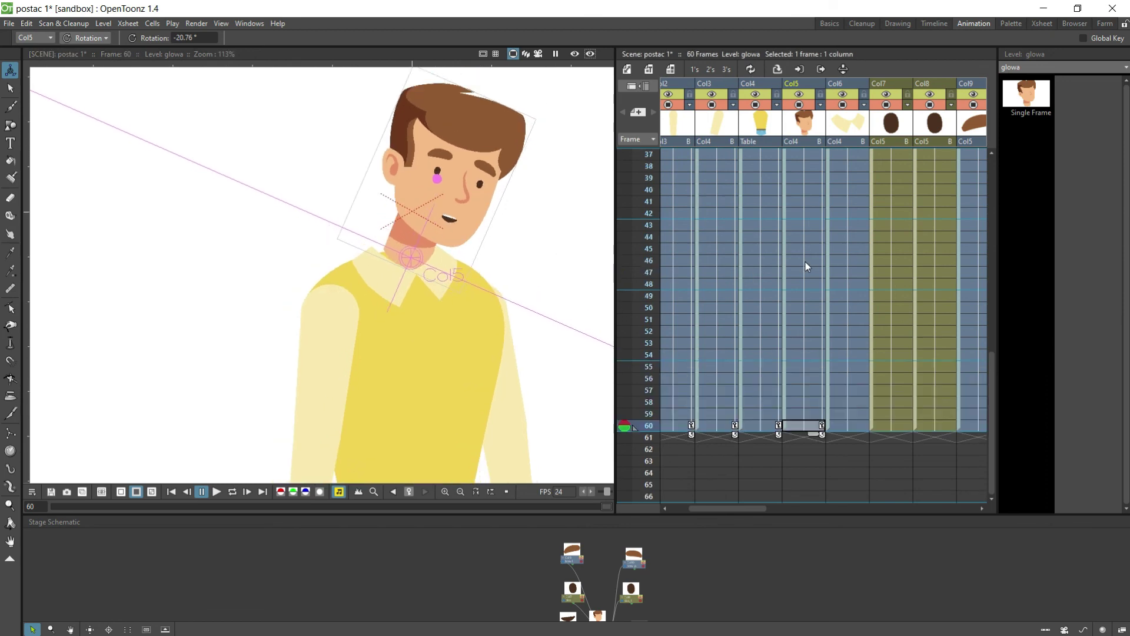
scroll(806, 263, "up", 12)
left_click(823, 158)
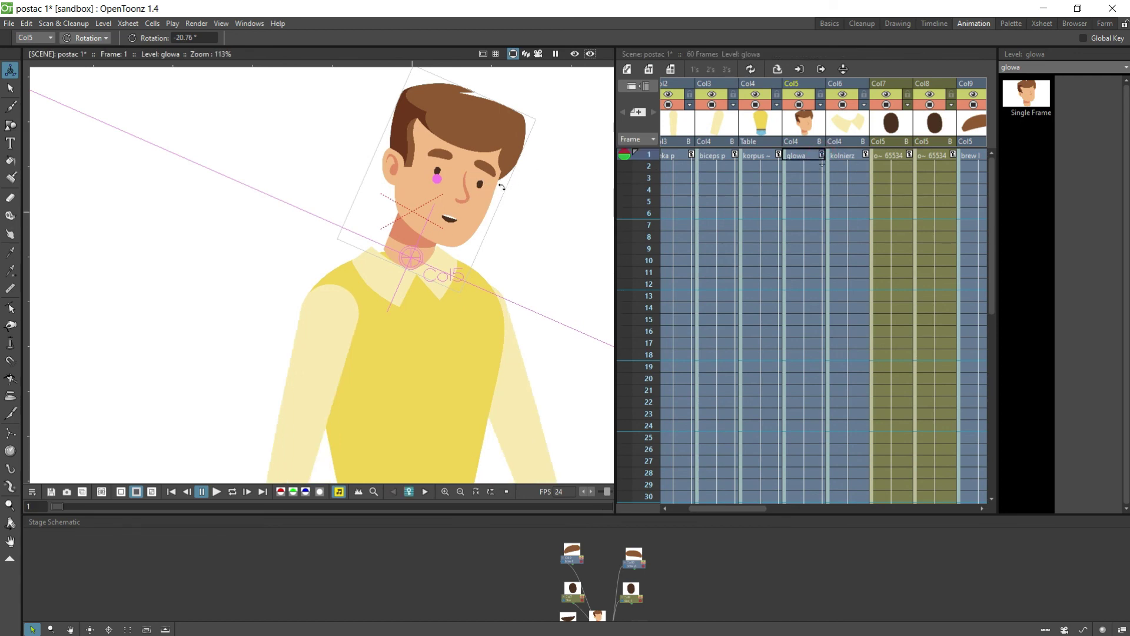
left_click(793, 158)
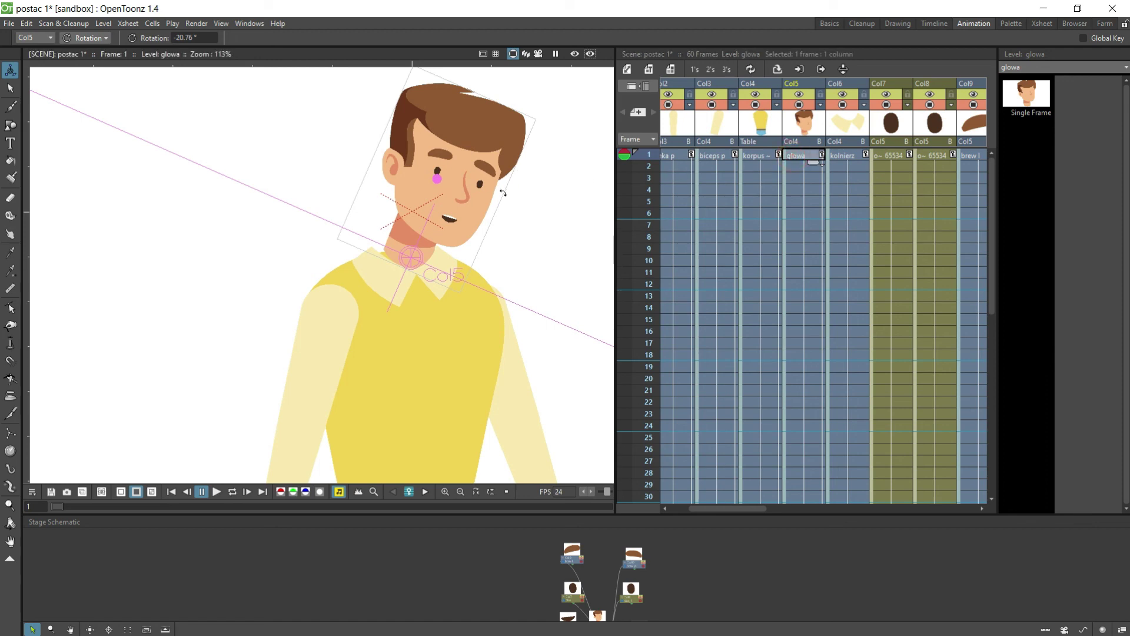
left_click_drag(504, 193, 471, 168)
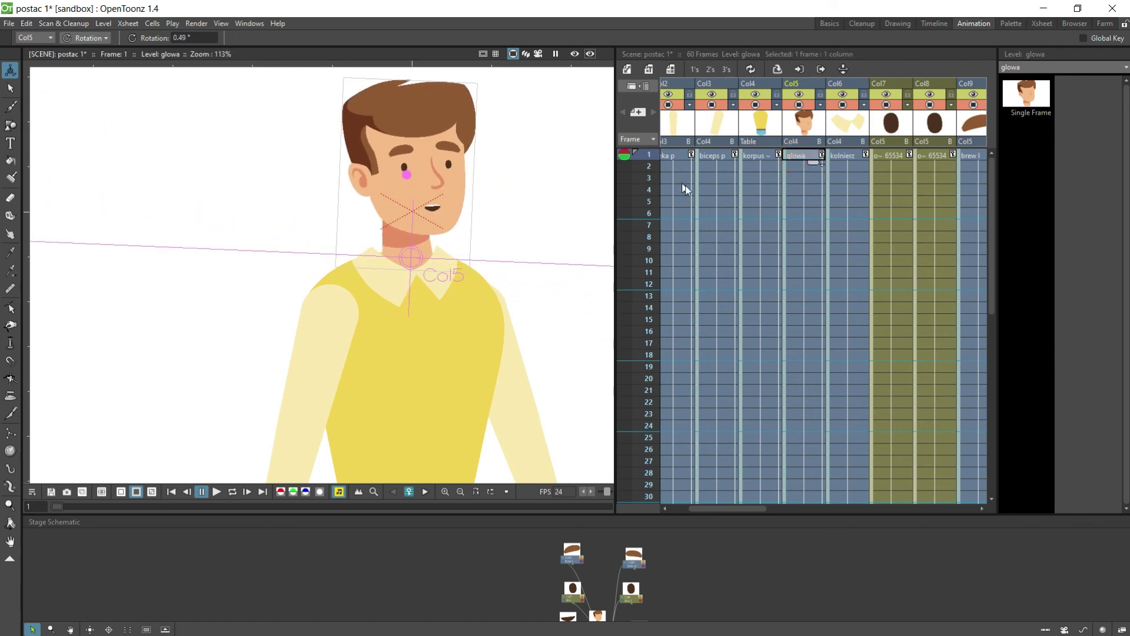
Step: Overwrite the glowa head's frame 60 keyframe in Col5 with a copy of its frame 1 keyframe
scroll(821, 254, "down", 10)
left_click(804, 217)
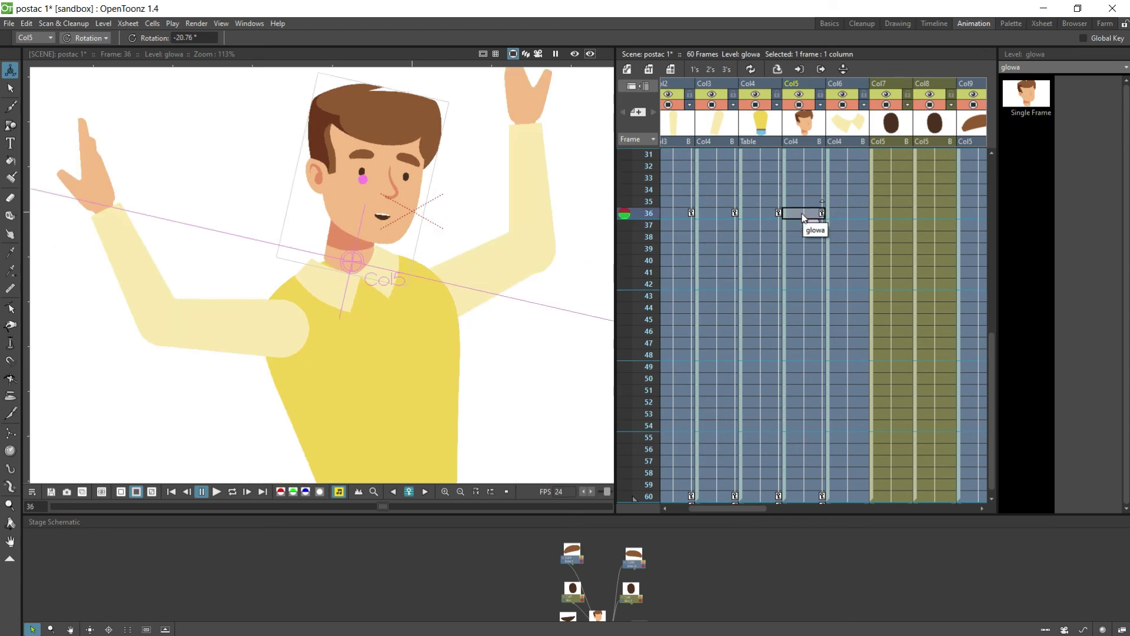
scroll(817, 256, "down", 6)
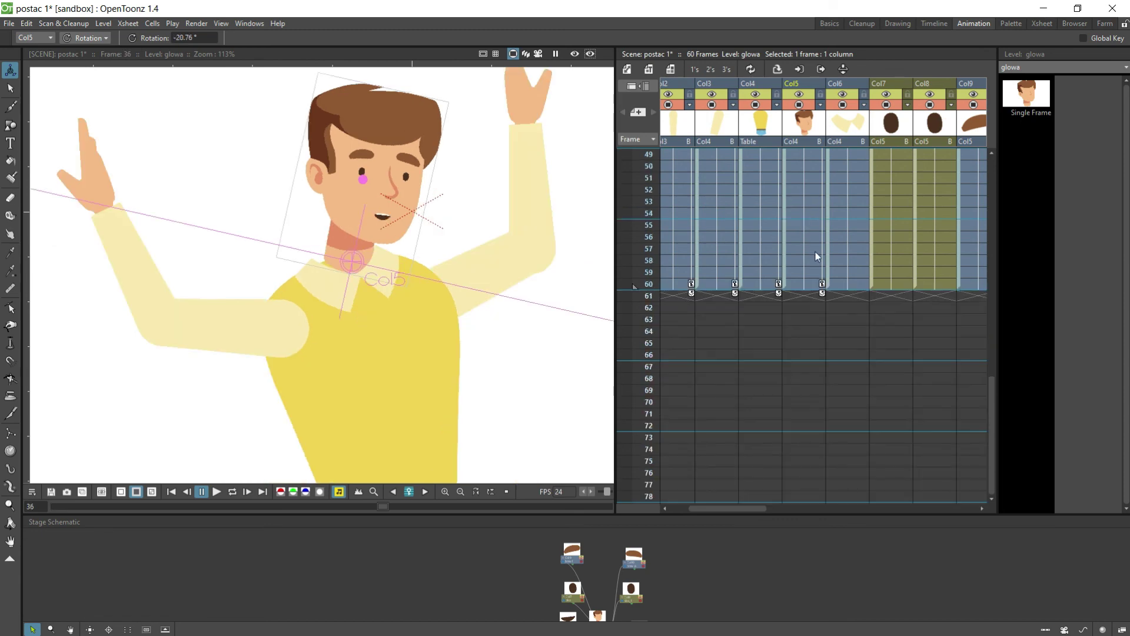
left_click(823, 288)
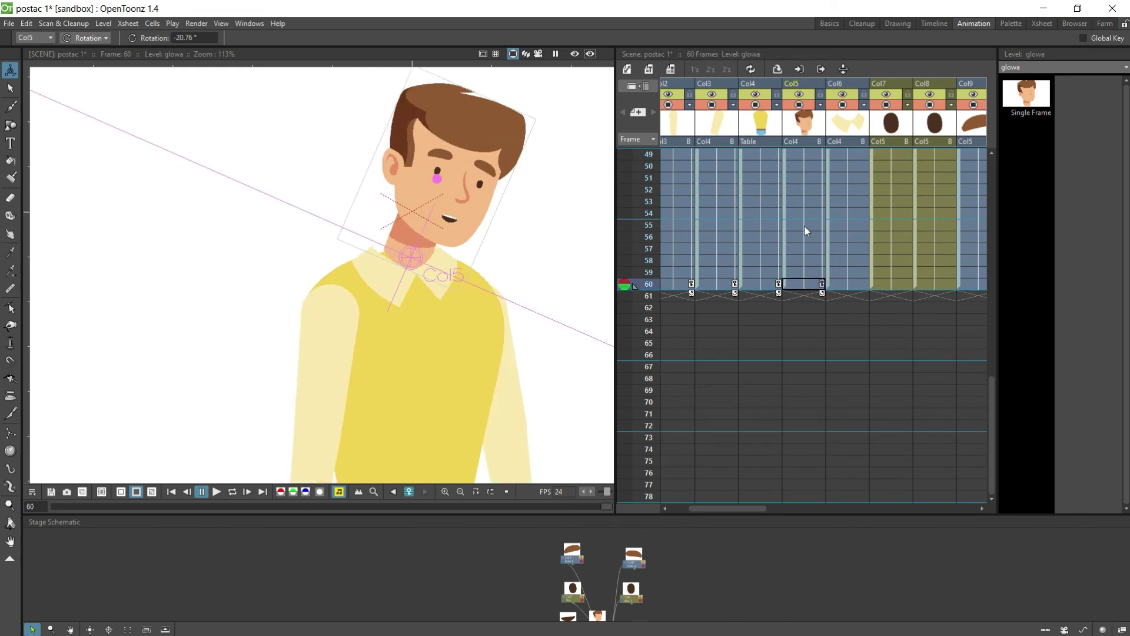
scroll(807, 231, "up", 16)
left_click(823, 155)
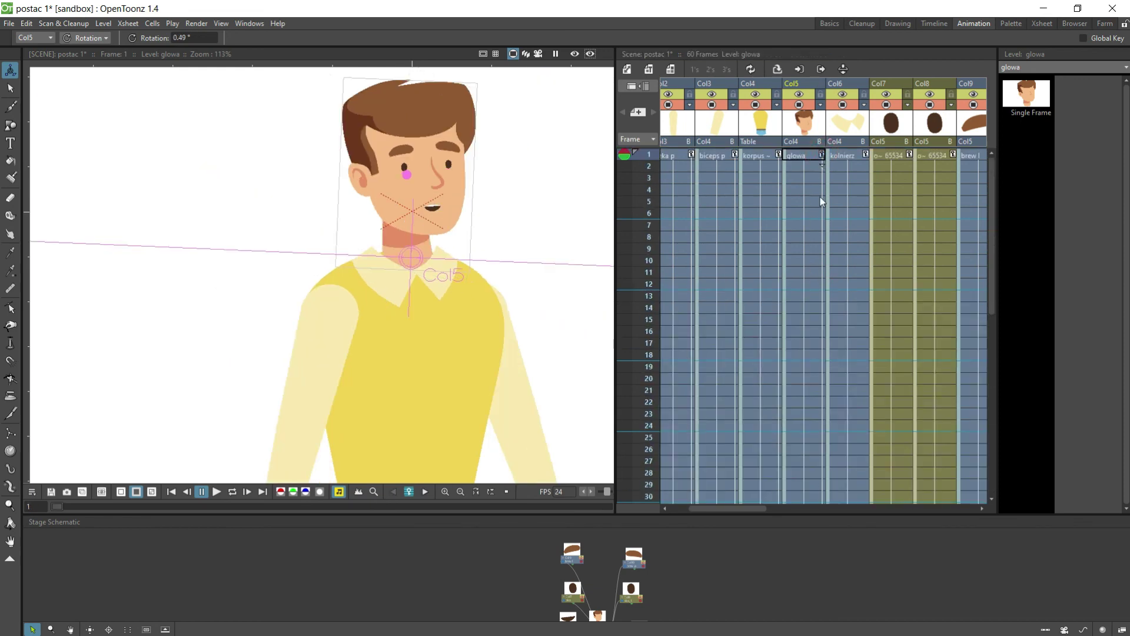
scroll(820, 198, "down", 14)
left_click(823, 354)
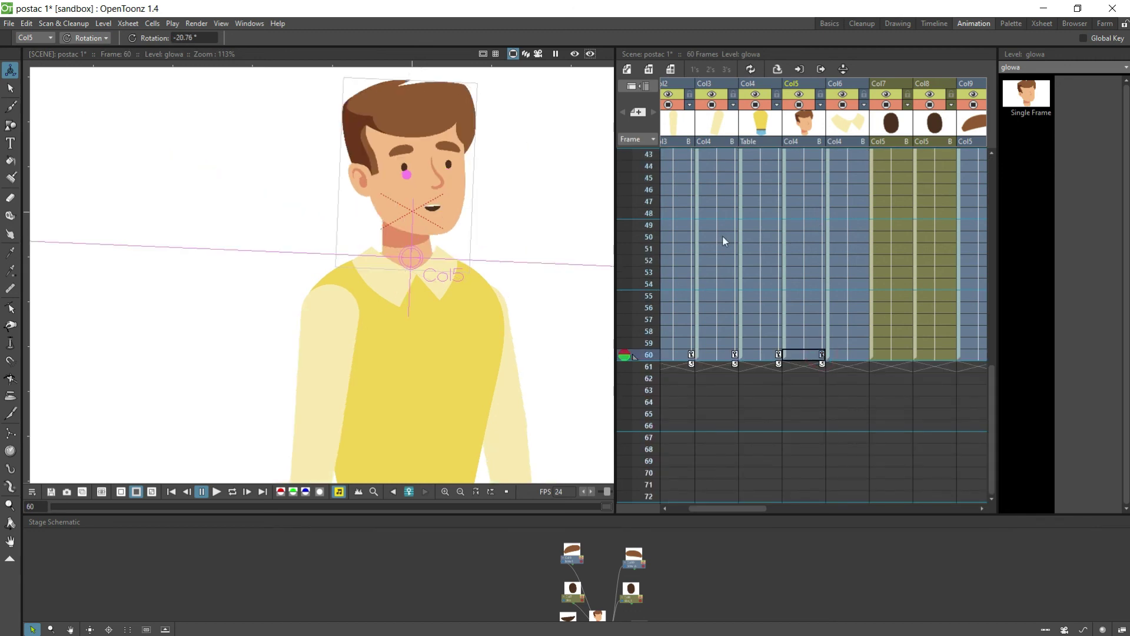
Step: Play the animation in a continuous loop with the whole character in view to check the head movement
scroll(683, 215, "up", 2)
scroll(341, 255, "down", 3)
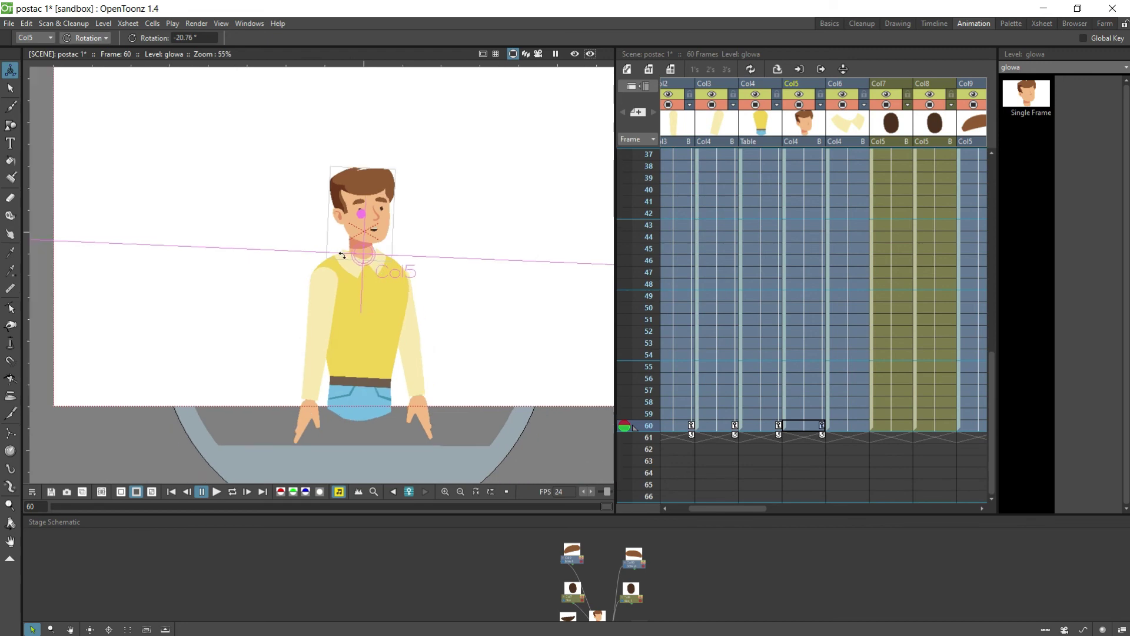
scroll(355, 246, "down", 1)
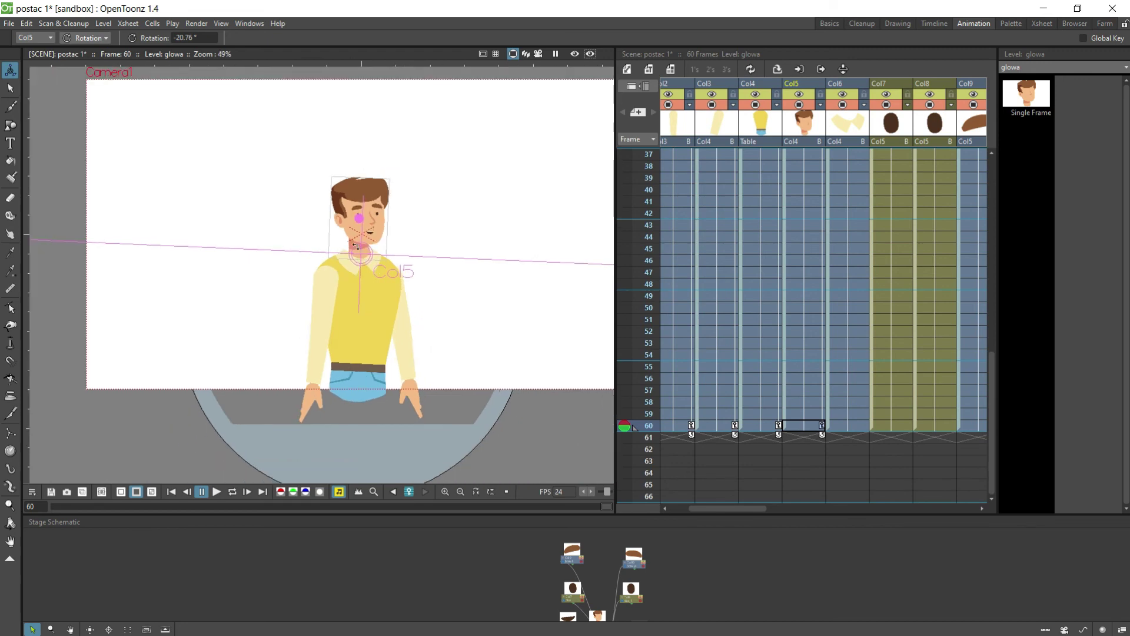
left_click(216, 493)
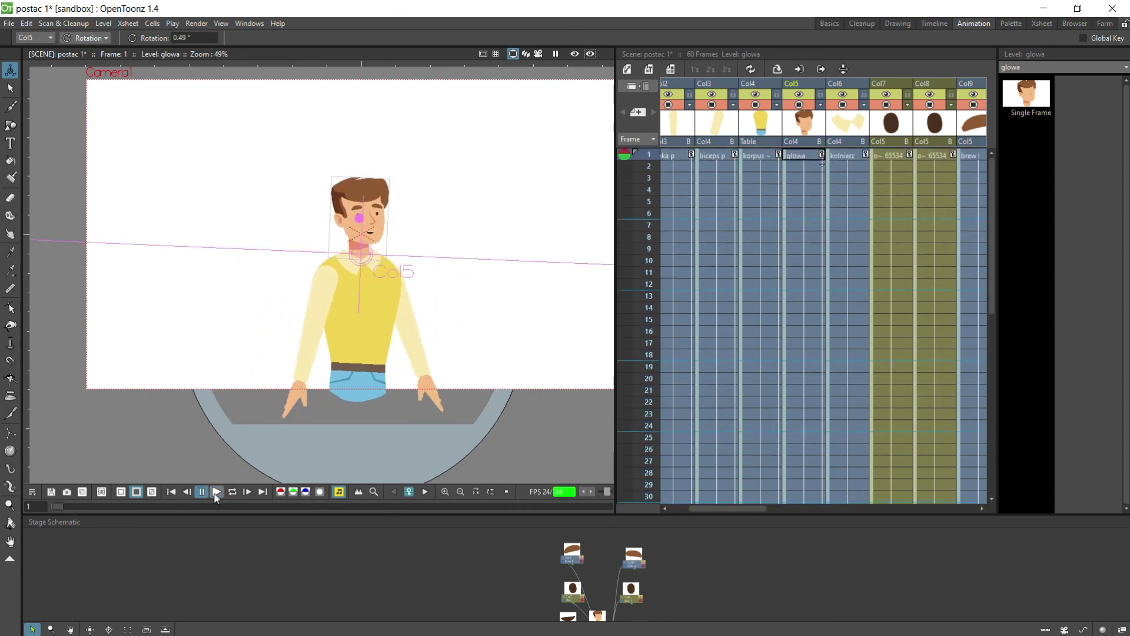
left_click(229, 493)
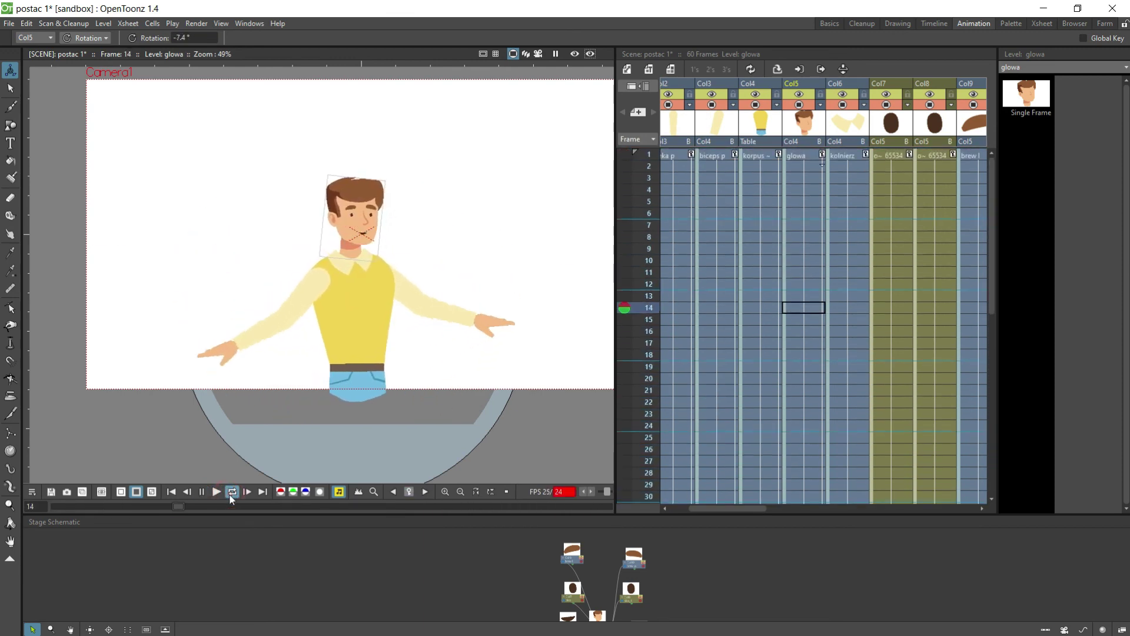